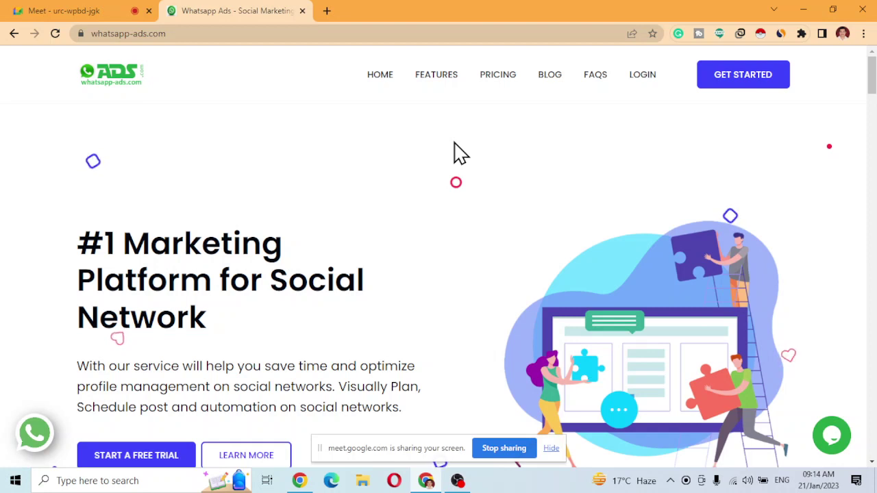
Open the Get Started signup form and enter the mobile phone number.
click(725, 90)
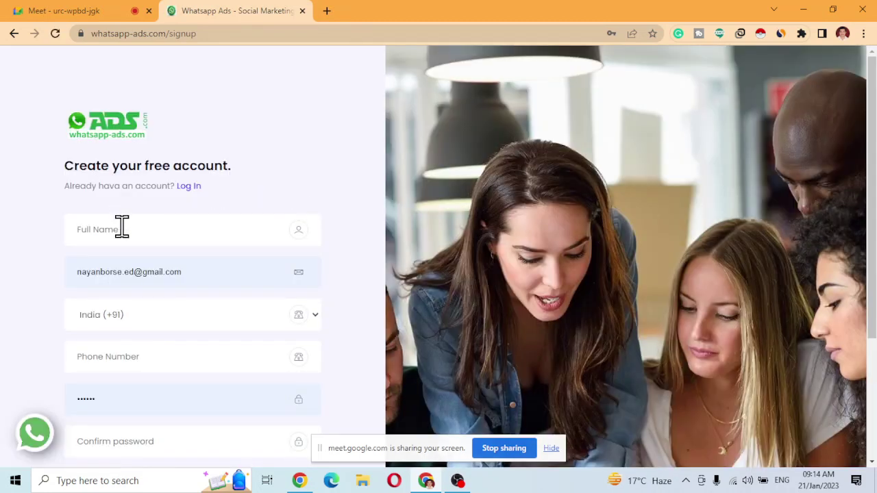
scroll(126, 210, down, 1)
click(126, 164)
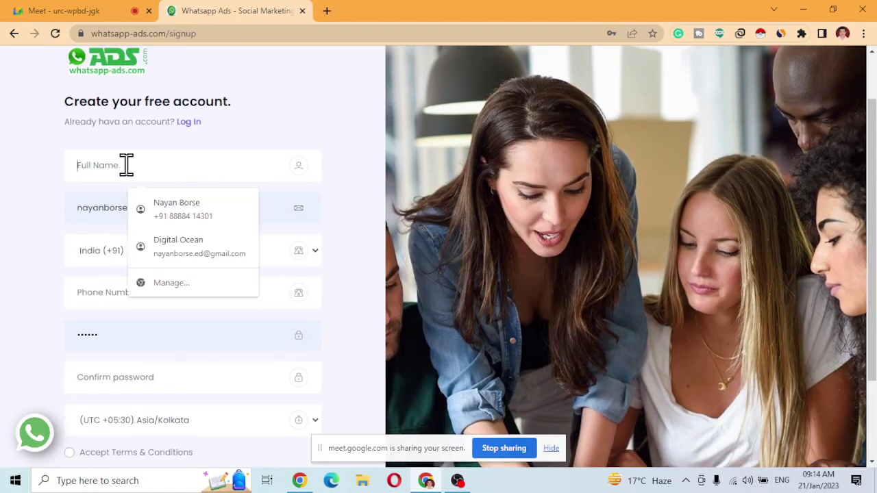
click(30, 225)
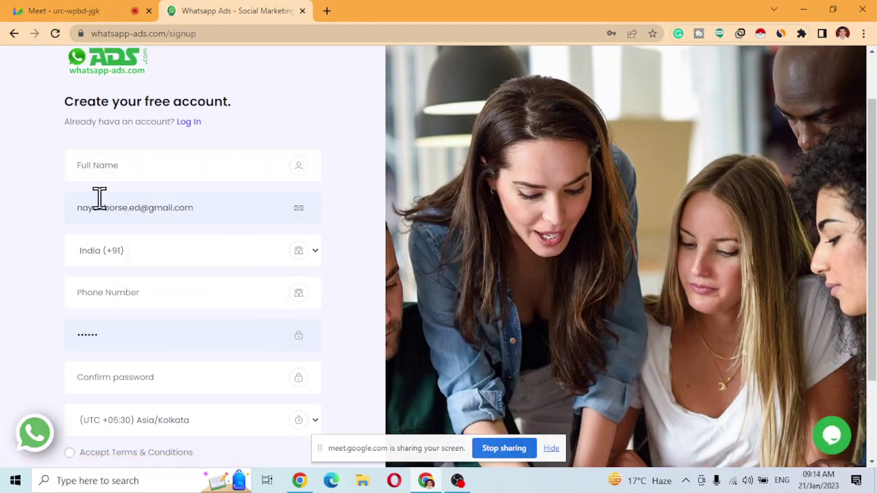
click(116, 292)
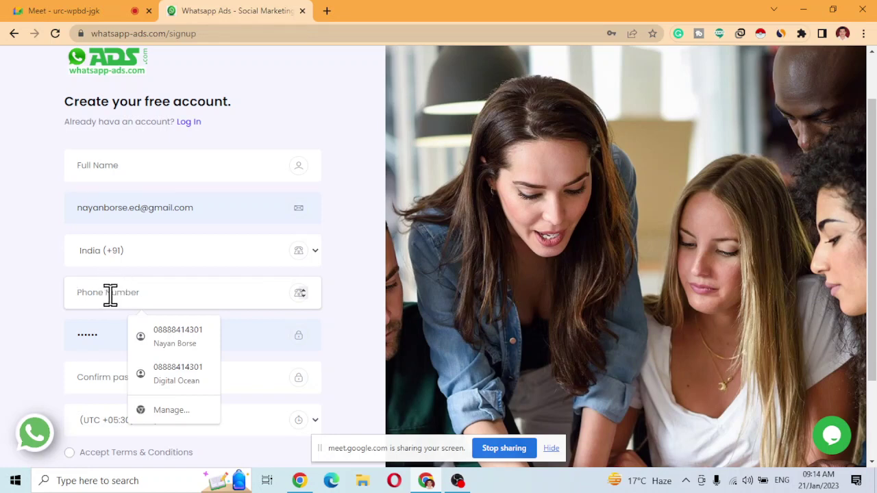
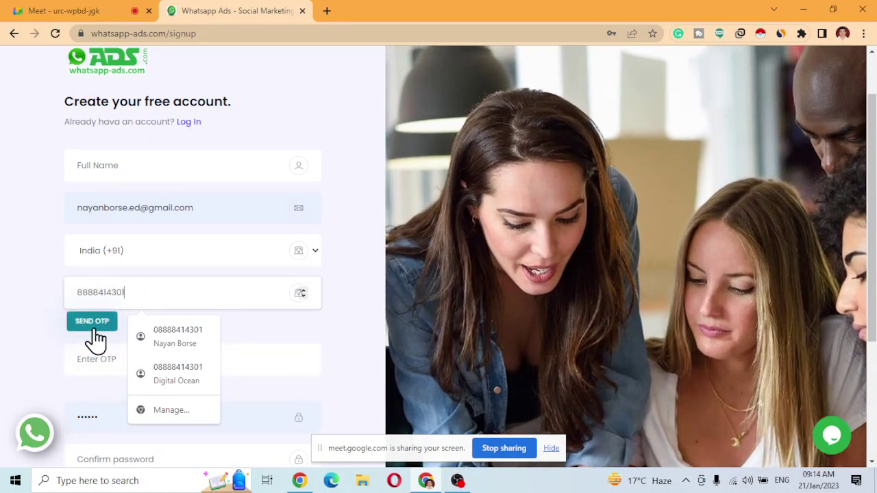
click(96, 334)
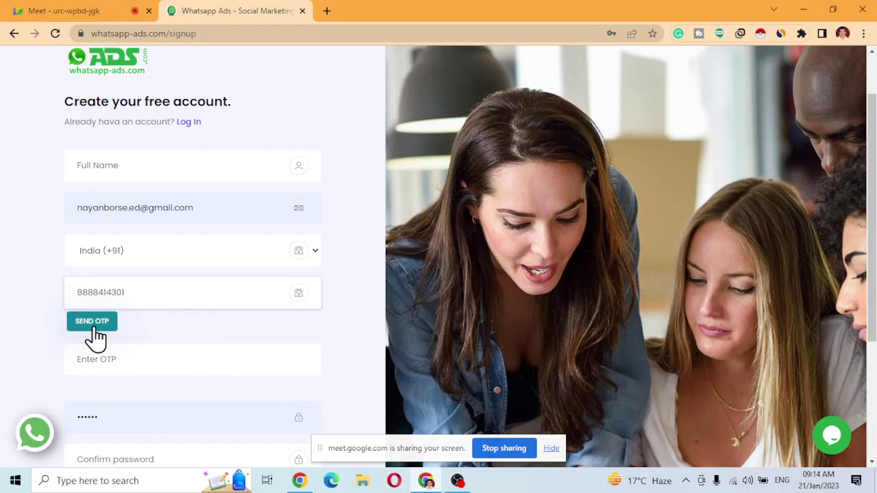
Send the one-time code to that number, then switch to the Log In page.
click(96, 334)
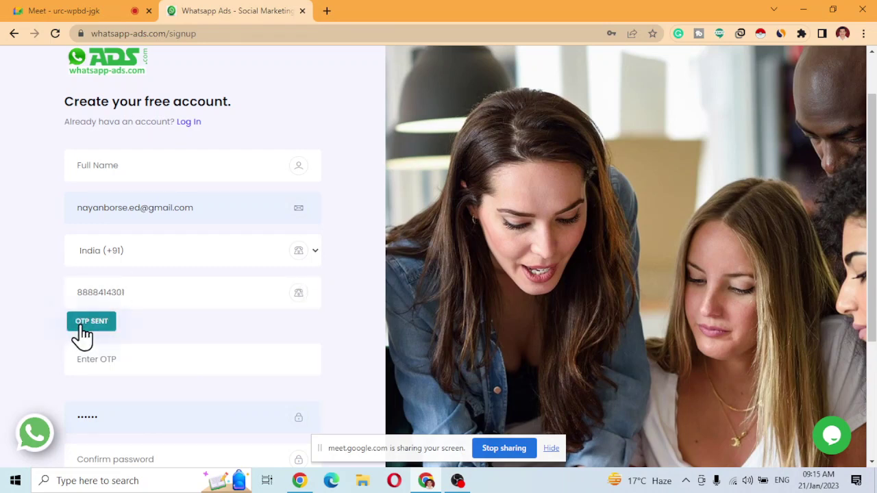
click(105, 357)
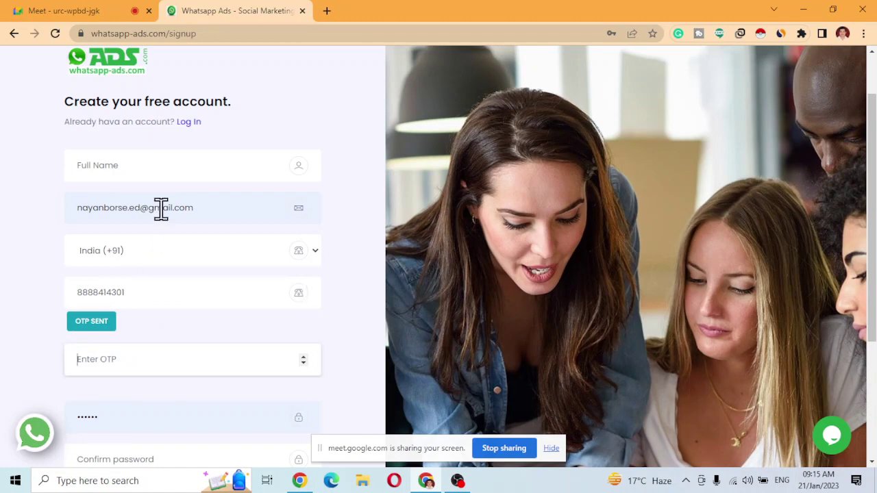
scroll(188, 282, down, 2)
scroll(204, 347, up, 2)
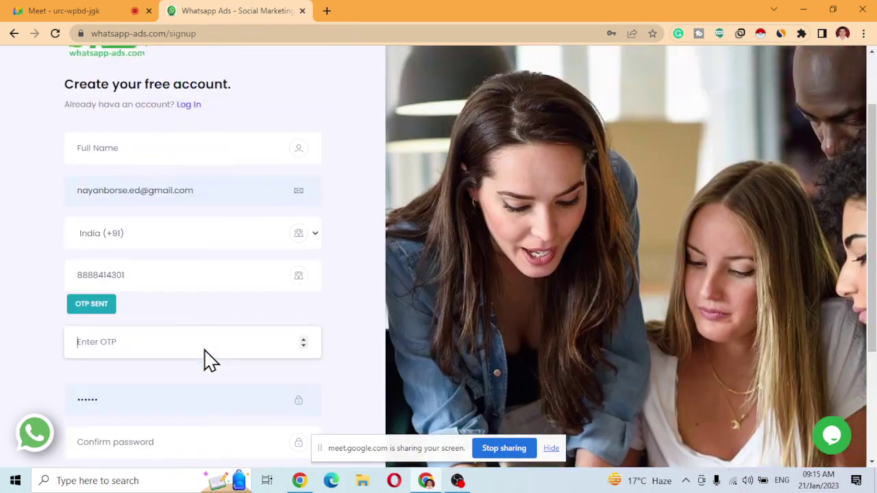
click(184, 188)
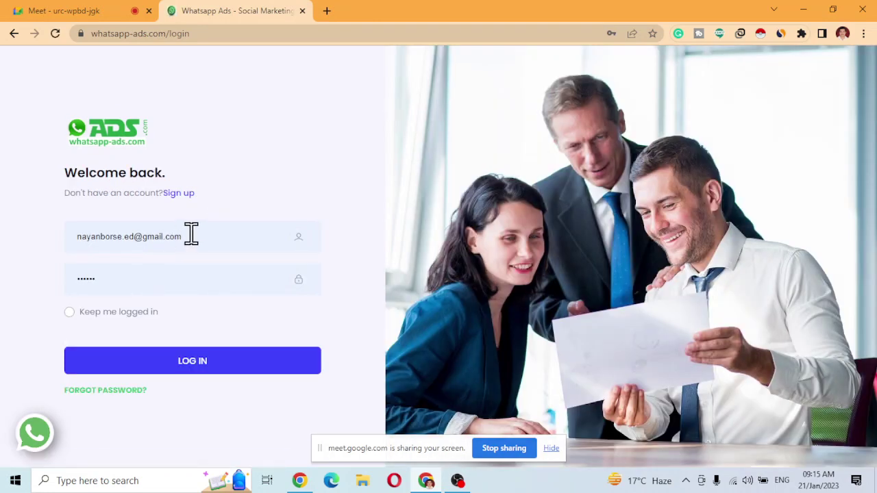
Log in with the demo account's email address and password.
drag(190, 233, 6, 244)
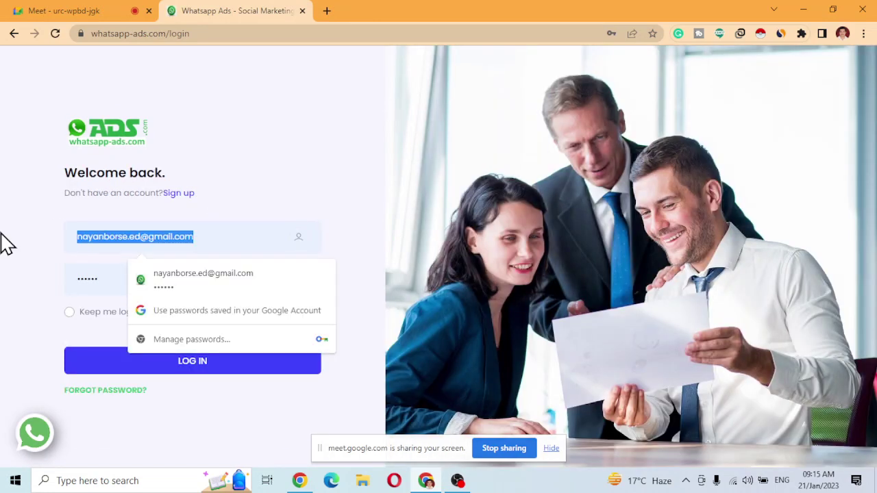
text(demo@demo@)
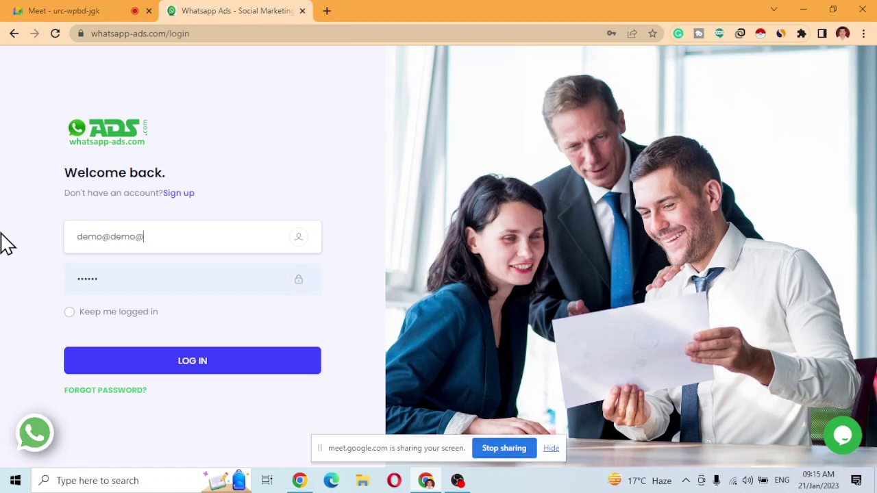
key(BackSpace)
key(Tab)
text(123)
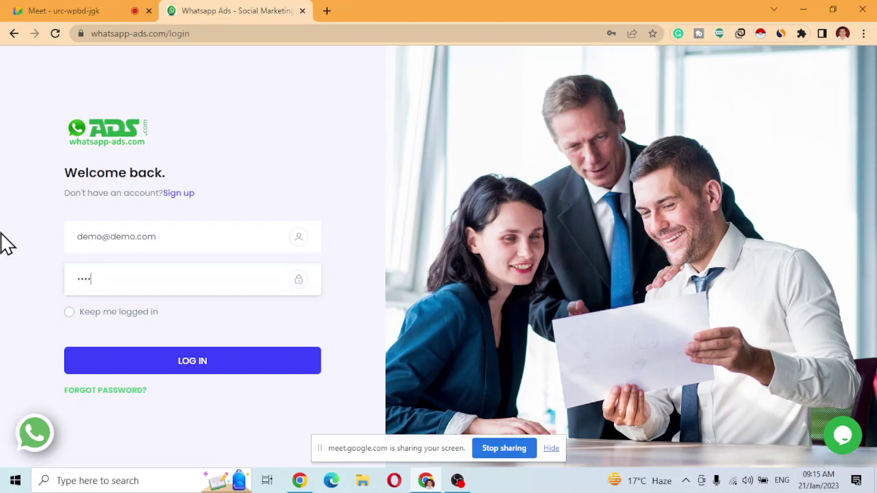
key(Return)
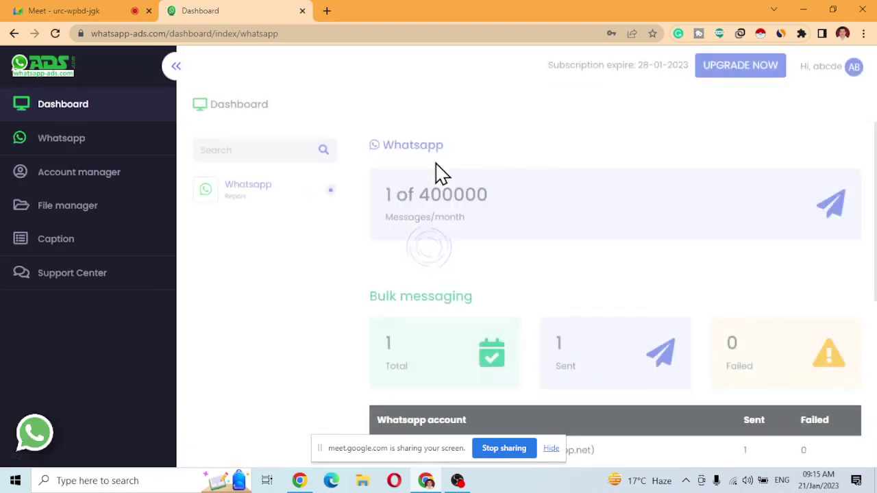
Dismiss Chrome's password prompts with Never and collapse the sidebar to icons.
click(548, 218)
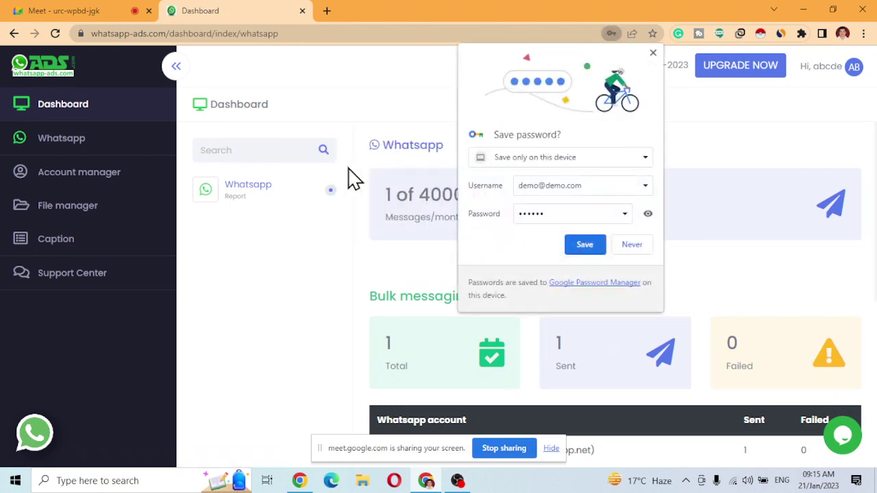
click(632, 244)
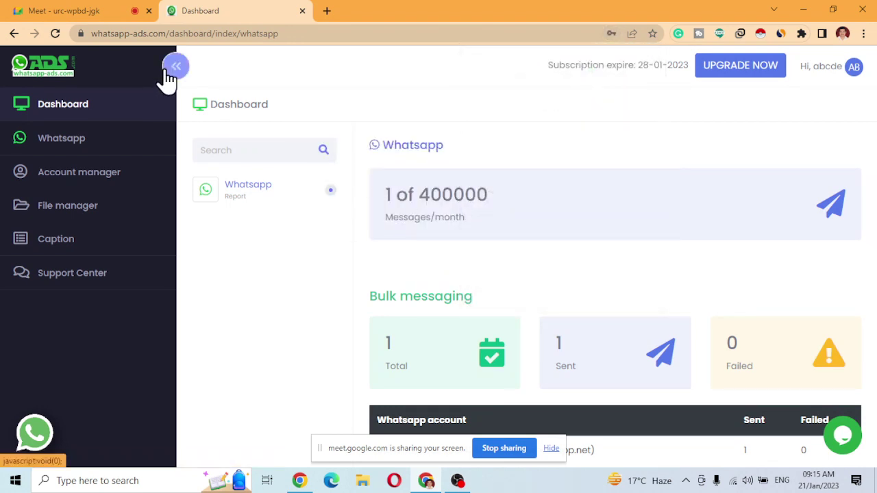
click(175, 67)
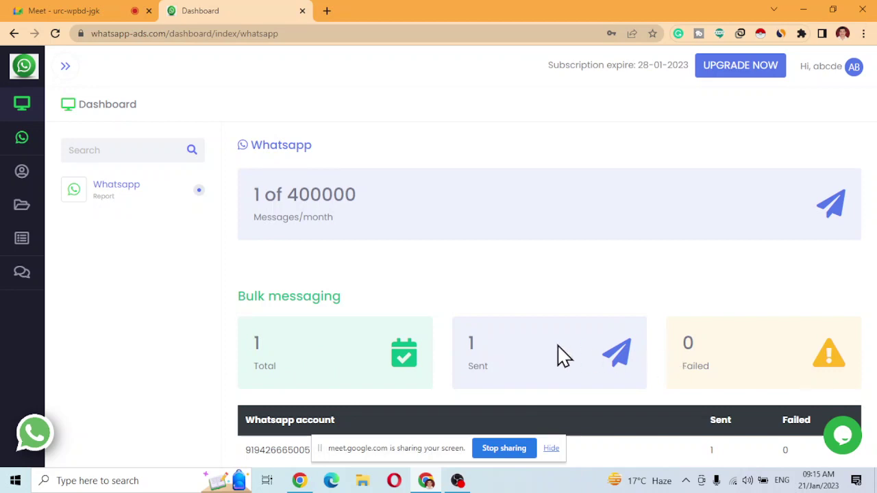
Review the dashboard's message and bulk-messaging totals, then open the profile menu.
scroll(548, 360, down, 2)
scroll(425, 357, down, 2)
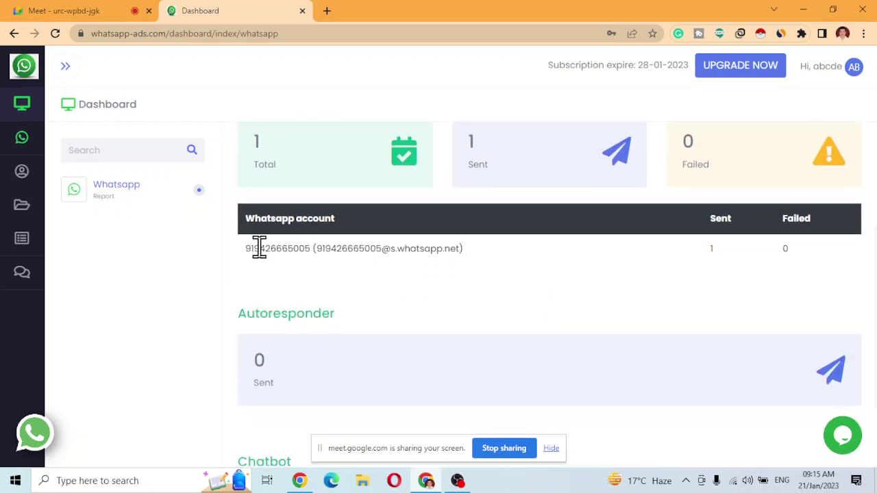
scroll(480, 284, down, 2)
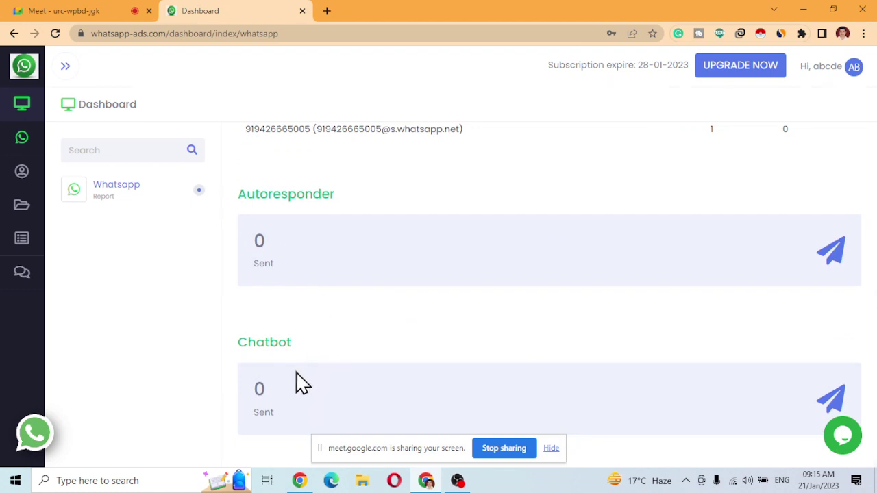
scroll(503, 261, up, 3)
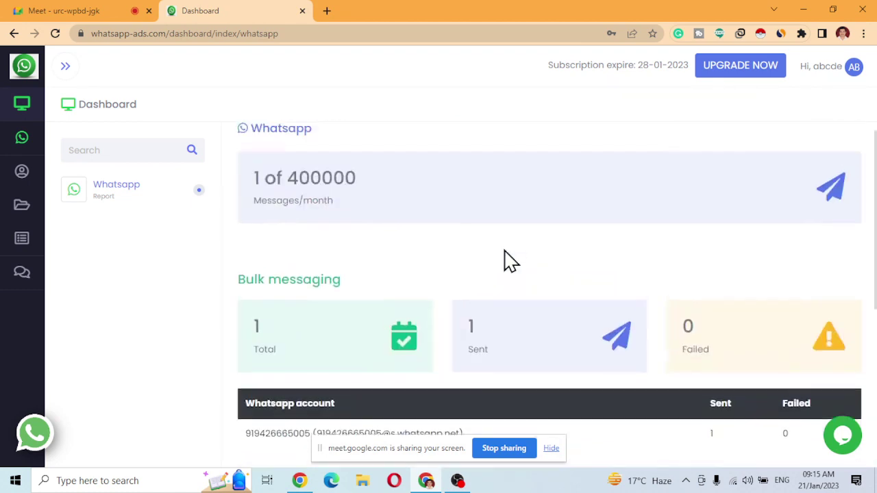
scroll(498, 267, down, 3)
scroll(483, 259, up, 3)
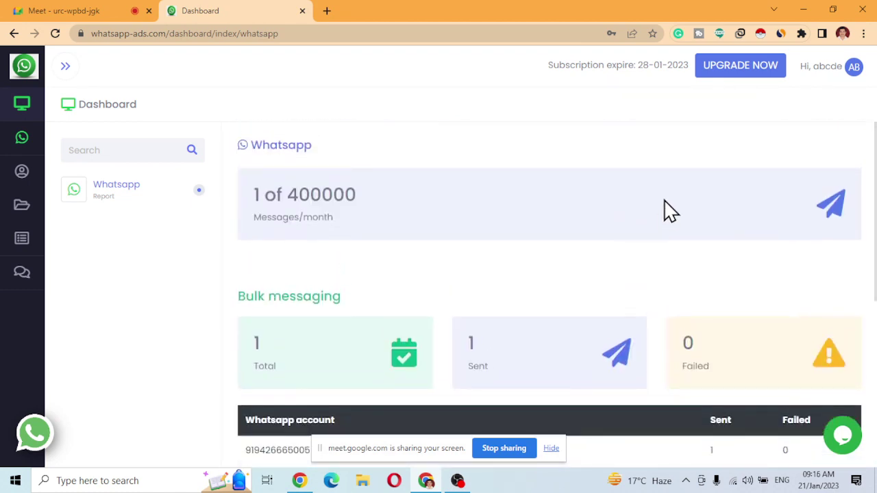
click(830, 74)
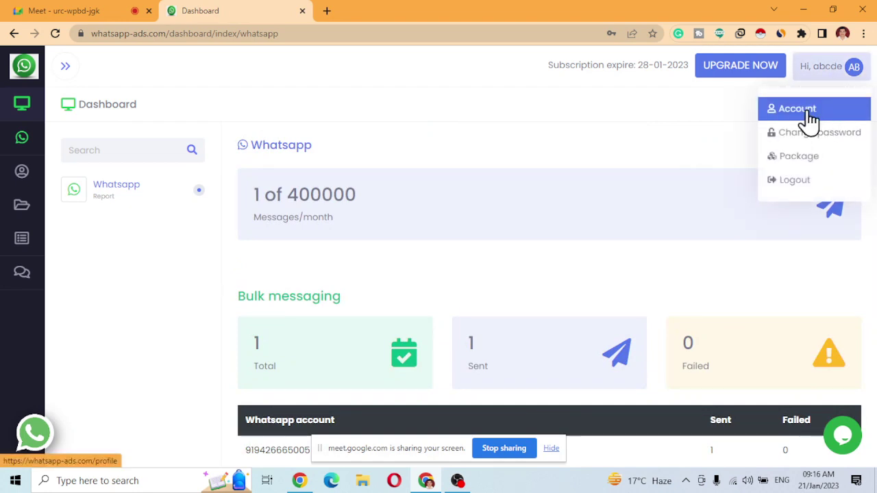
click(800, 109)
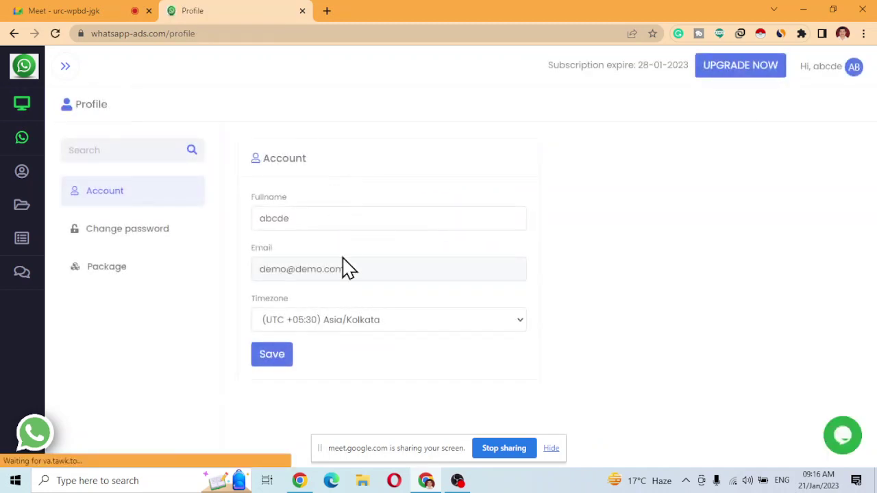
click(357, 322)
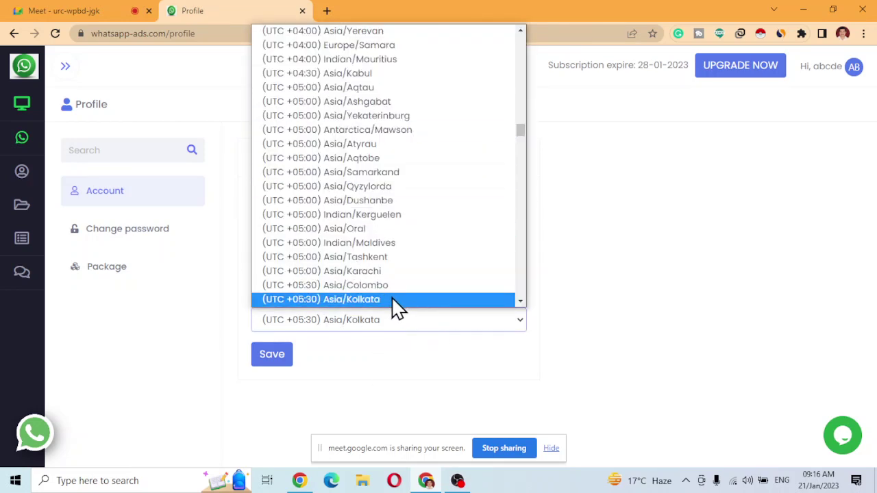
click(392, 300)
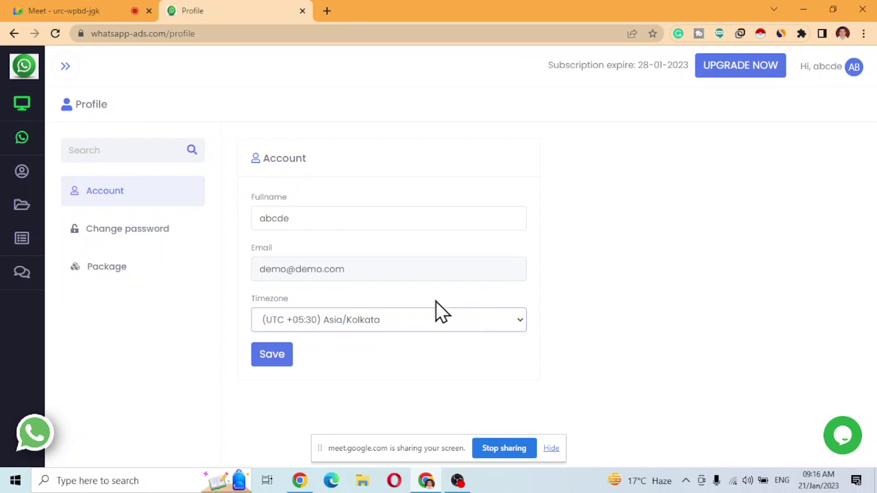
click(403, 328)
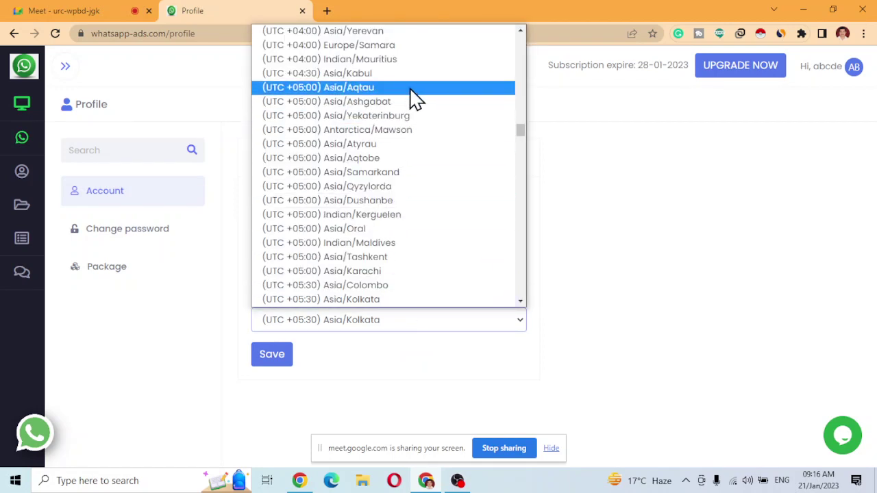
scroll(406, 137, up, 5)
scroll(392, 107, up, 5)
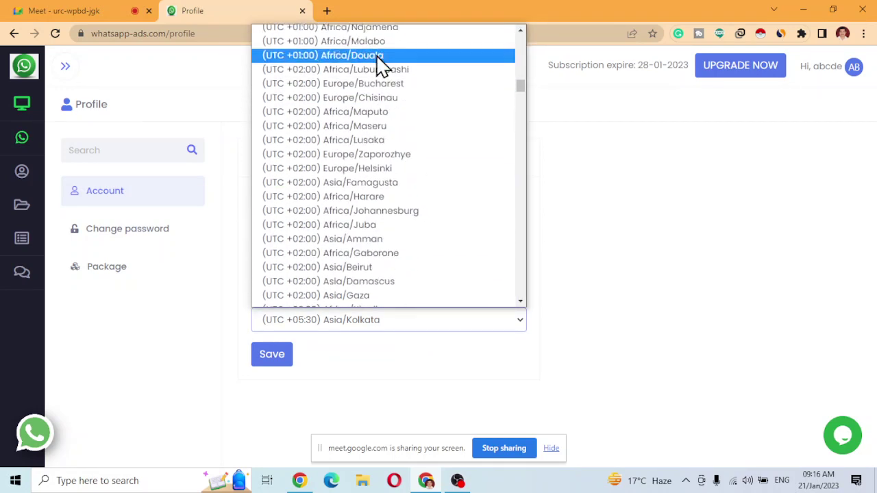
scroll(404, 138, down, 5)
scroll(439, 199, down, 1)
click(603, 222)
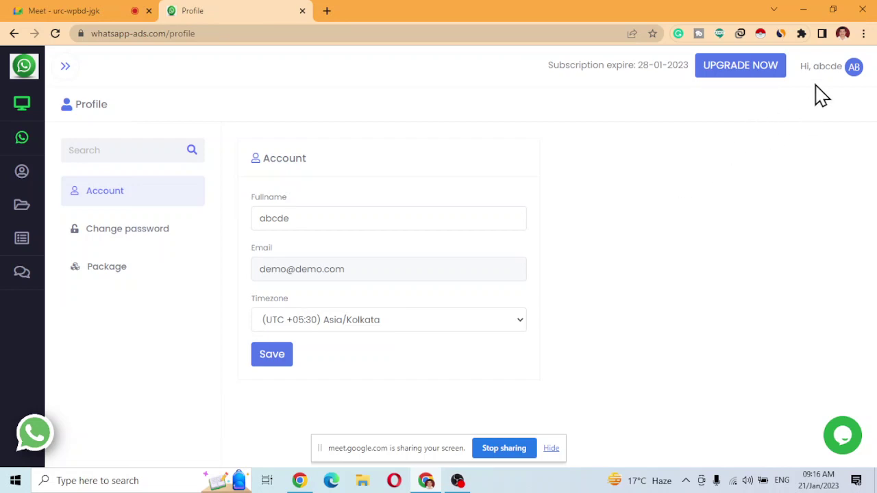
click(24, 109)
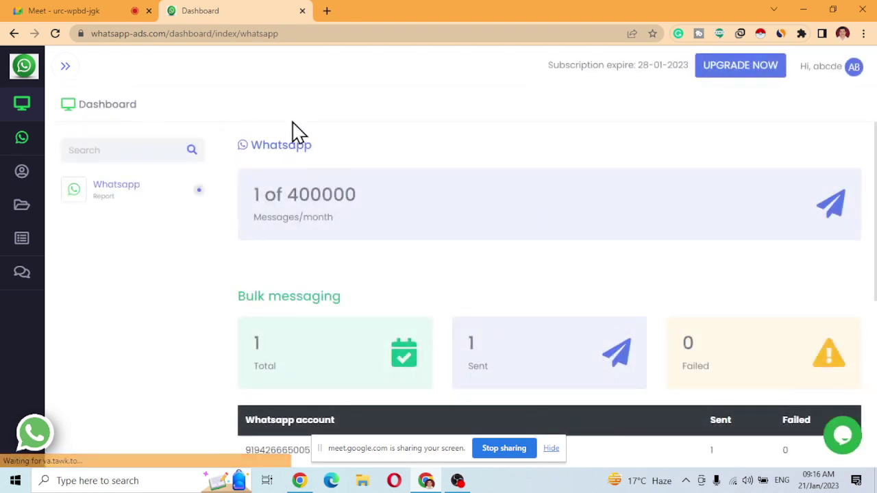
Add a WhatsApp account in the Whatsapp section and open its connected account's feature menu.
mouse_move(32, 146)
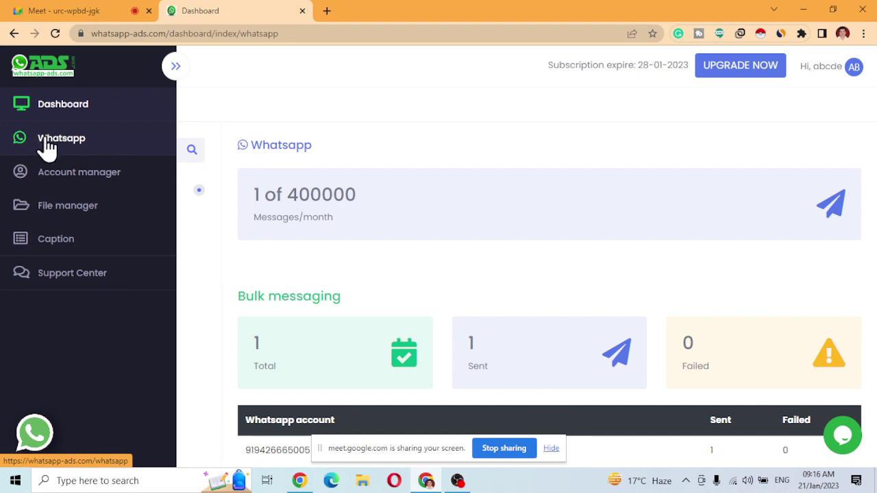
click(48, 147)
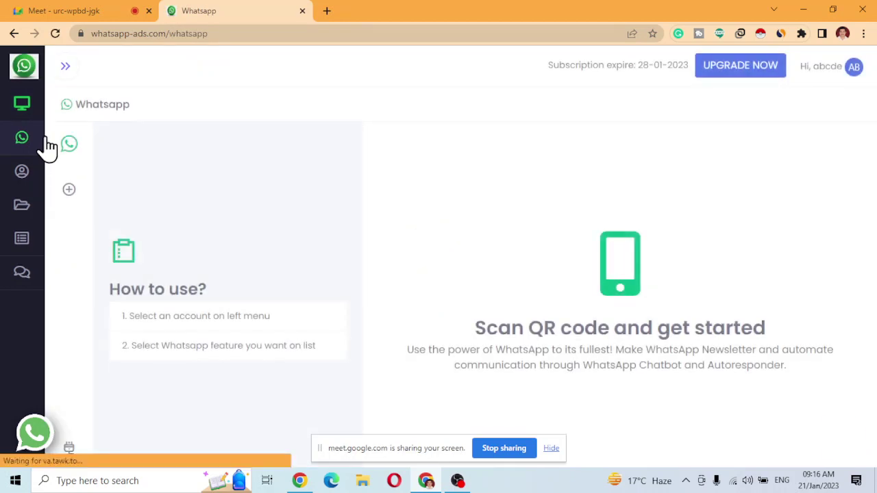
click(71, 192)
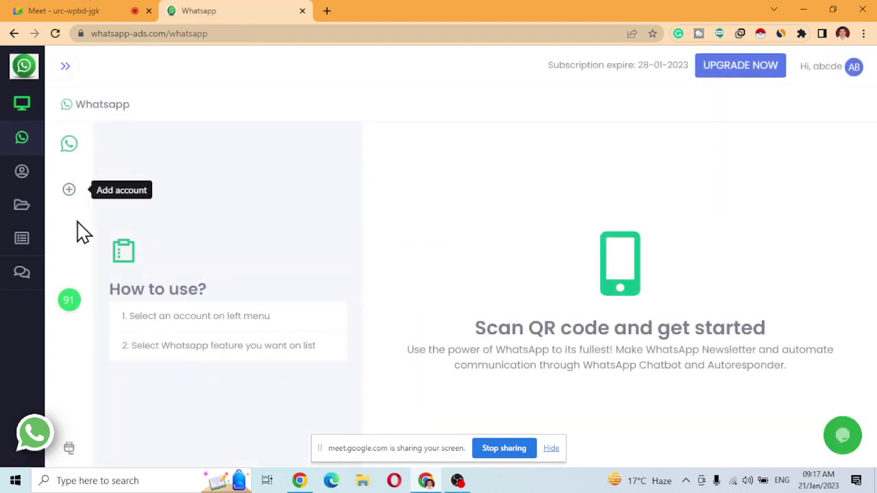
click(69, 302)
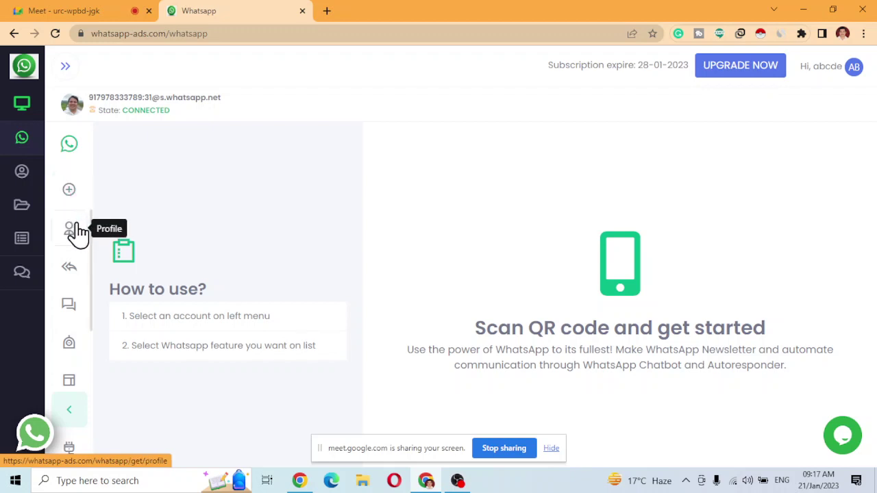
Copy the access token from the account Profile and search Windows for Notepad.
click(70, 231)
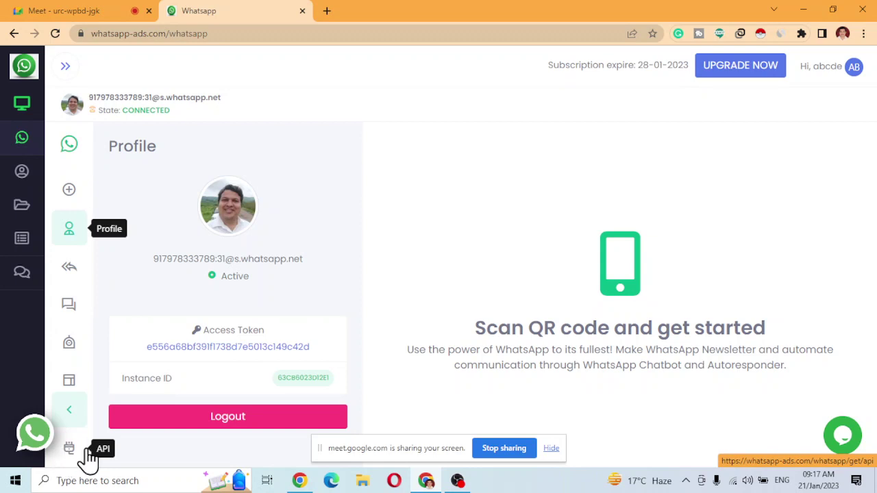
double_click(233, 347)
key(alt+Tab)
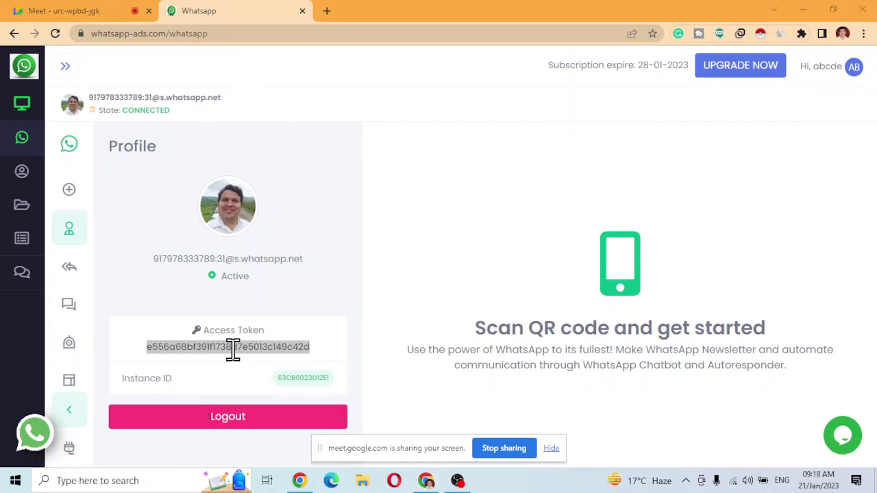
text(note)
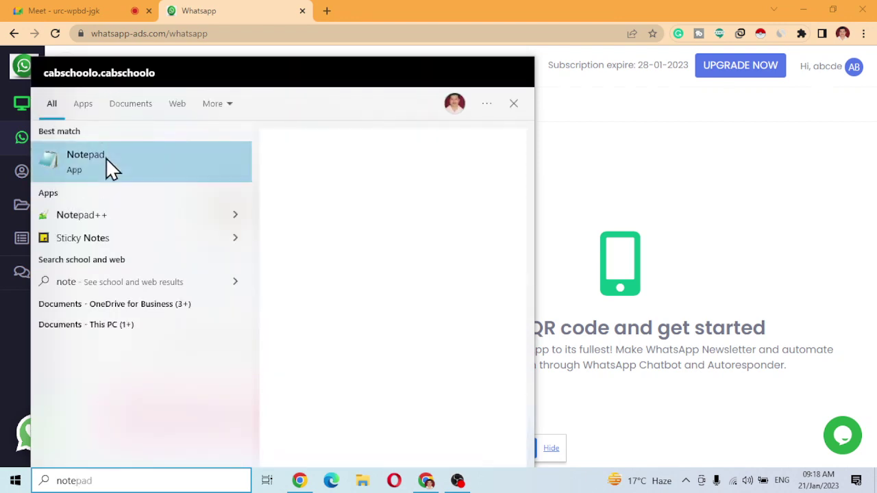
Paste the access token into a new Notepad note, with the instance ID on line 3.
click(107, 161)
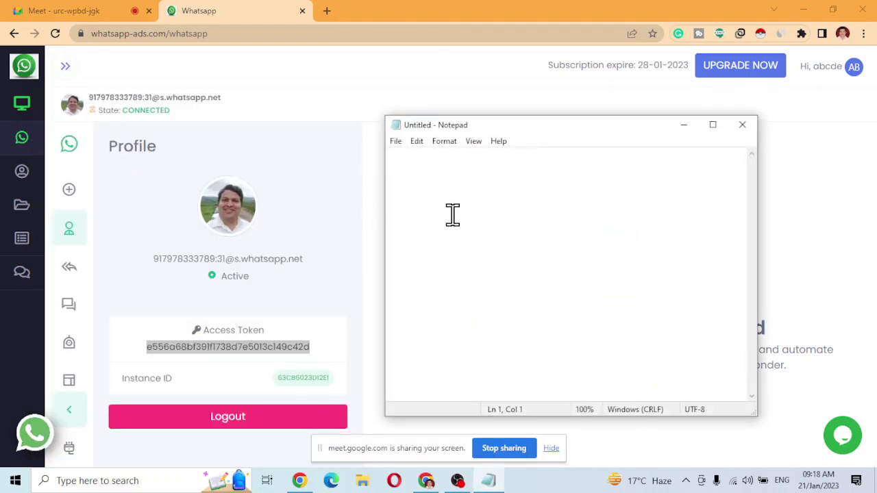
key(ctrl+v)
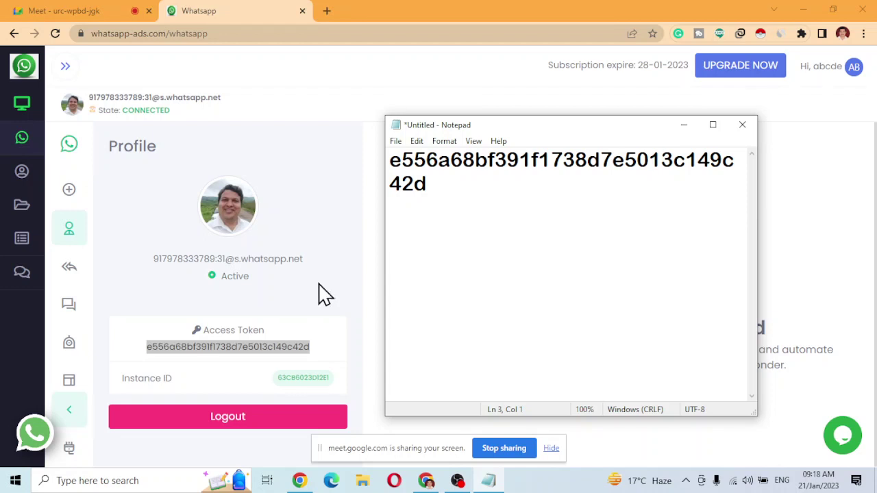
double_click(294, 374)
key(ctrl+c)
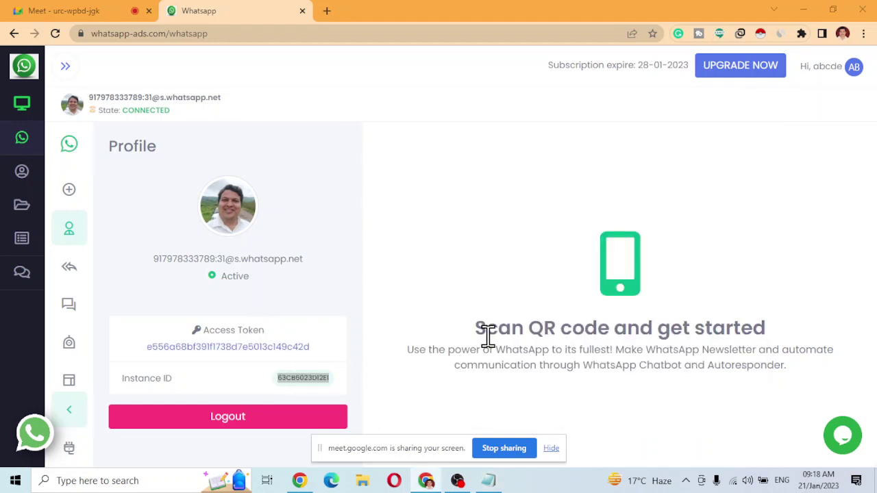
key(alt+Tab)
key(ctrl+v)
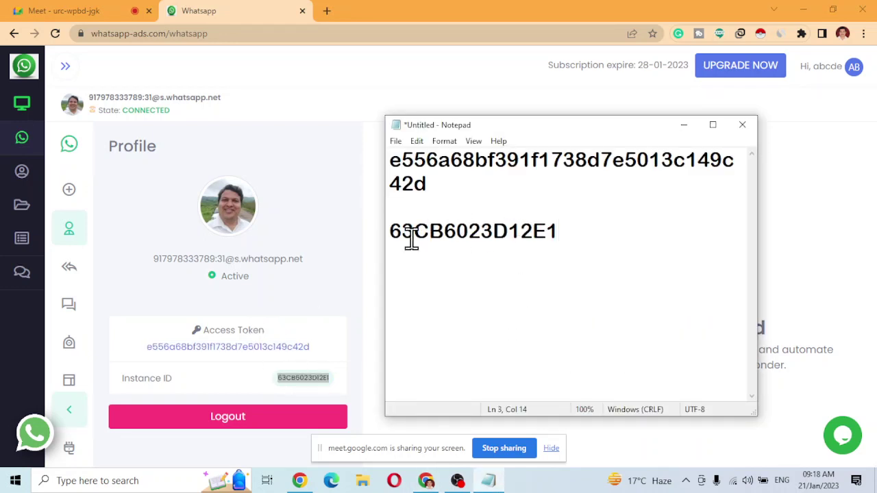
Show the Send Text endpoint under Send Direct Message API in the API documentation.
click(72, 450)
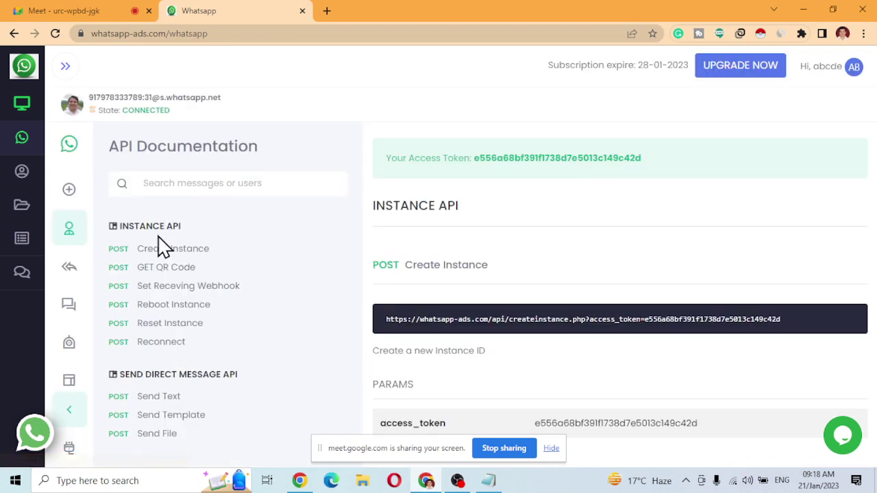
scroll(168, 267, down, 2)
scroll(194, 394, up, 2)
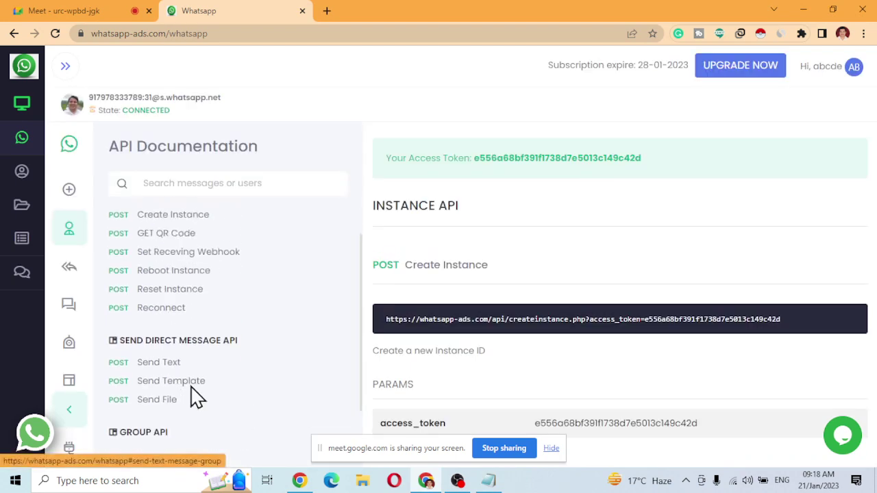
scroll(183, 316, down, 2)
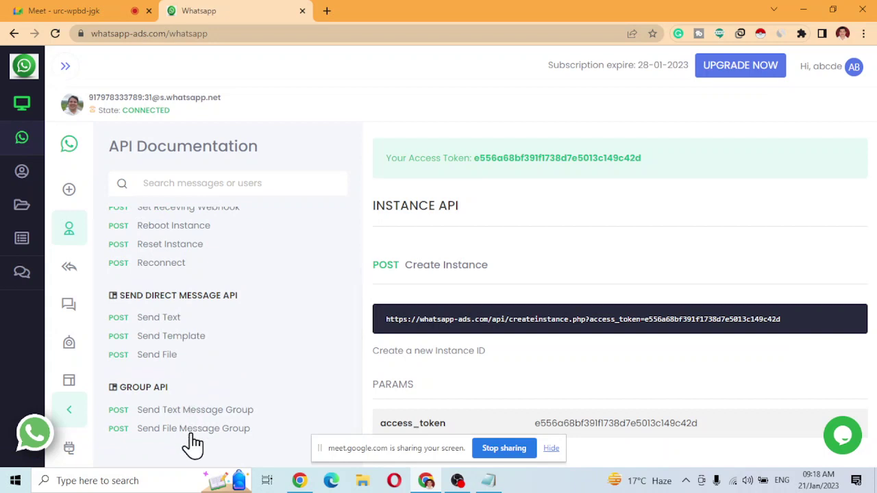
scroll(189, 333, up, 2)
scroll(192, 274, up, 1)
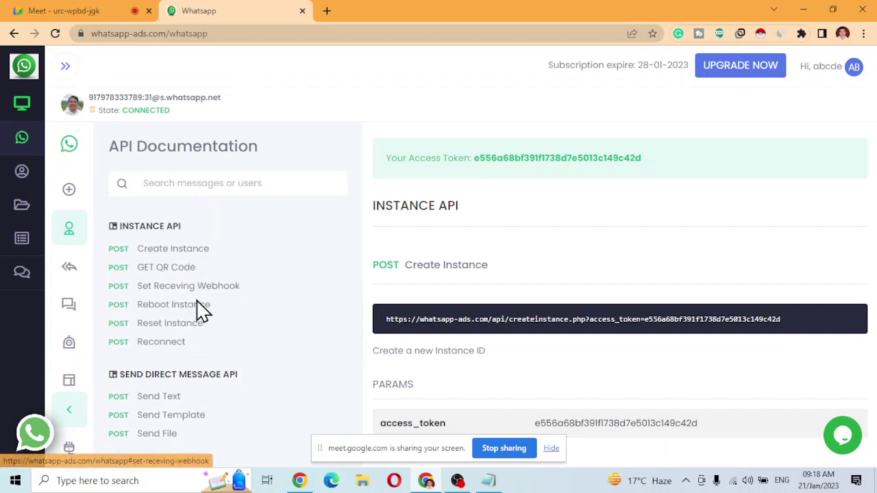
scroll(200, 329, down, 2)
scroll(190, 343, up, 2)
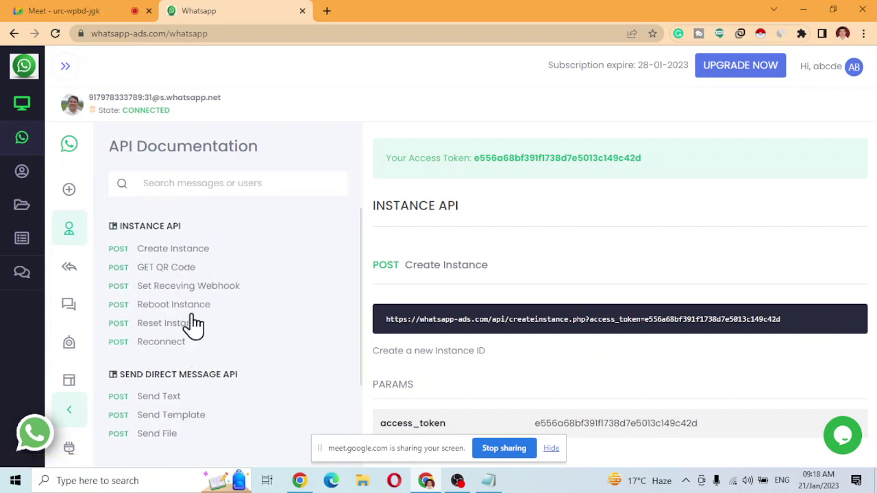
scroll(182, 342, down, 2)
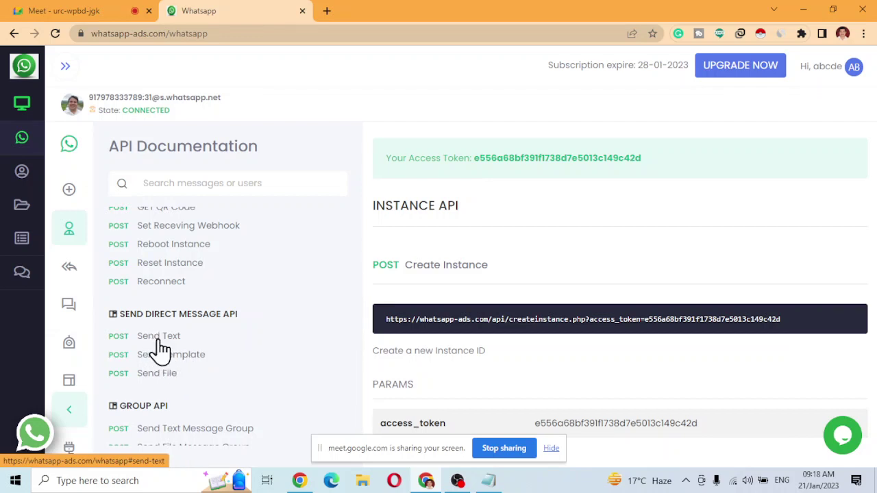
click(158, 337)
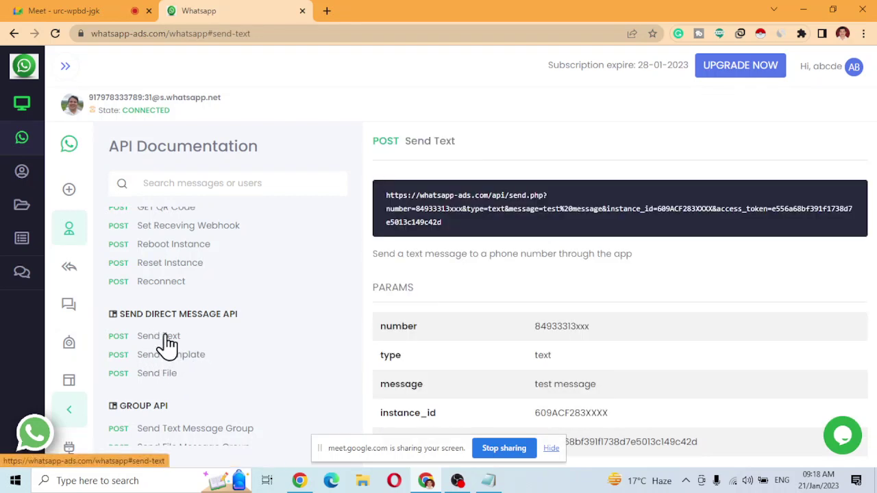
Copy the example Send Text request URL into the Notepad note.
scroll(581, 394, down, 3)
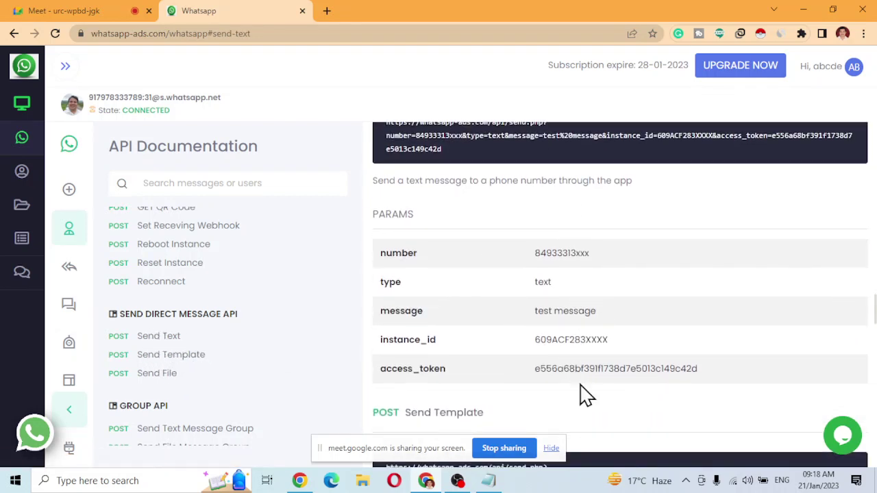
scroll(582, 398, up, 4)
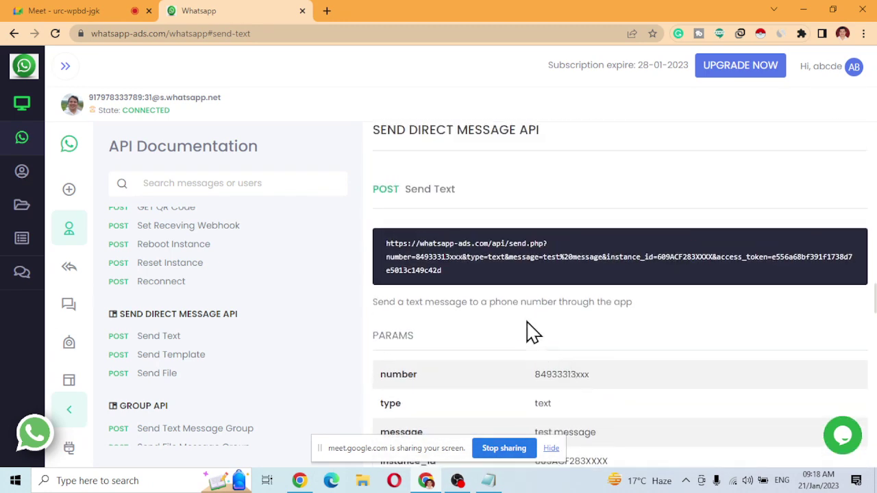
drag(437, 270, 384, 247)
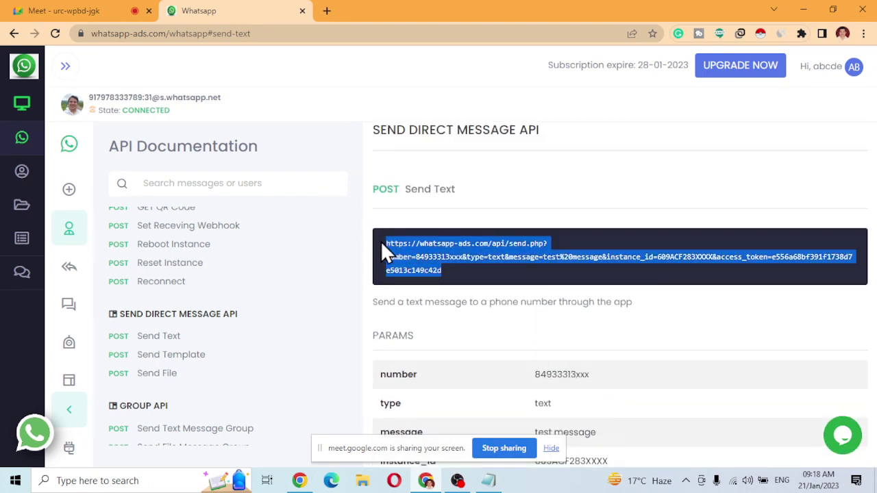
key(alt+Tab)
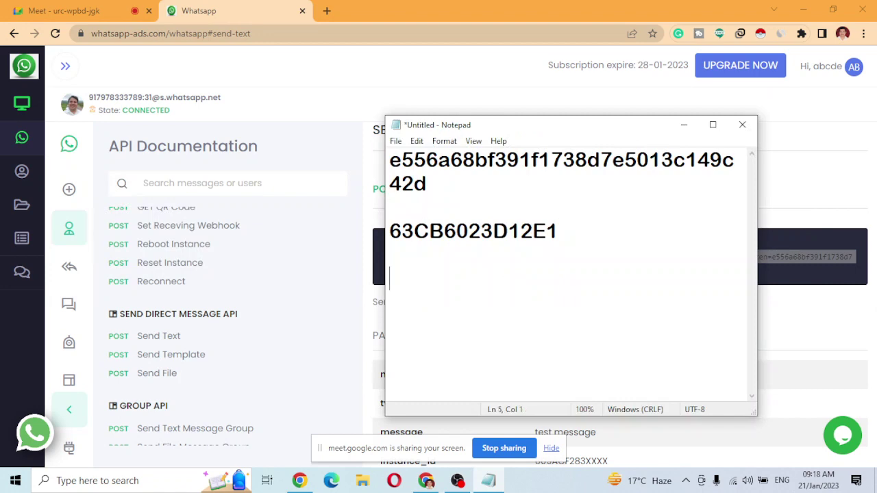
key(ctrl+v)
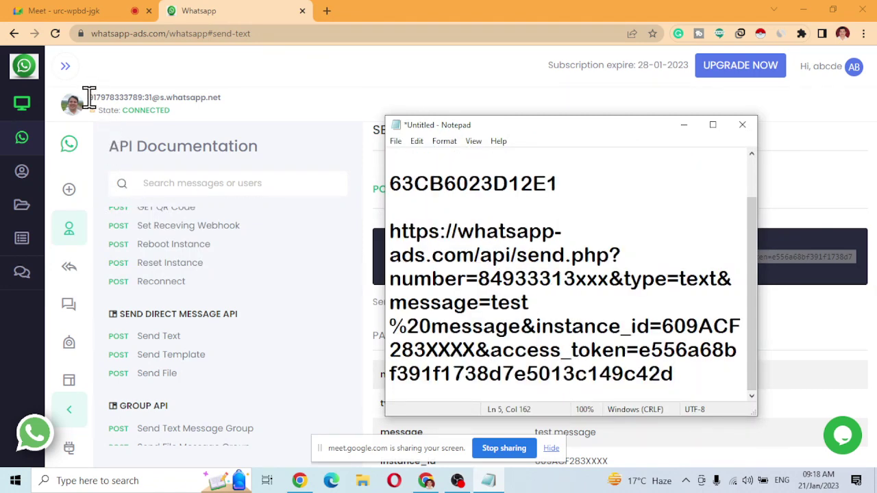
Replace the URL's placeholder number and instance_id with the account's real values.
drag(89, 98, 142, 97)
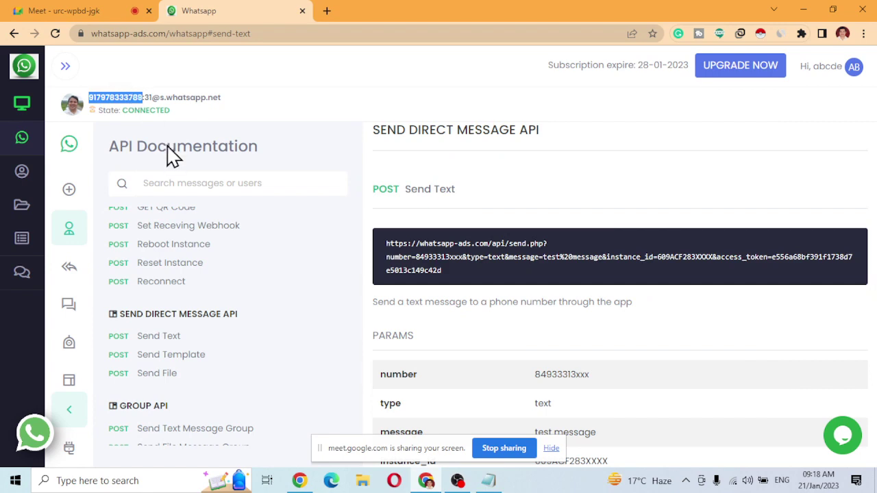
key(alt+Tab)
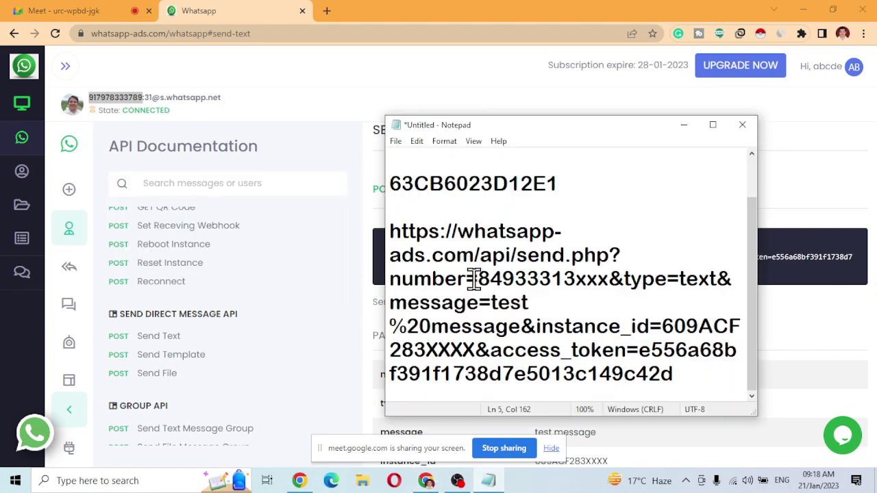
drag(482, 281, 606, 284)
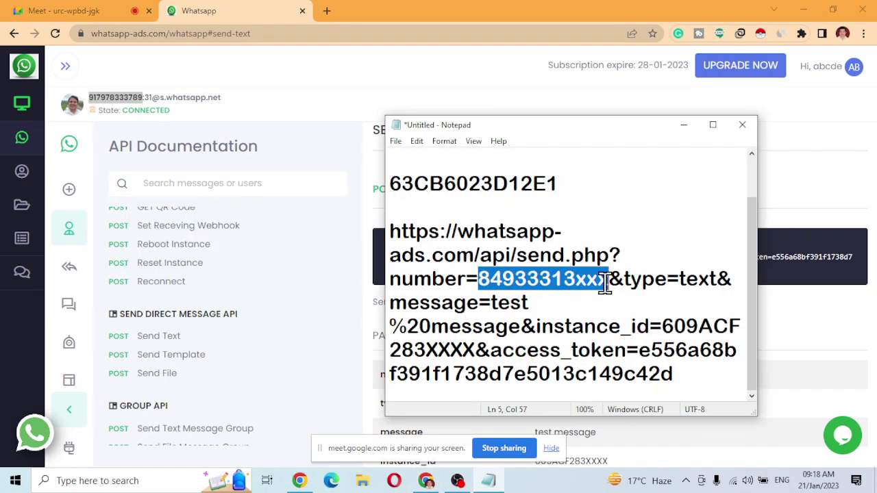
key(ctrl+v)
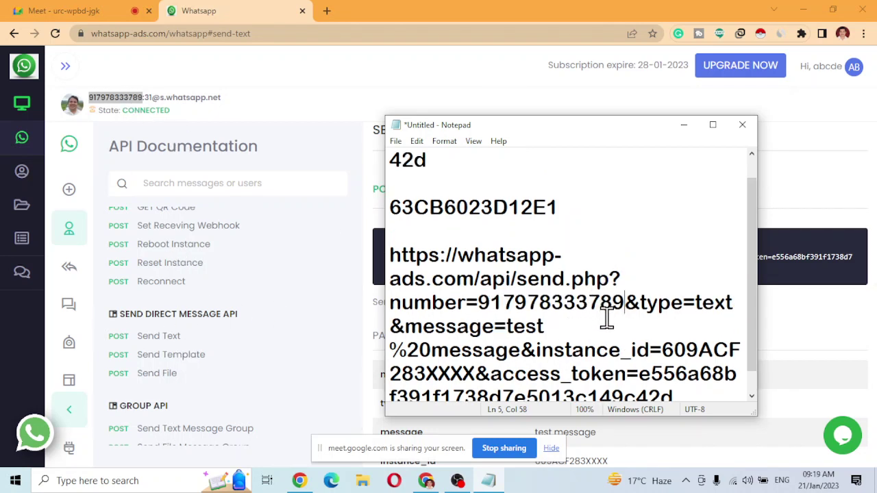
scroll(620, 329, down, 1)
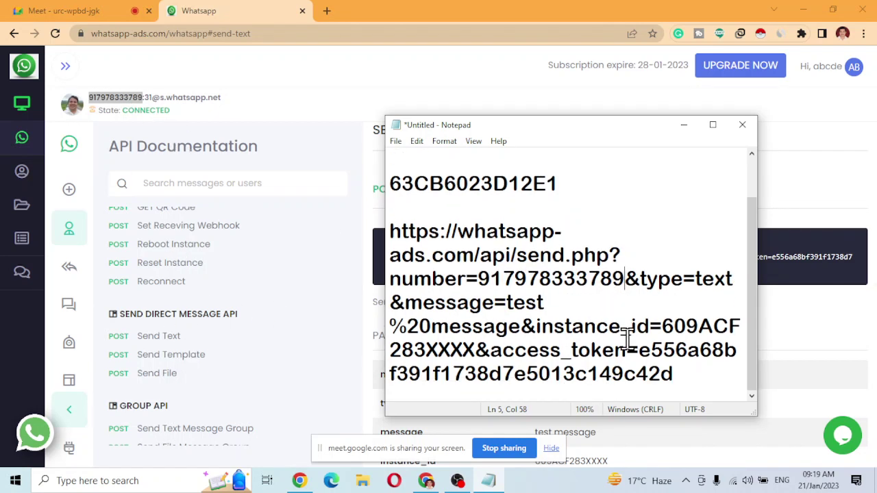
double_click(498, 184)
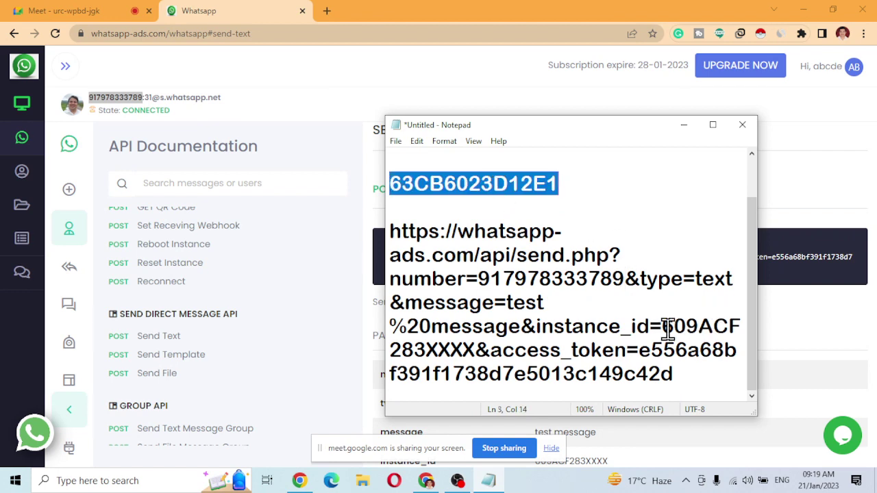
drag(665, 328, 483, 350)
key(ctrl+v)
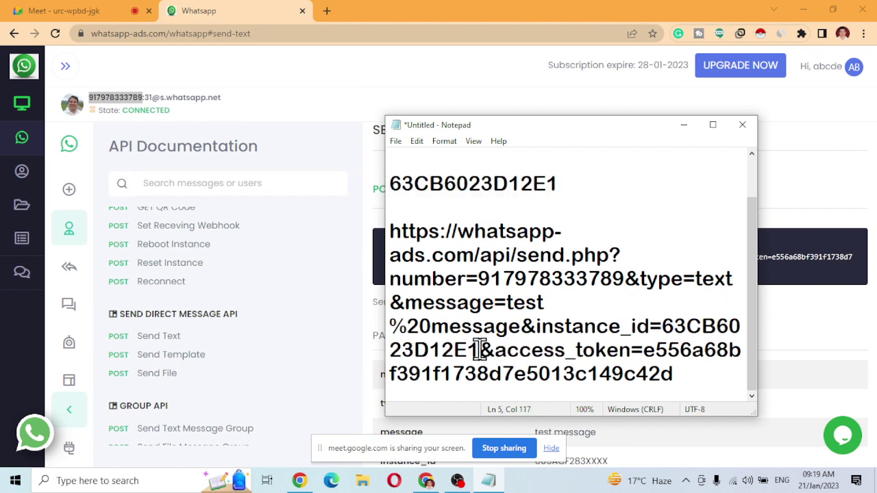
Check the access token and 'test%20message' parameters in the completed send.php URL.
scroll(490, 254, up, 1)
drag(451, 186, 372, 155)
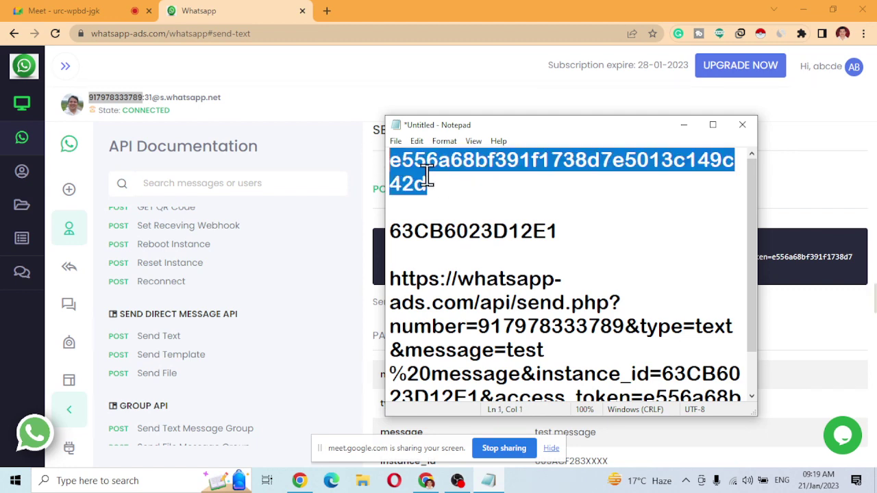
scroll(614, 307, down, 1)
drag(648, 354, 374, 236)
click(676, 375)
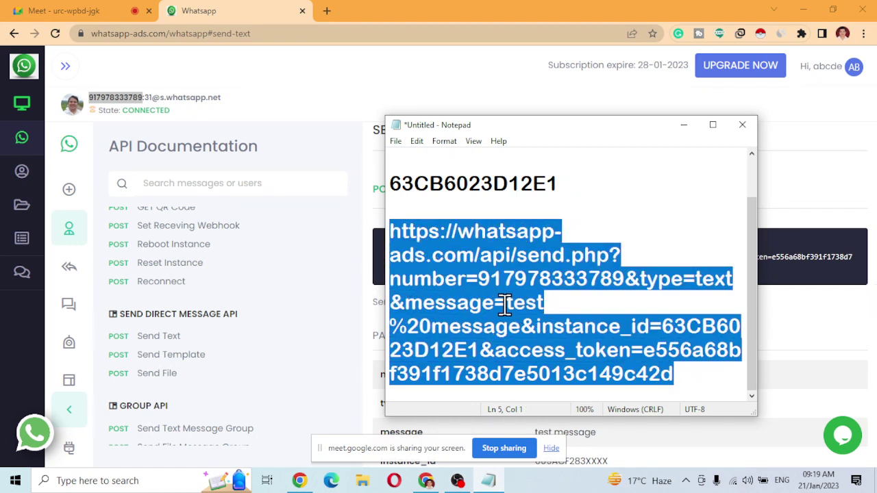
drag(506, 304, 521, 328)
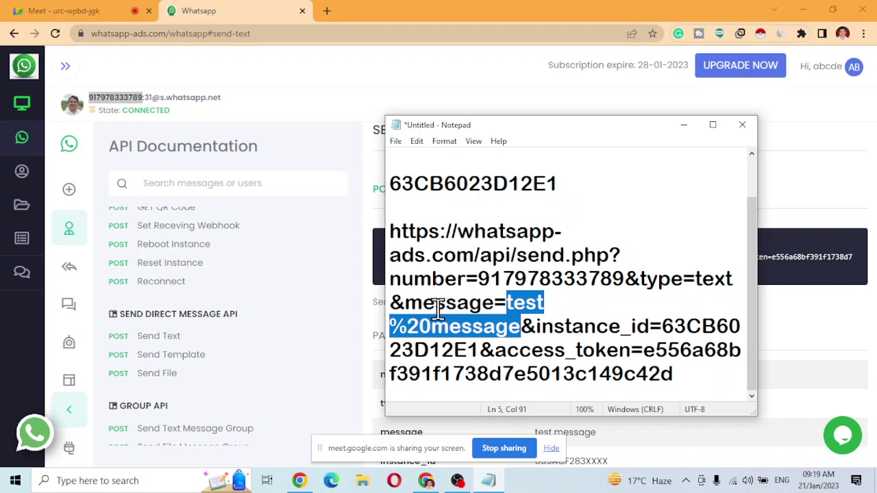
click(328, 11)
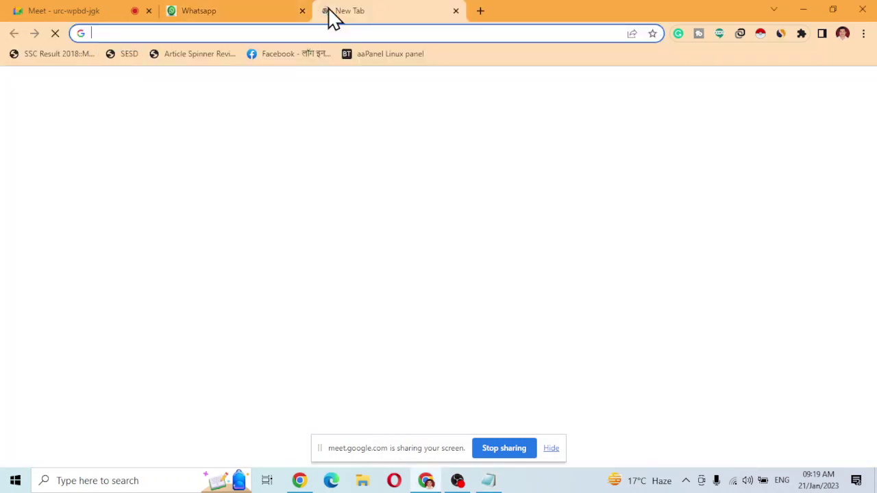
Load the send.php URL in the new tab and confirm the Success response with PENDING status.
key(ctrl+v)
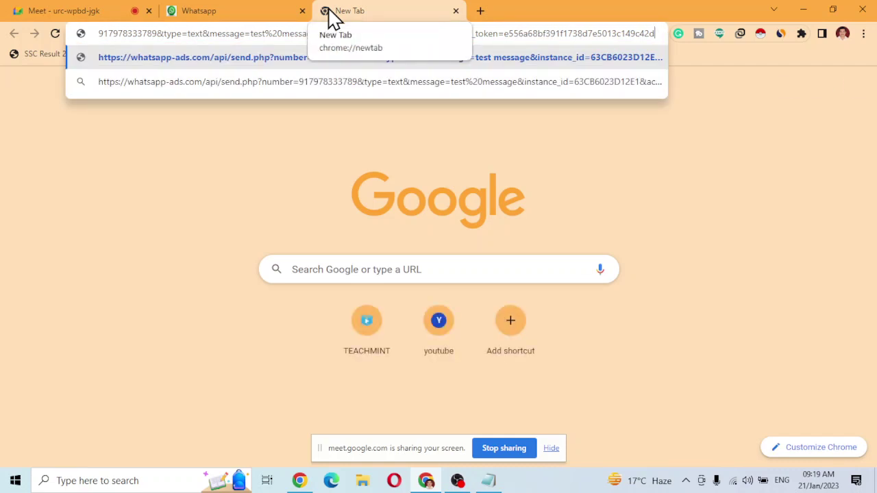
key(Return)
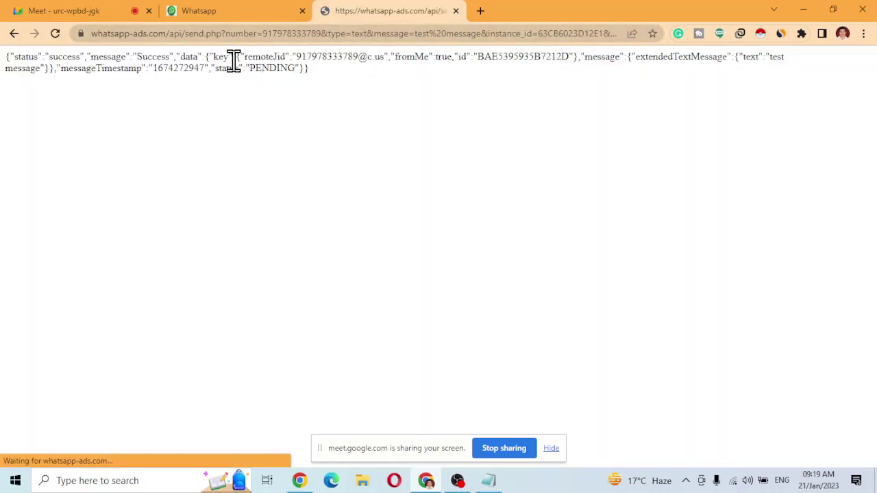
drag(138, 59, 173, 59)
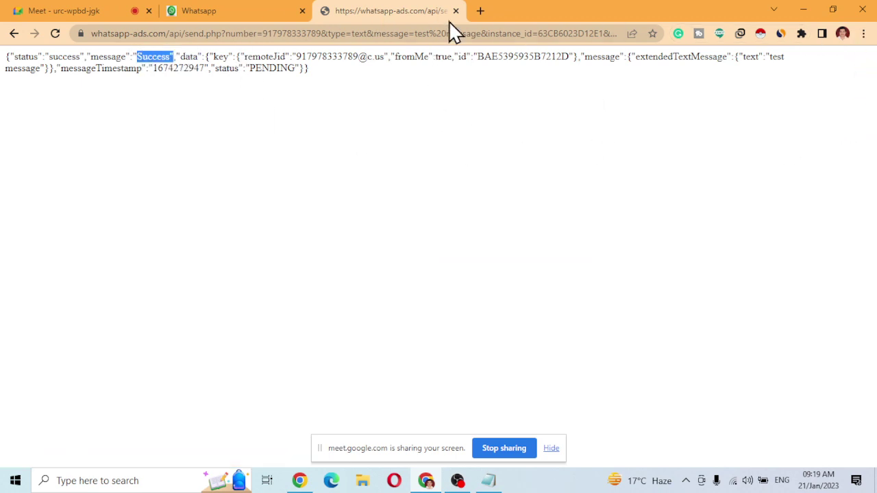
click(268, 17)
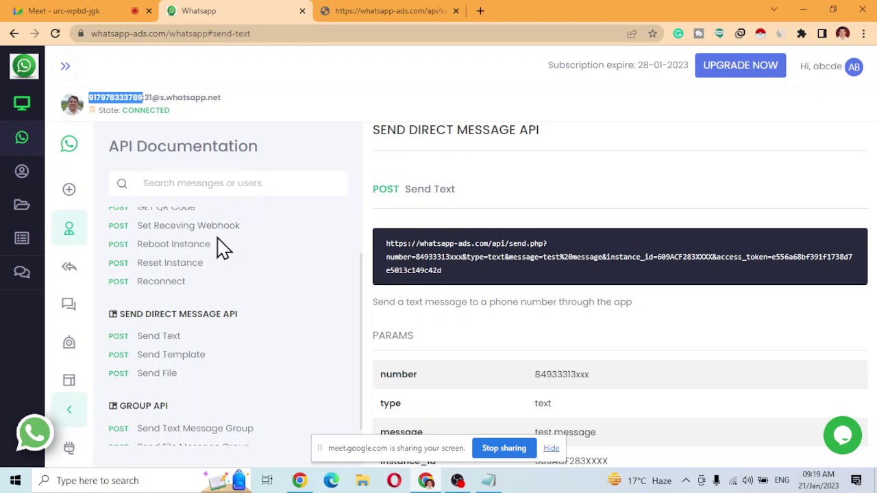
Recheck the JSON response, then open the Auto responder page via the account Profile.
click(363, 15)
click(219, 13)
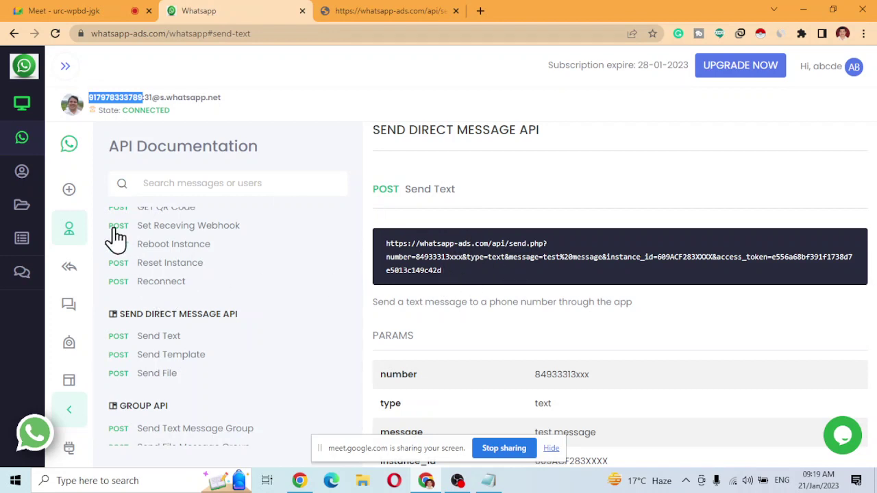
click(78, 238)
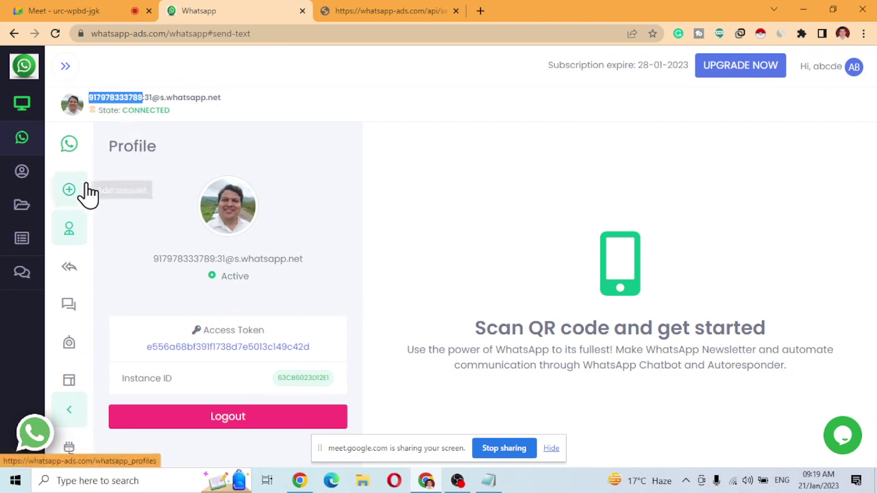
click(72, 268)
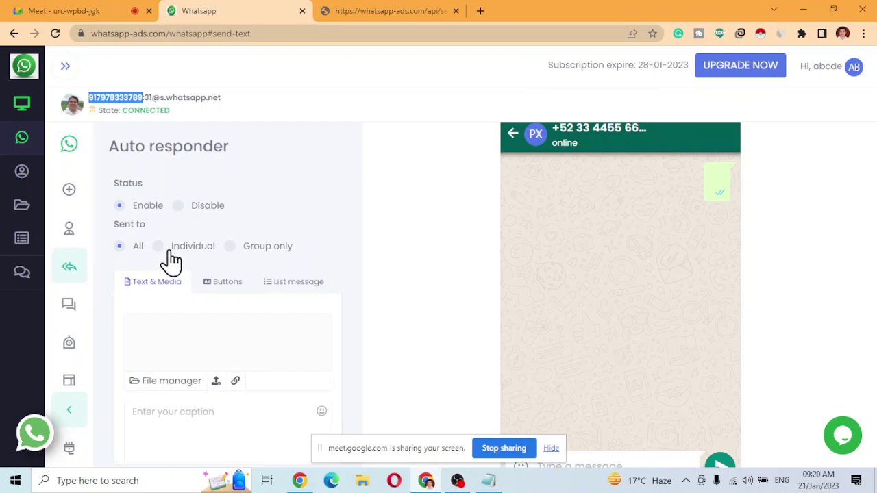
Send auto replies to Individual chats, captioned 'This is an AutoResponder Message which Wel Comes you to Whatsapp-ADS.com'.
click(166, 252)
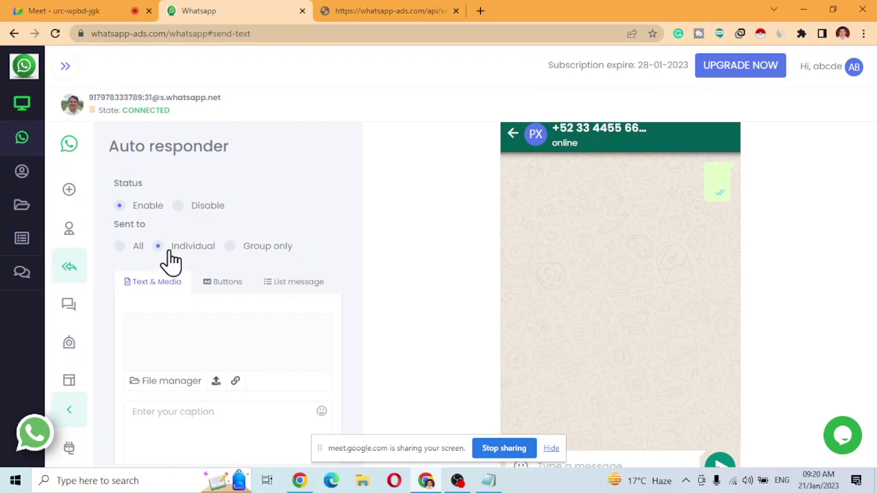
scroll(199, 401, down, 1)
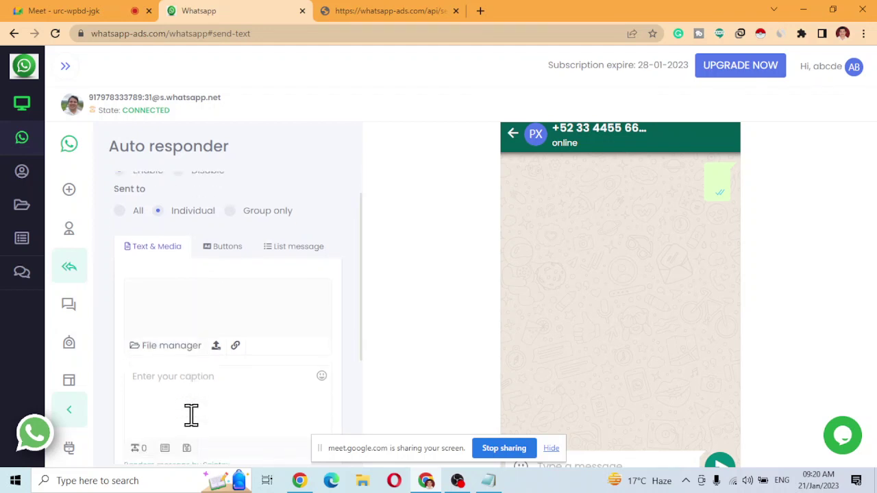
click(209, 397)
text(This is a)
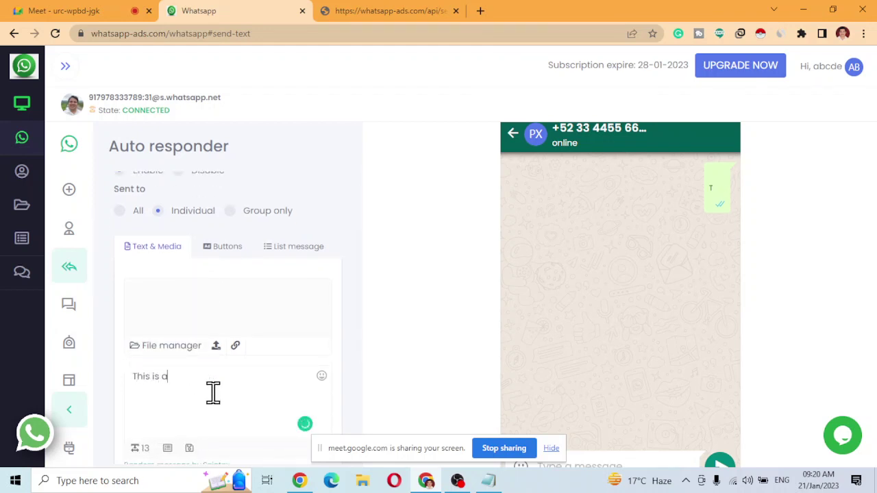
text(n)
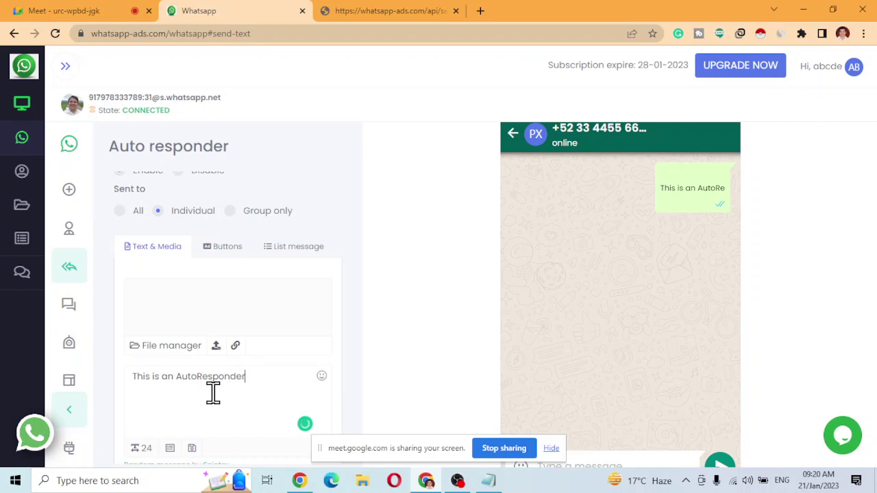
text(AutoResponder Message)
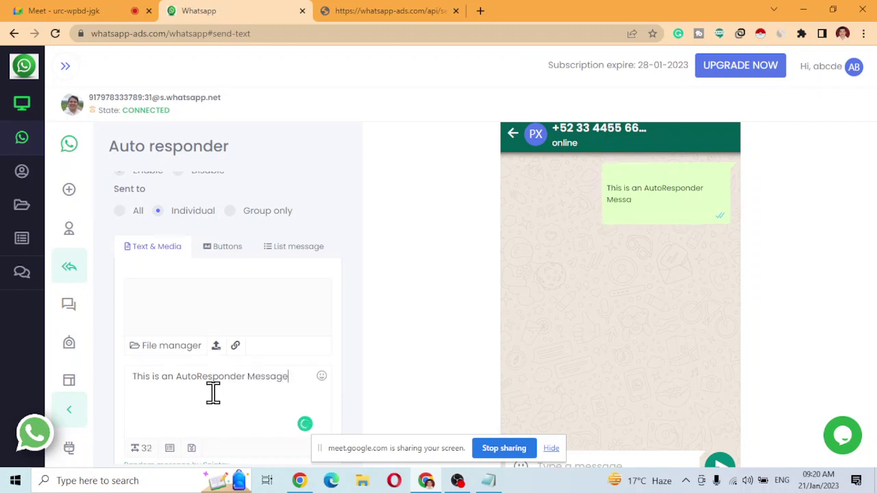
text( which Wel Come)
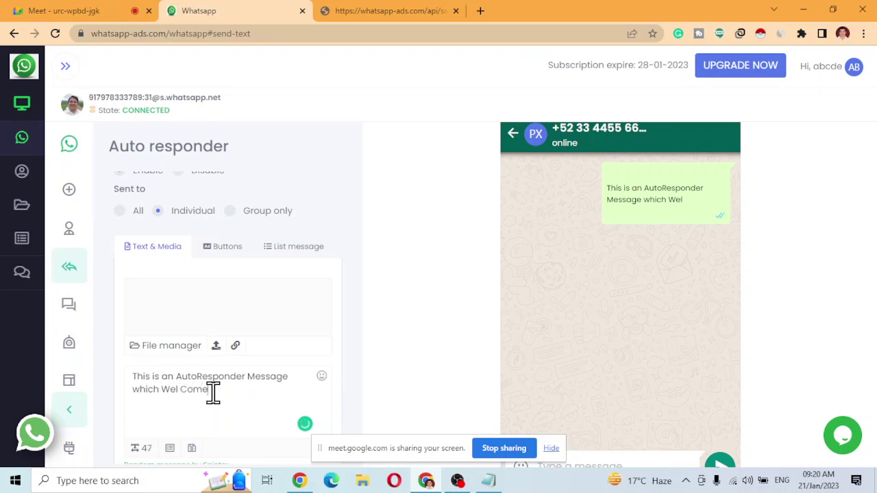
text(s you to Whatsapp-ADS.com)
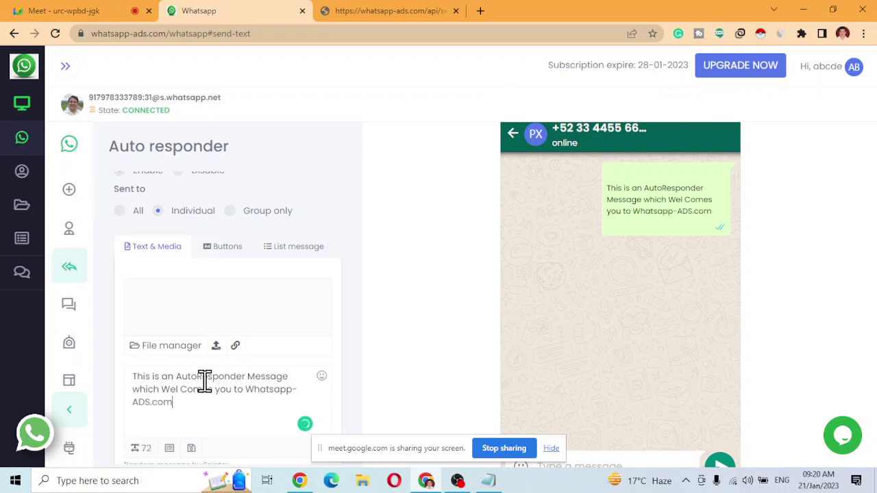
scroll(204, 384, down, 3)
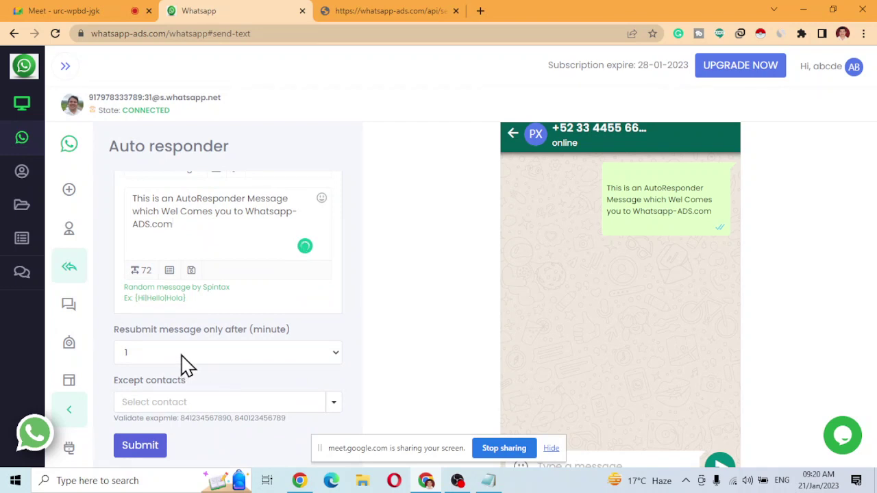
Choose 3600 in the 'Resubmit message only after (minute)' dropdown.
click(336, 354)
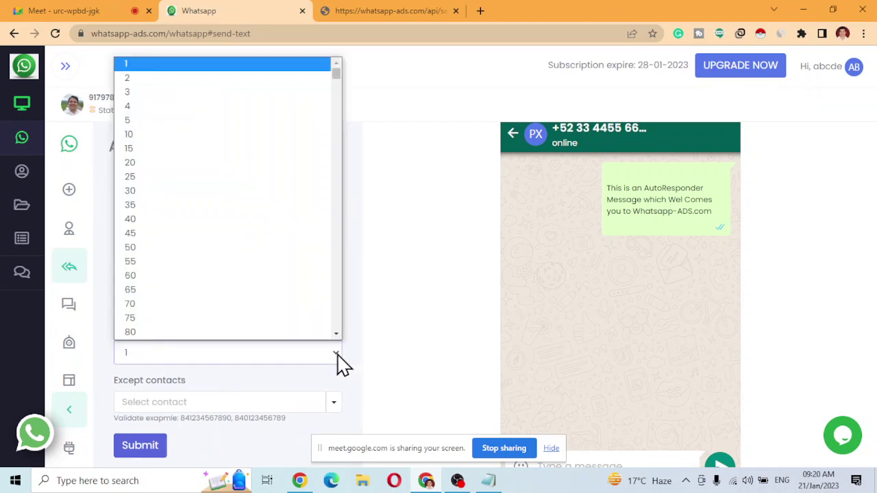
click(374, 355)
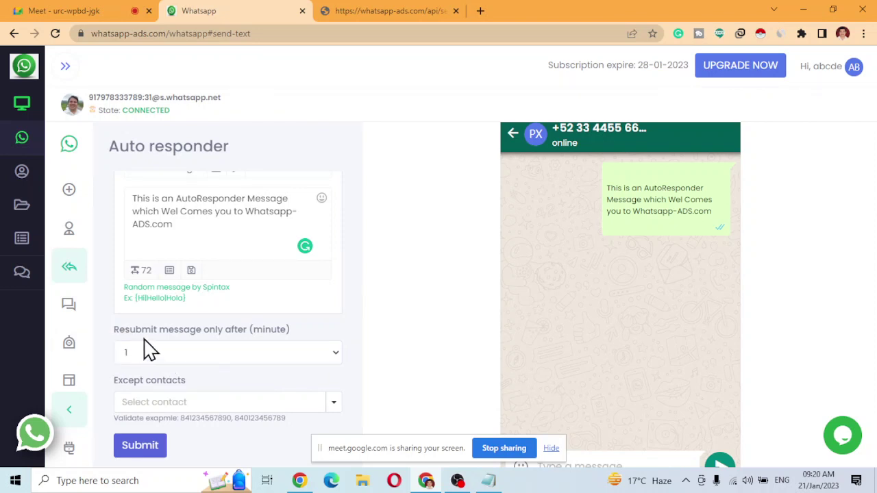
click(248, 355)
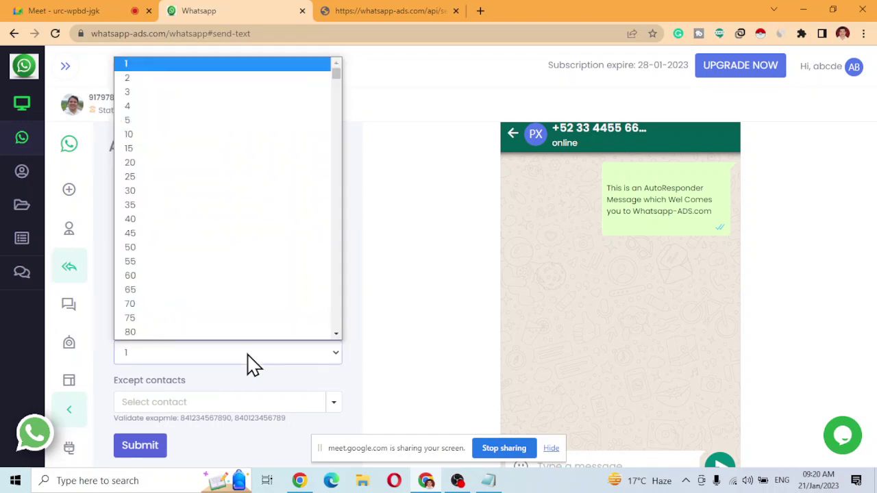
scroll(255, 294, down, 18)
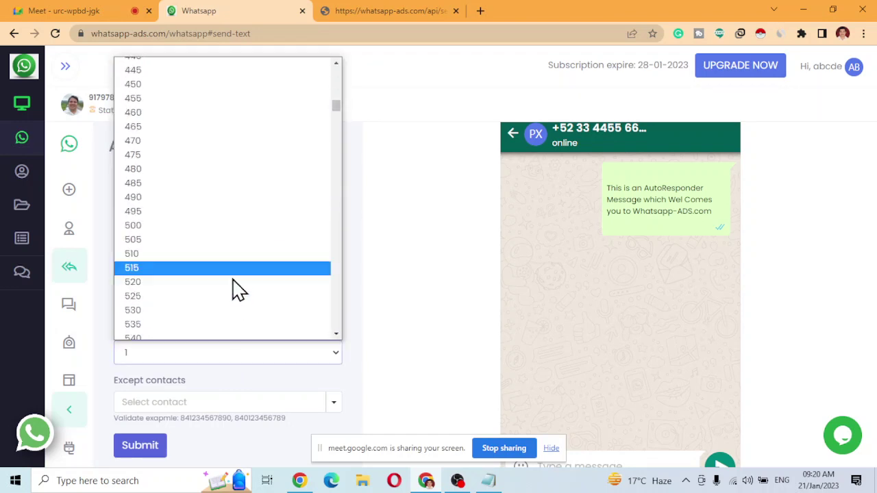
scroll(233, 302, down, 20)
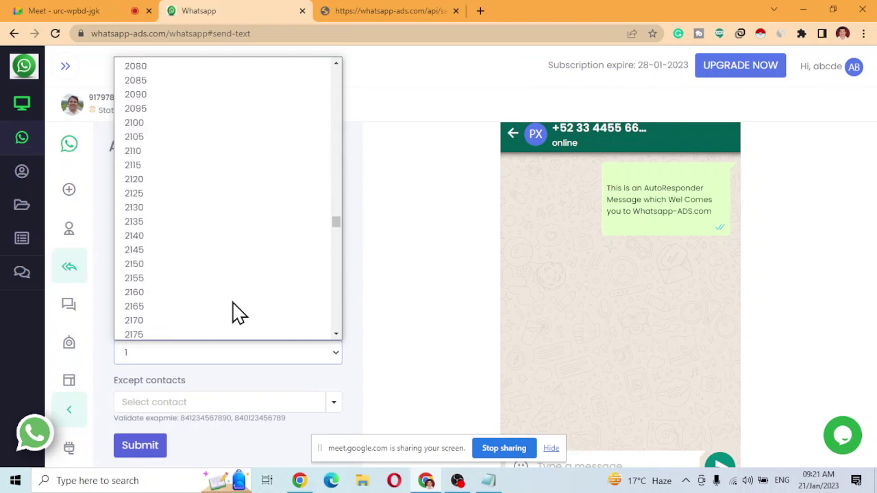
scroll(233, 312, down, 20)
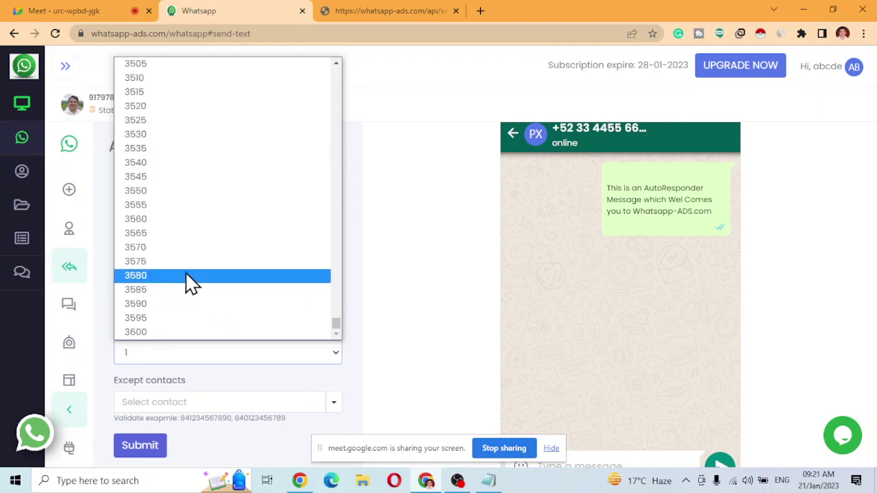
click(152, 332)
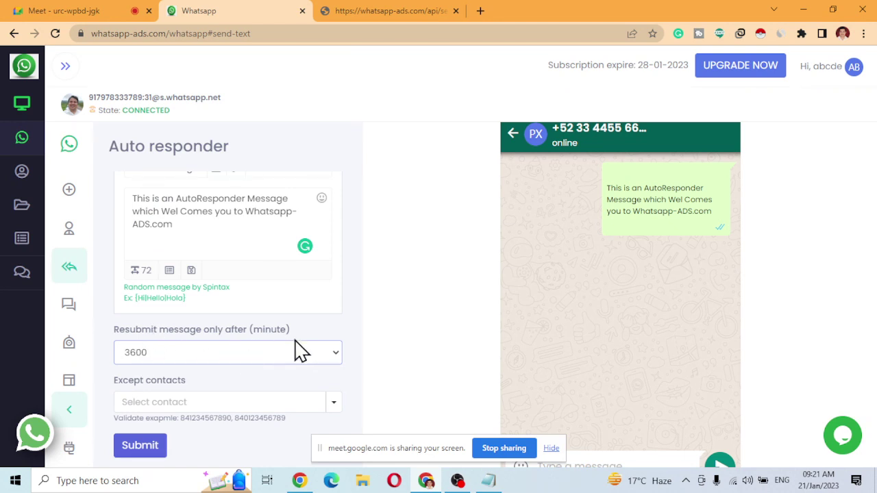
click(370, 336)
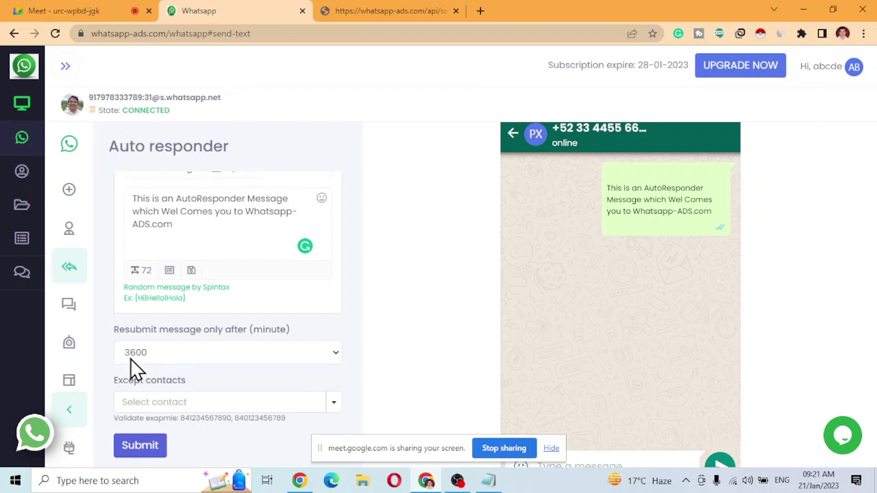
Add a phone number under Except contacts, remove it again, then go to Bulk messaging.
click(328, 403)
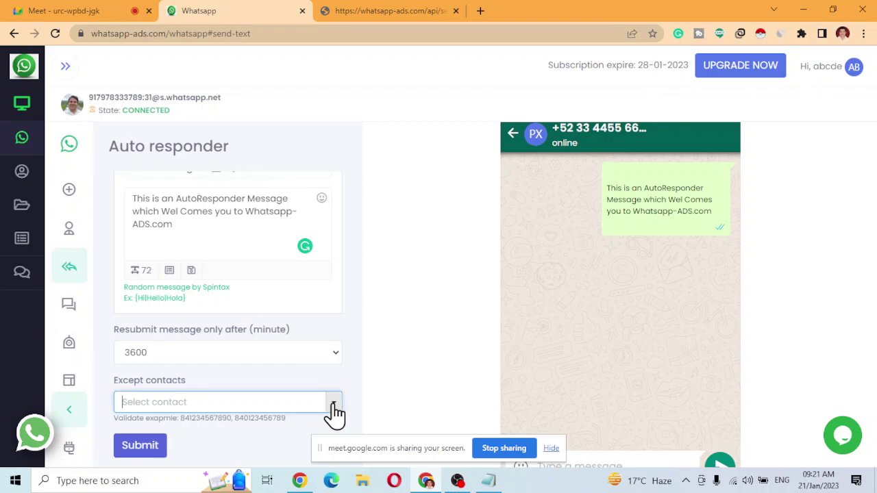
click(227, 396)
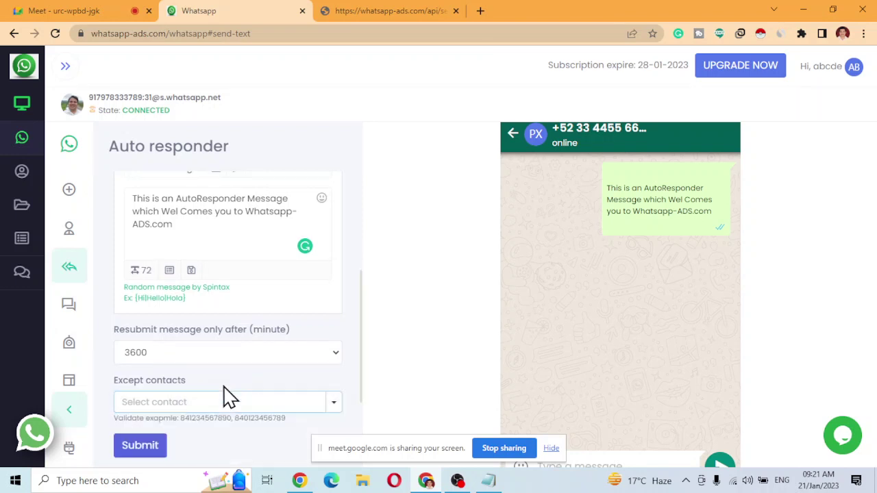
click(177, 397)
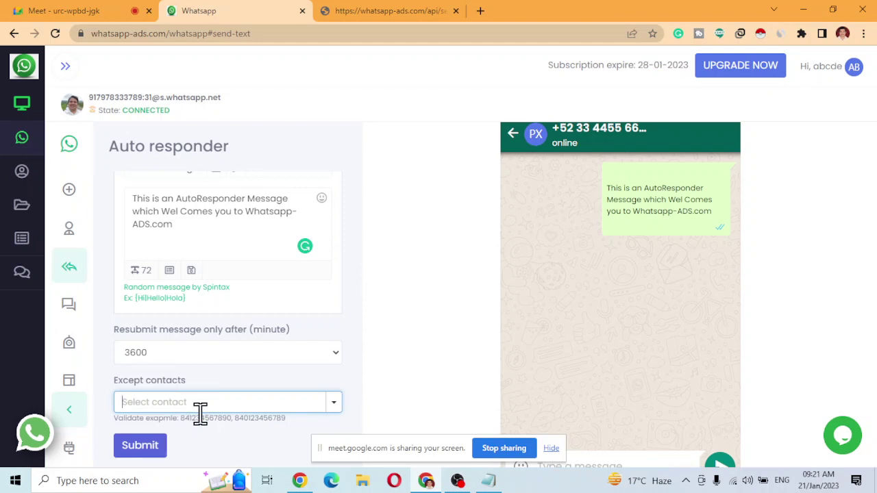
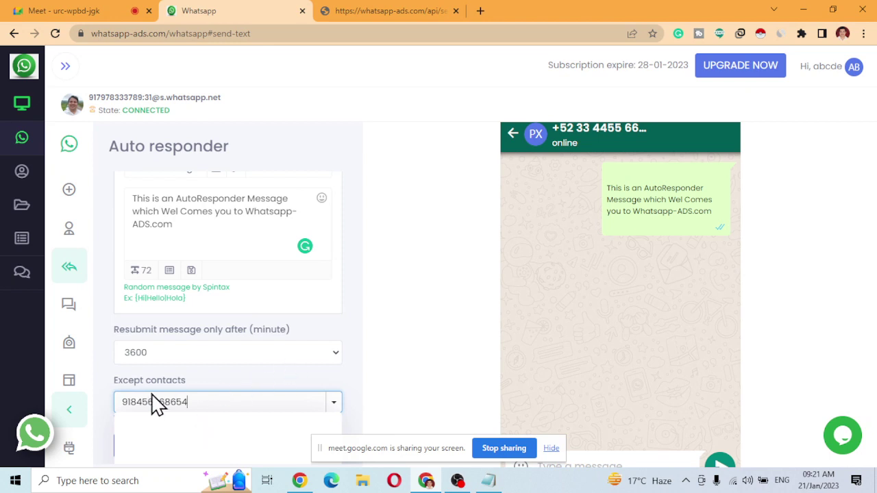
key(Return)
scroll(212, 407, down, 1)
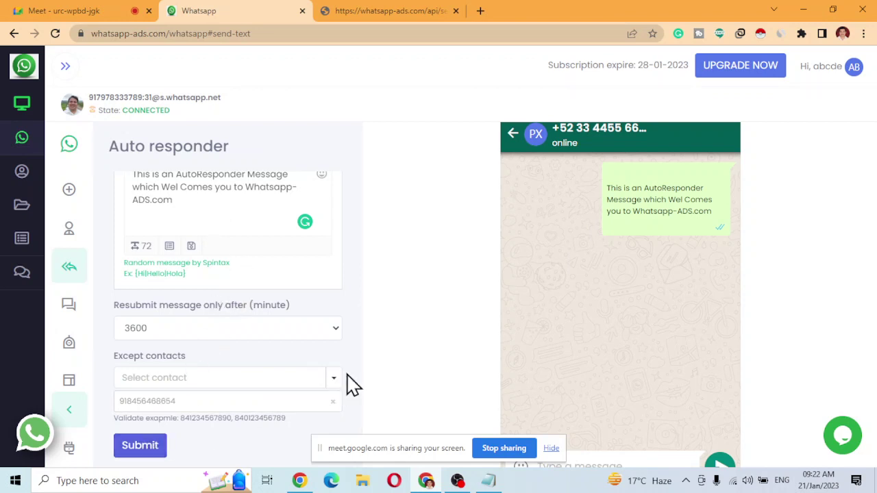
click(333, 403)
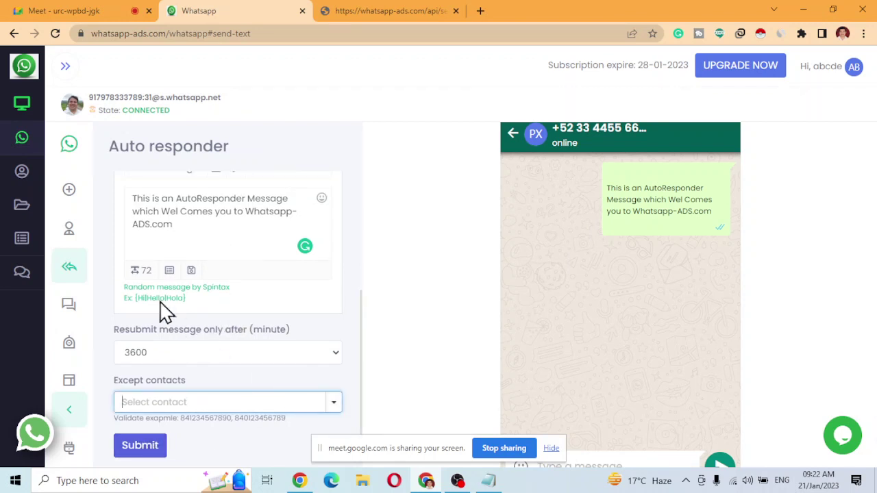
click(70, 307)
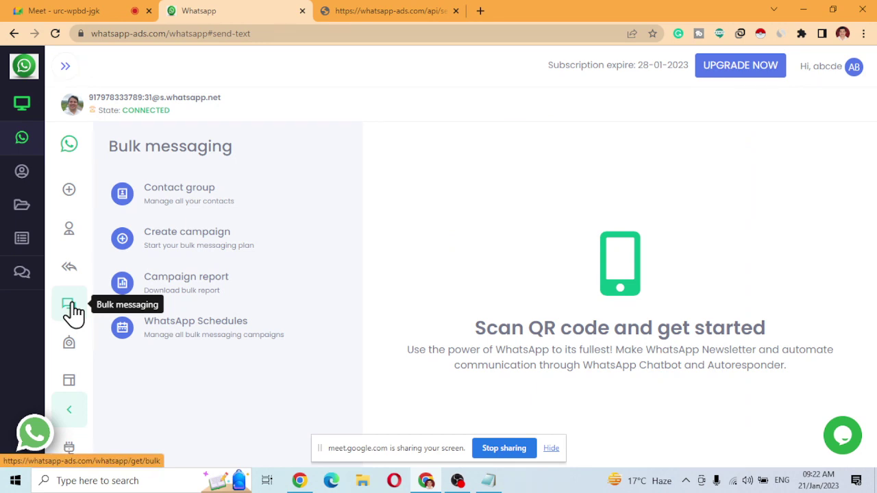
Show the Contact group list with the 'test' group and start adding a new group.
click(181, 203)
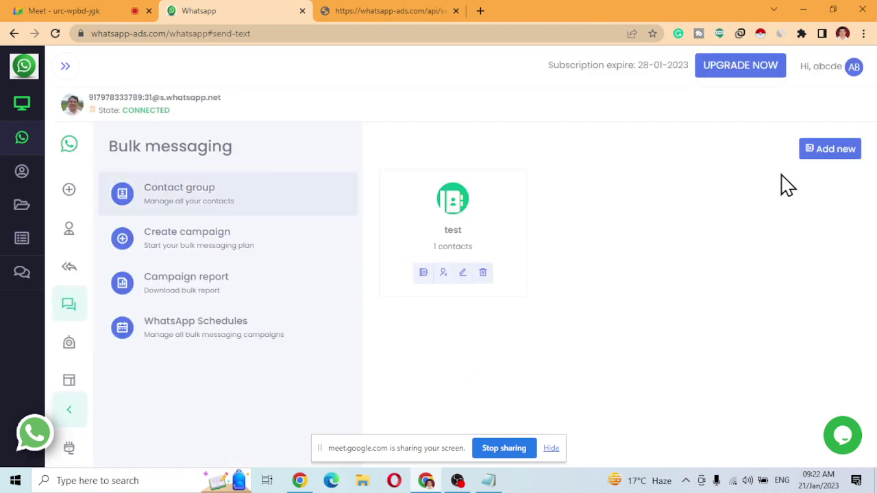
click(836, 159)
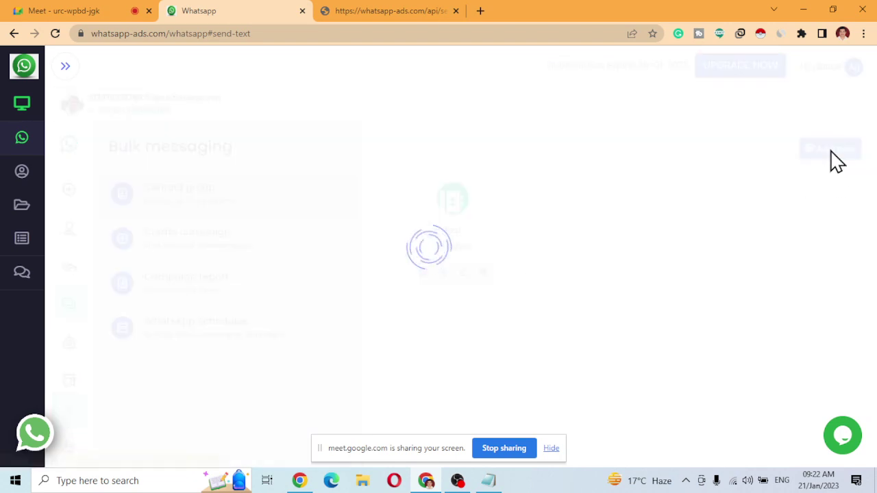
Create an enabled contact group named 'Test Contact'.
click(371, 243)
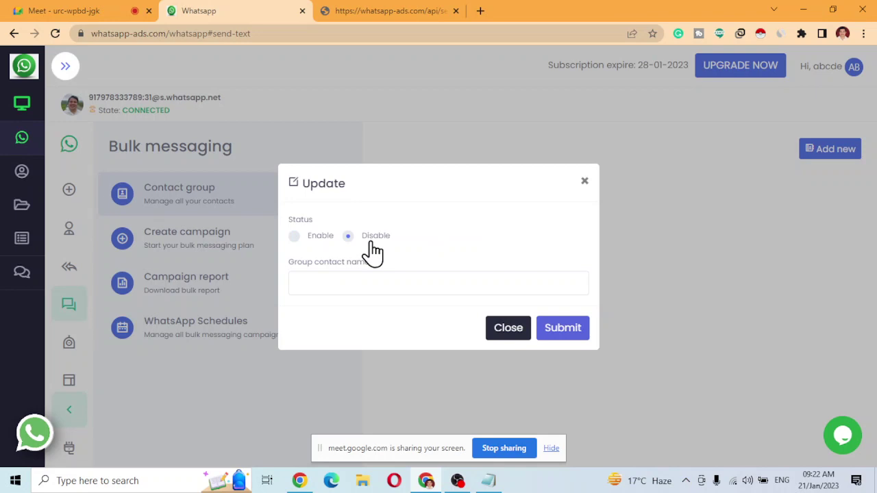
click(321, 245)
click(346, 283)
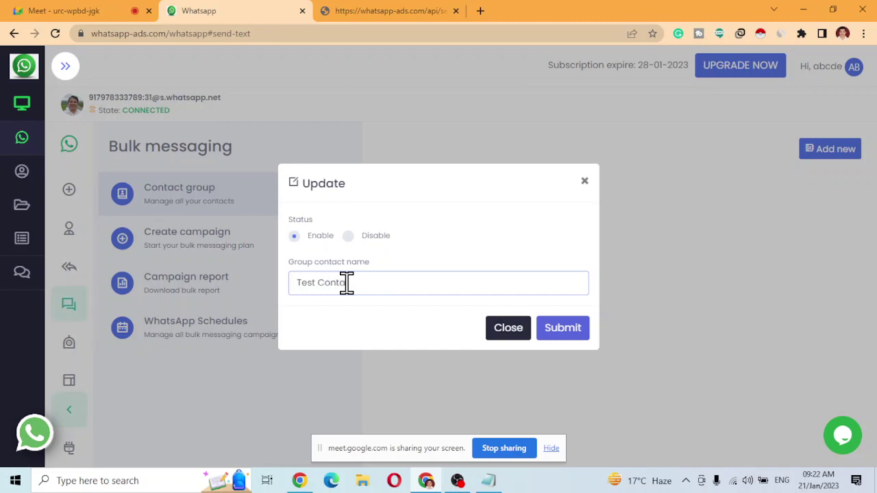
click(560, 329)
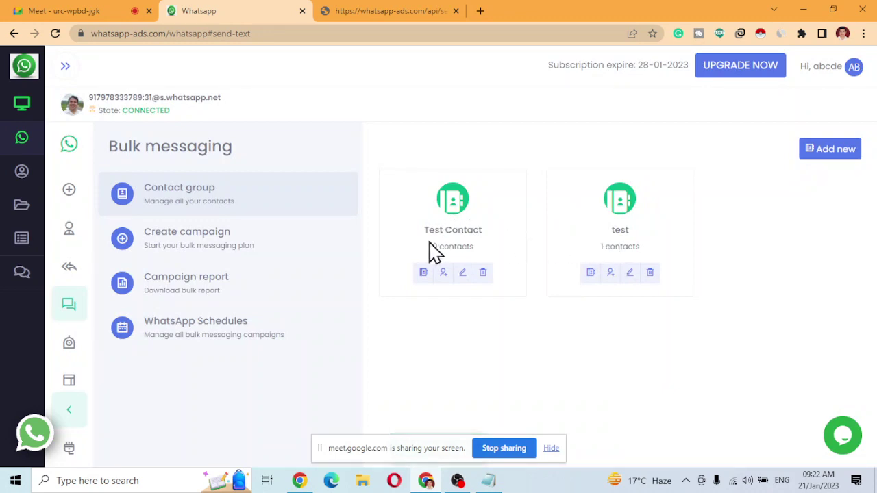
Enter a phone number in Test Contact's Import data from form box, then search Windows for Excel.
click(445, 275)
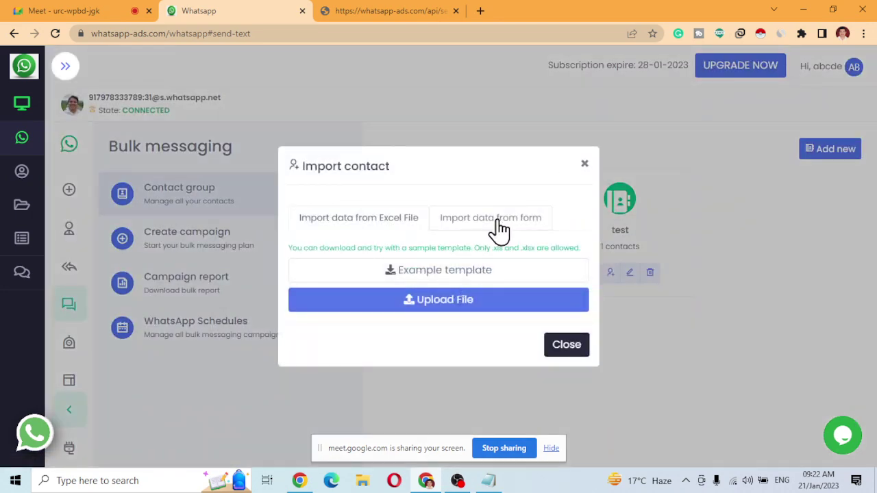
click(483, 229)
click(379, 250)
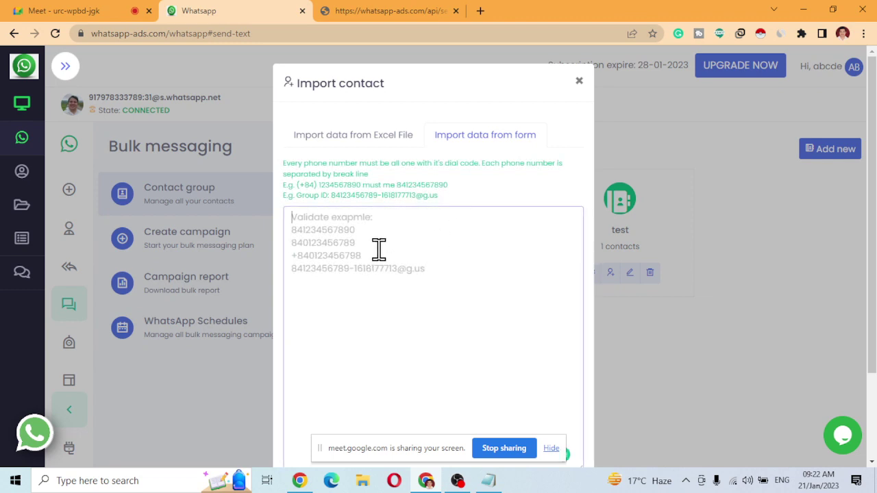
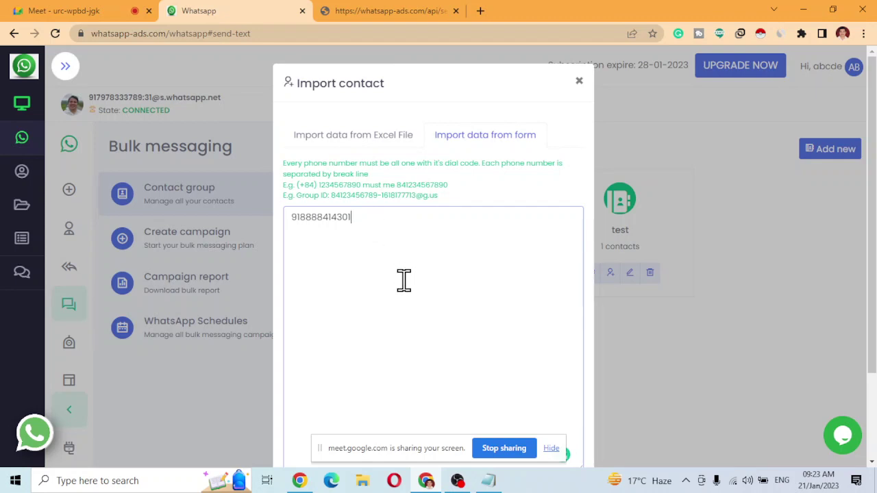
key(super)
text(excel)
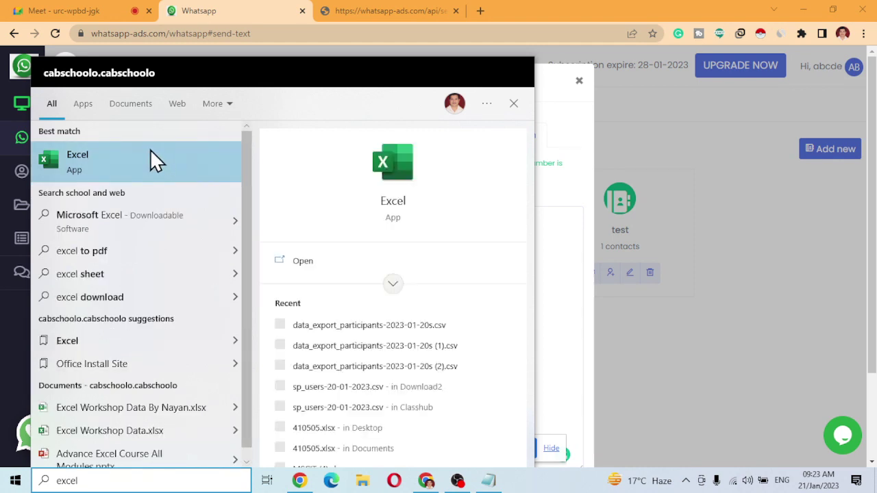
Launch Excel and select the leading 91 dial code of the entered number.
click(150, 149)
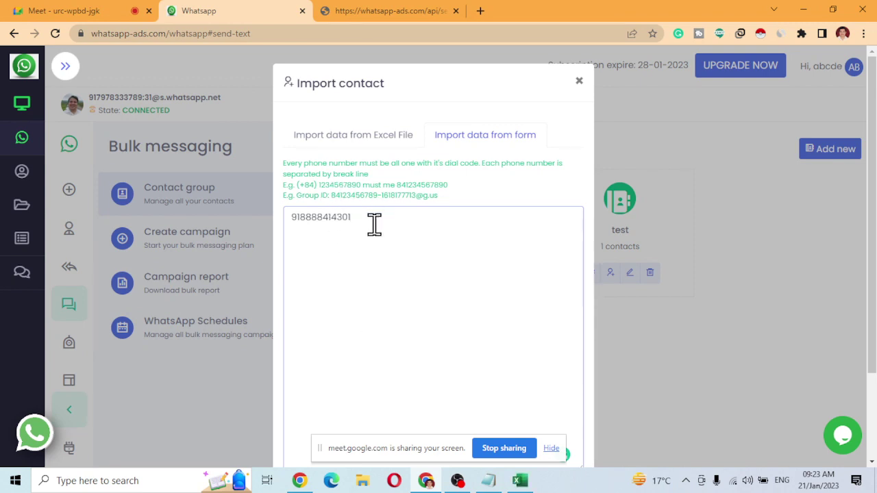
right_click(374, 224)
click(341, 276)
drag(304, 221, 288, 222)
Create blank workbook Book1 and view the File page's Recent list.
click(520, 483)
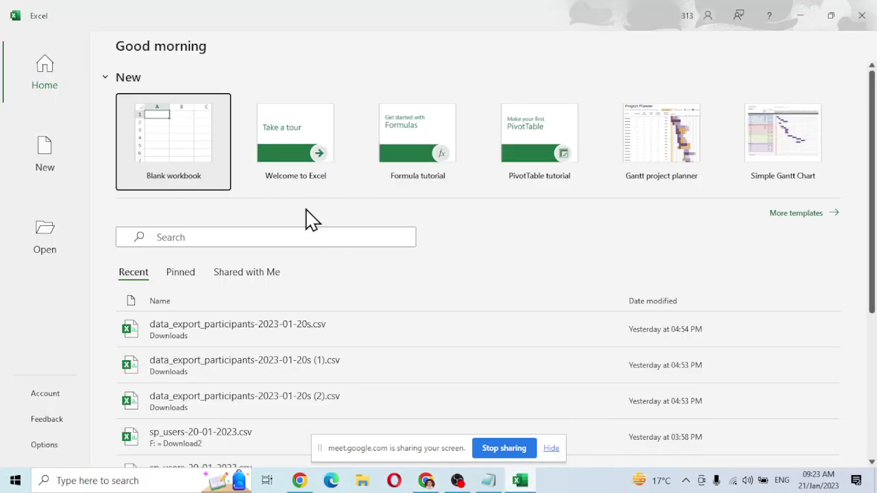
click(156, 162)
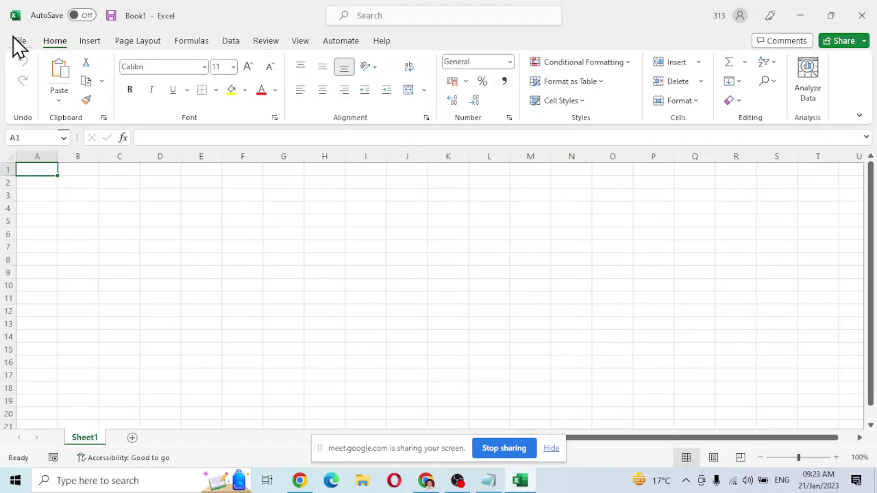
click(19, 40)
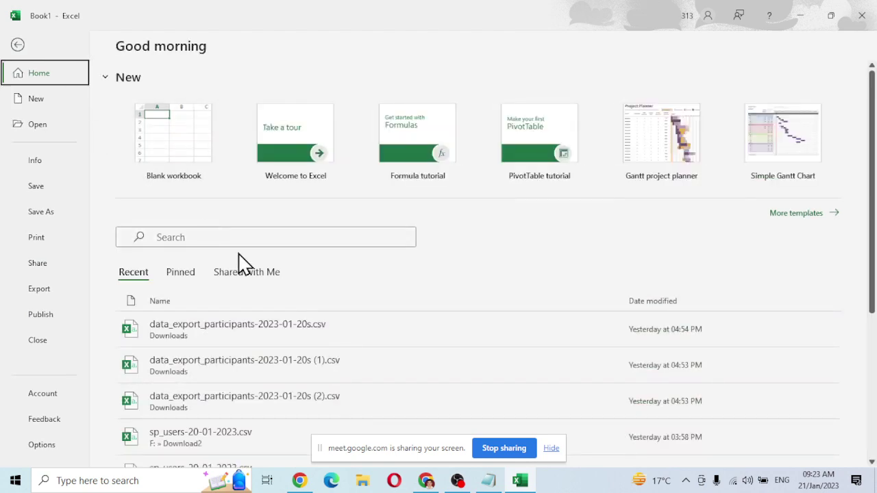
scroll(247, 274, down, 1)
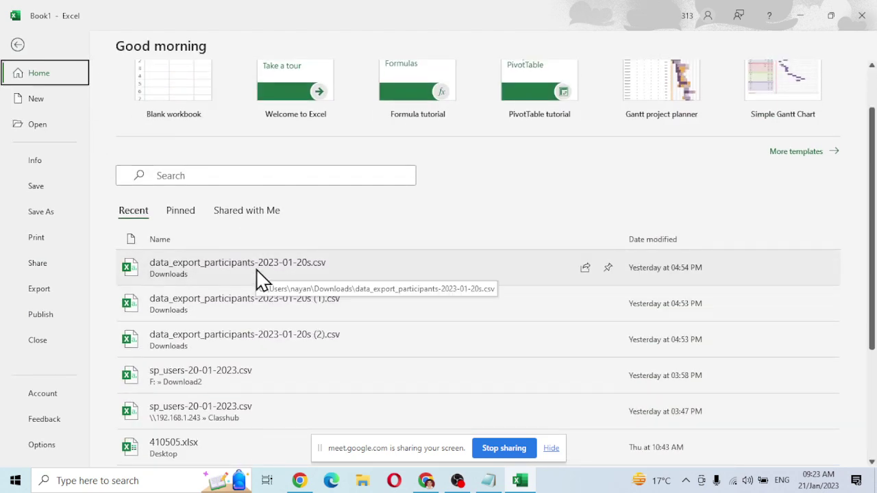
Open 410505.xlsx and clear the Address through PINCODE columns, keeping Mobile and CUSTOMER_NAME.
click(197, 460)
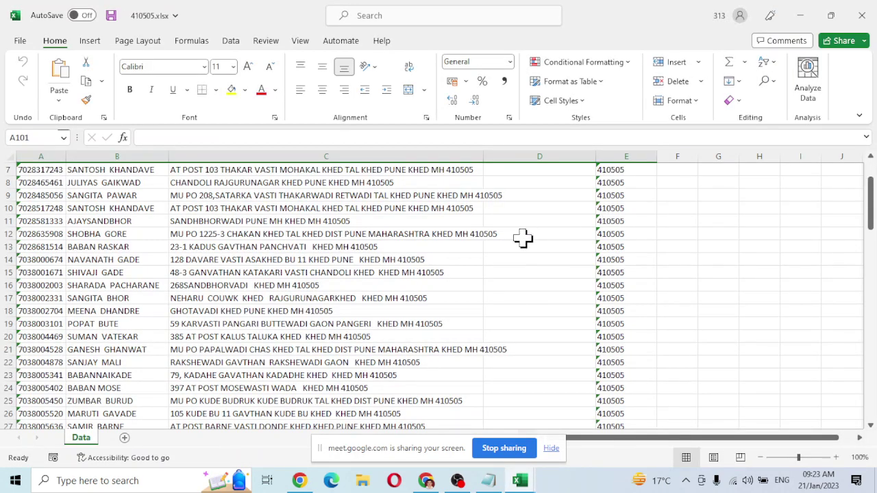
scroll(523, 238, up, 2)
click(118, 157)
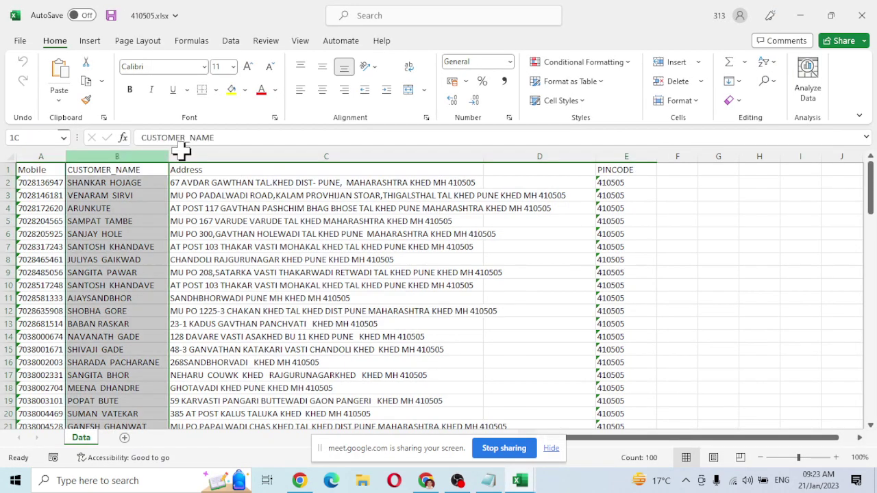
drag(181, 150, 699, 145)
key(Delete)
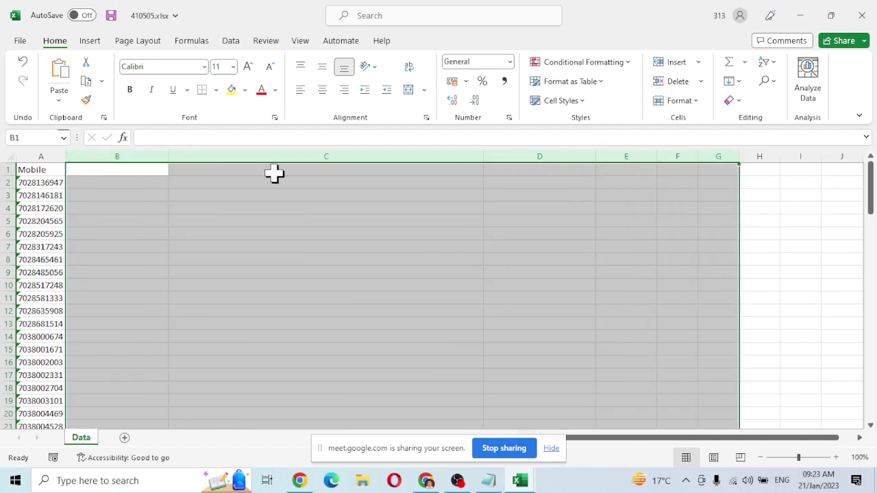
key(ctrl+c)
key(ctrl+z)
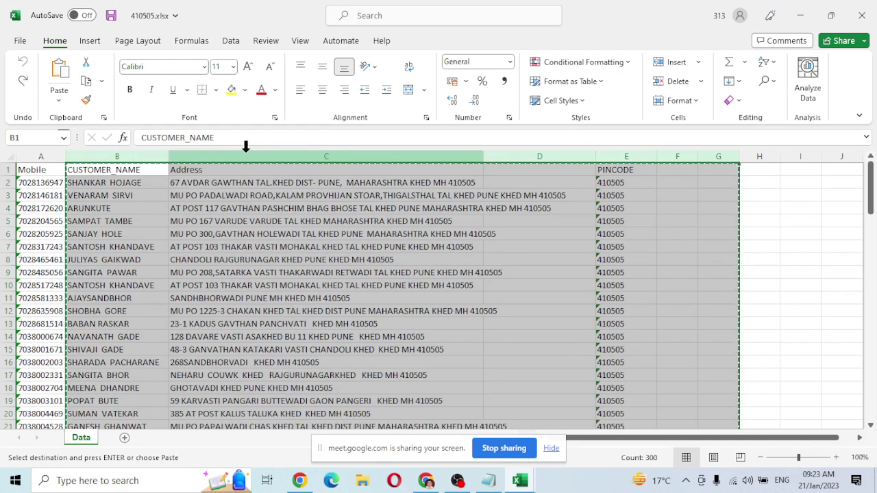
drag(246, 147, 640, 147)
key(Delete)
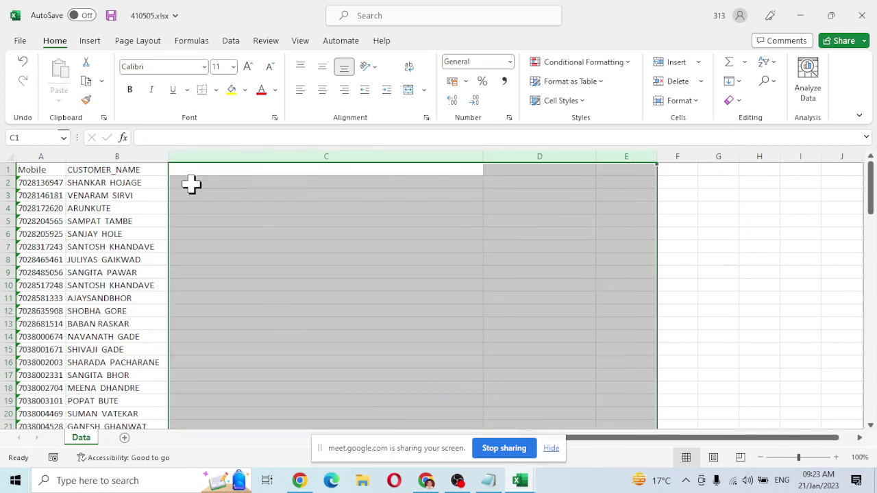
Select the first seven mobile numbers, check the browser import form, and begin a formula.
click(191, 184)
drag(39, 184, 34, 258)
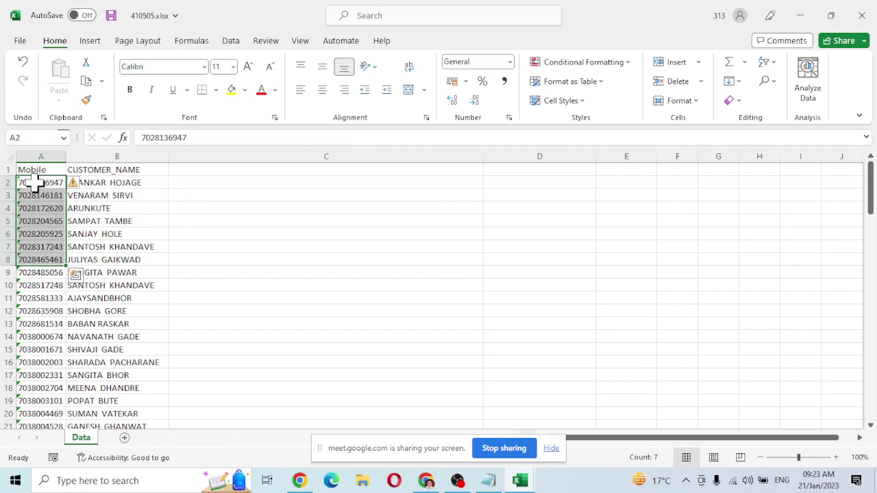
key(alt+Tab)
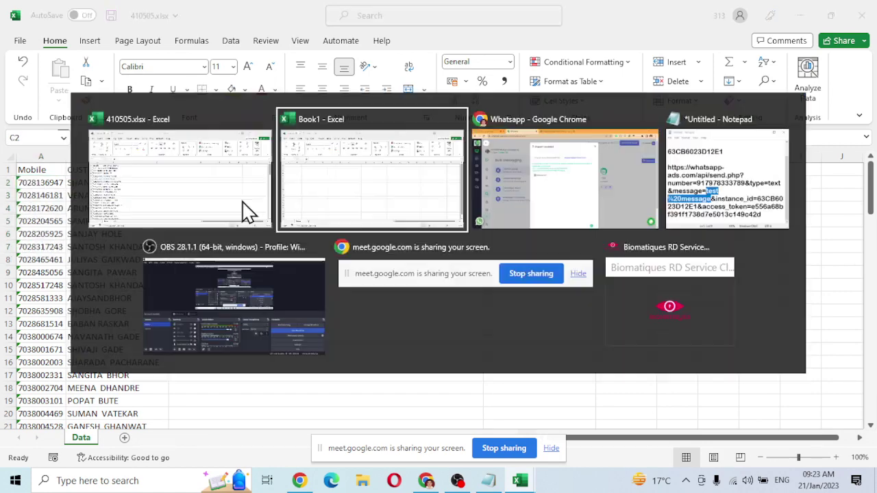
key(alt+Tab)
key(alt+Tab)
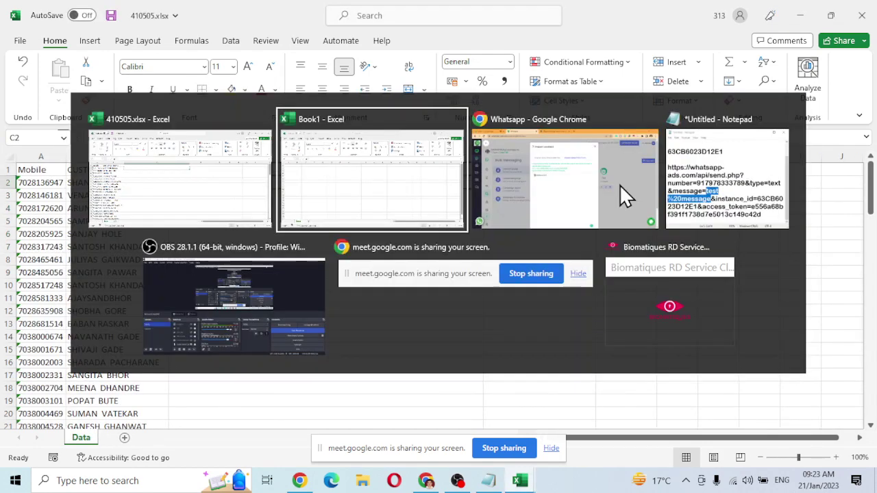
key(alt+Tab)
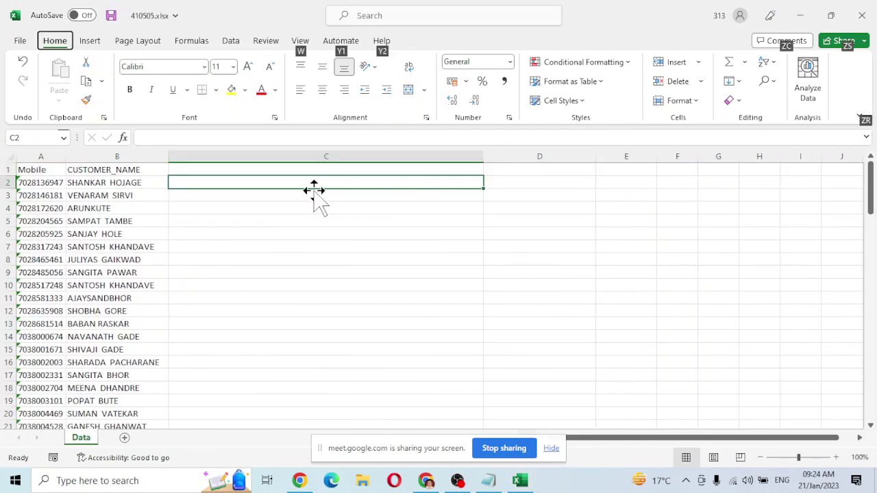
key(alt+Tab)
key(alt+Tab)
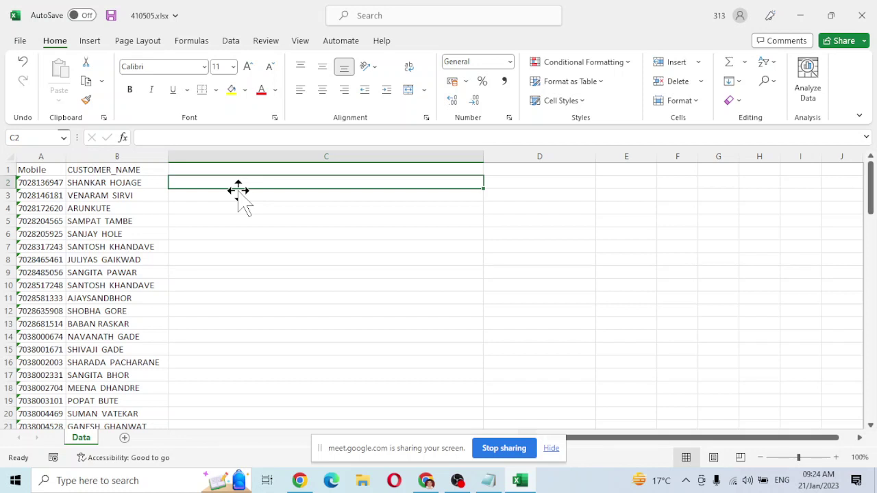
text(=)
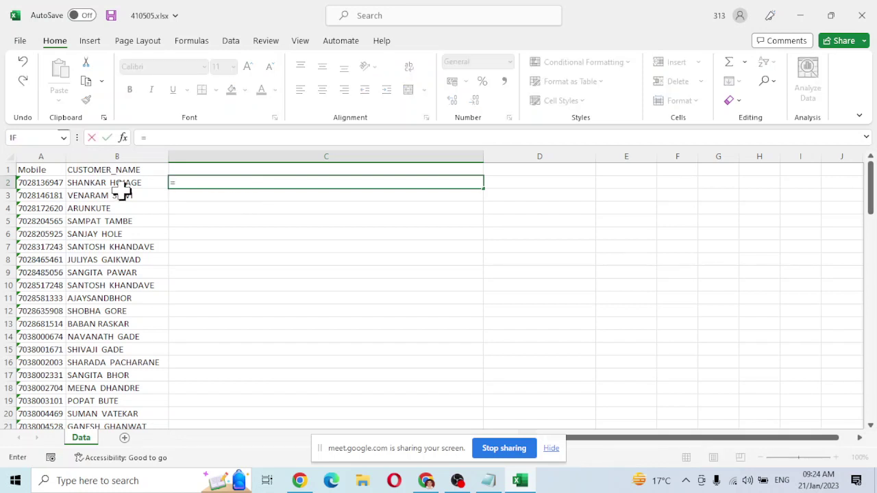
Cancel the unfinished formulas and narrow column C.
click(179, 207)
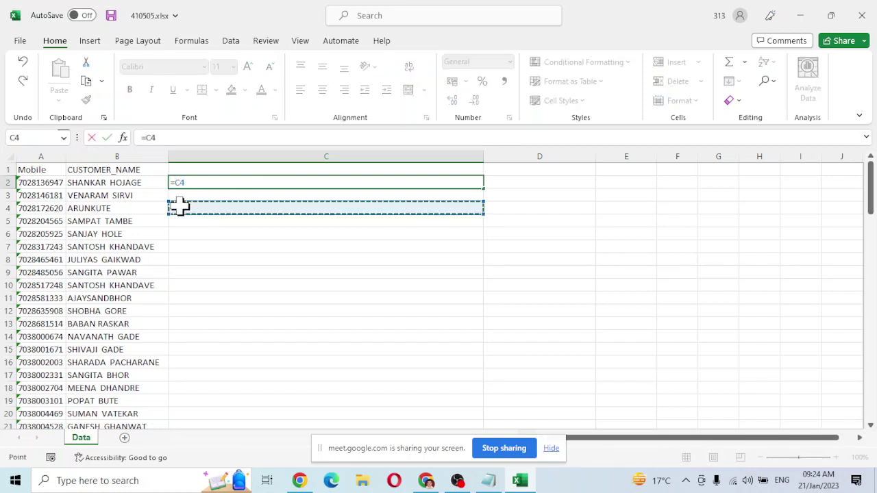
key(Escape)
scroll(177, 209, up, 6)
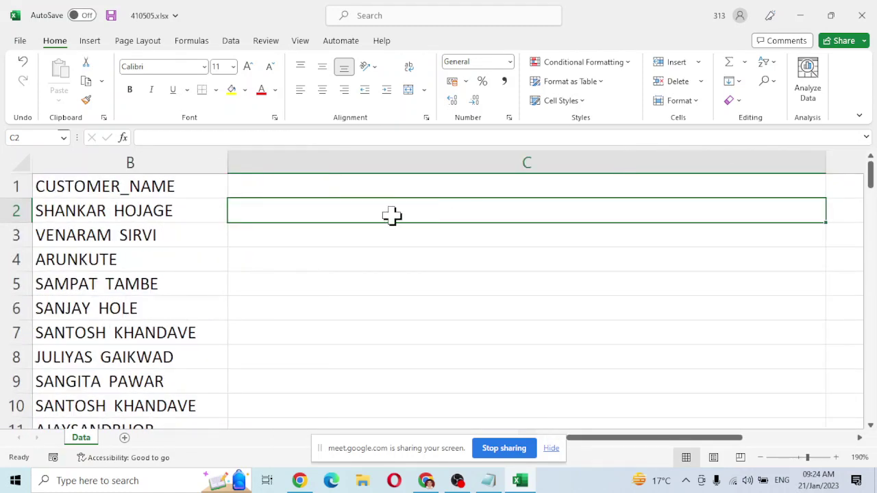
drag(615, 442, 549, 441)
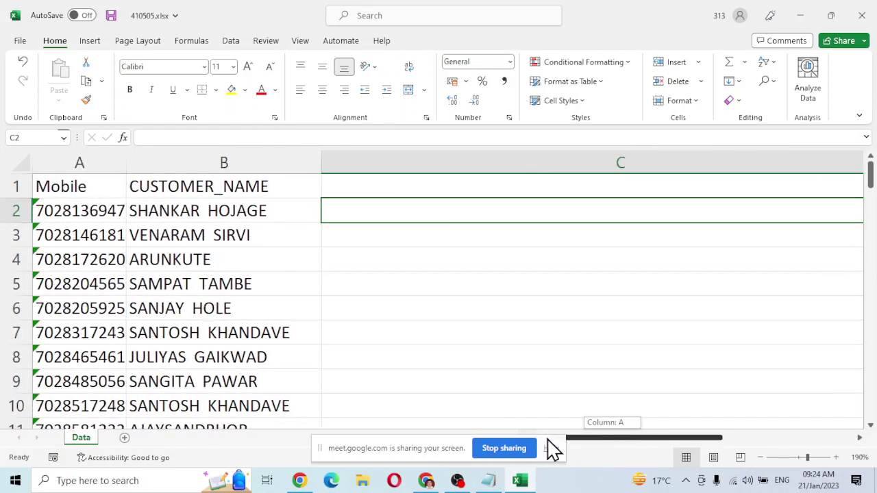
drag(469, 444, 466, 443)
text(=)
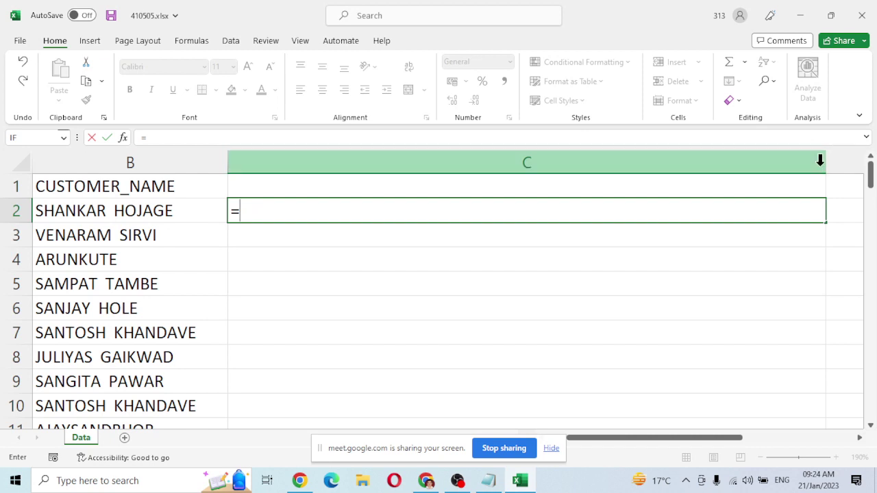
key(Escape)
drag(824, 166, 558, 173)
key(Left)
key(Left)
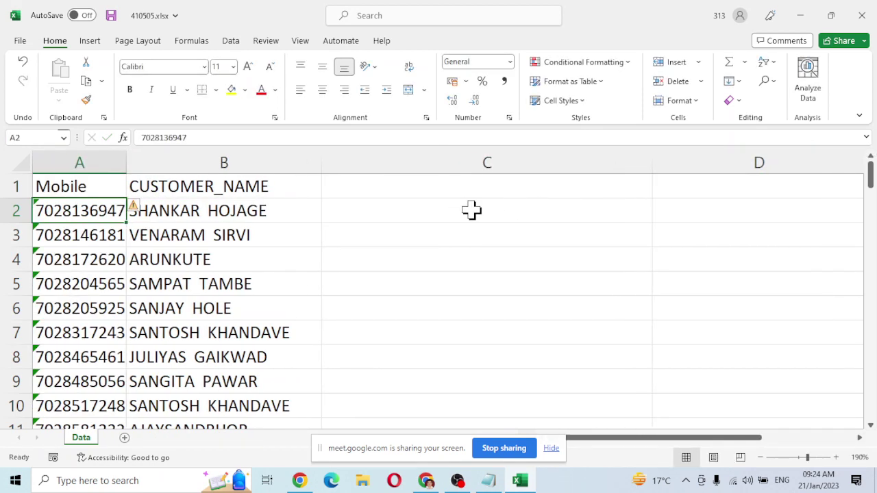
Enter =91&A2 in C2 and fill it down to row 10.
click(419, 213)
text(=)
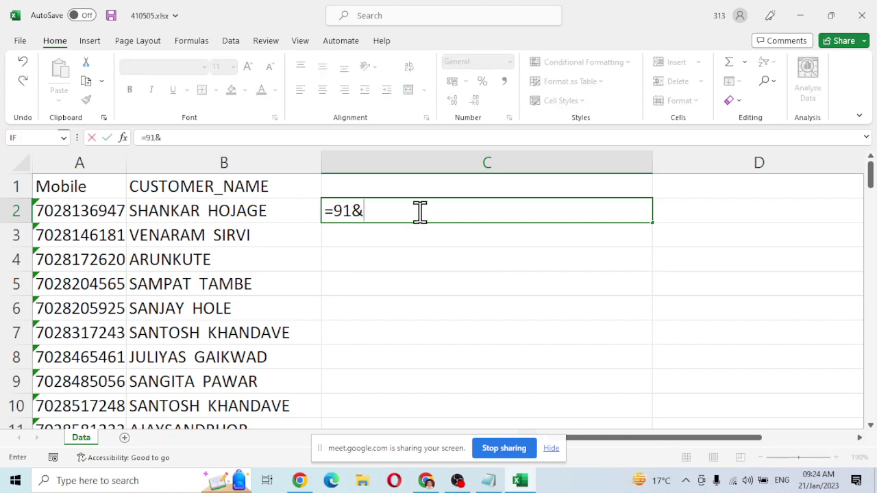
text(91&)
click(46, 214)
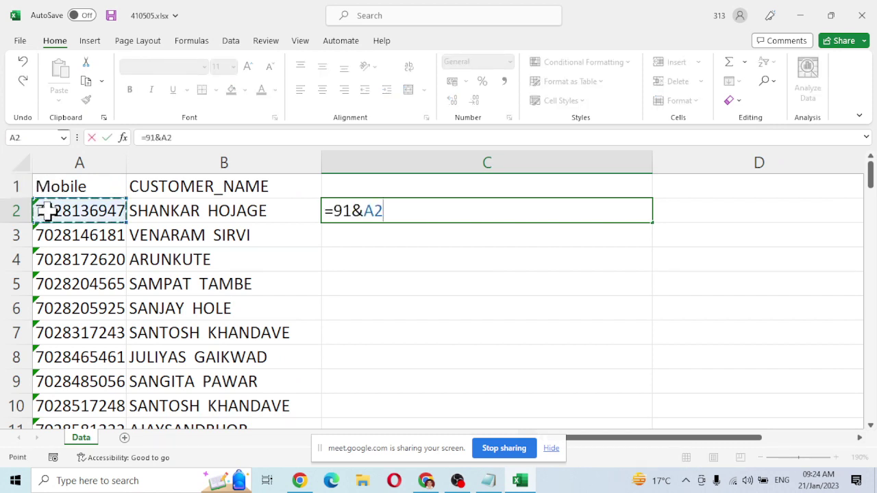
key(Return)
click(389, 200)
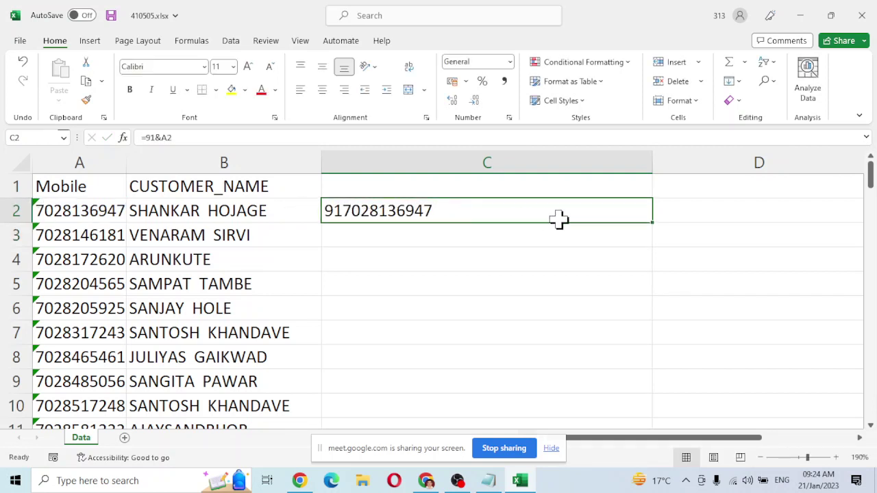
drag(652, 224, 653, 411)
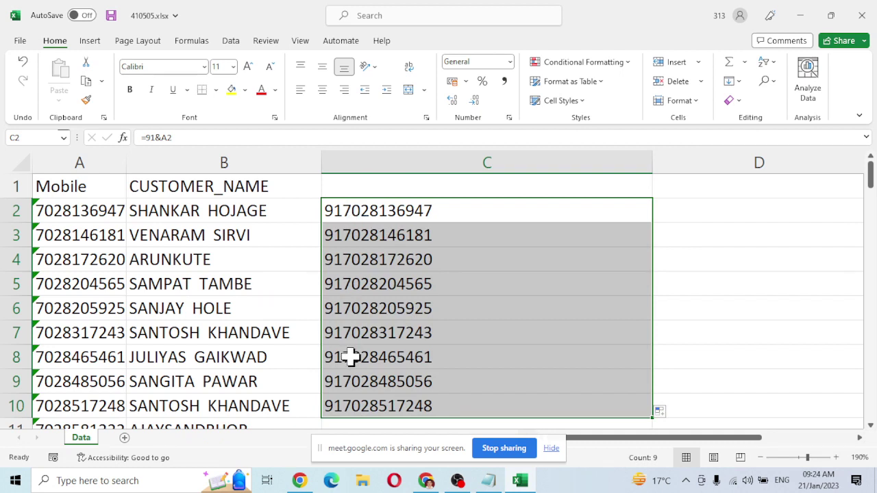
Copy the prefixed numbers C2:C10 and return to the import contact form.
click(81, 216)
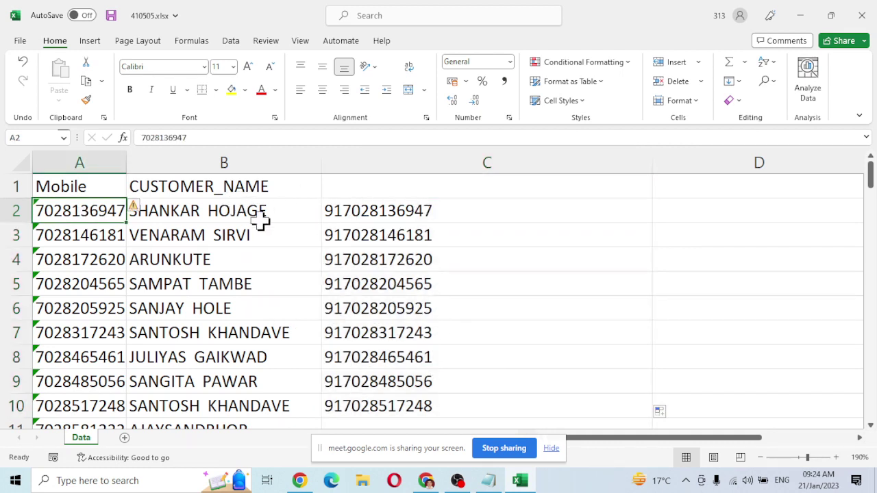
drag(330, 205, 388, 401)
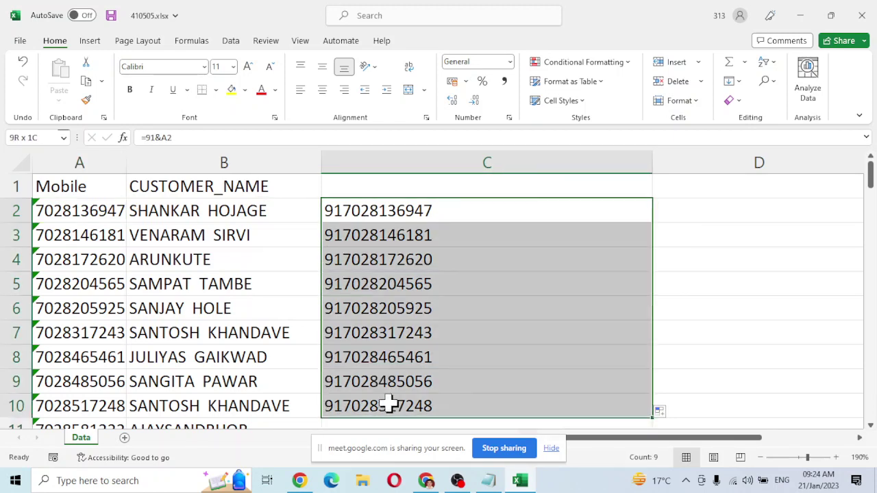
key(ctrl+c)
key(alt+Tab)
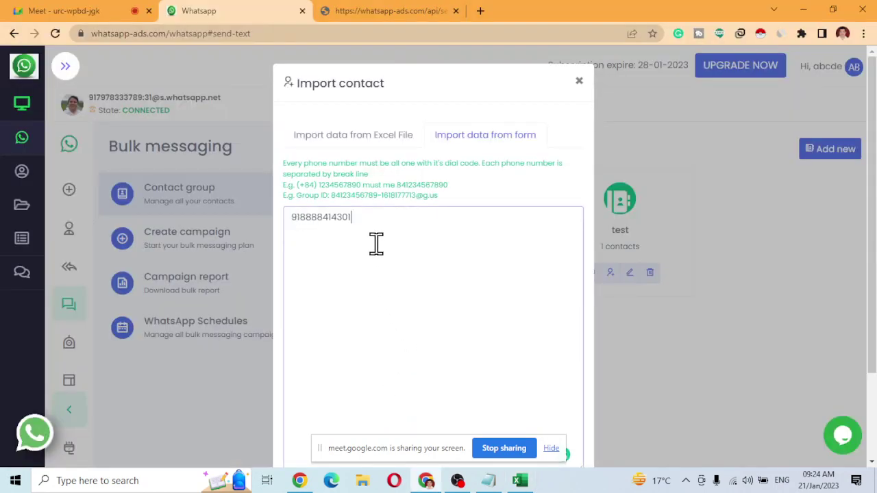
Paste the nine 91-prefixed numbers into the import form and submit them to Test Contact.
key(ctrl+v)
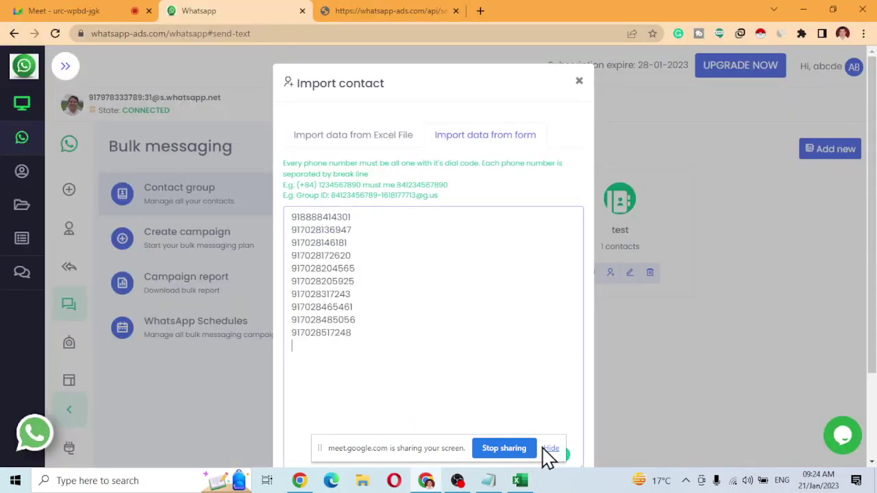
click(552, 448)
scroll(501, 378, down, 2)
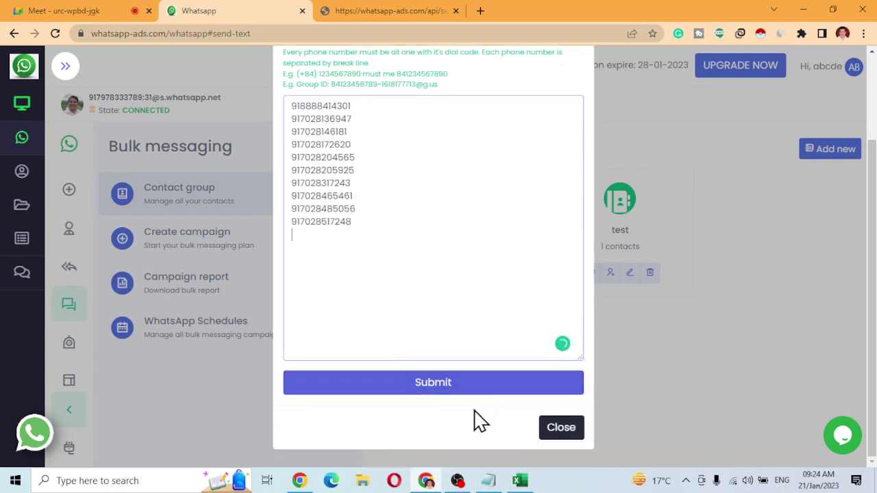
click(442, 395)
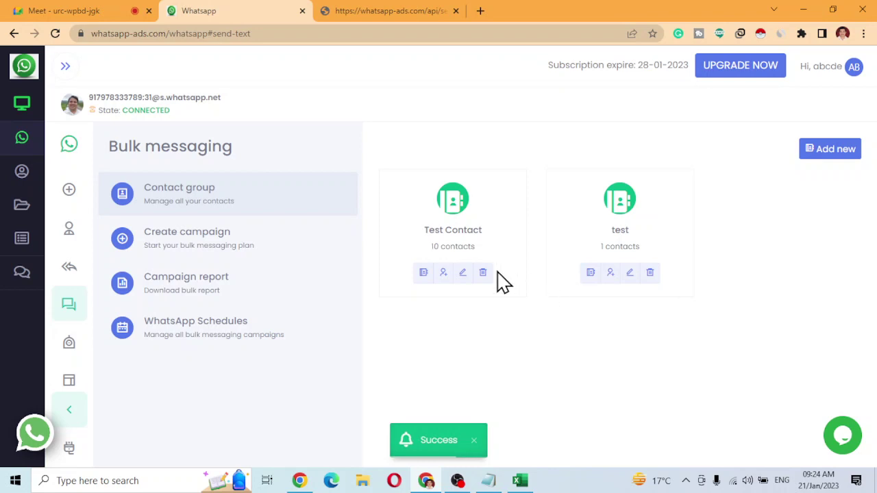
Download the example template csv_template.csv from Test Contact's Excel File import options.
click(444, 274)
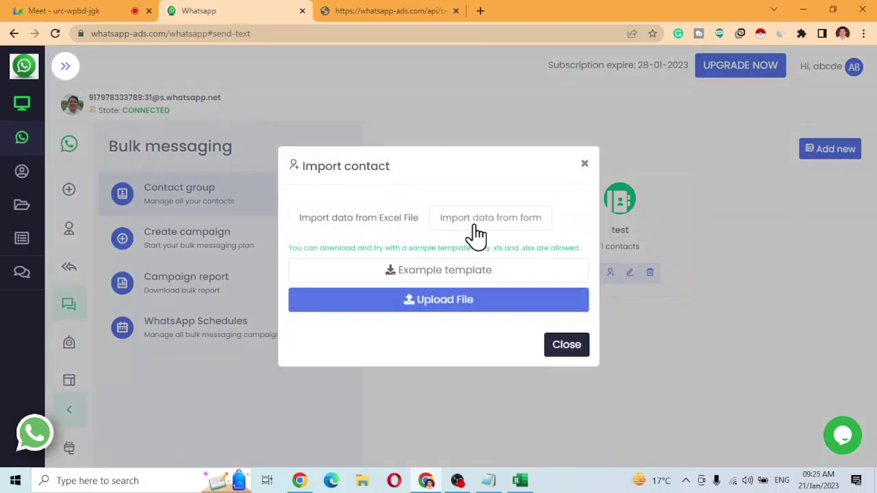
click(477, 219)
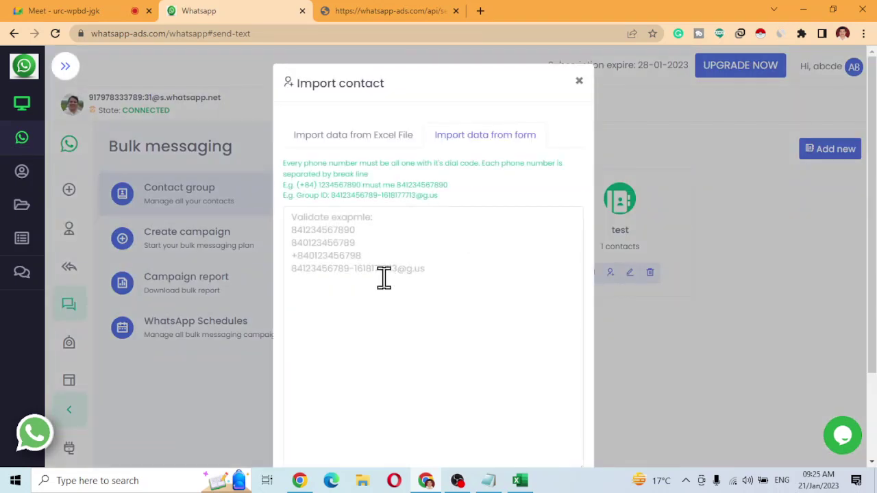
click(382, 139)
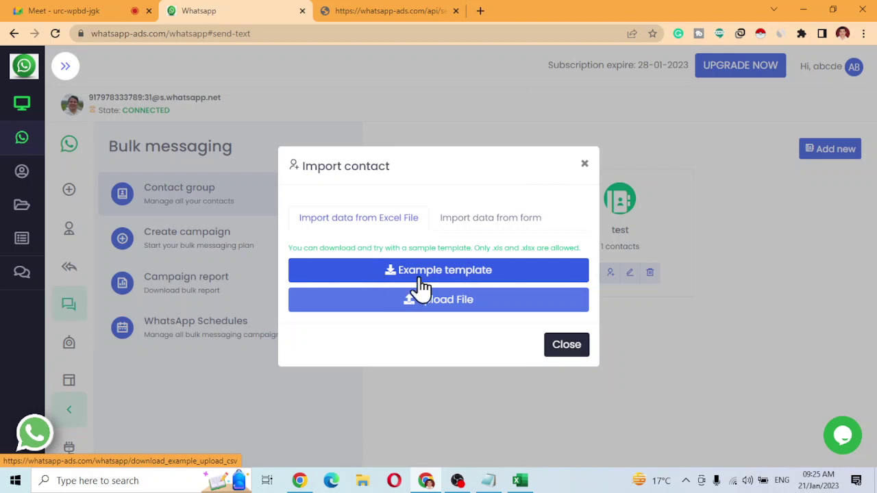
click(444, 281)
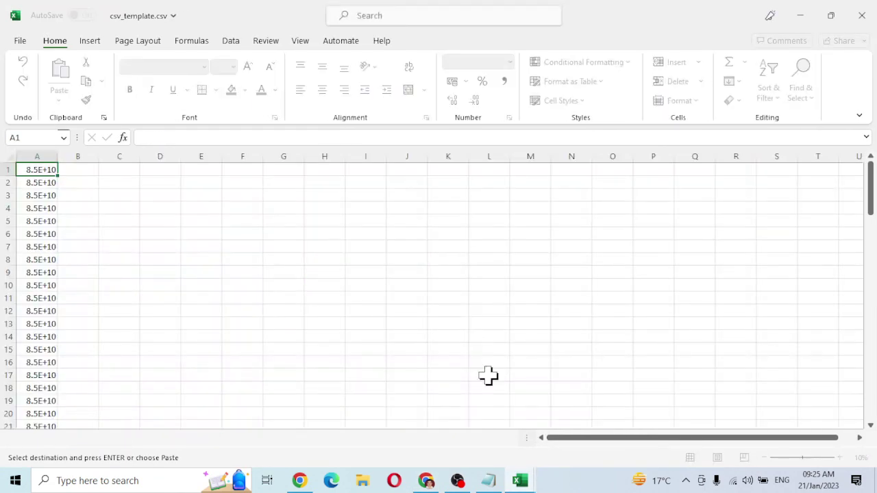
Auto-fit column A so the sample numbers show in full instead of 8.5E+10.
double_click(57, 176)
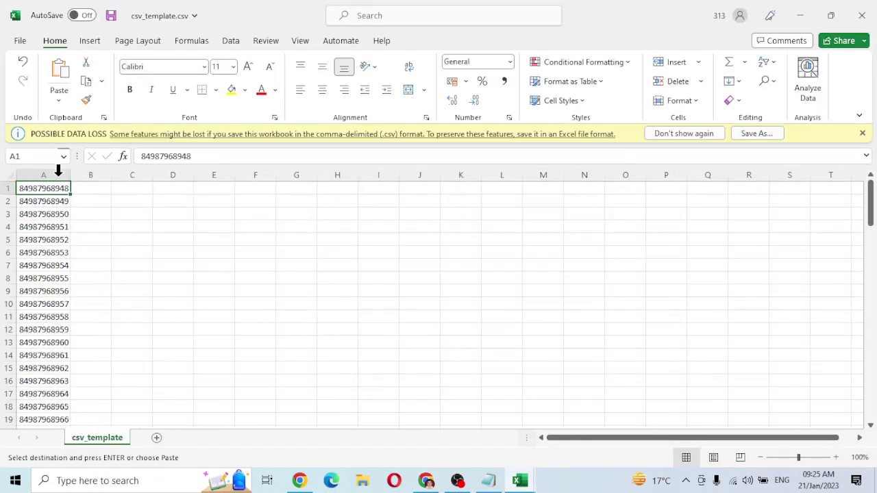
scroll(54, 233, down, 1)
scroll(53, 233, down, 4)
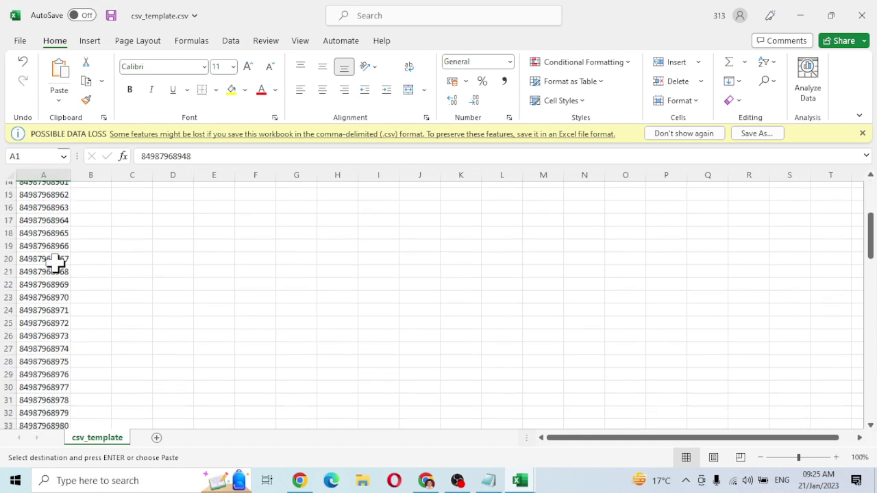
scroll(59, 260, up, 5)
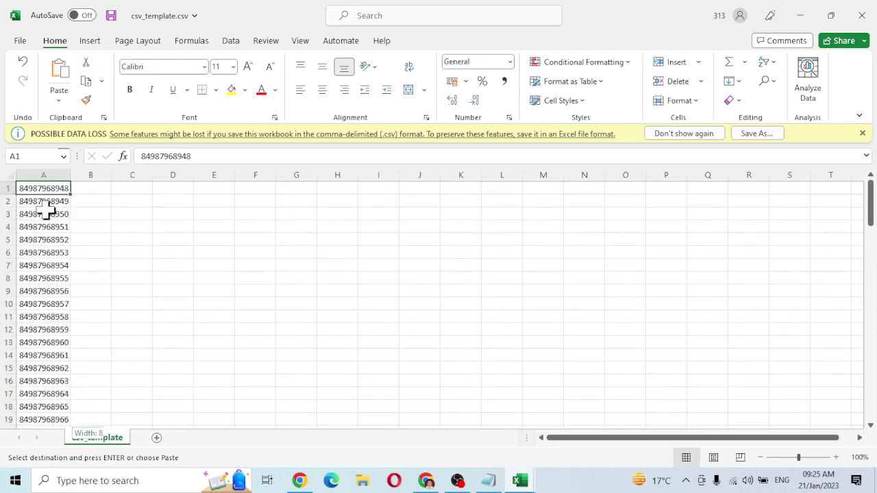
Select column A's sample numbers, clear them as a test, then undo the deletion.
key(ctrl+shift+Down)
key(ctrl+Down)
key(ctrl+Down)
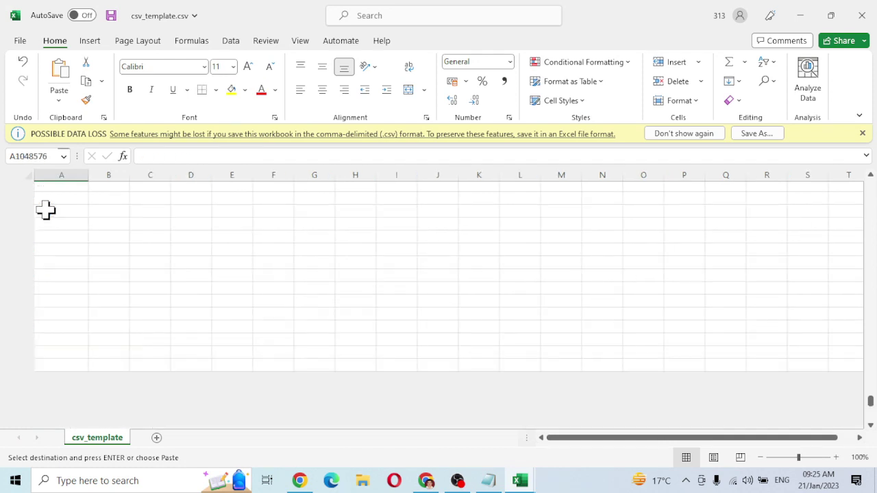
key(ctrl+Up)
key(ctrl+shift+Up)
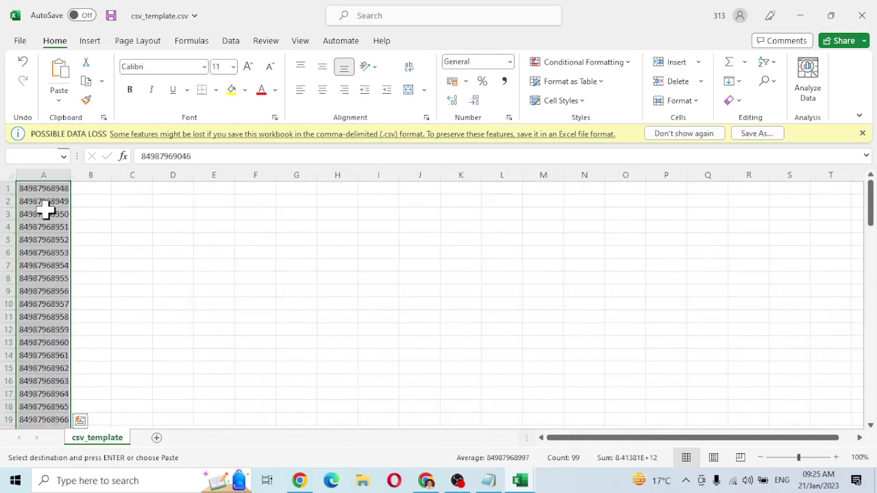
key(Delete)
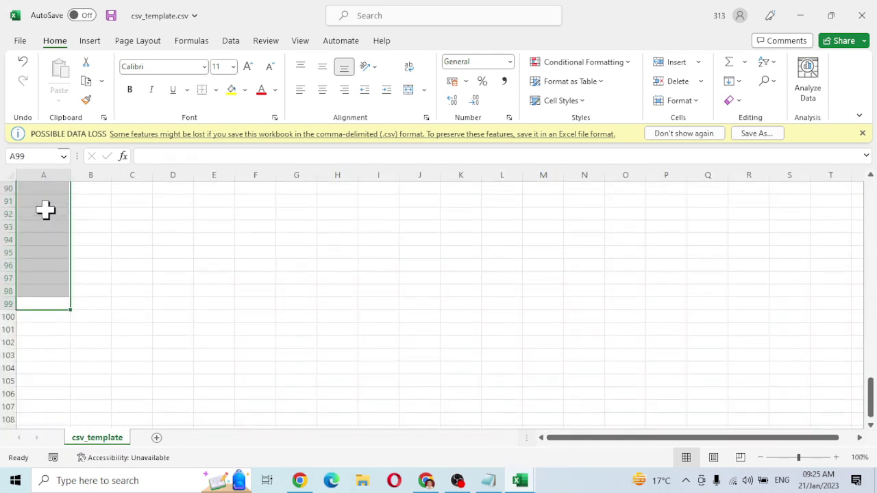
key(ctrl+z)
scroll(48, 226, up, 20)
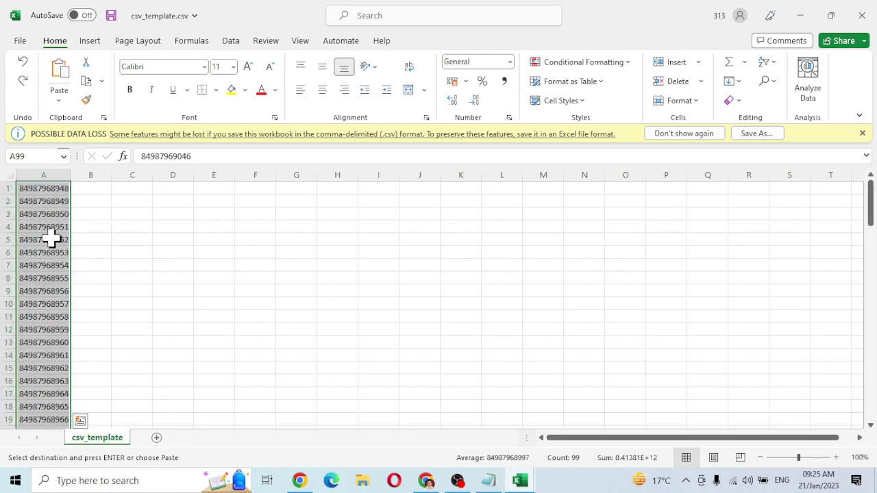
Clear the selected sample numbers A1:A99 from column A.
key(Delete)
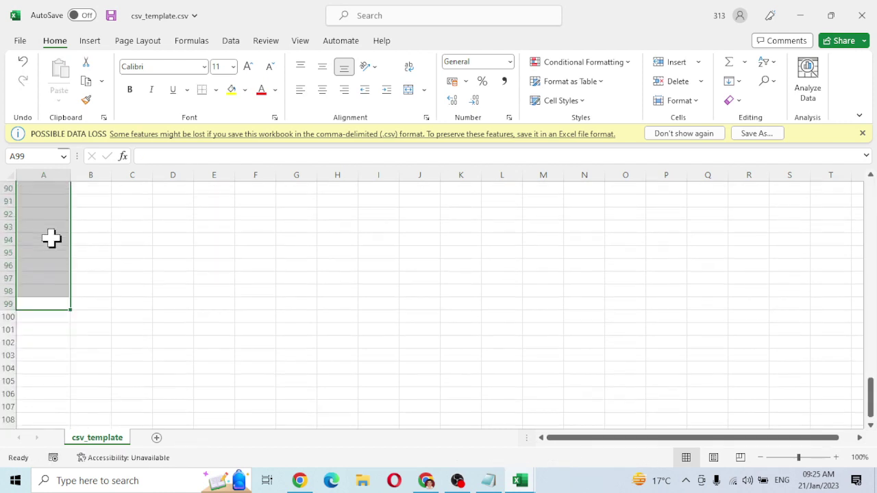
scroll(51, 238, up, 15)
scroll(51, 237, up, 13)
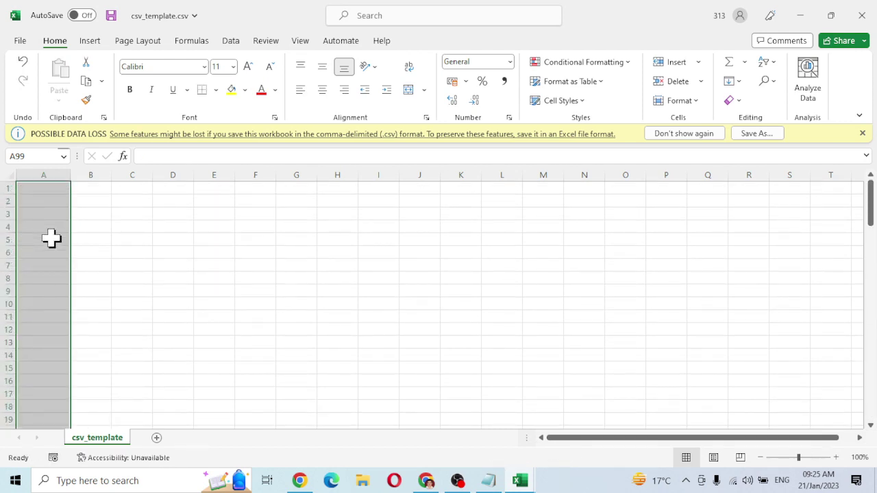
Enter the headers Name in A1 and Mobile in B1.
click(57, 192)
text(Name)
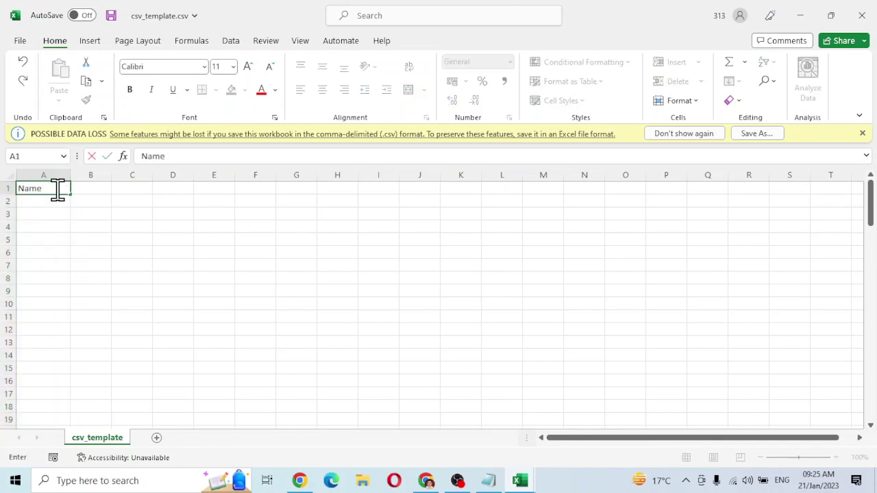
key(Tab)
text(Mo)
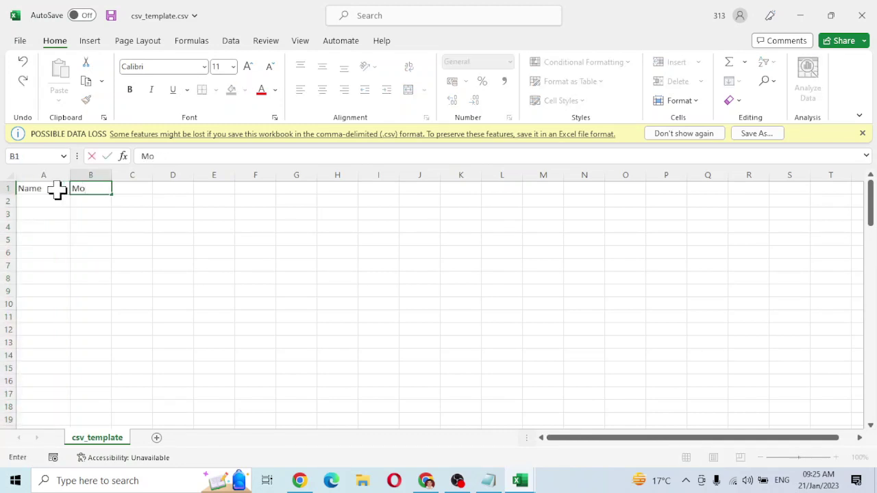
text(bile)
key(Return)
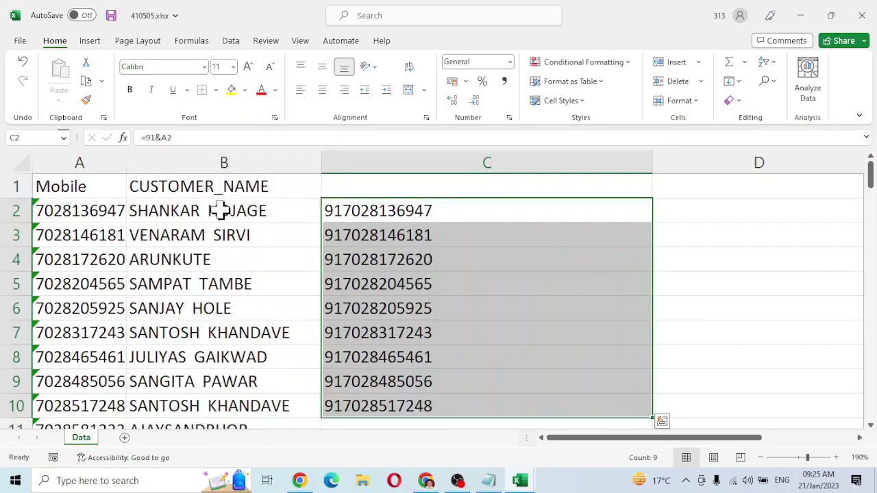
Copy names and 91-prefixed numbers B2:C10 from 410505.xlsx into csv_template under the headers.
drag(219, 211, 415, 398)
key(ctrl+c)
key(alt+Tab)
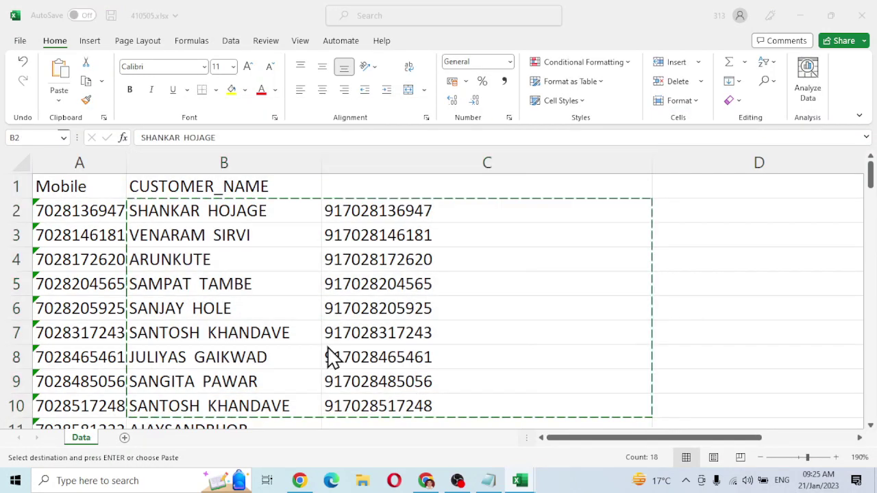
key(ctrl+v)
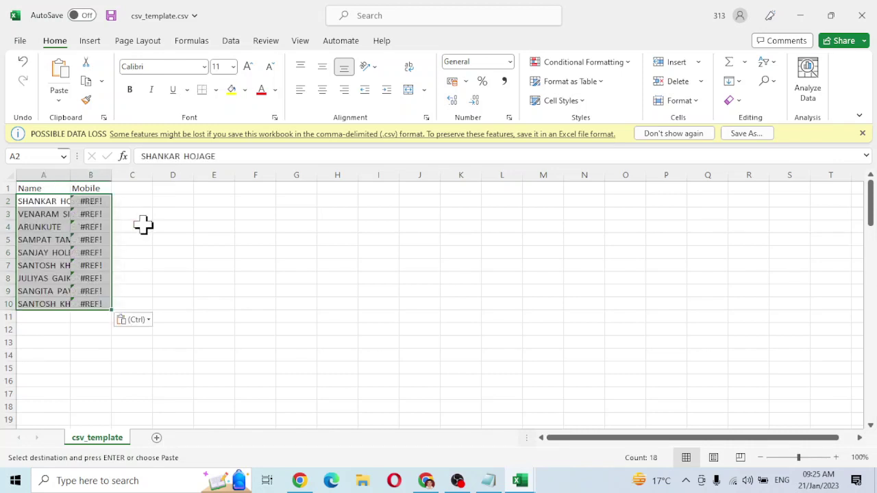
double_click(109, 175)
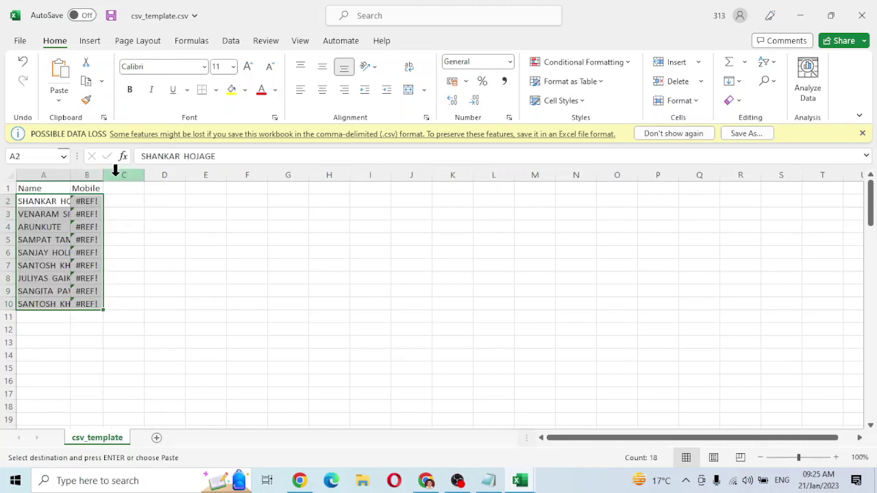
Re-paste the rows as Values to fix #REF! errors, then autofit columns A and B.
key(alt+Tab)
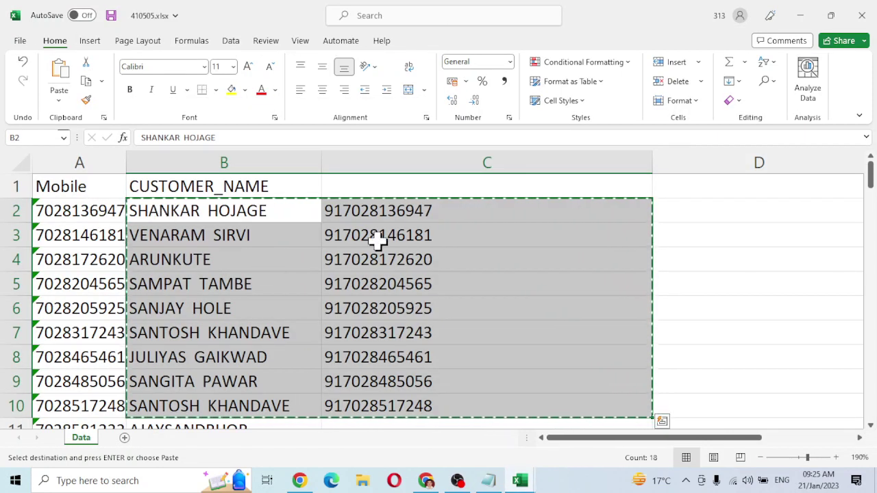
key(alt+Tab)
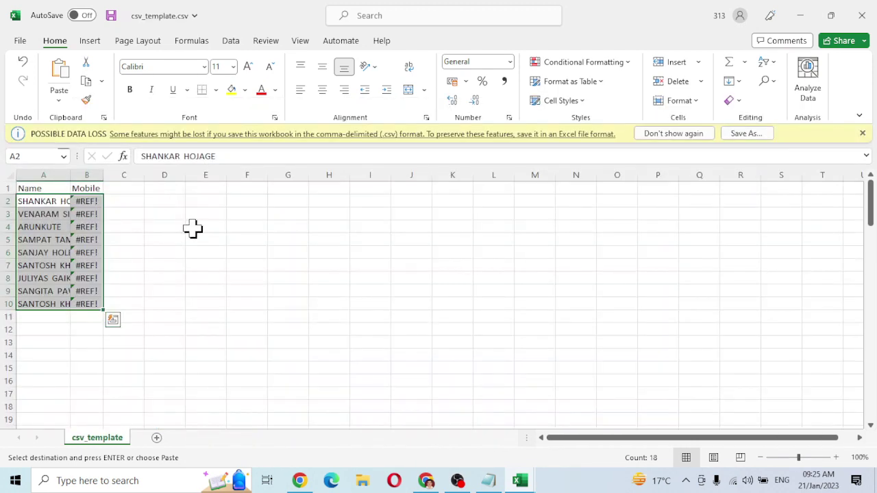
key(ctrl+q)
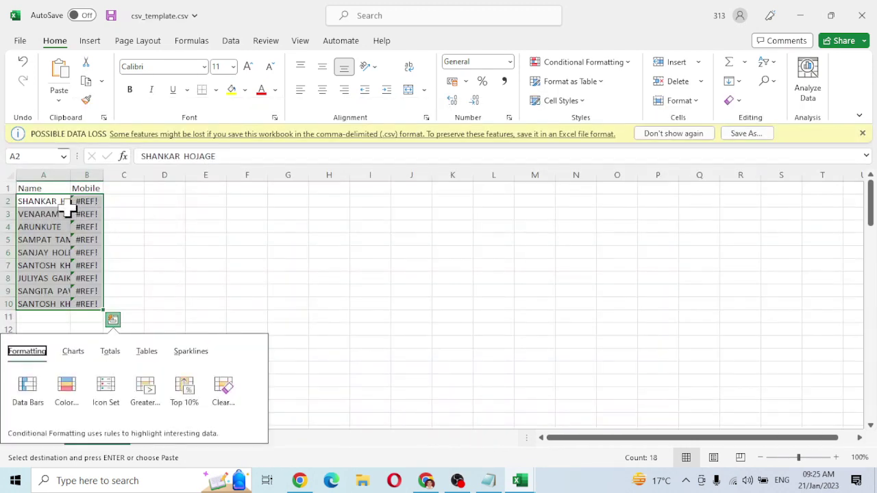
click(59, 101)
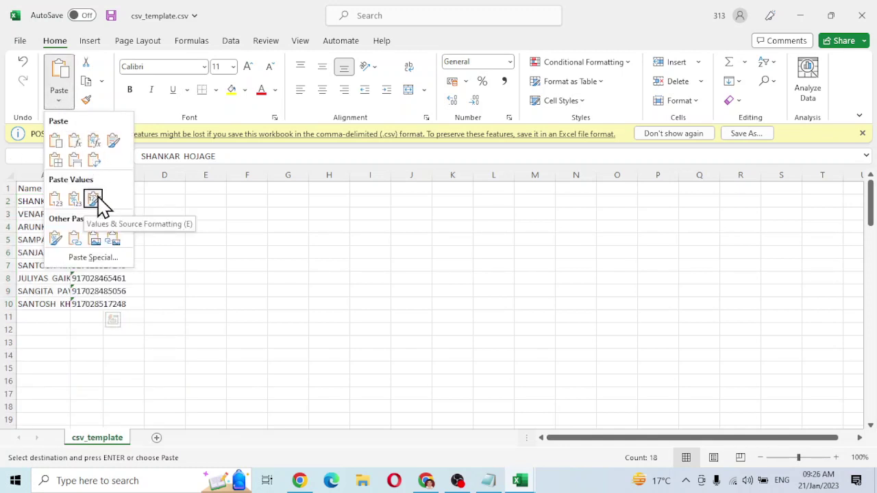
click(55, 199)
click(171, 216)
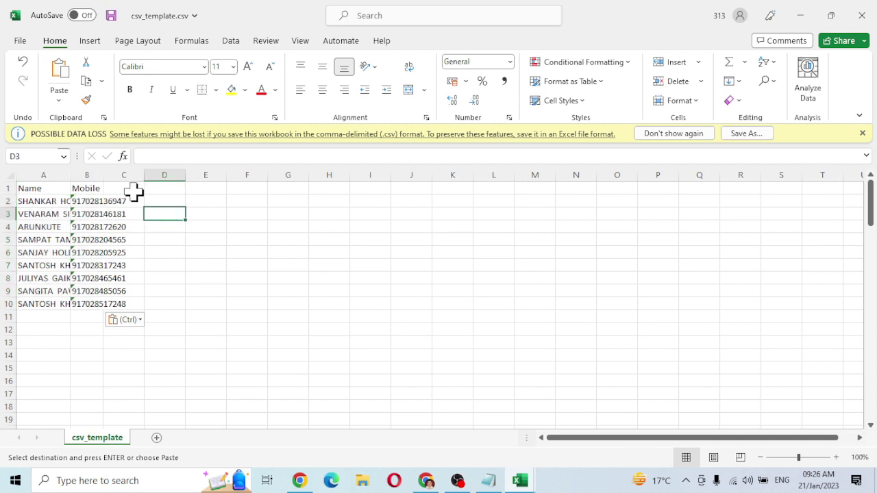
double_click(101, 175)
double_click(70, 175)
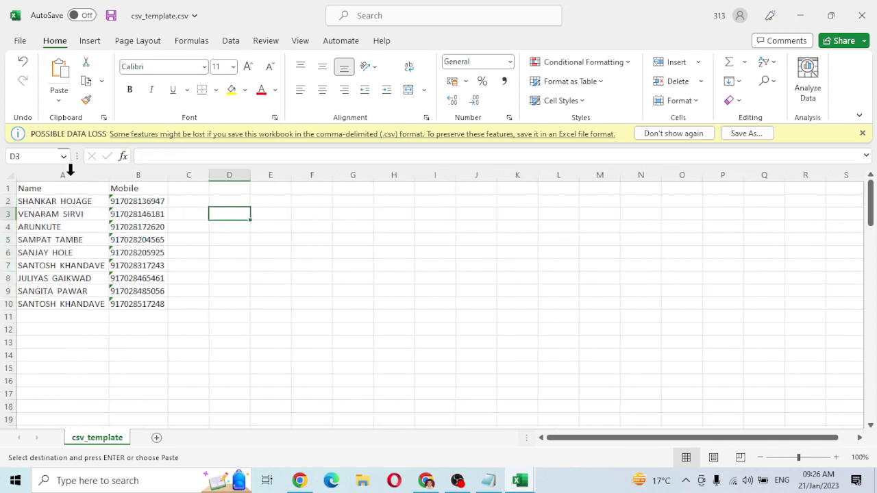
Save the contact list via Save As to Desktop as csv_template.csv, CSV UTF-8 (Comma delimited).
click(20, 41)
click(41, 212)
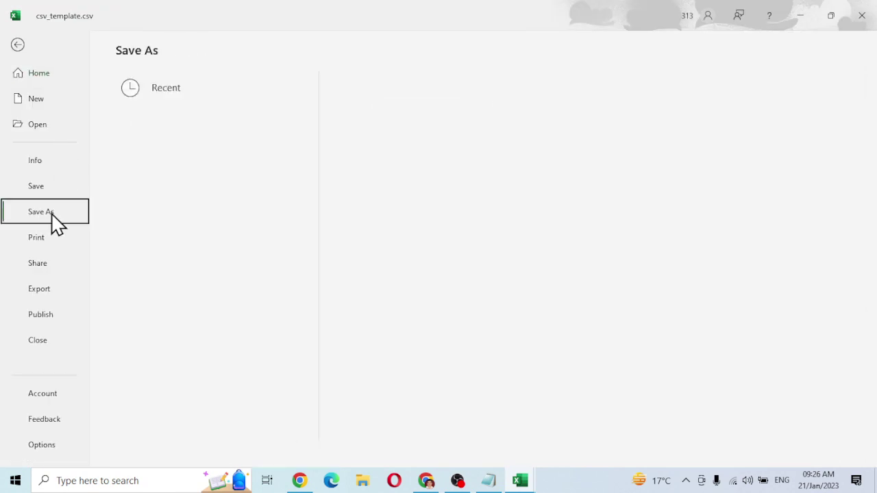
click(164, 305)
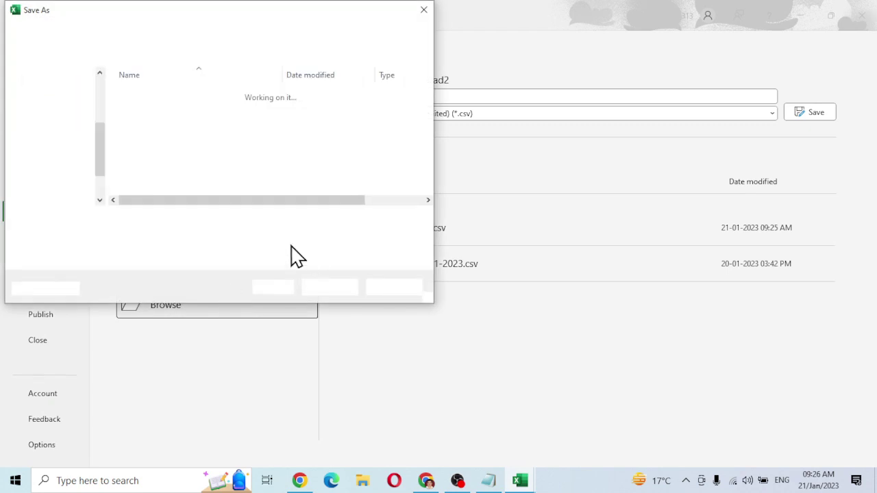
scroll(87, 115, up, 3)
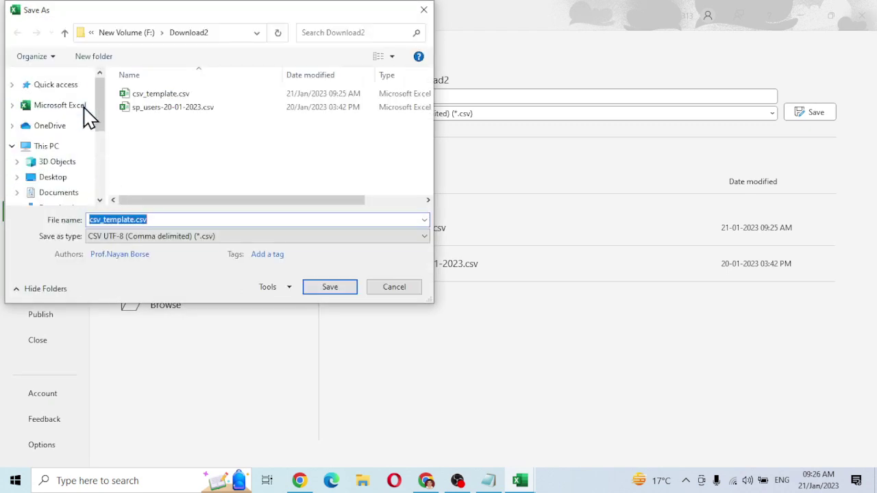
click(57, 178)
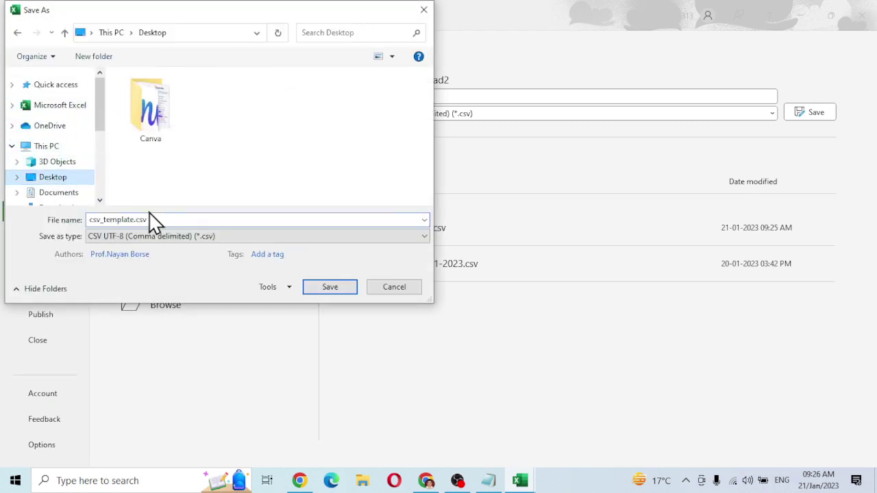
click(220, 239)
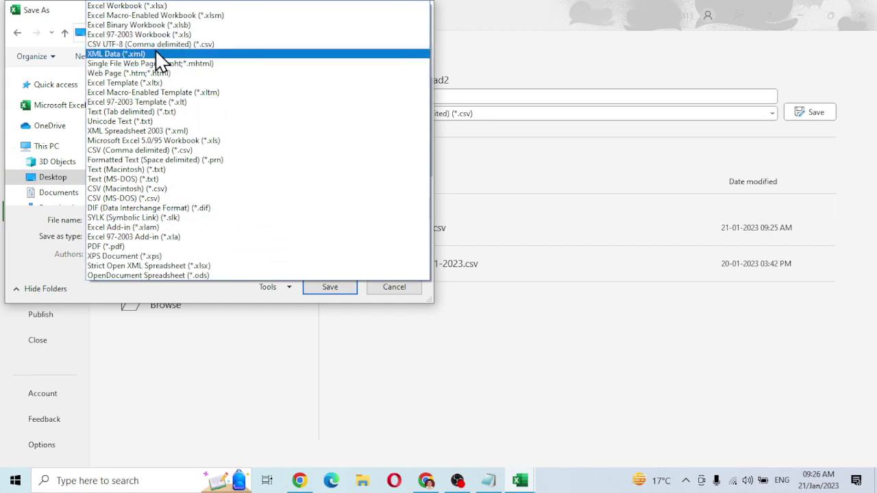
click(212, 47)
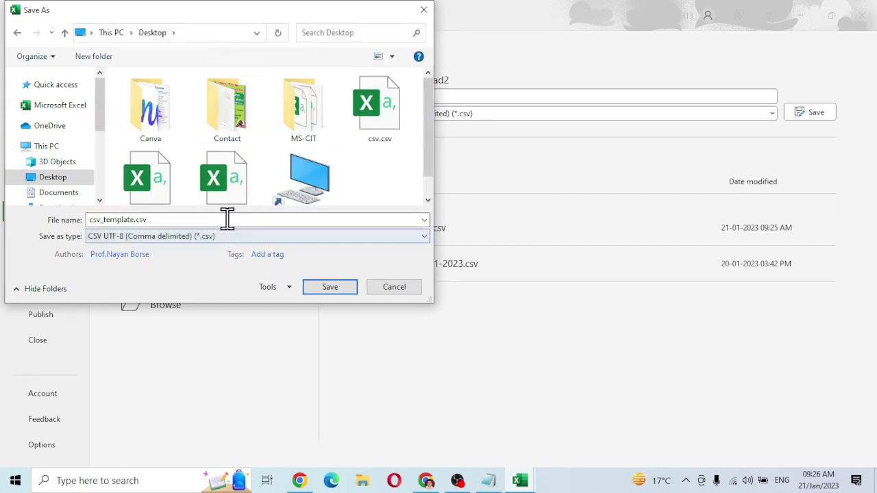
scroll(267, 202, down, 1)
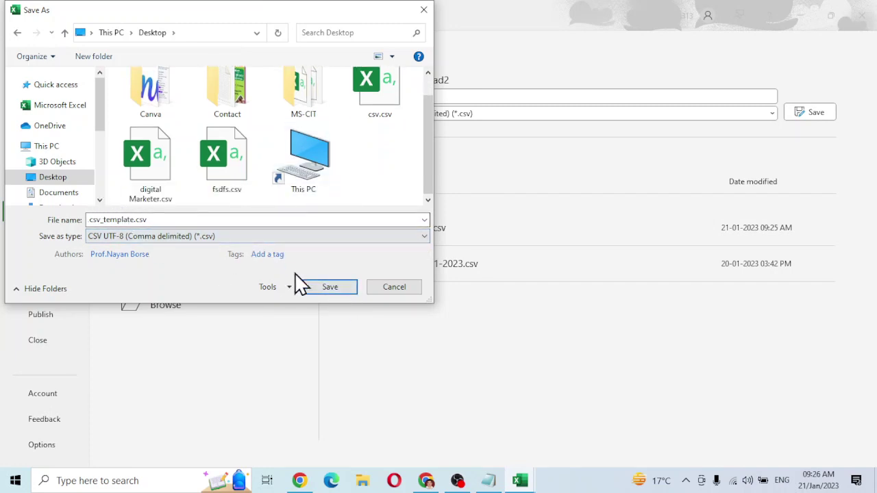
click(329, 288)
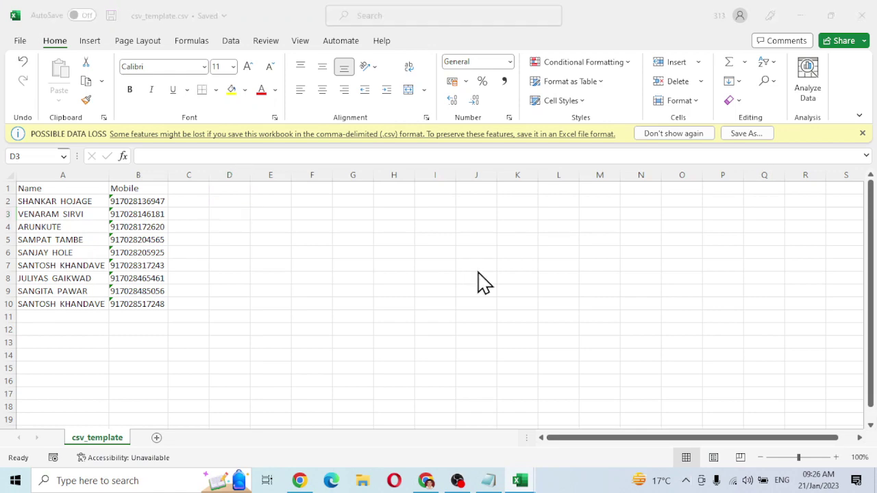
Upload csv_template.csv from the Desktop into Test Contact and check its 10 contacts.
key(alt+Tab)
key(alt+Tab)
key(Tab)
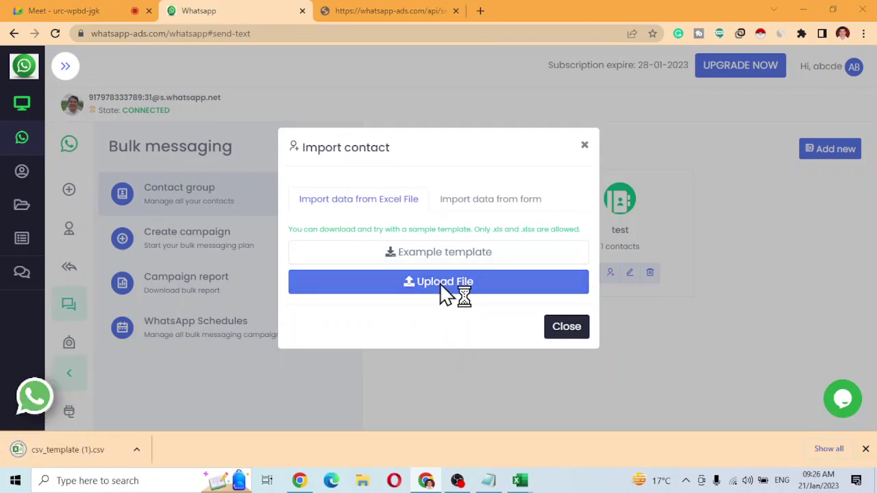
click(443, 285)
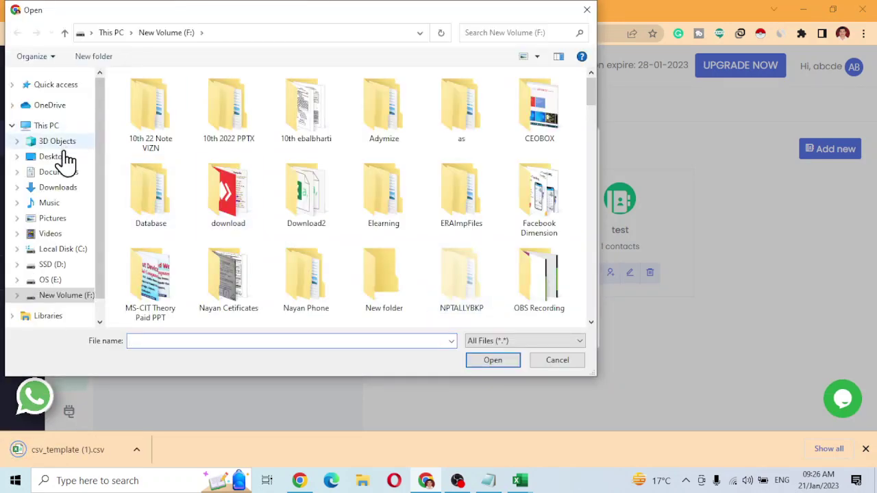
click(62, 159)
click(167, 173)
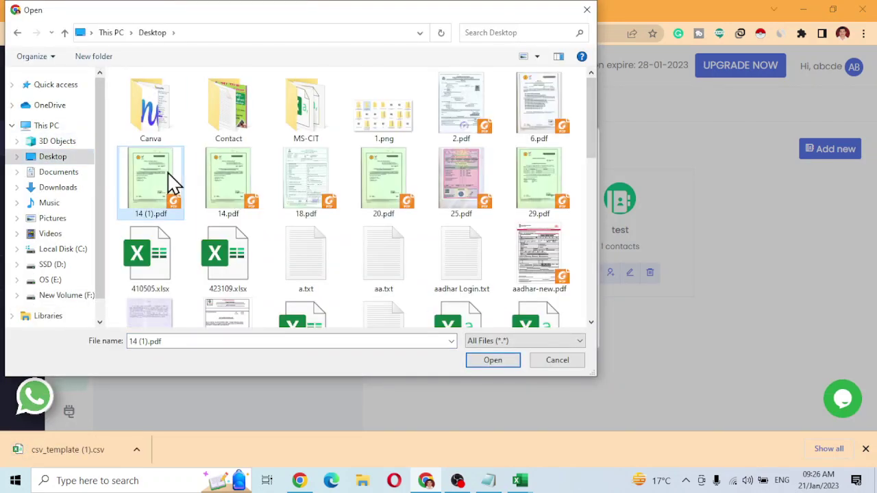
key(c)
key(c)
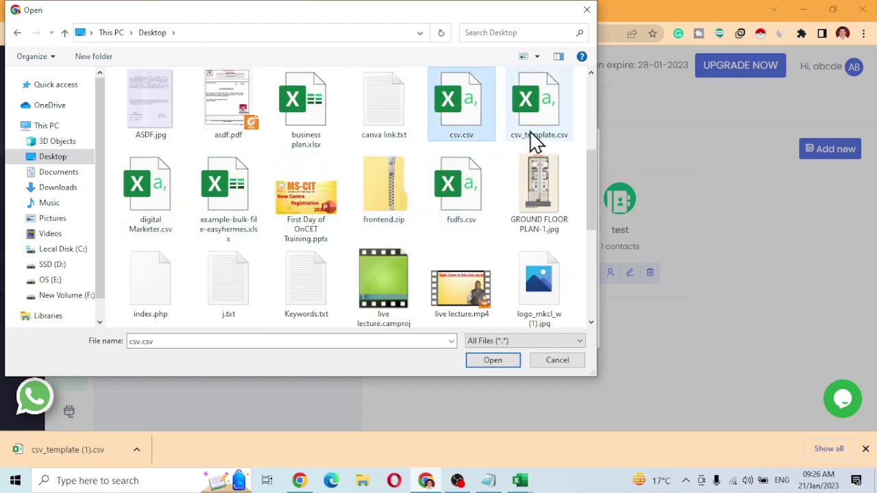
click(538, 140)
double_click(538, 139)
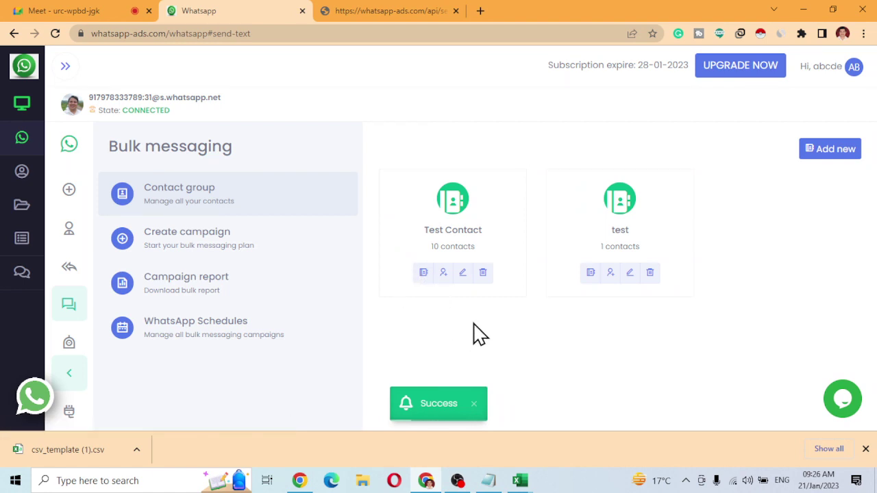
click(423, 274)
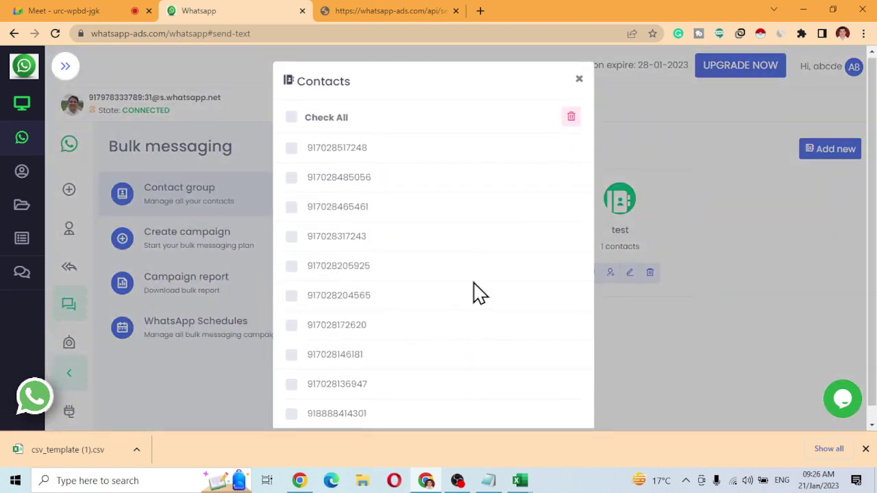
click(578, 80)
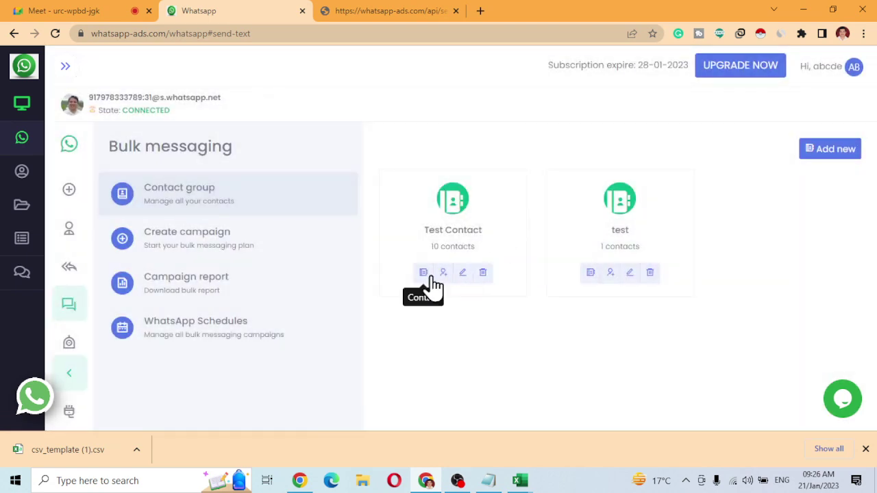
Delete the Name column from csv_template.csv and save the file.
mouse_move(523, 482)
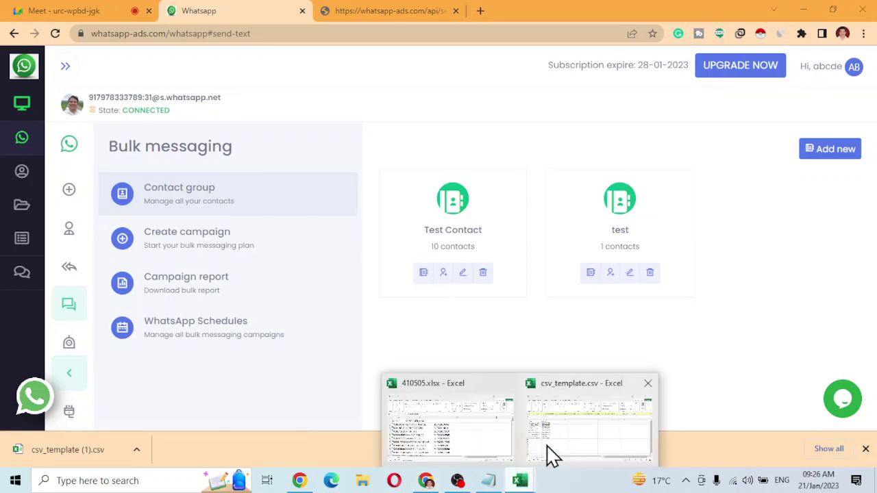
click(554, 456)
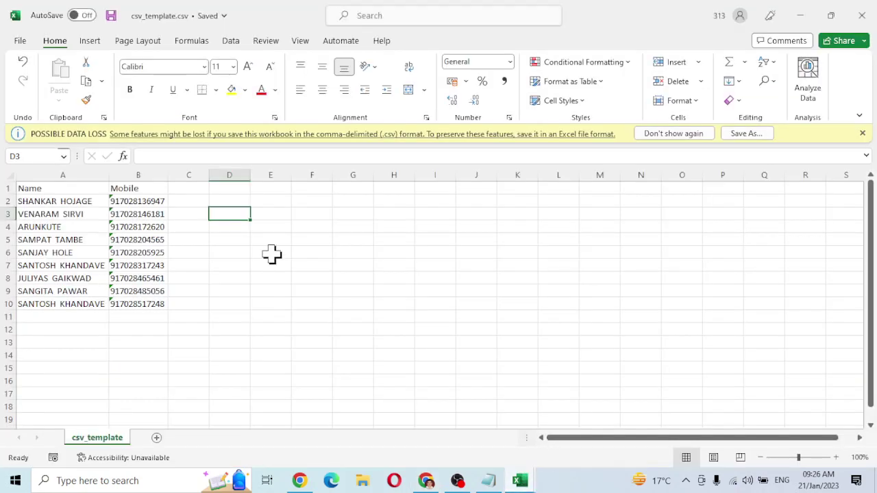
click(68, 175)
click(688, 83)
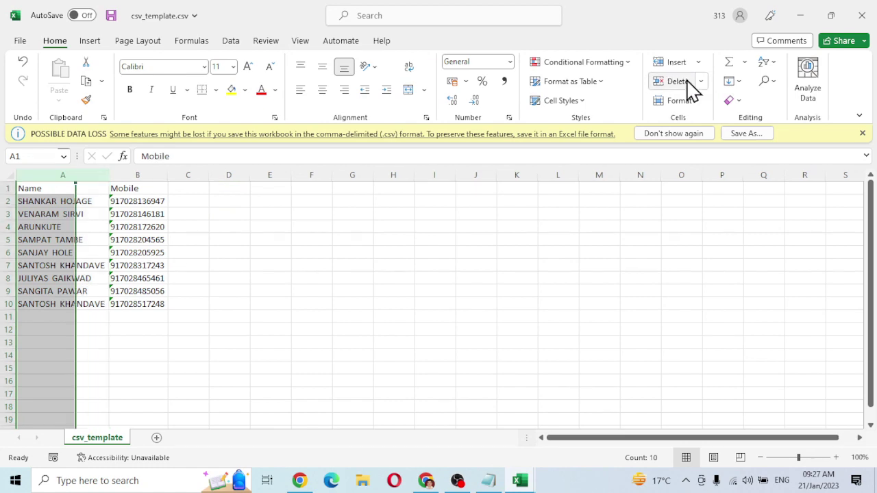
key(ctrl+s)
key(alt+Tab)
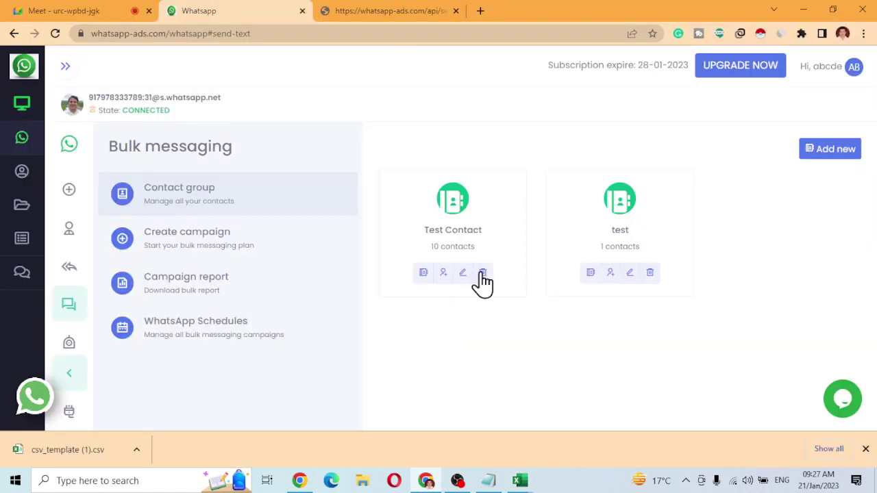
Re-import csv_template.csv into Test Contact and review its 19 contact numbers.
click(442, 276)
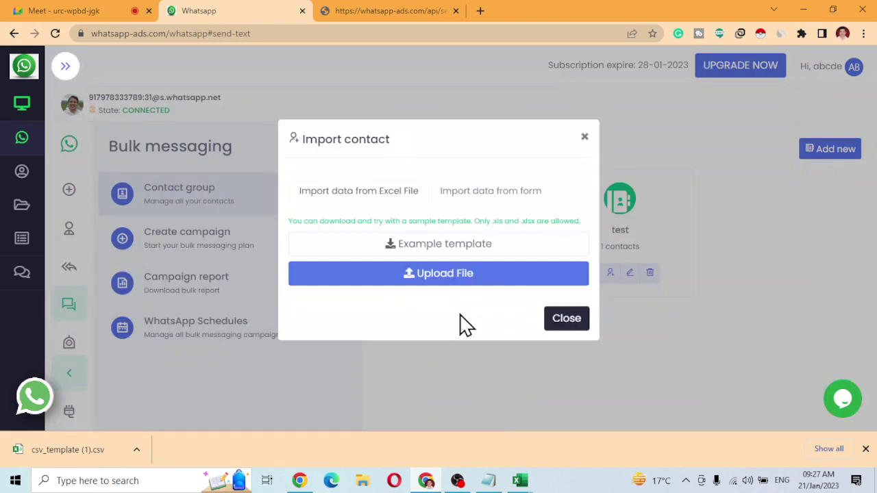
click(434, 283)
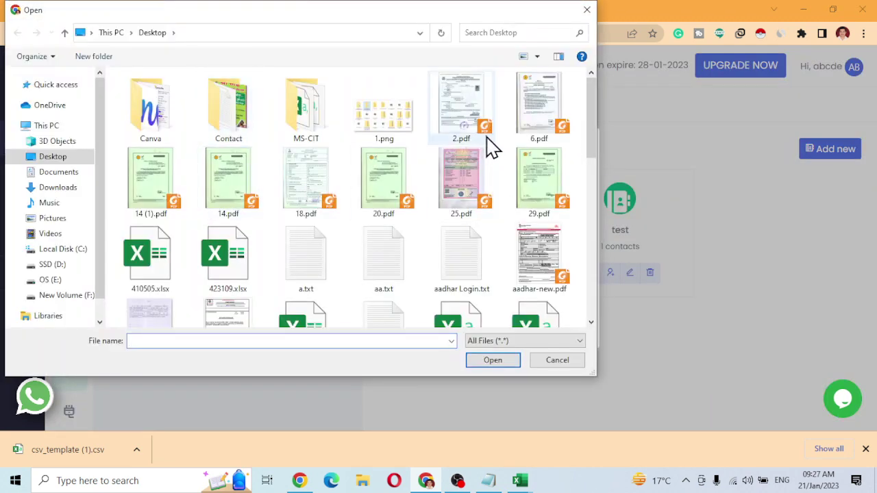
click(308, 172)
scroll(323, 172, down, 3)
click(384, 103)
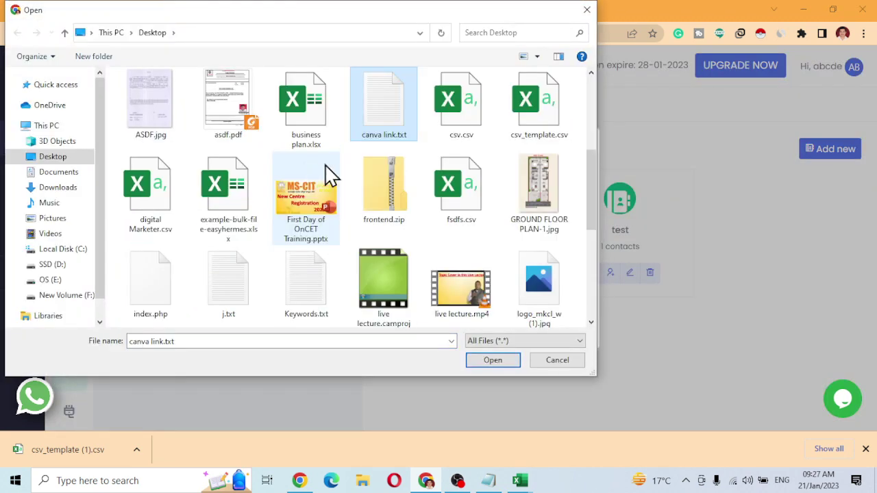
click(534, 129)
double_click(533, 129)
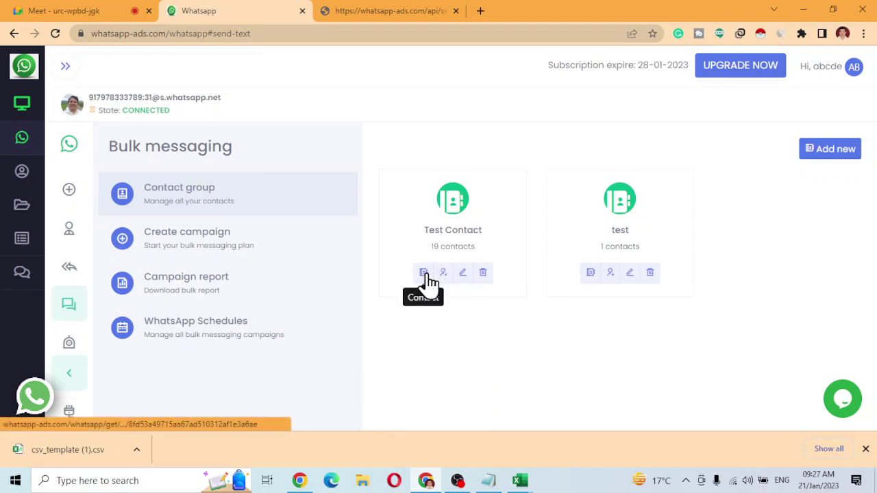
click(424, 274)
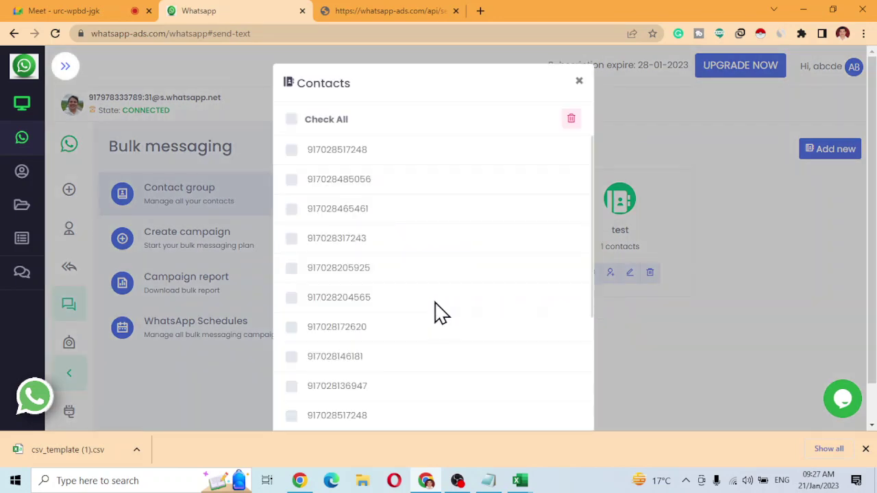
scroll(432, 313, down, 3)
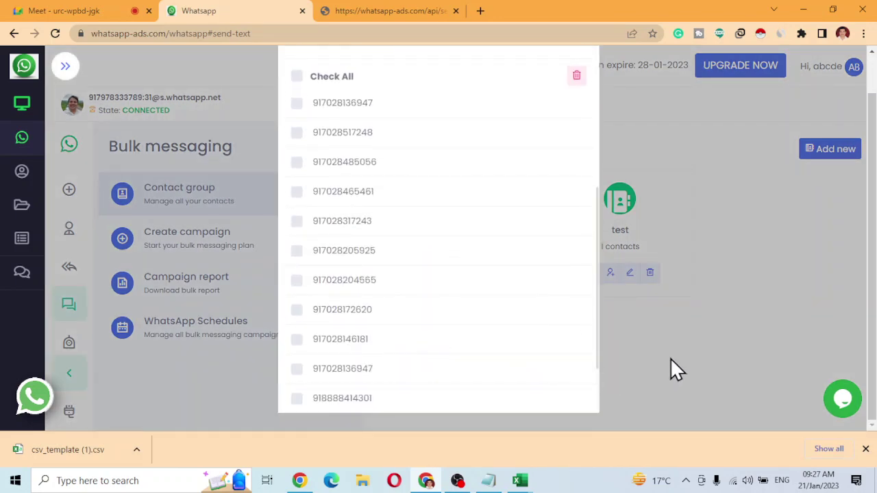
click(670, 359)
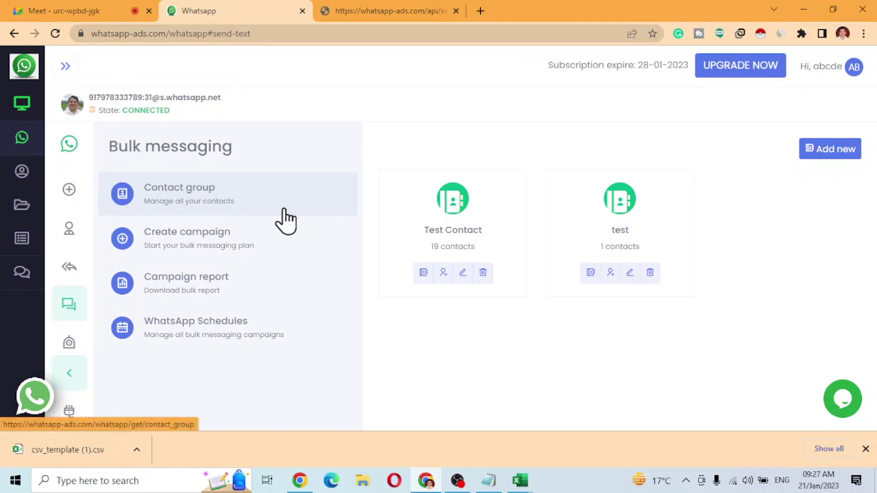
Start a new campaign named Test for group test with caption 'Hi This is an Test Msg'.
click(218, 241)
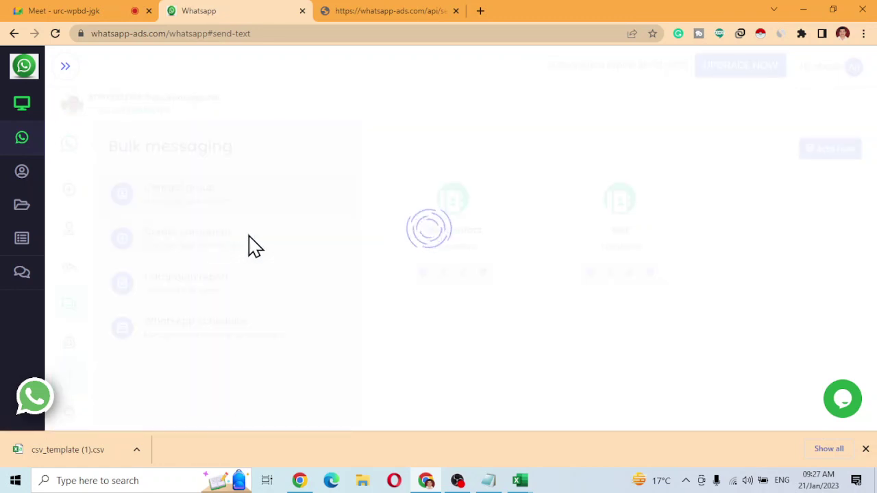
click(441, 192)
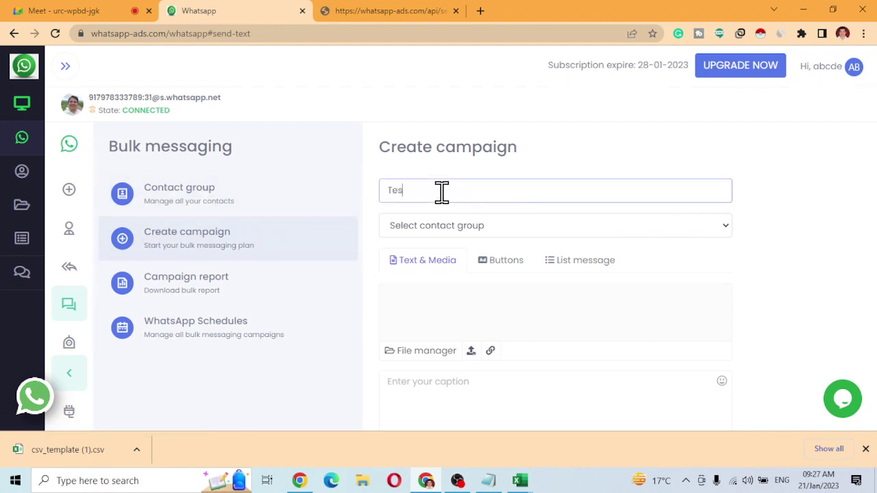
click(463, 223)
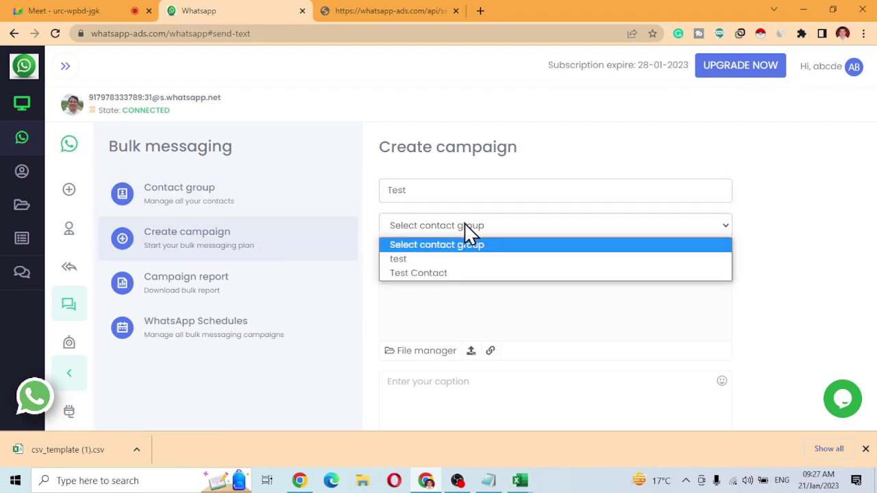
click(429, 257)
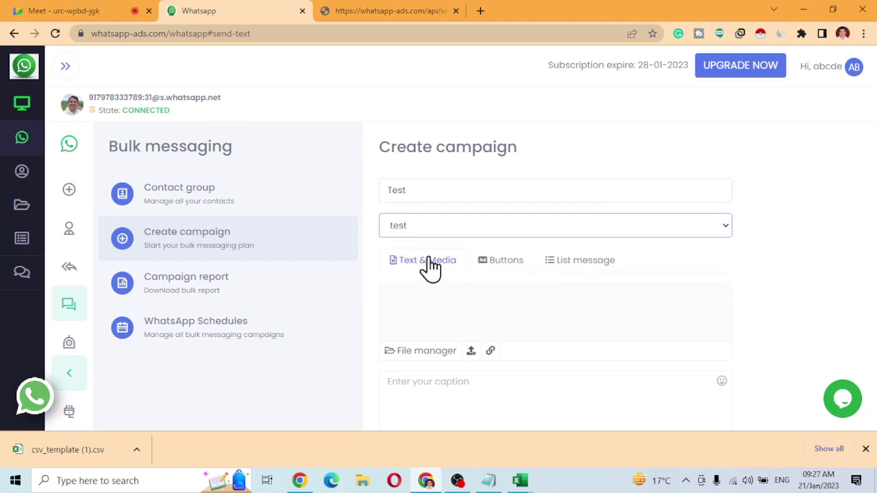
scroll(410, 325, down, 2)
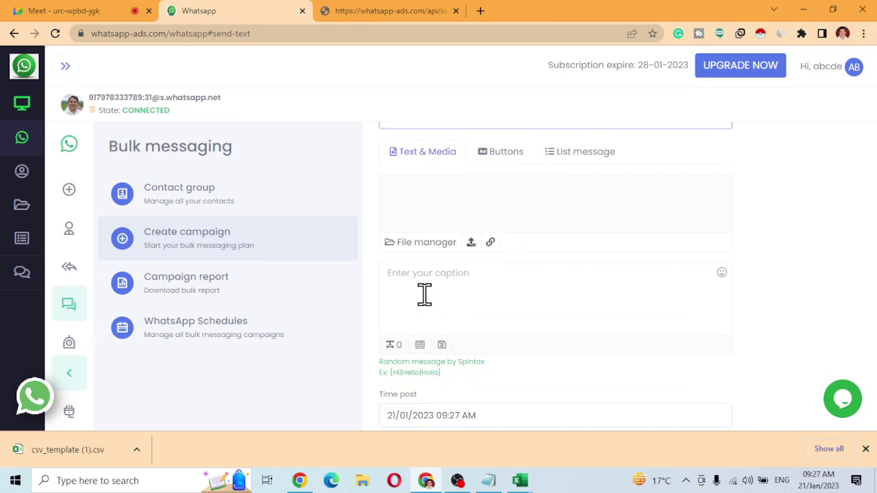
click(424, 295)
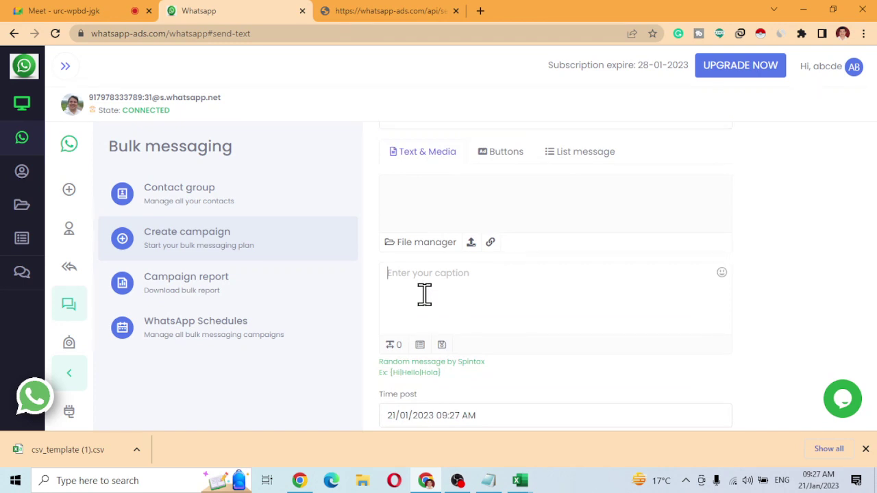
text(Hi This is an Test Msg)
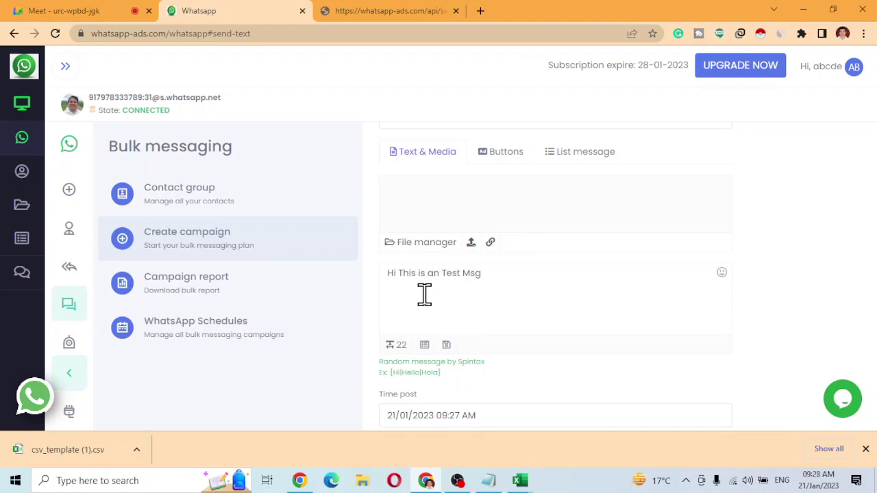
Keep the current post time and set the sending intervals to 20–30 seconds.
scroll(462, 366, down, 2)
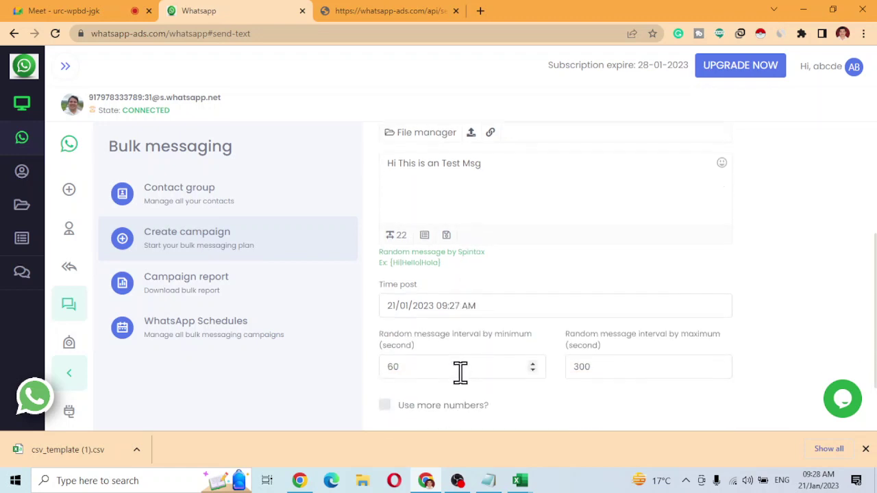
click(464, 297)
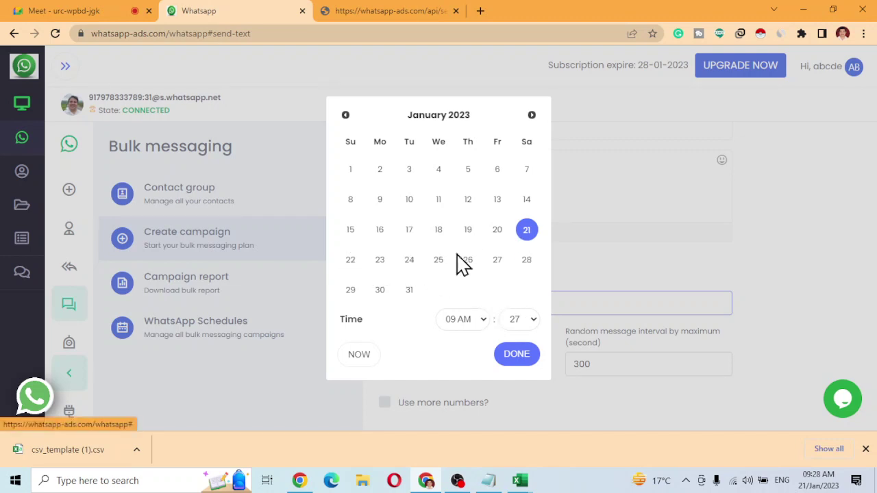
click(595, 262)
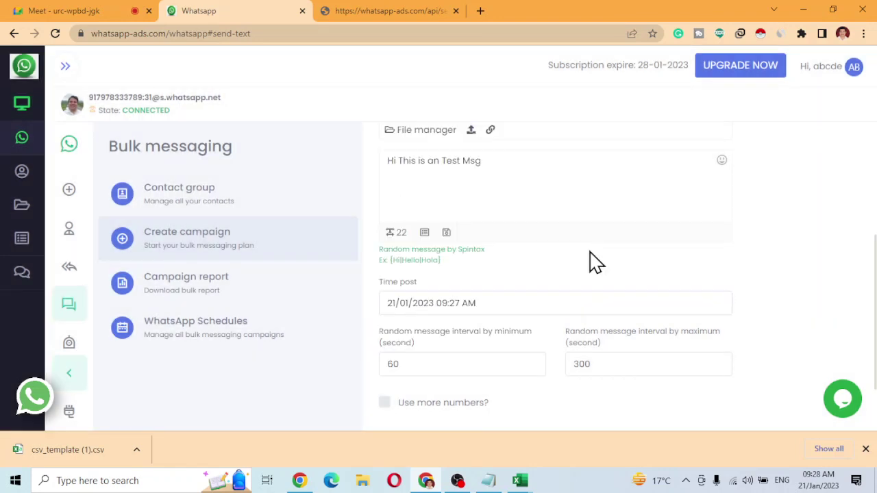
scroll(537, 334, down, 2)
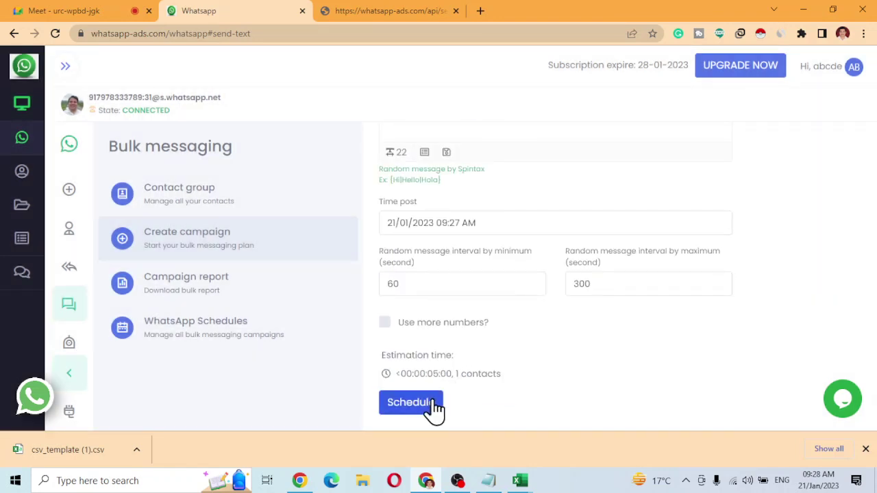
drag(413, 284, 372, 288)
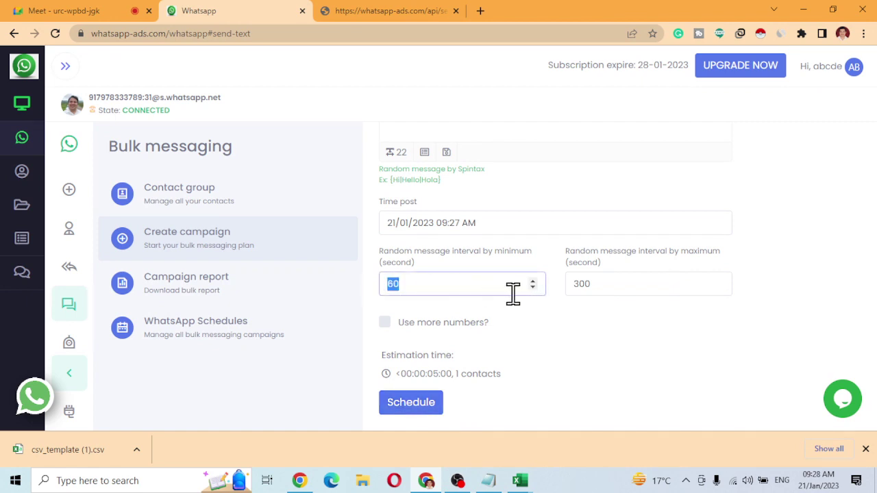
key(alt)
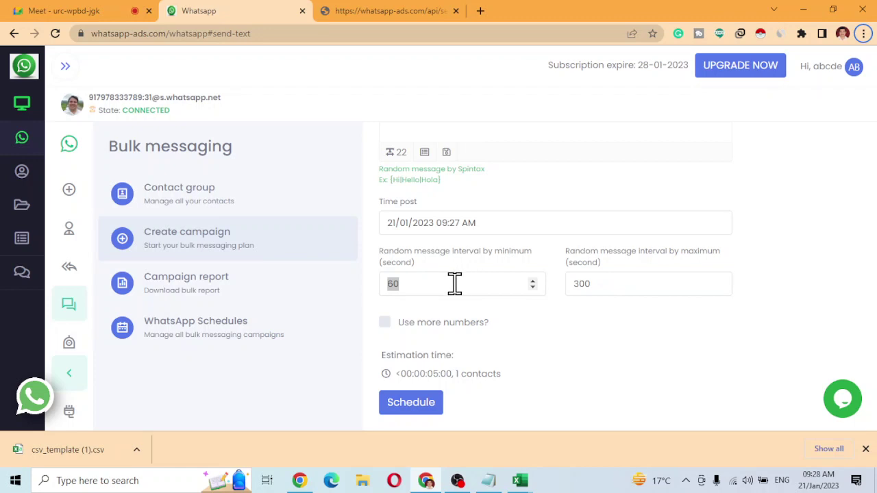
click(454, 283)
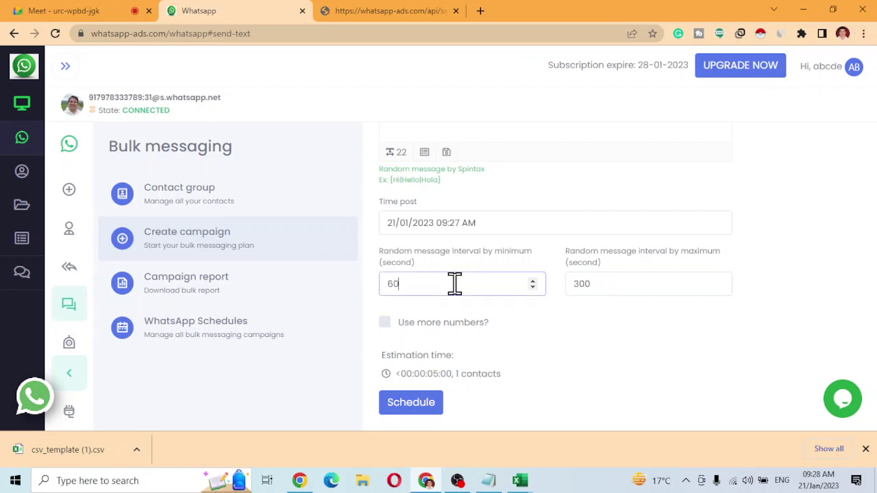
text(30)
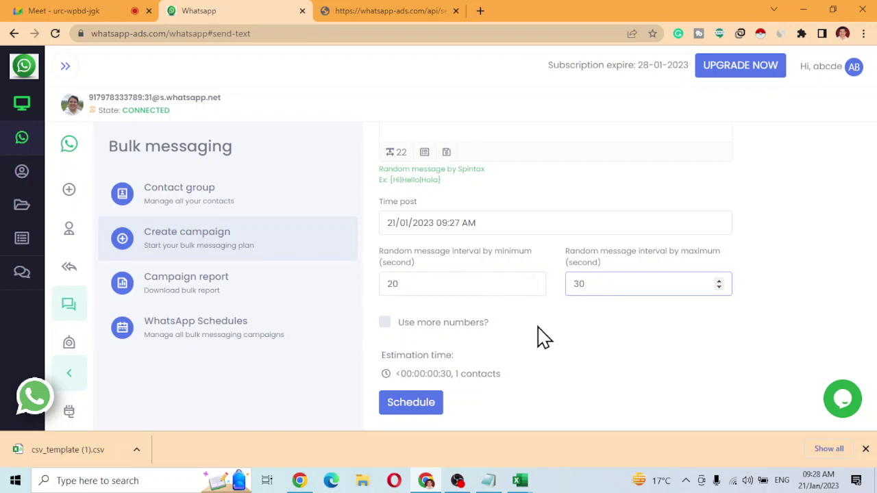
key(alt+Tab)
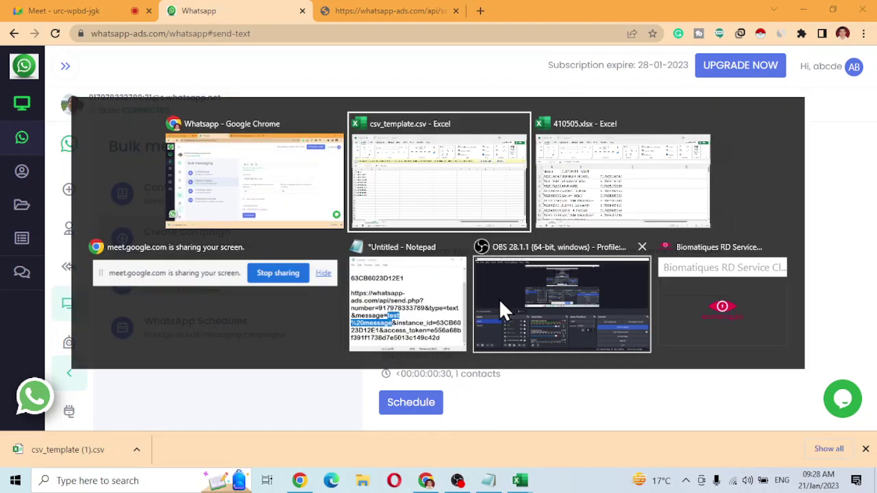
click(546, 311)
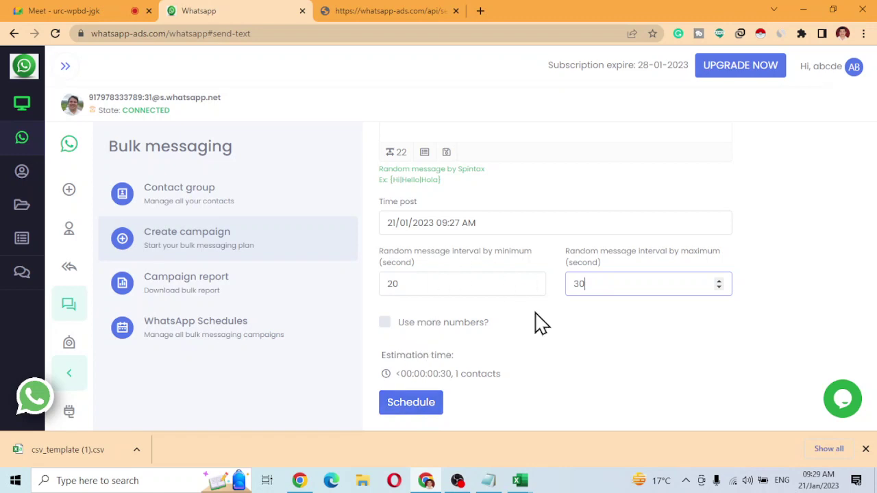
Schedule the Test campaign and refresh Schedules until it shows 1 sent, 0 pending, 0 failed.
click(423, 409)
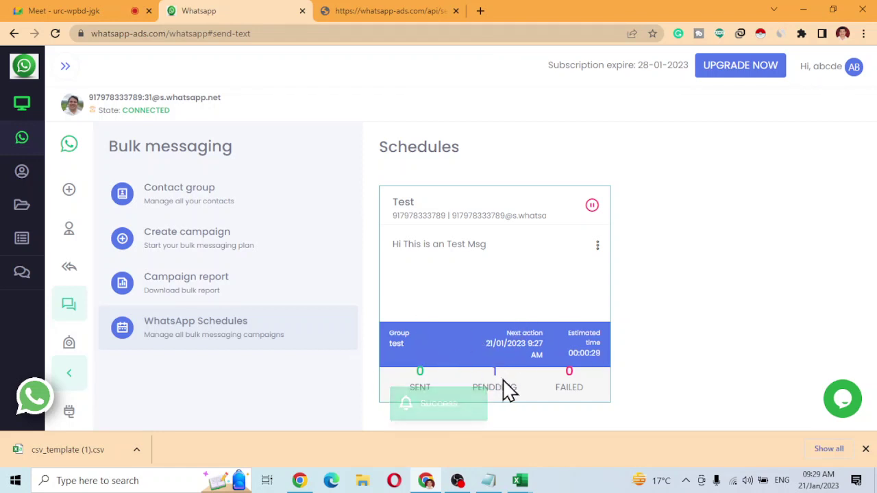
click(196, 336)
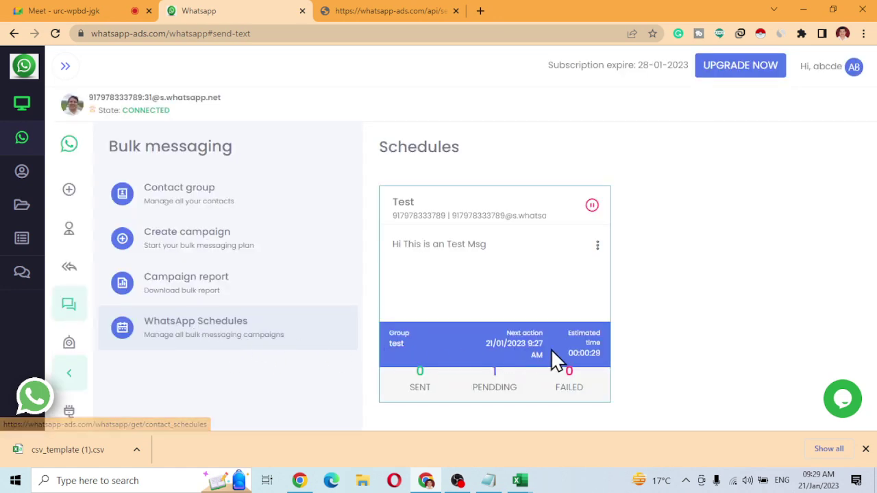
click(218, 348)
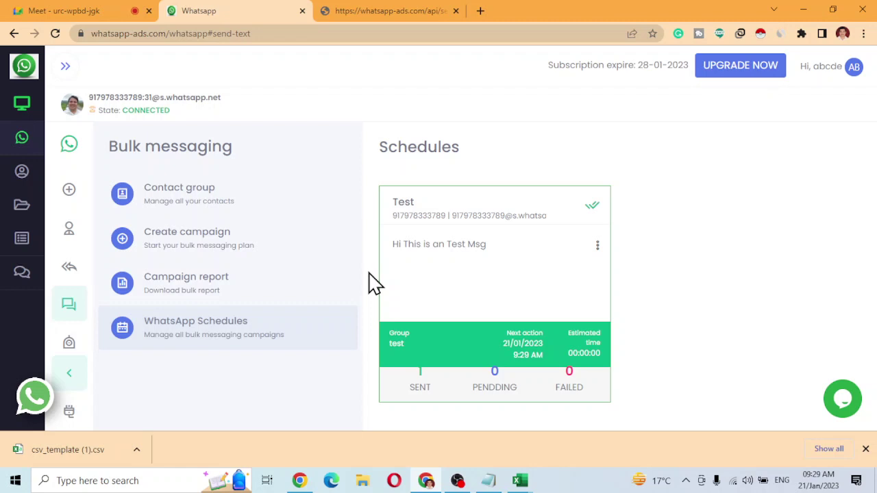
click(244, 250)
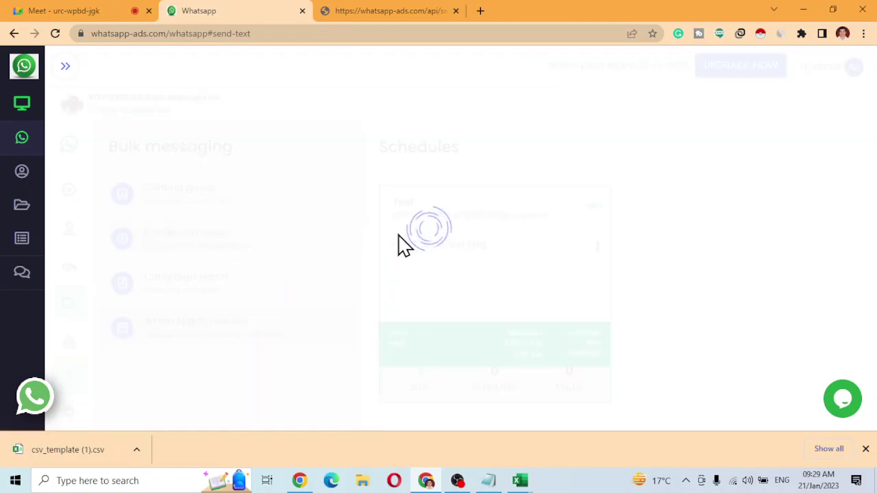
Name the new campaign 'a' for group test and attach mobile-number-database-500x500.jpg.
click(446, 190)
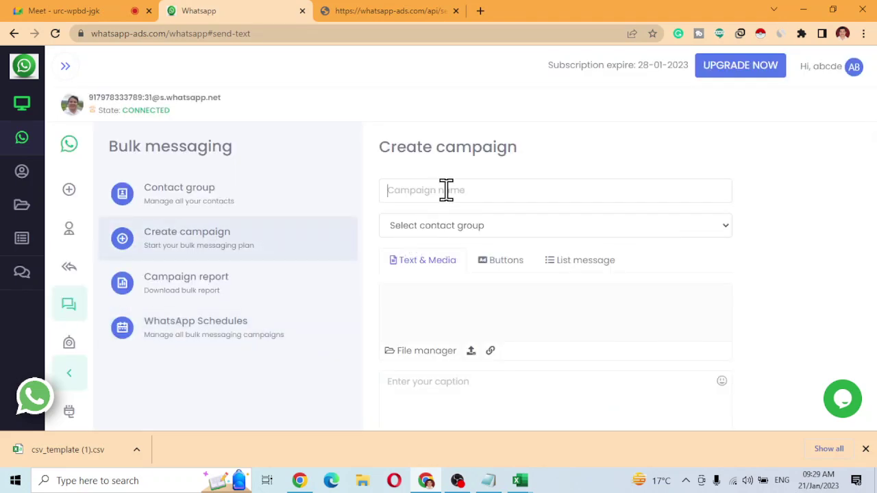
text(a)
click(465, 227)
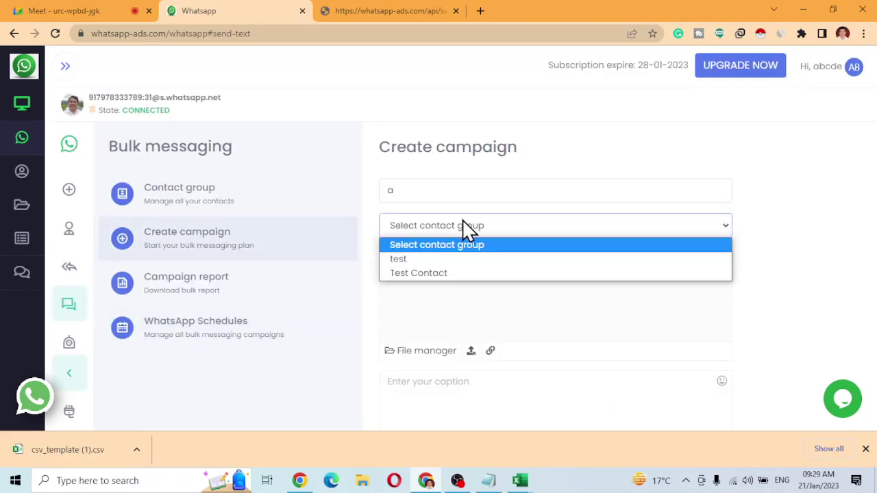
click(429, 259)
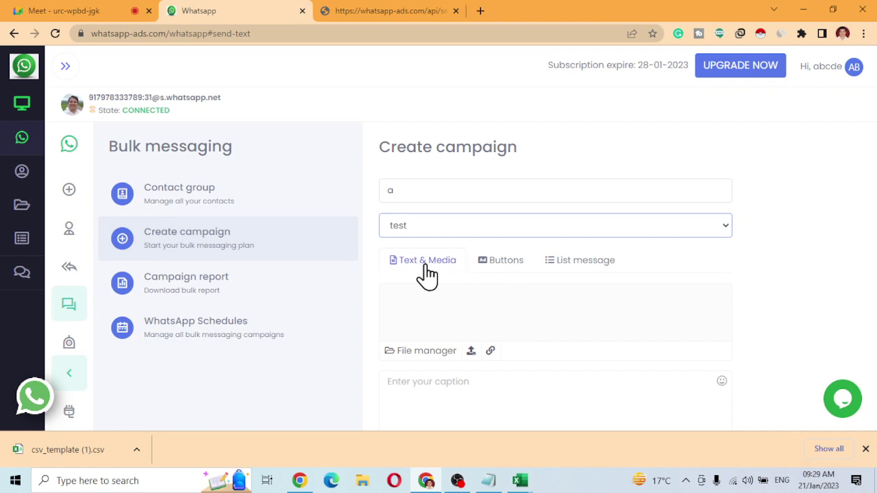
click(470, 353)
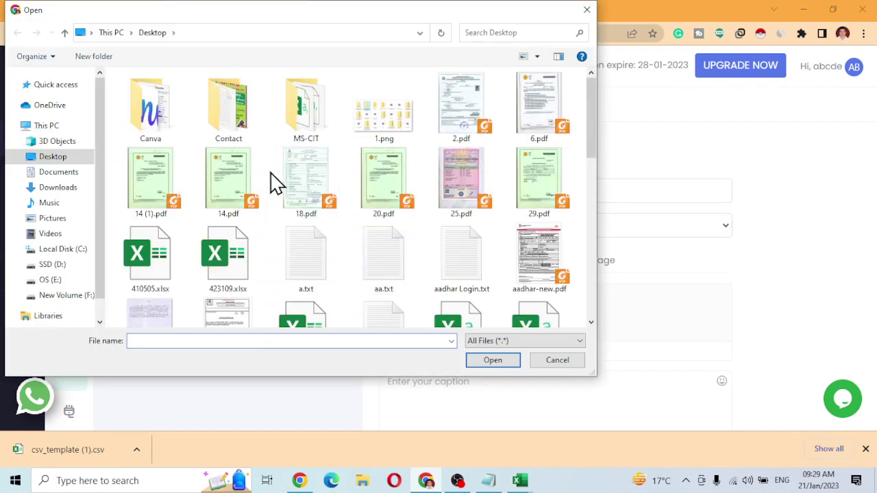
click(391, 207)
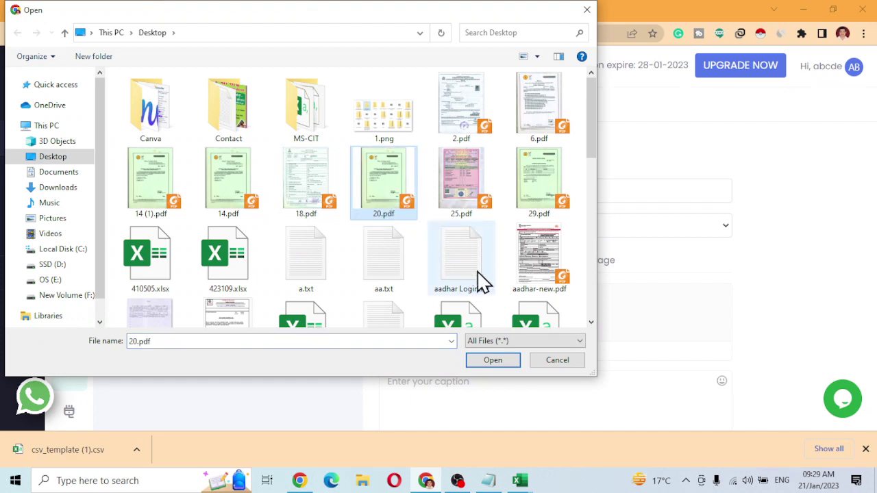
scroll(482, 281, down, 5)
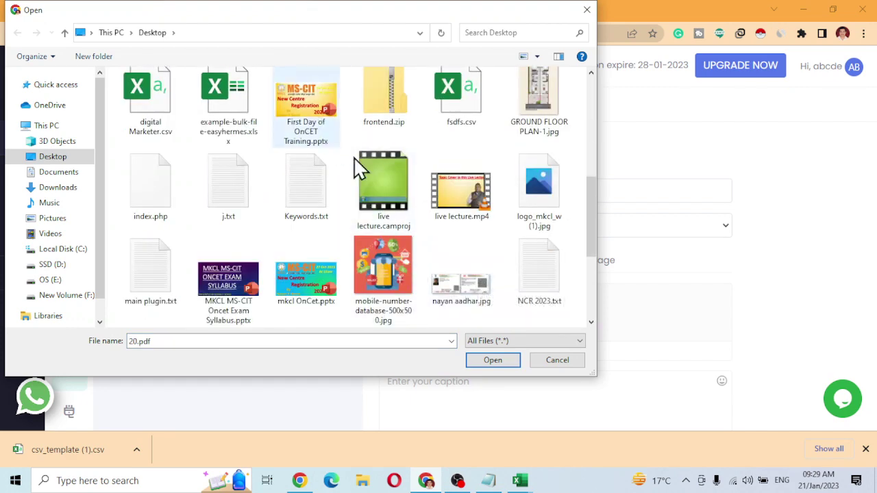
click(402, 266)
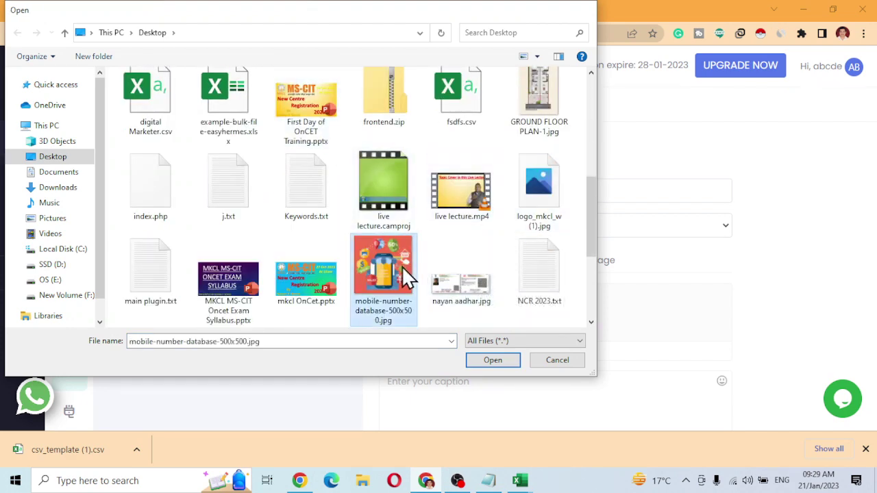
double_click(401, 265)
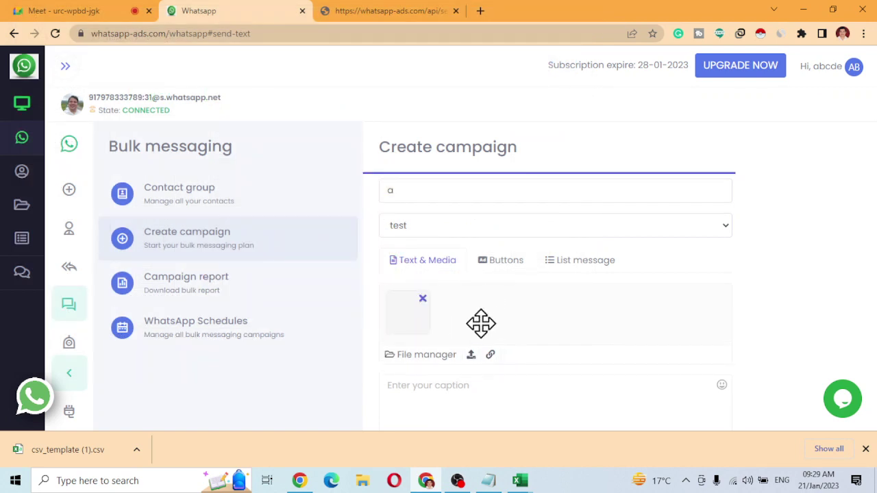
Add caption 'Hi Test Msg', set 5-second min and max intervals, and schedule it.
scroll(480, 329, down, 1)
click(466, 343)
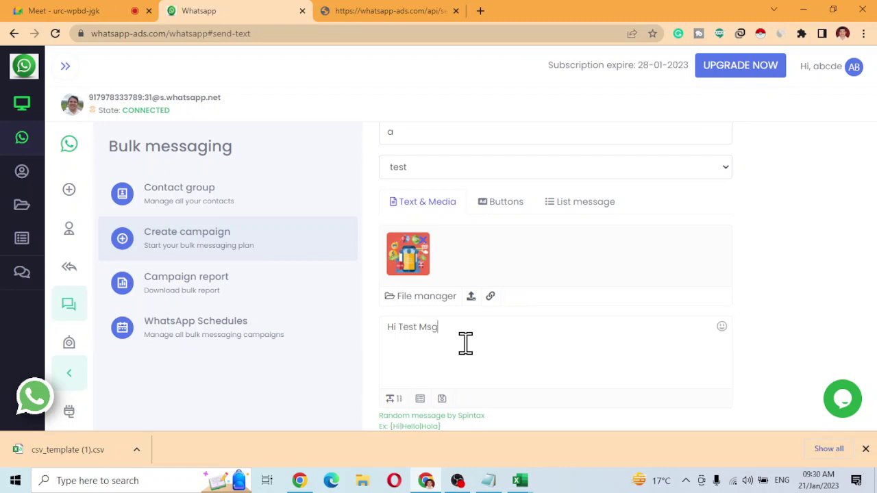
scroll(466, 344, down, 3)
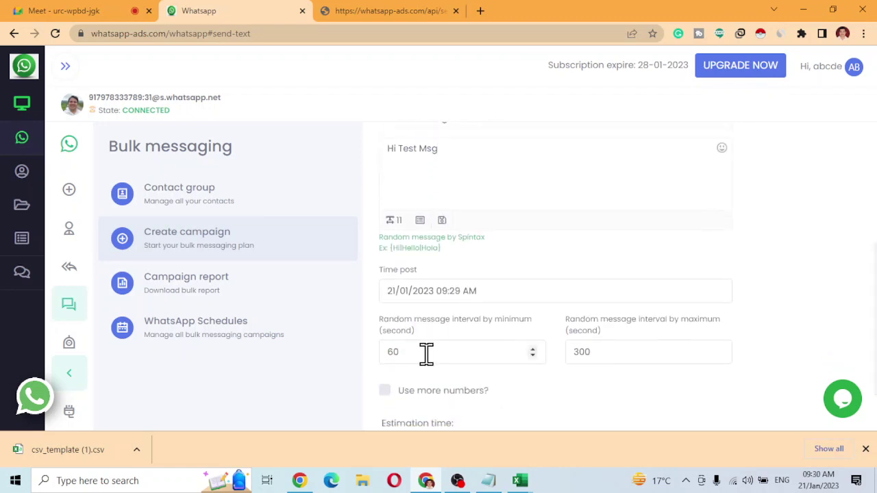
drag(386, 352, 481, 354)
text(5)
key(Tab)
text(5)
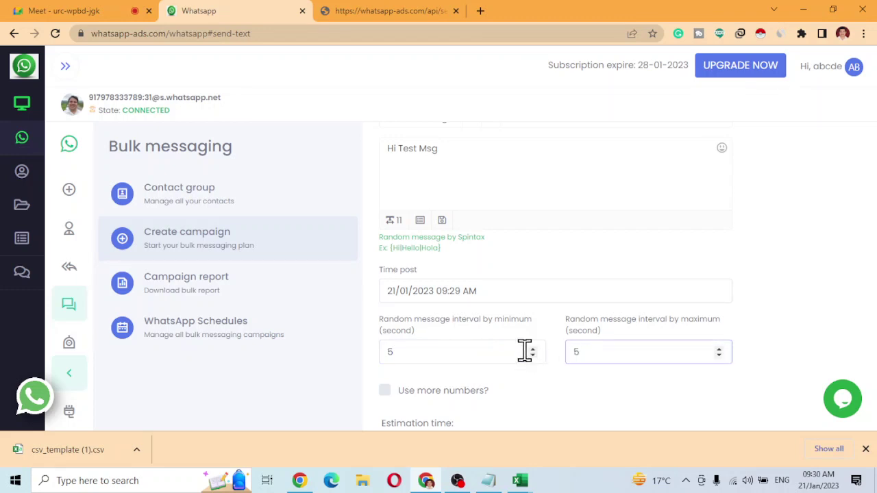
scroll(493, 363, down, 1)
click(420, 410)
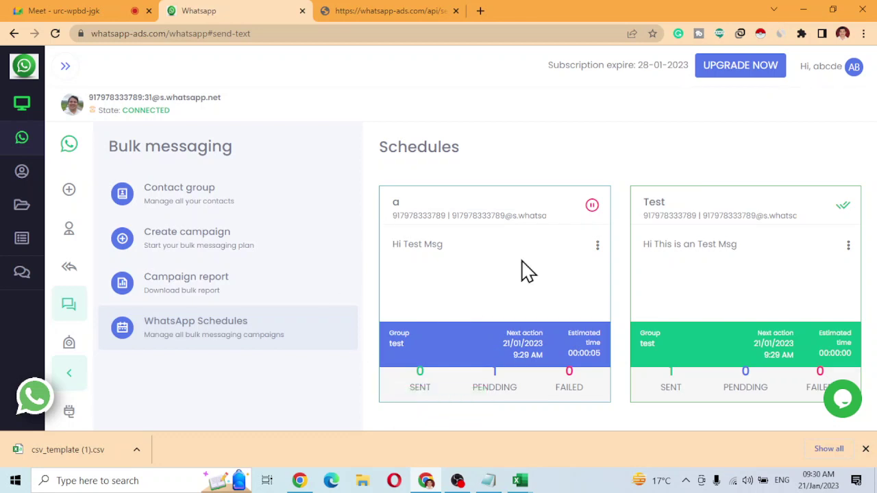
Confirm campaign a shows as sent, then start a new campaign as a button message.
click(225, 344)
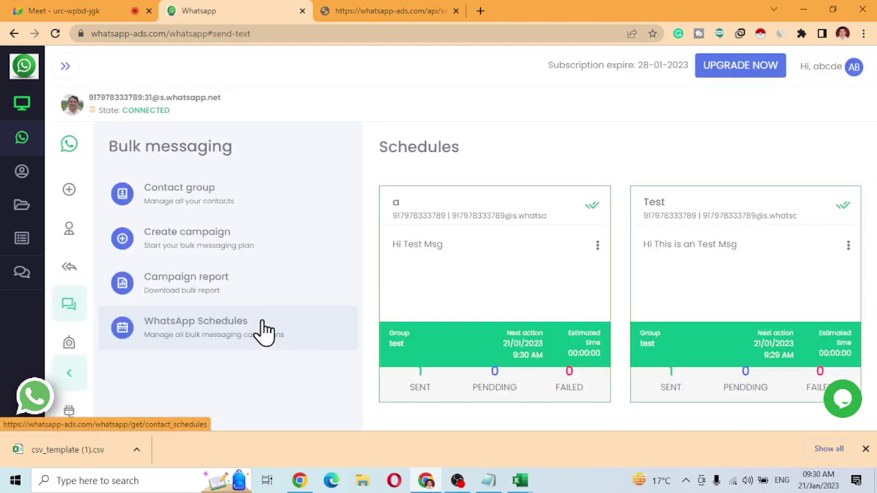
click(218, 250)
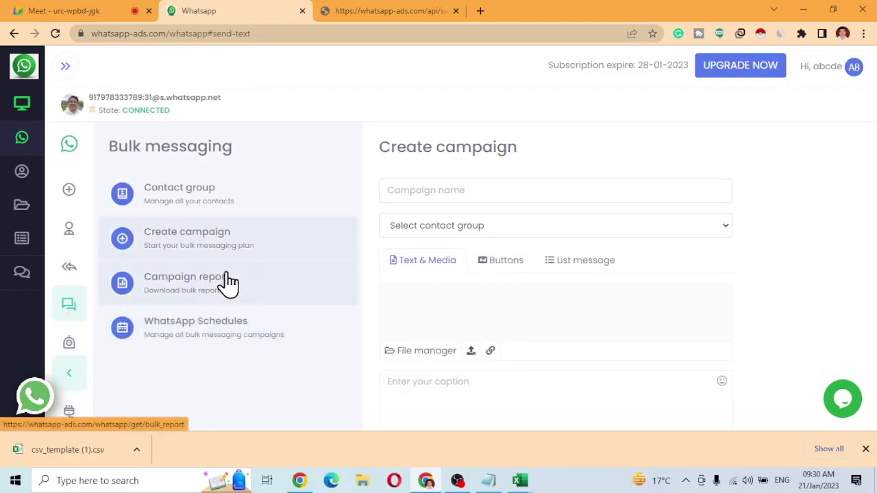
click(503, 264)
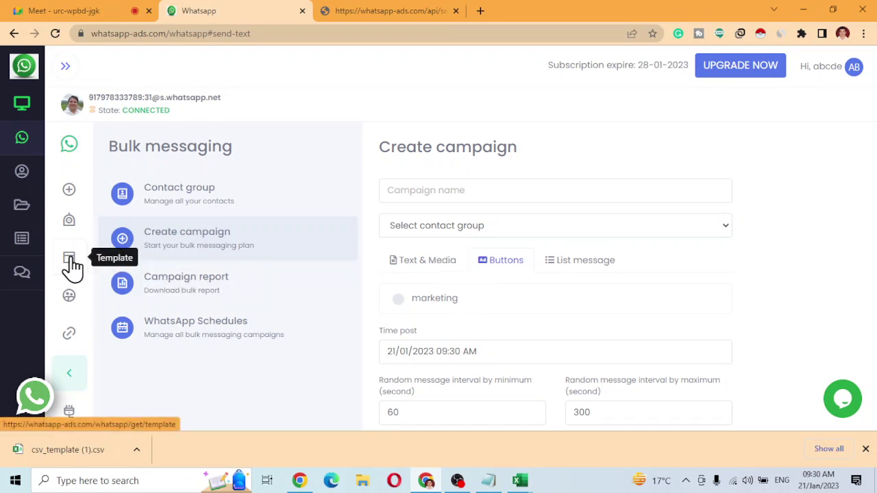
scroll(72, 237, up, 2)
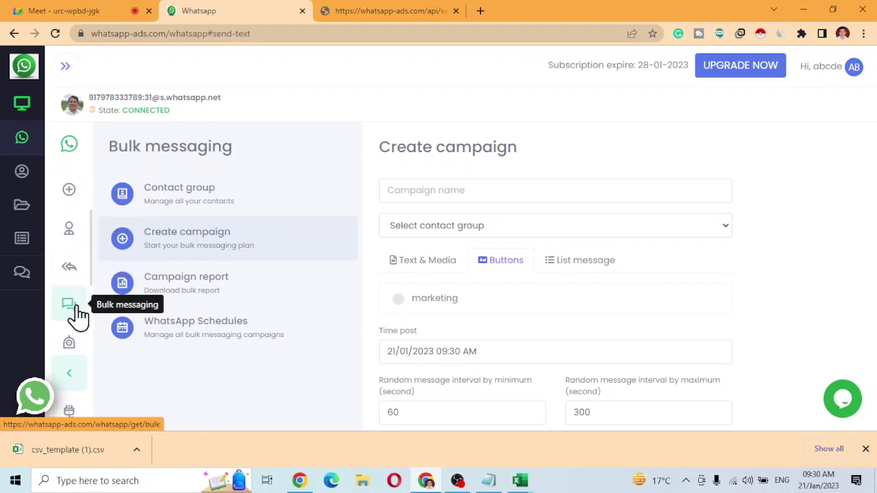
scroll(75, 318, down, 3)
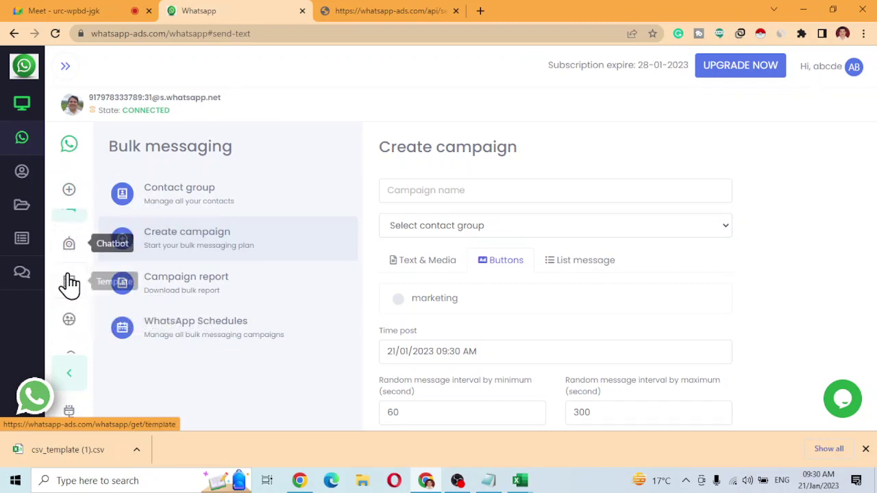
Start a new template under Template > Button message template.
click(70, 286)
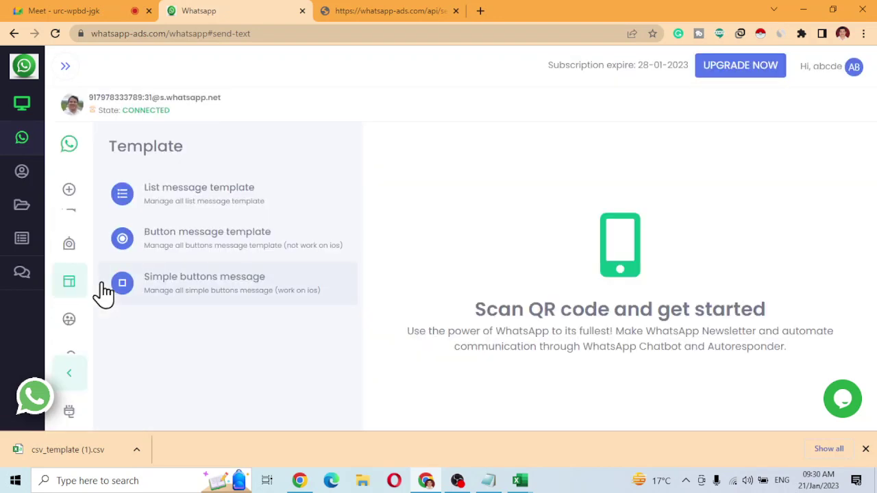
click(212, 248)
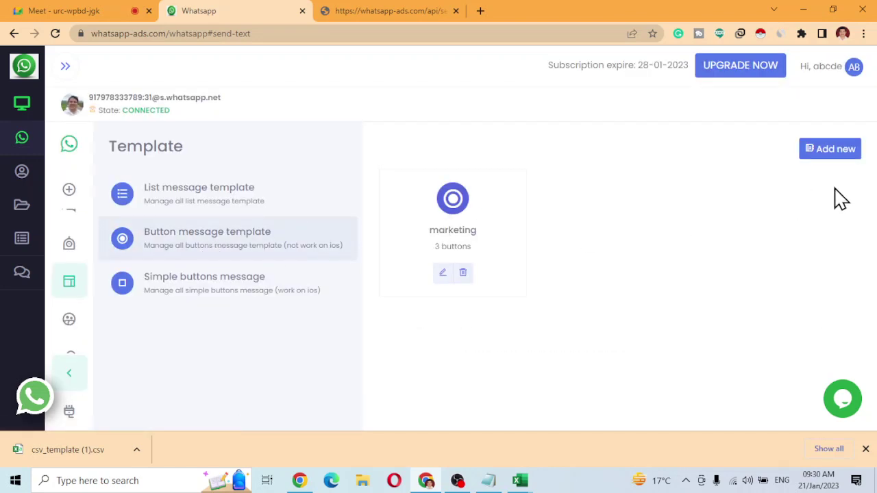
click(852, 161)
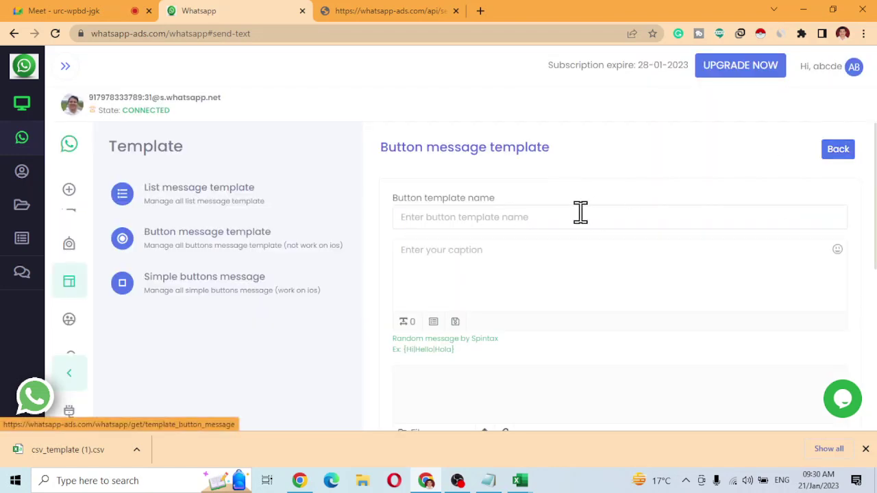
Name the template 'Test' and give it the caption 'This is a sample msg'.
click(517, 218)
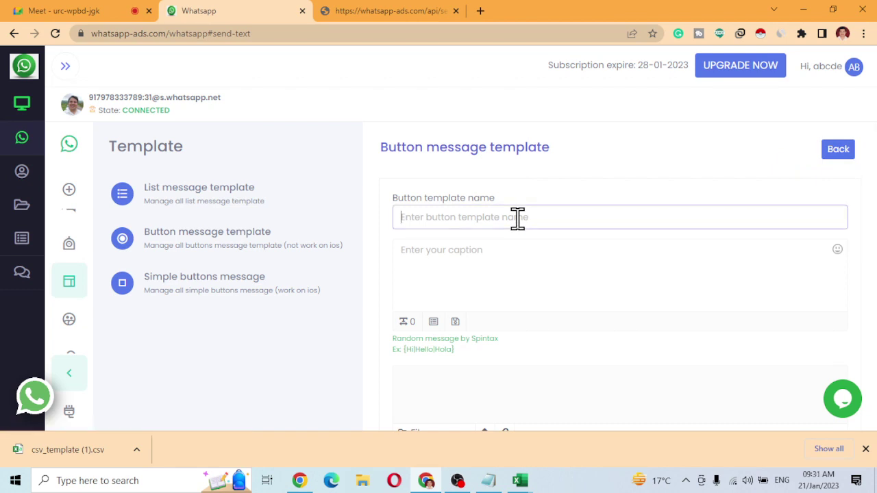
text(Test)
key(Tab)
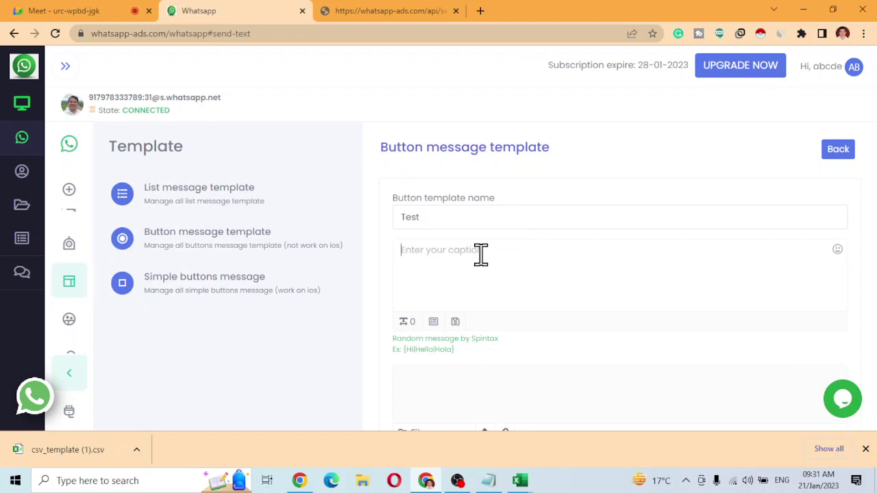
text(This i)
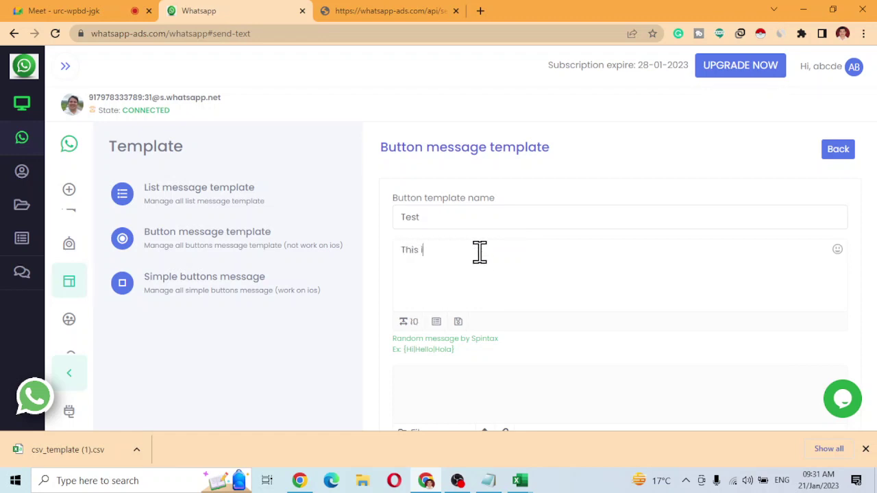
text(s an)
key(BackSpace)
key(BackSpace)
text(sample msg)
scroll(480, 251, down, 2)
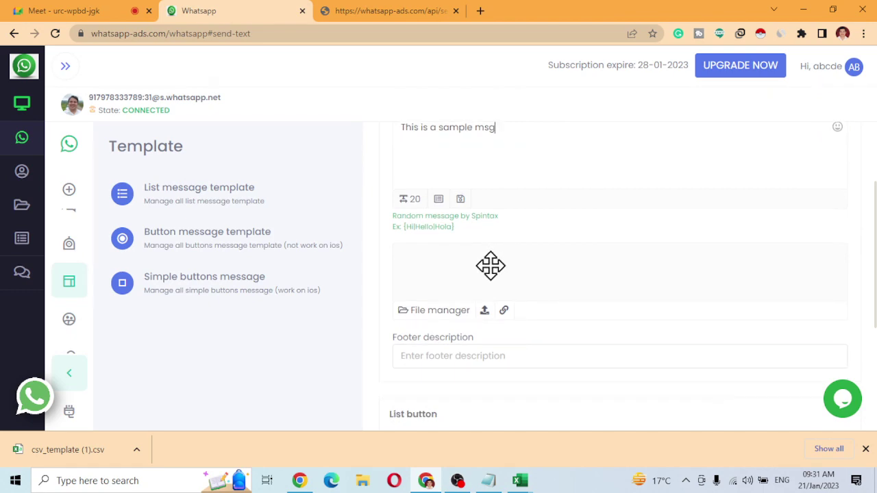
Attach the mobile-number-database image to the Test template.
click(485, 314)
scroll(454, 260, down, 6)
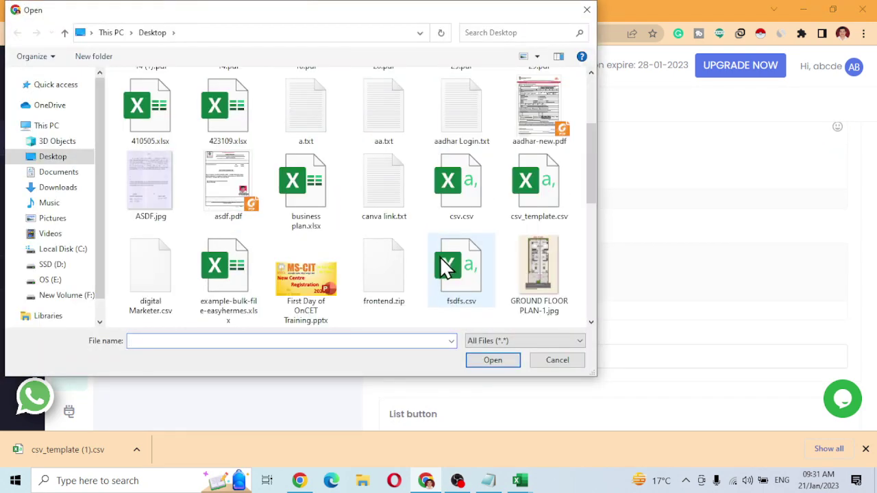
double_click(394, 197)
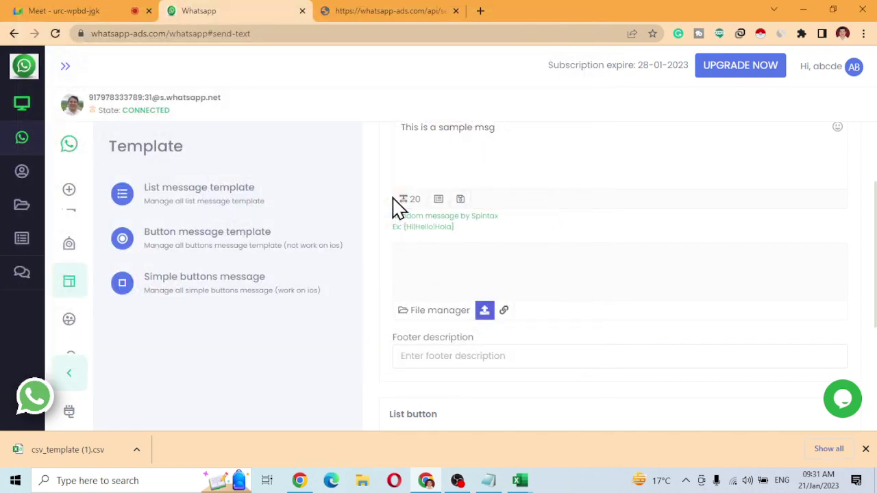
Set the footer description to 'Select the Following Option'.
click(450, 358)
scroll(453, 363, down, 2)
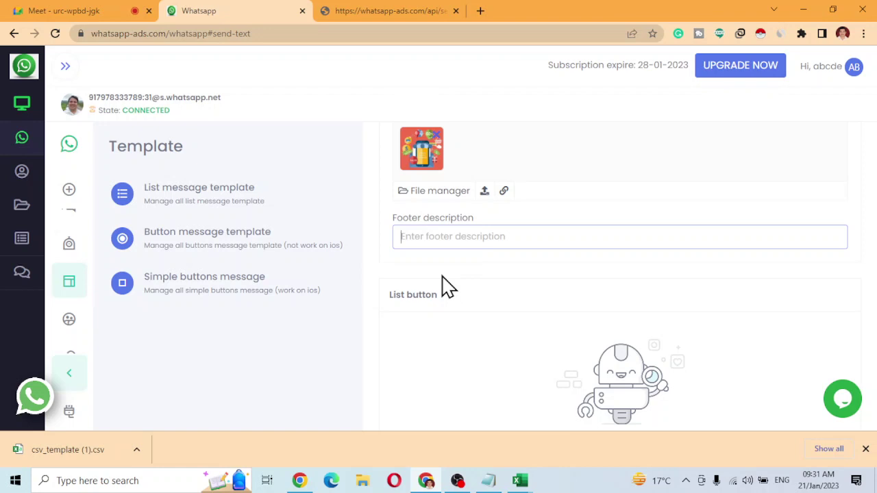
text(Sele)
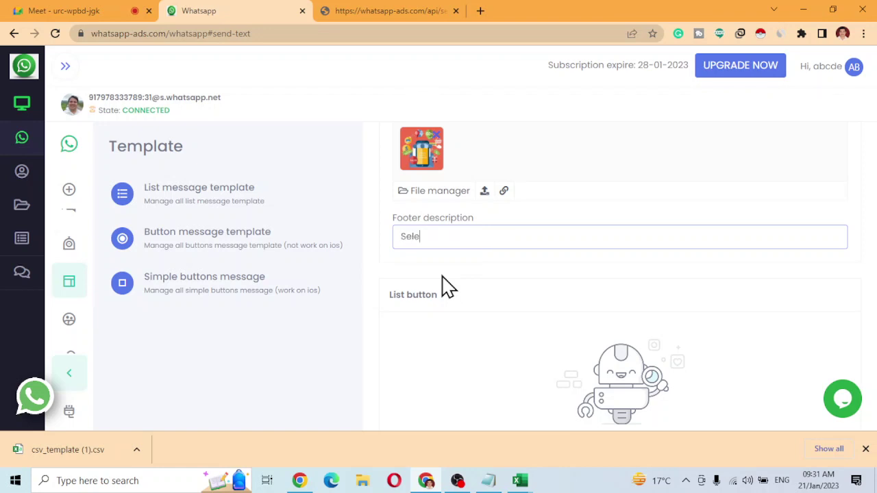
text(ct the Following Option)
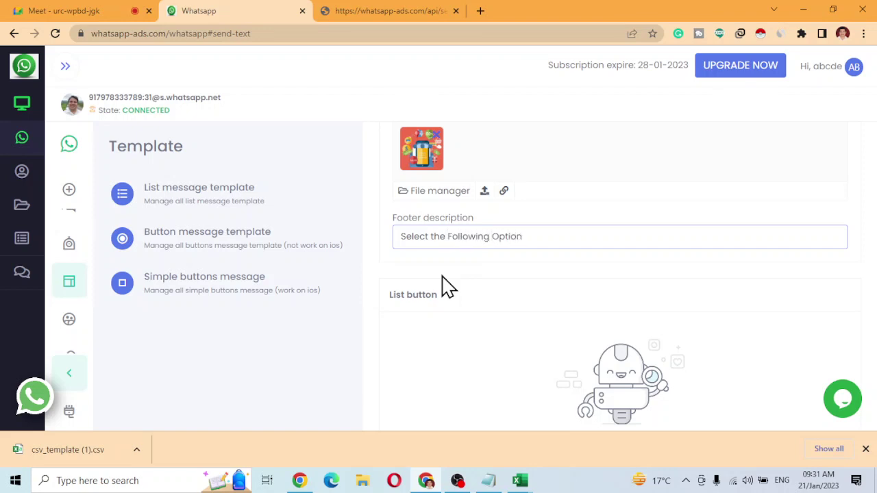
scroll(449, 288, down, 2)
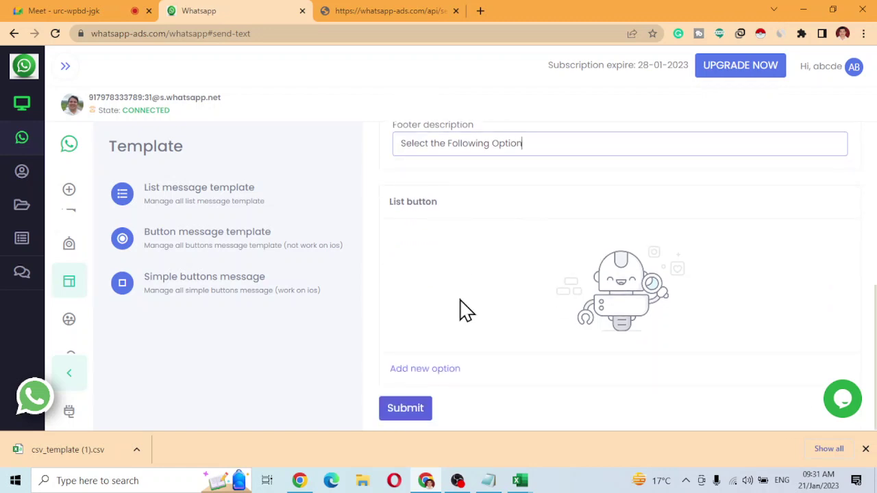
Add a Text Button option with display text 'I m Interested'.
click(447, 371)
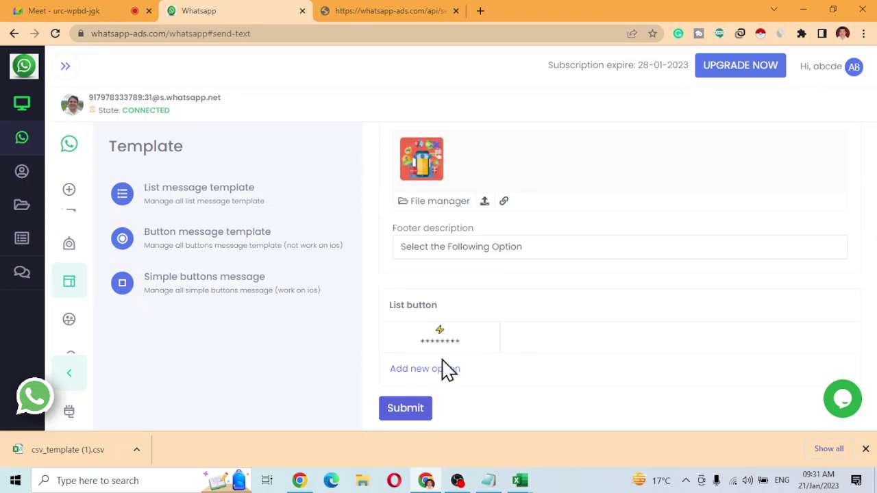
click(444, 339)
scroll(644, 356, down, 1)
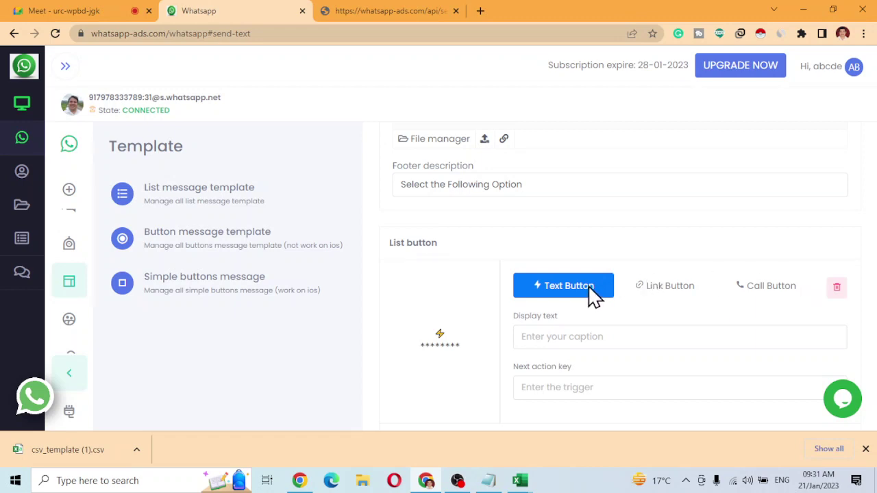
click(577, 336)
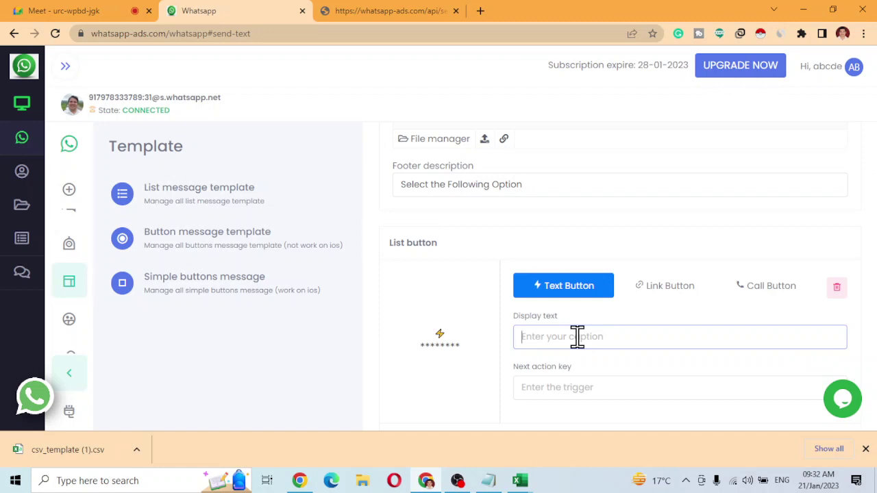
text(I m Interested)
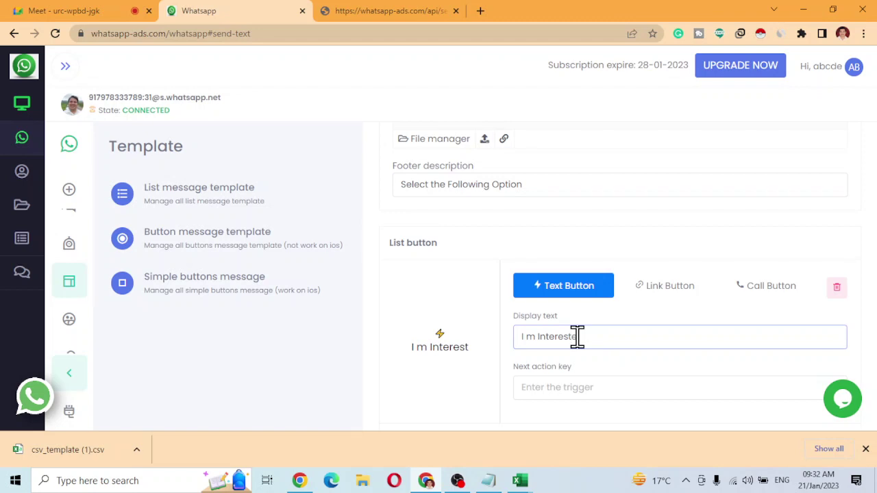
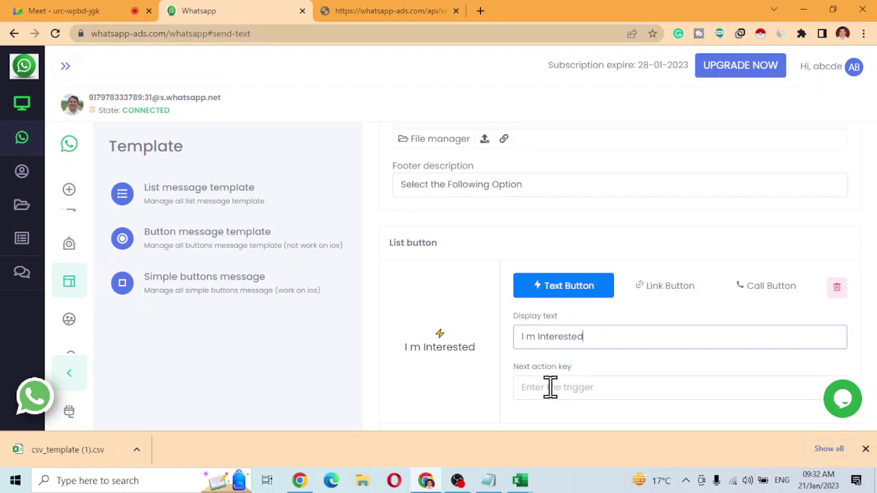
Give the 'I m Interested' text button the next action key 'Thankyou'.
click(551, 387)
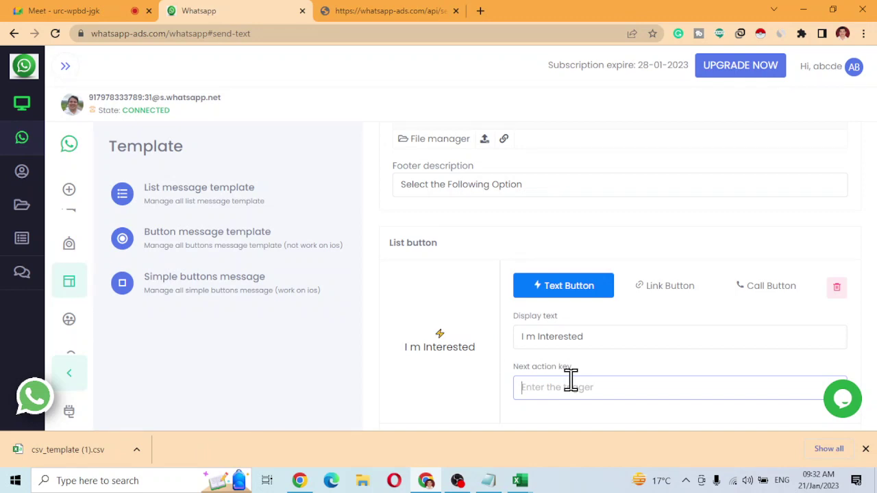
text(Thankyou)
scroll(480, 351, down, 1)
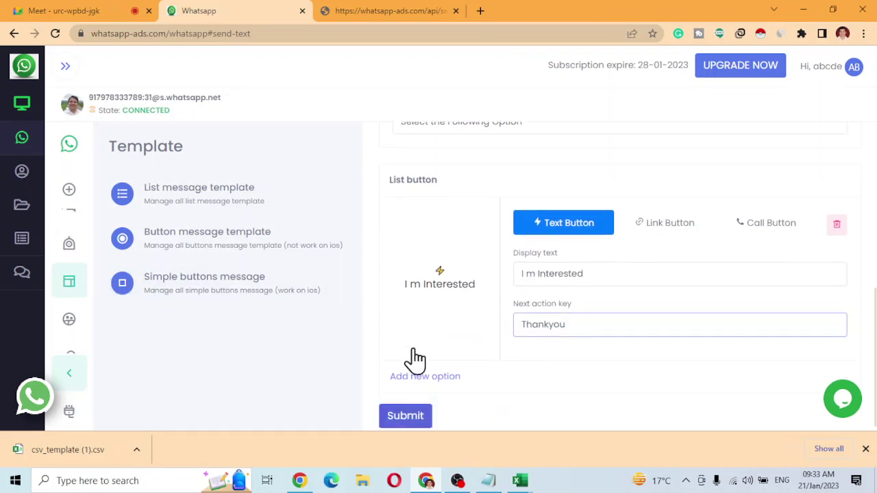
click(442, 378)
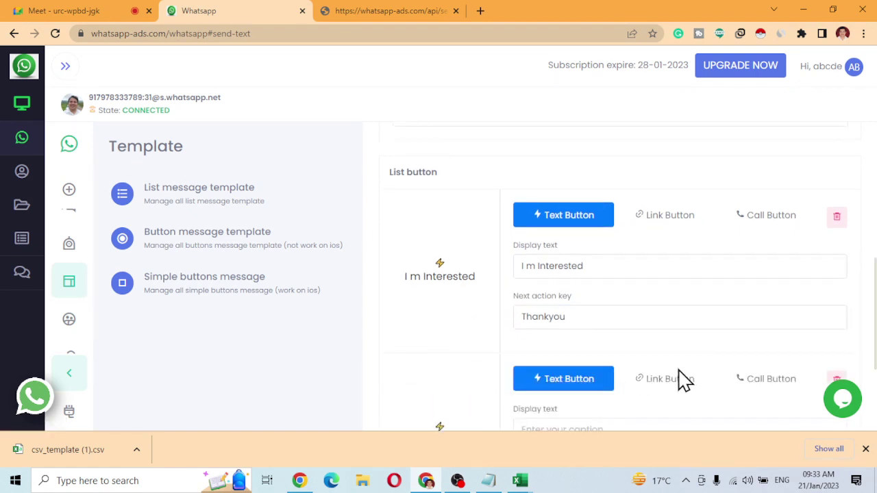
click(678, 379)
scroll(664, 349, down, 3)
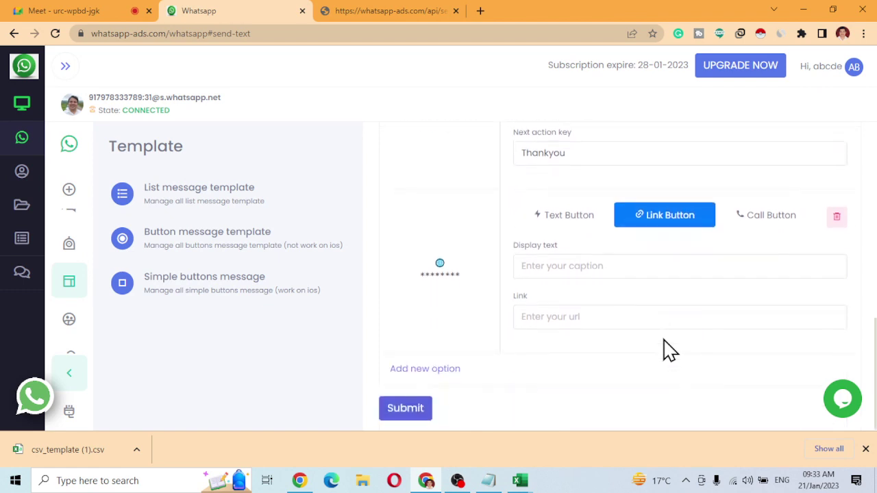
click(590, 261)
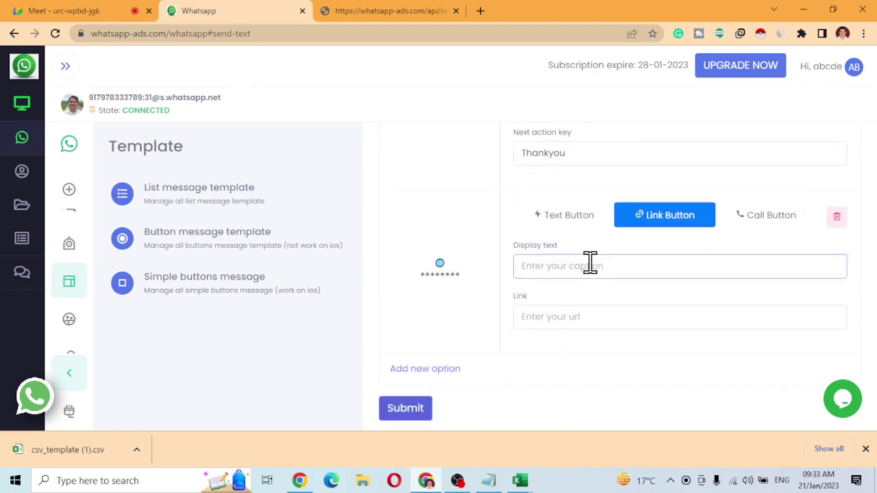
text(Demo)
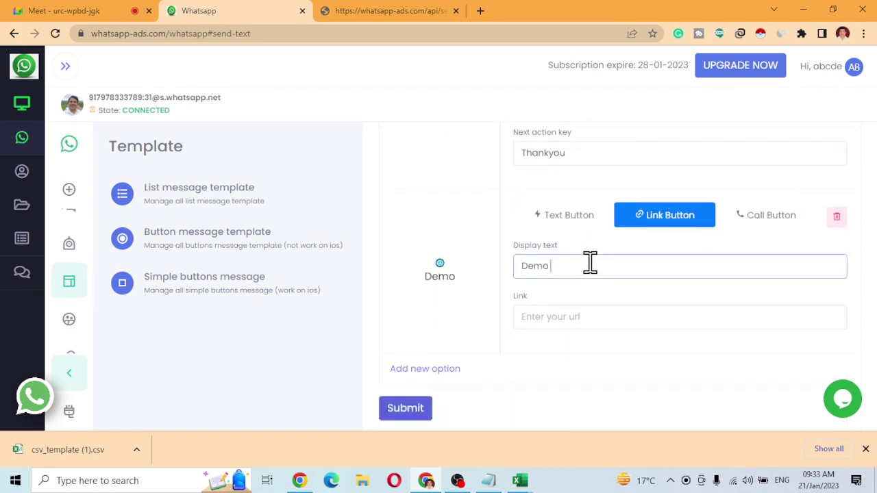
text( Link)
key(Tab)
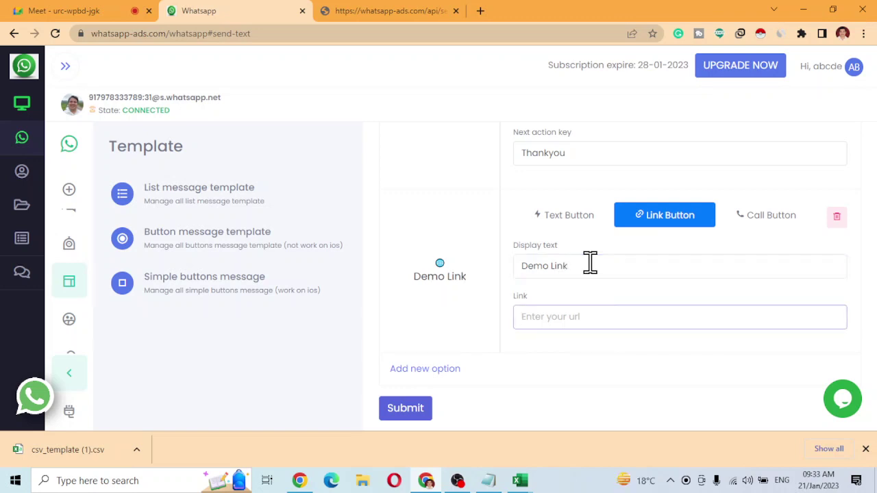
text(https://whatsapp-ads.com)
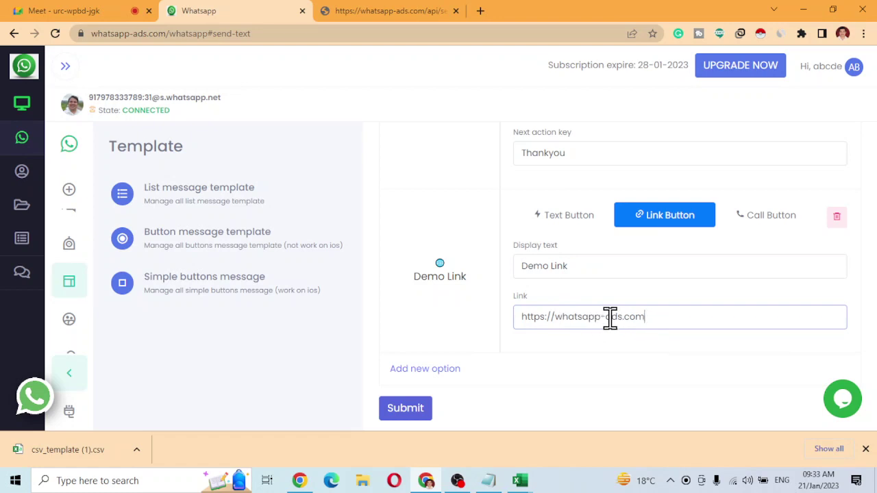
click(436, 372)
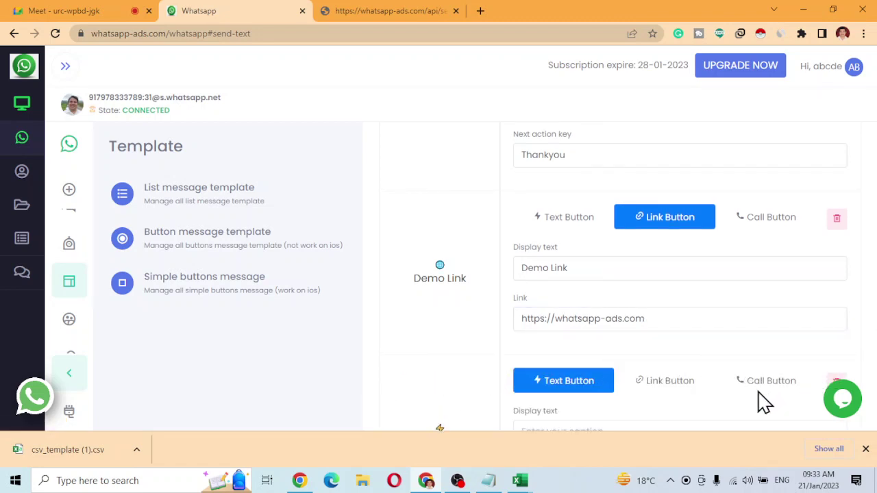
Make the third option a 'Call Us' call button with the business phone number, and submit the template.
click(762, 391)
scroll(766, 391, down, 2)
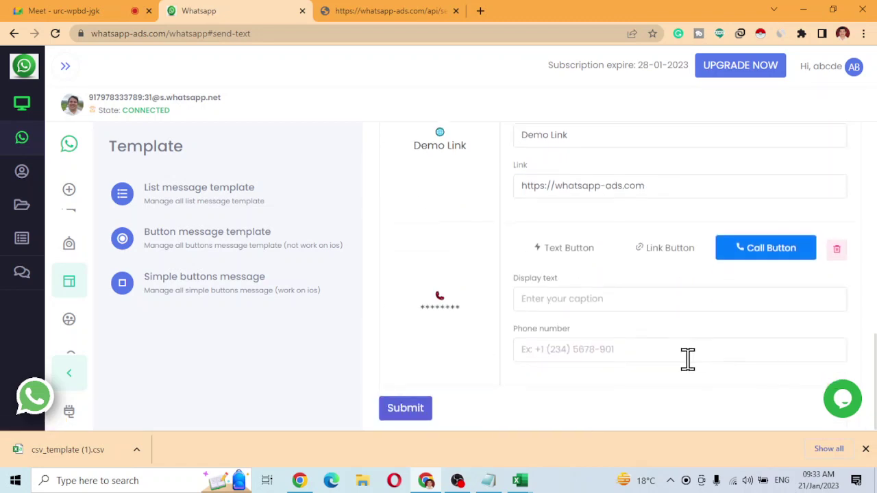
click(610, 308)
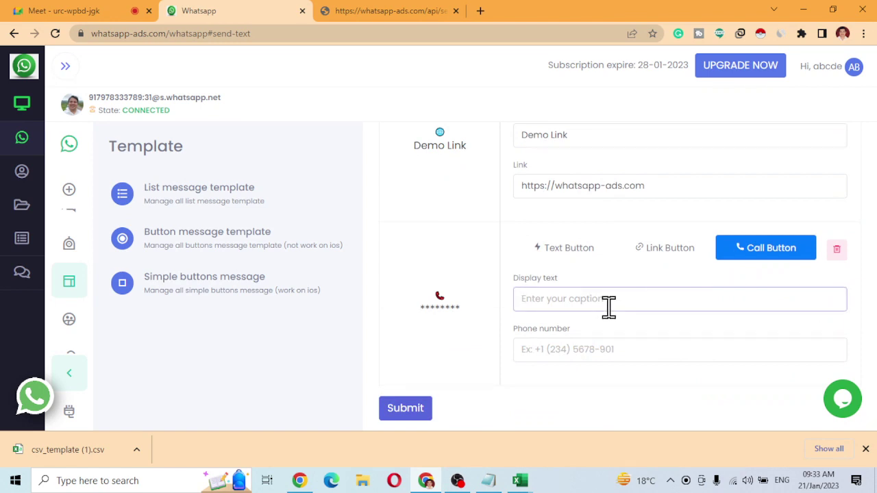
text(C)
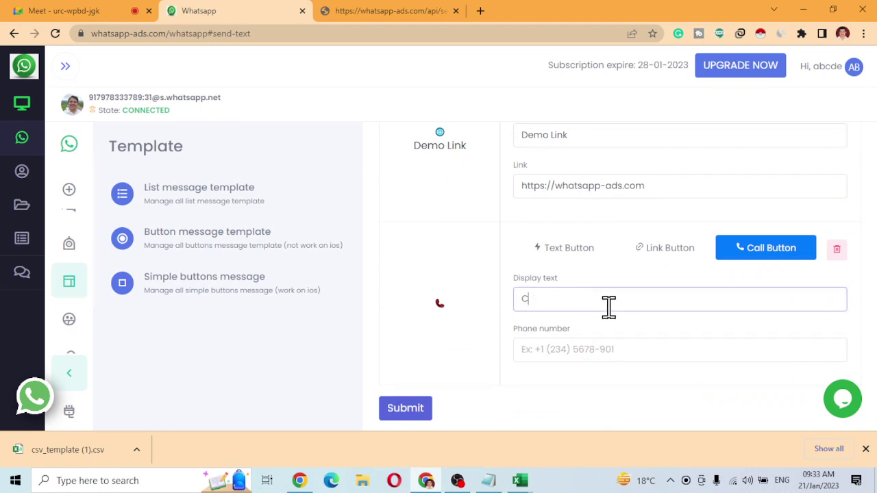
text(all Us)
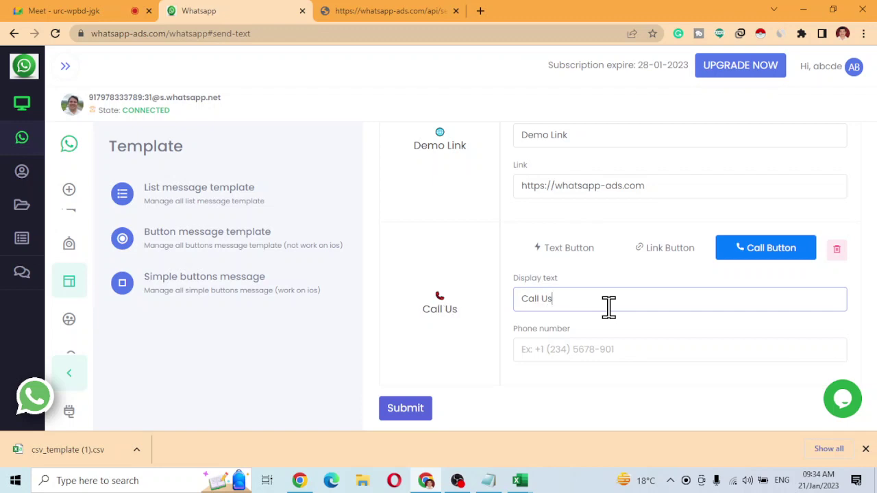
key(Tab)
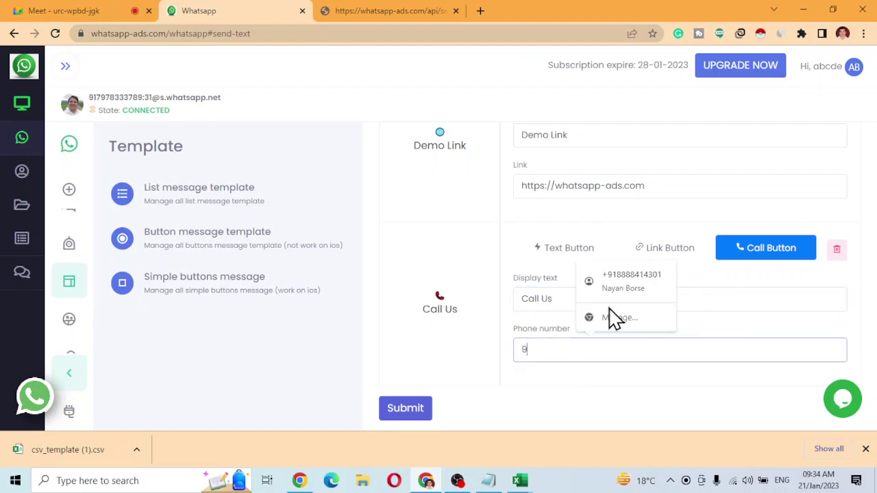
click(548, 389)
scroll(523, 199, up, 3)
scroll(507, 247, down, 3)
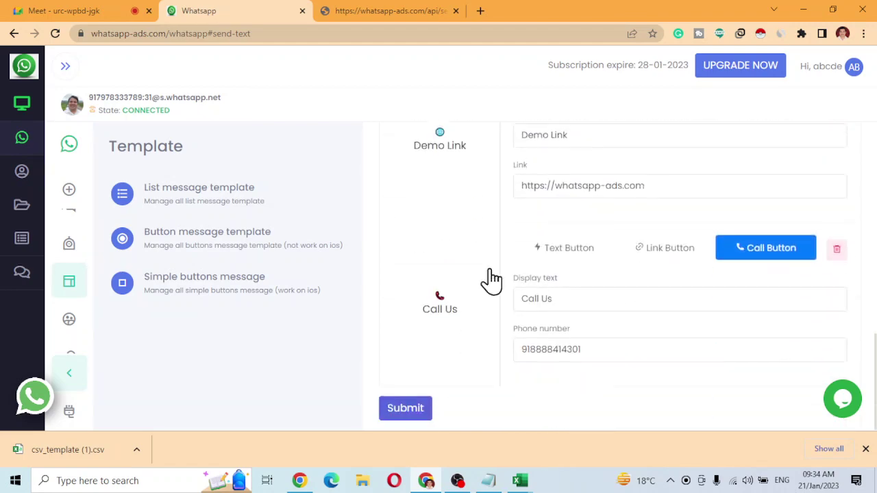
scroll(496, 218, up, 7)
scroll(457, 274, down, 7)
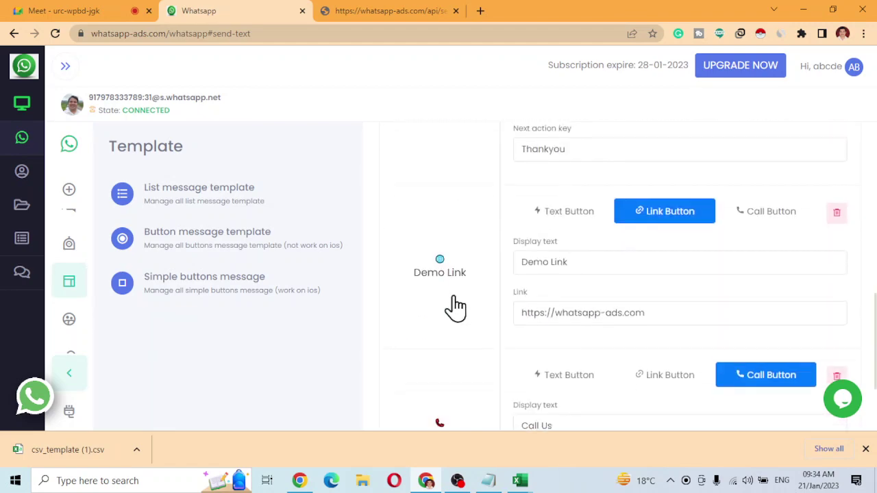
click(408, 413)
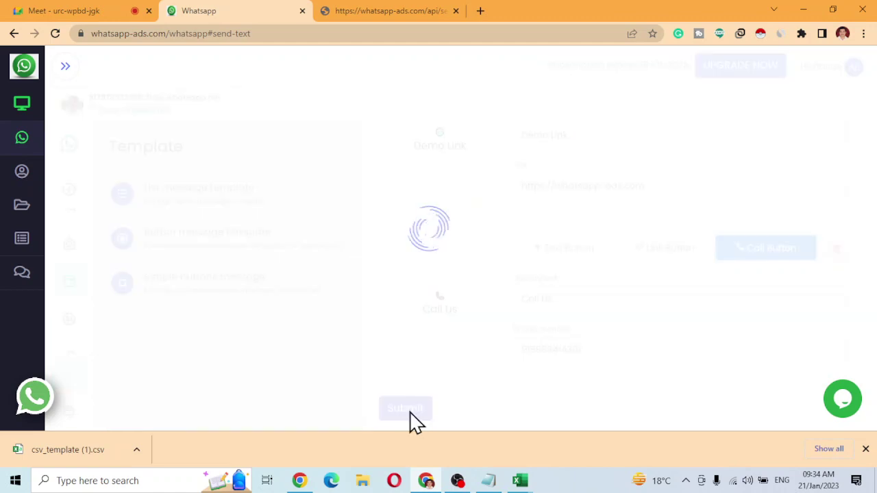
Open WhatsApp Web (web.whatsapp.com) in a new browser tab.
click(484, 12)
text(we)
key(Return)
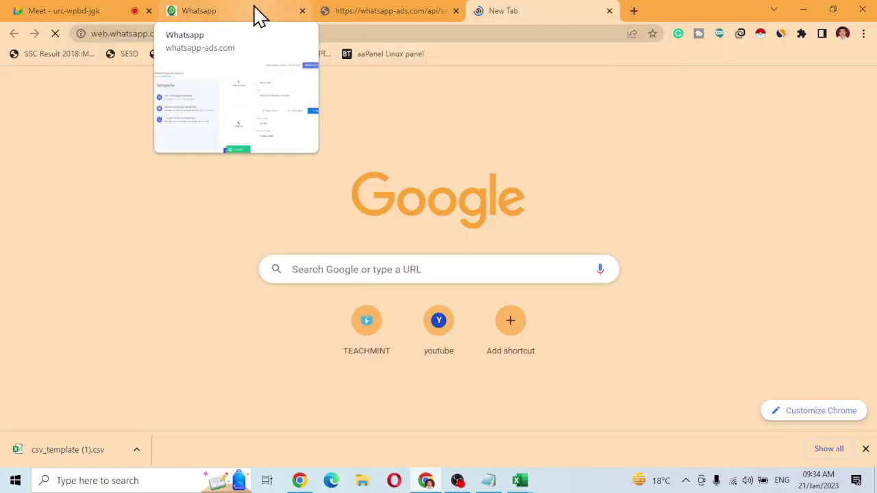
In Bulk messaging, begin a campaign named 'testes2', then go to the Contact group page.
click(255, 12)
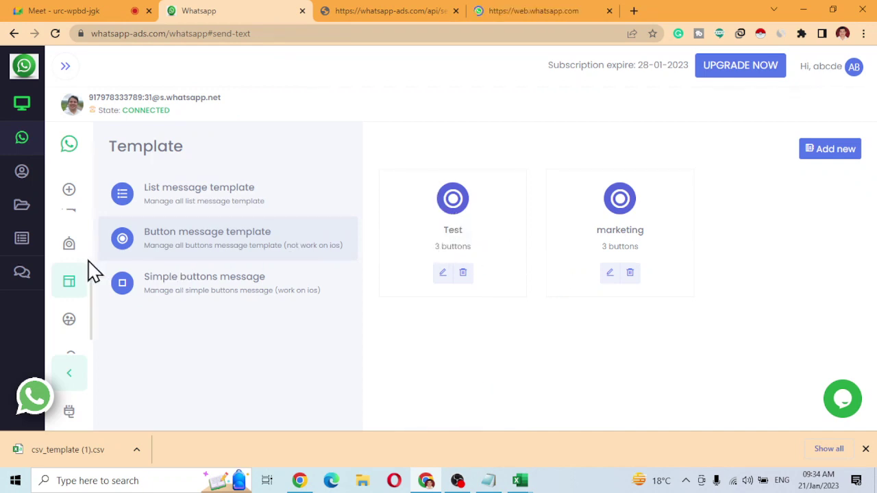
scroll(73, 288, up, 2)
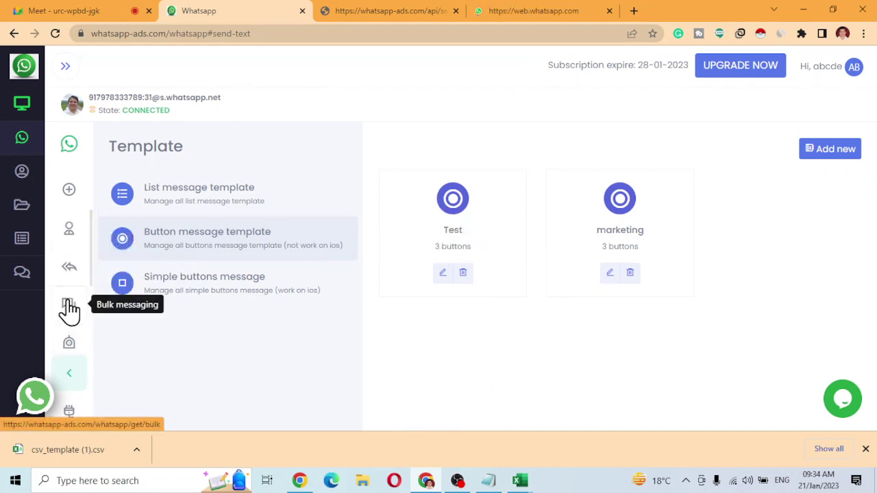
click(69, 307)
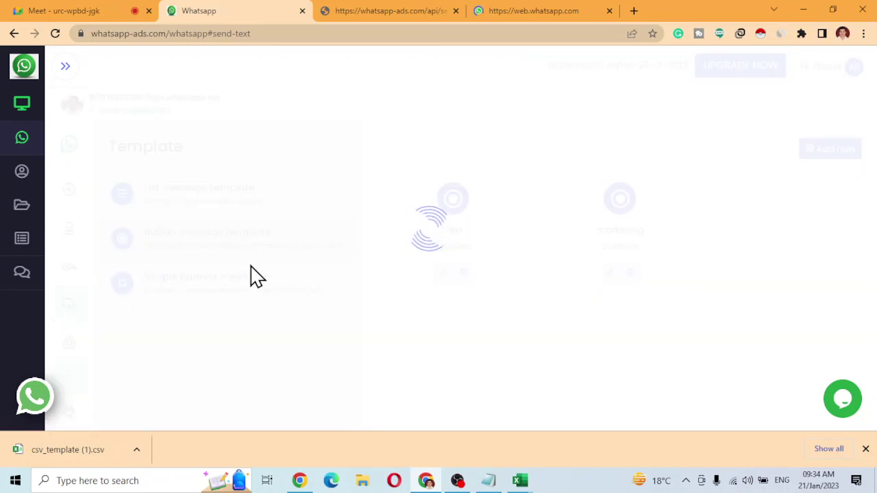
click(207, 241)
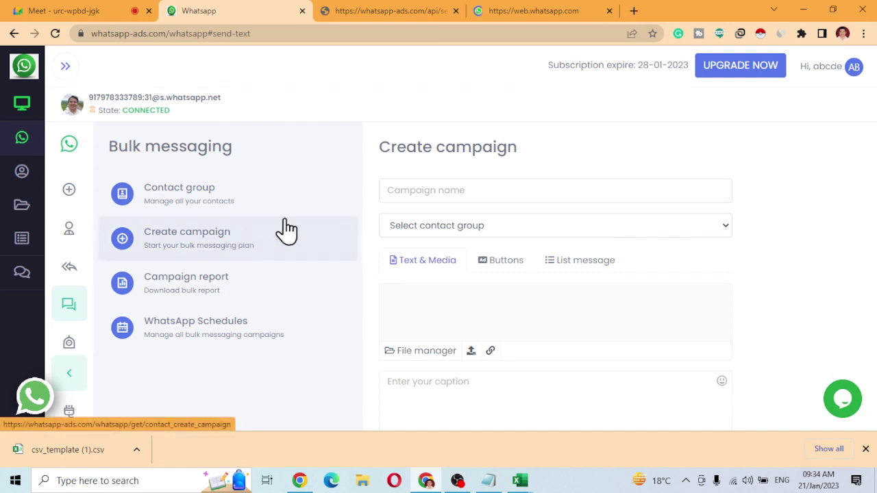
click(450, 198)
text(testes2)
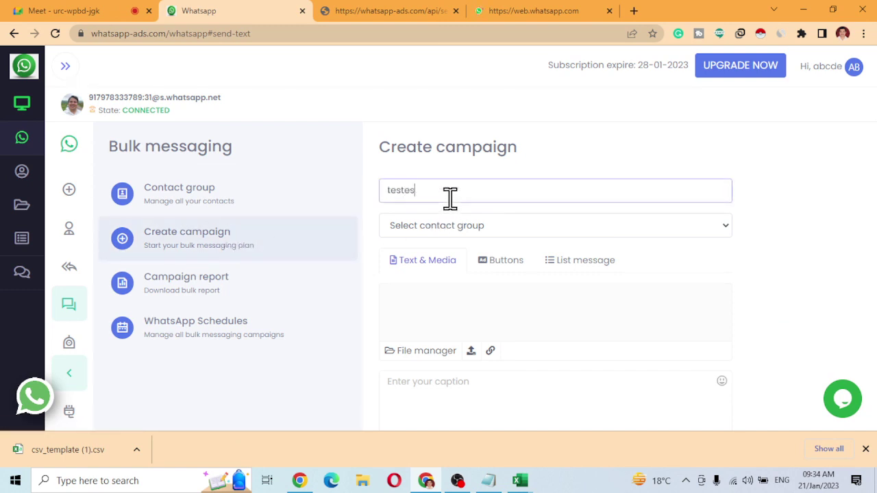
click(445, 233)
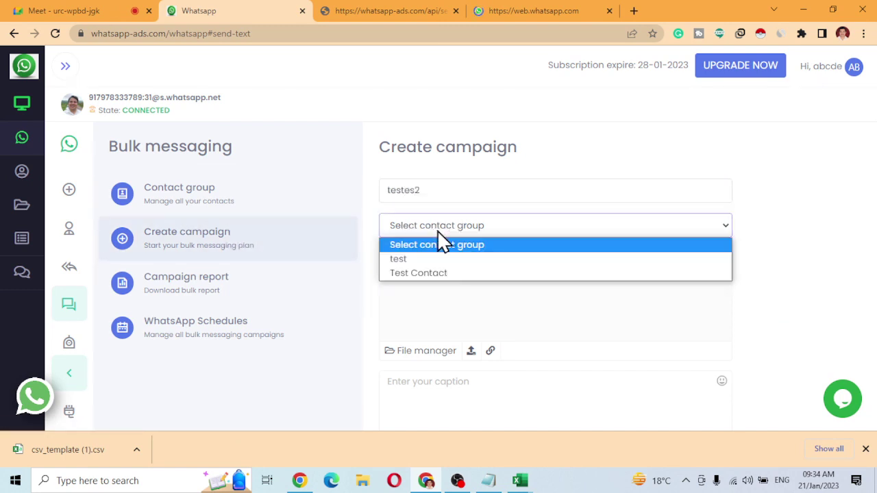
click(392, 247)
click(229, 204)
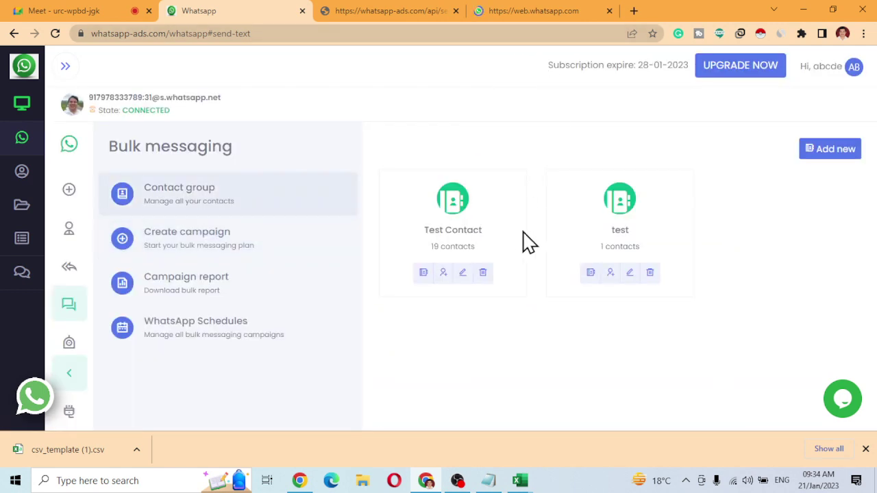
Delete the only contact from the test group.
click(594, 274)
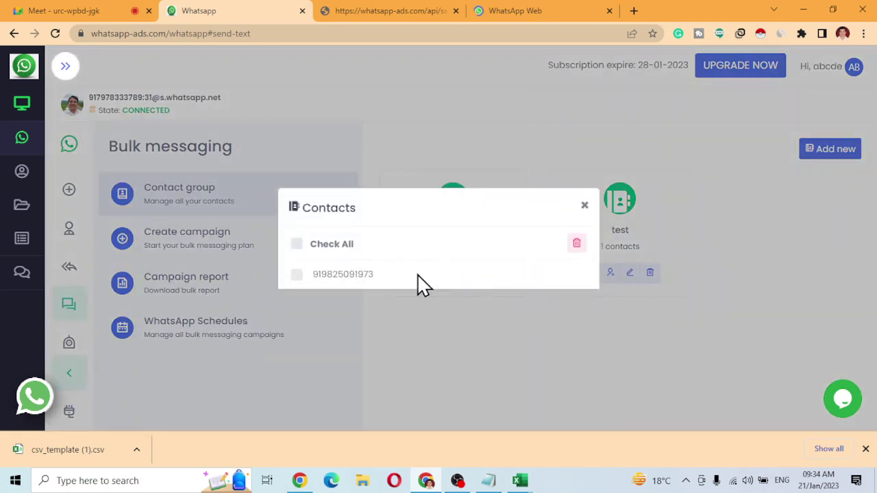
click(296, 276)
click(577, 244)
click(505, 108)
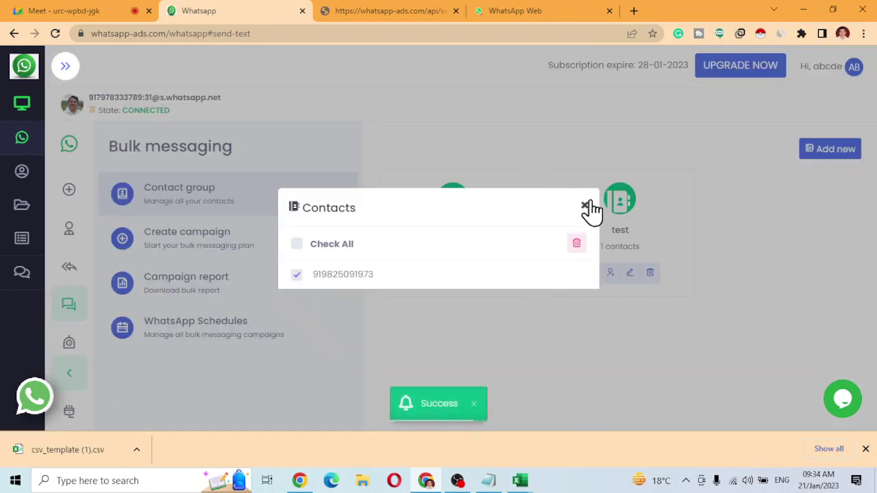
click(583, 107)
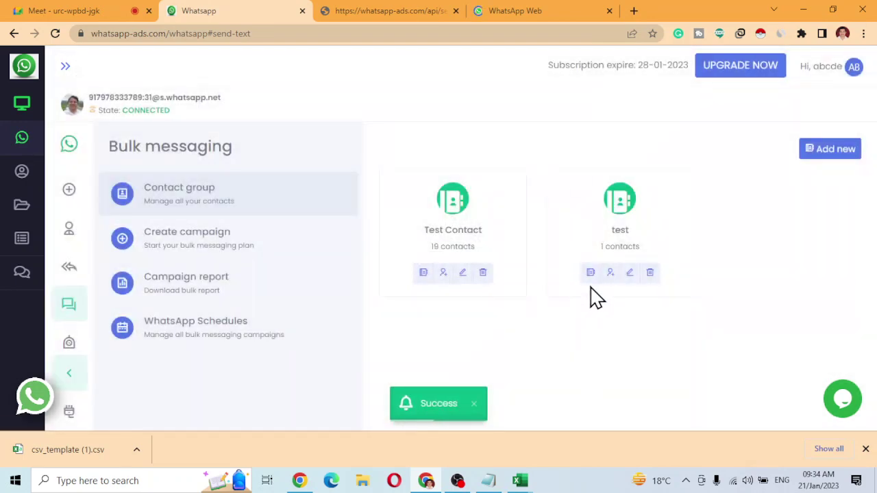
Import a phone number by form into the Test Contact group, then briefly check WhatsApp Web.
click(443, 273)
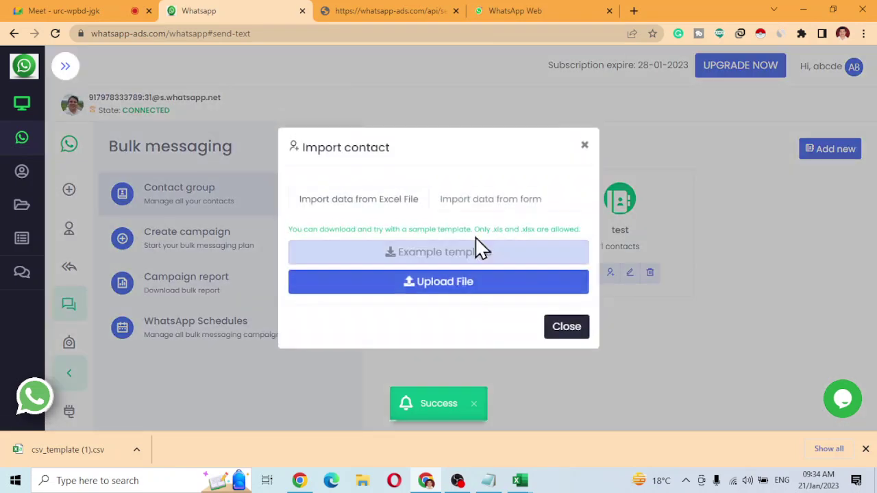
click(460, 202)
click(414, 258)
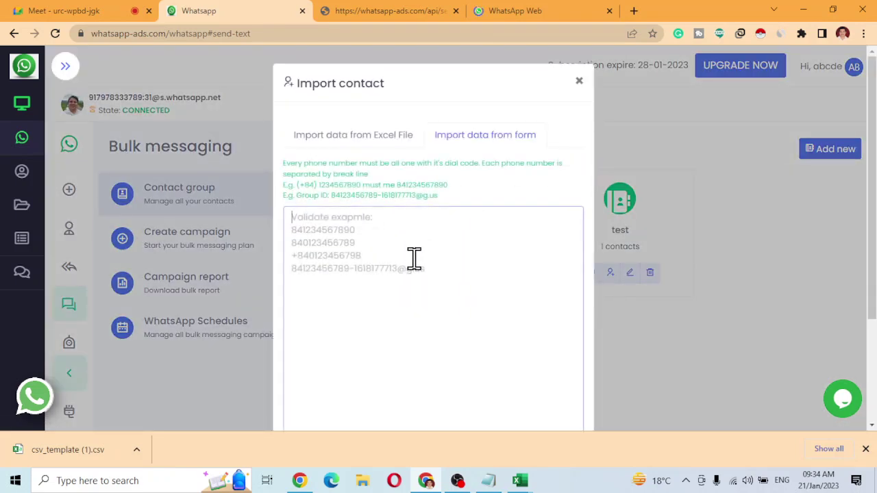
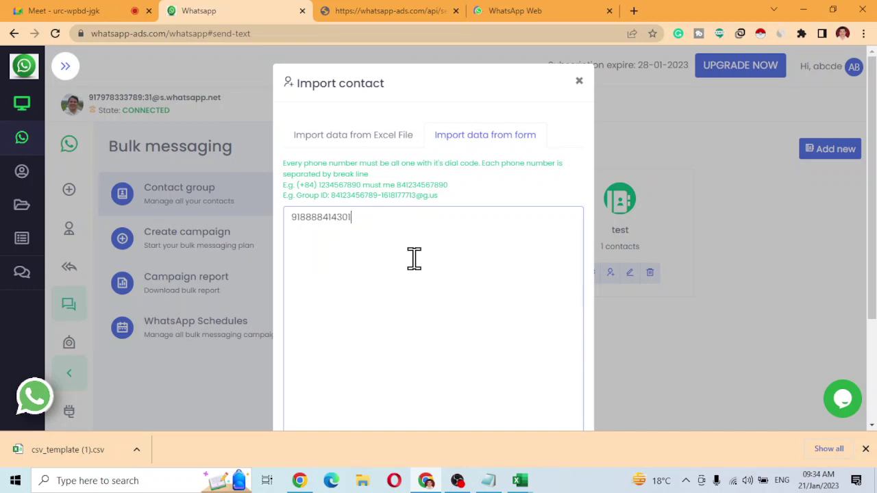
scroll(414, 257, down, 2)
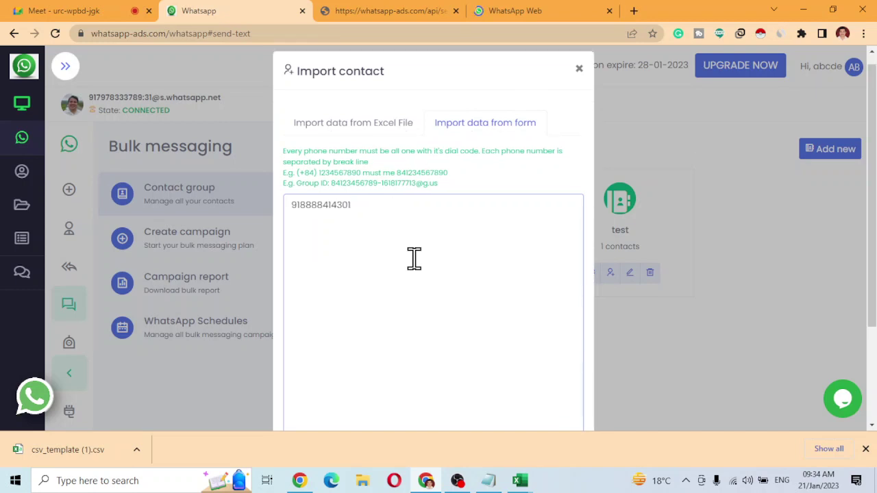
click(426, 349)
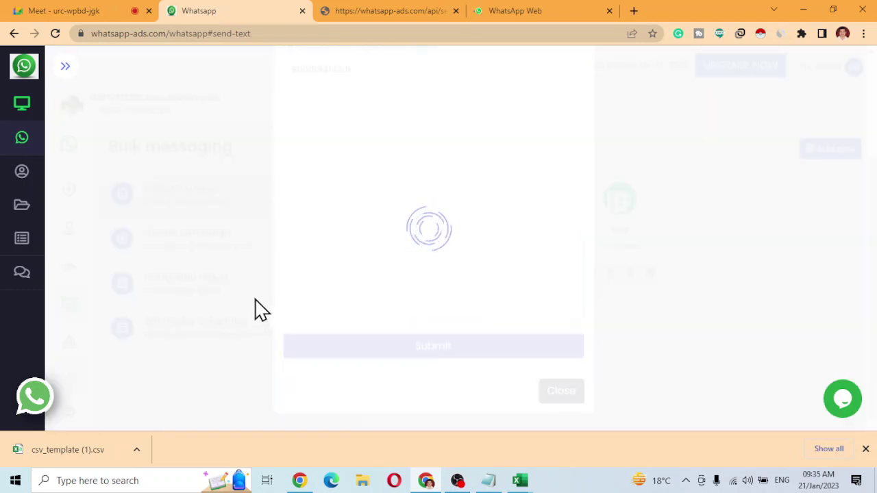
click(504, 19)
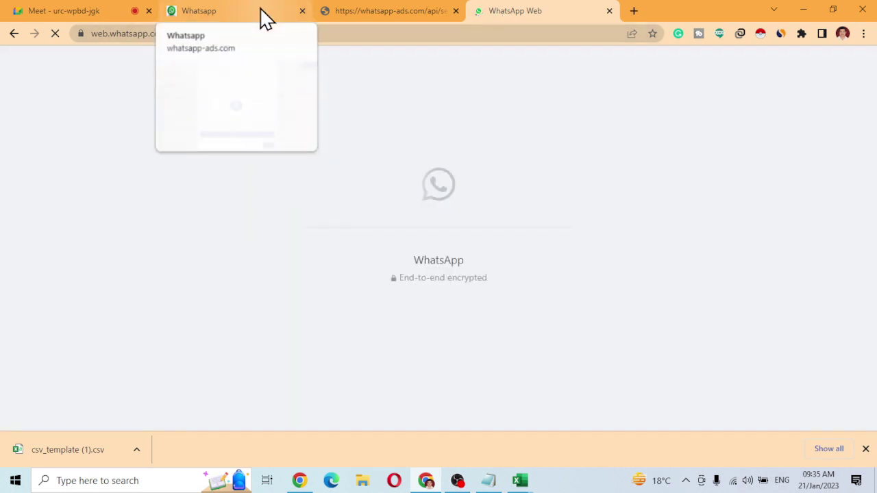
click(263, 15)
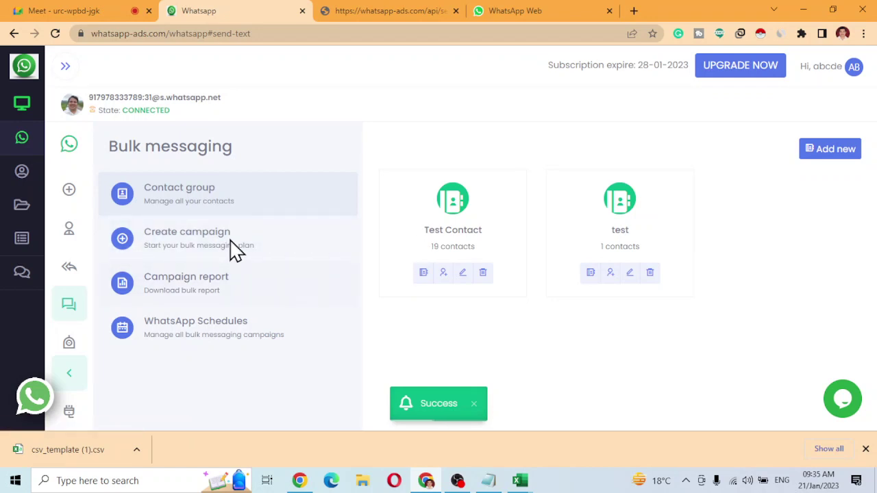
Start a campaign named 'testes' for the test group using a button-template message.
click(196, 260)
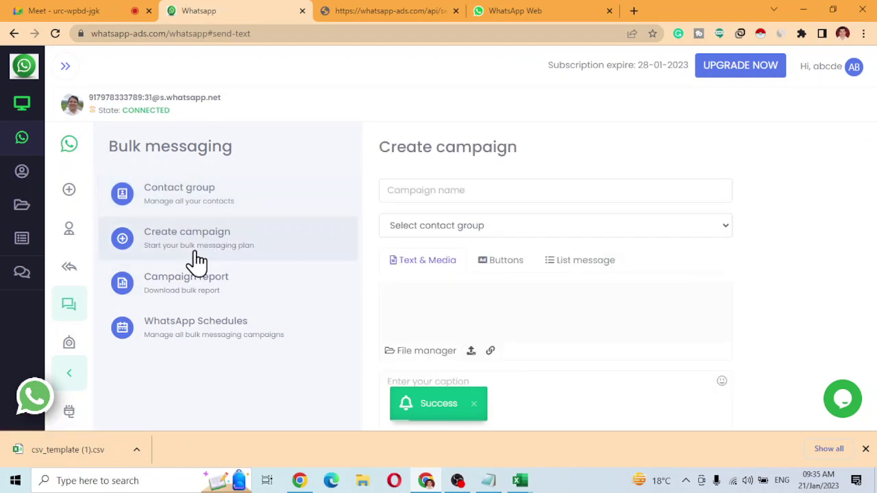
click(477, 194)
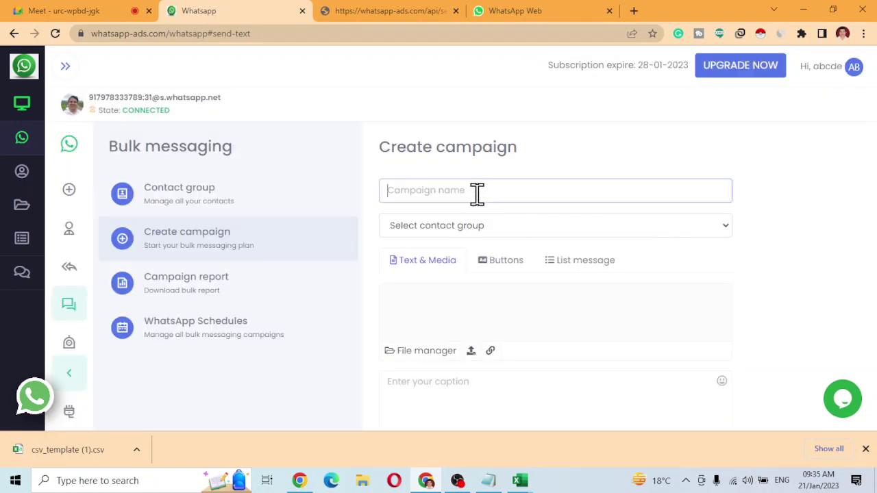
text(testes)
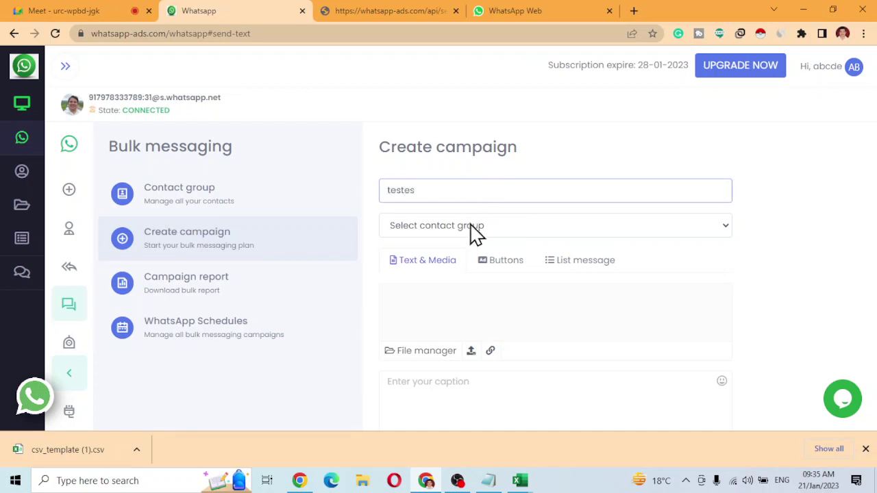
click(471, 233)
click(425, 260)
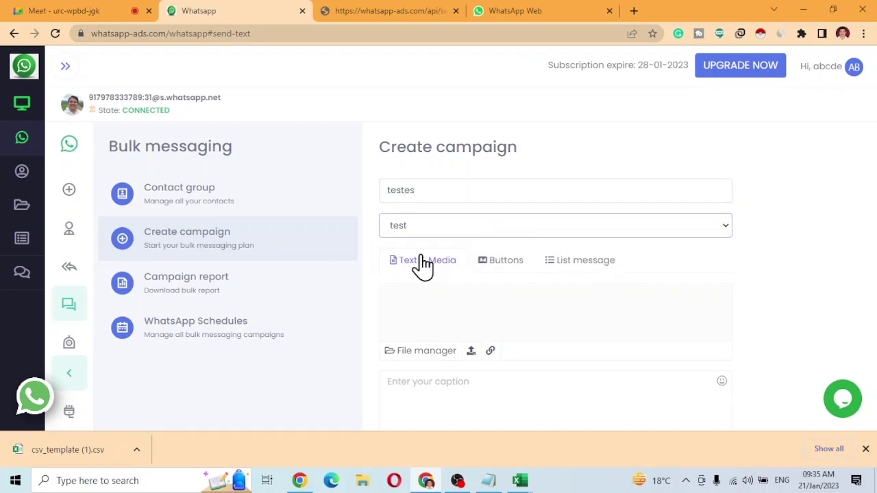
click(514, 269)
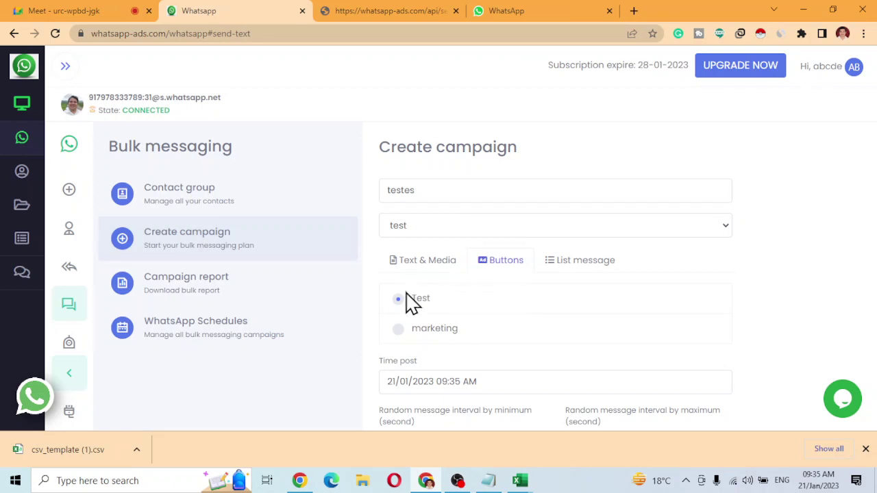
Set minimum and maximum message intervals to 5 seconds and schedule the campaign.
scroll(453, 315, down, 2)
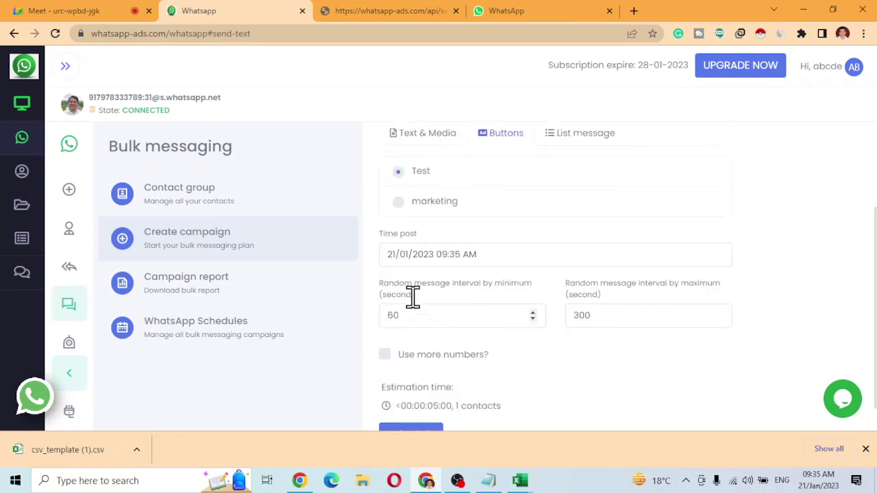
double_click(444, 315)
text(5)
key(Tab)
text(5)
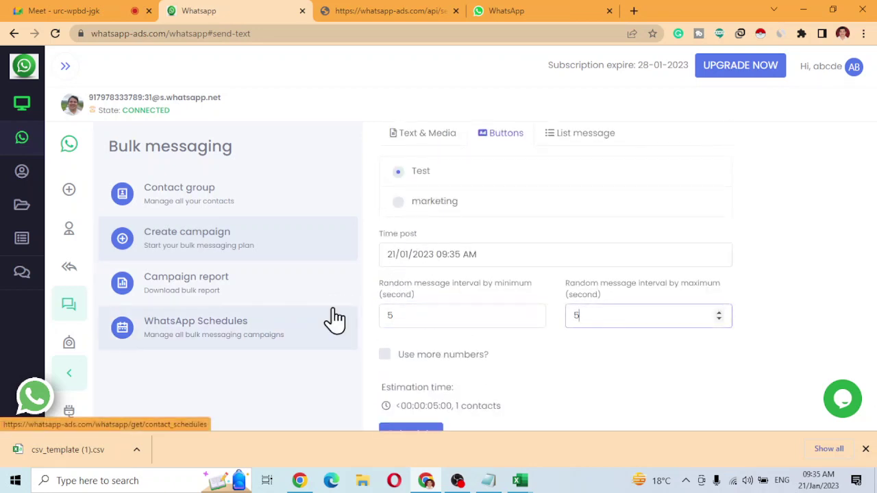
scroll(429, 361, down, 1)
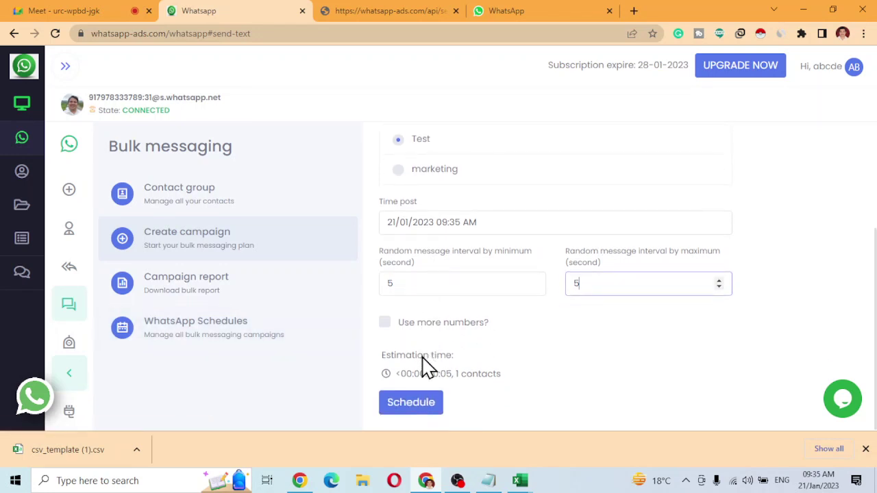
click(411, 407)
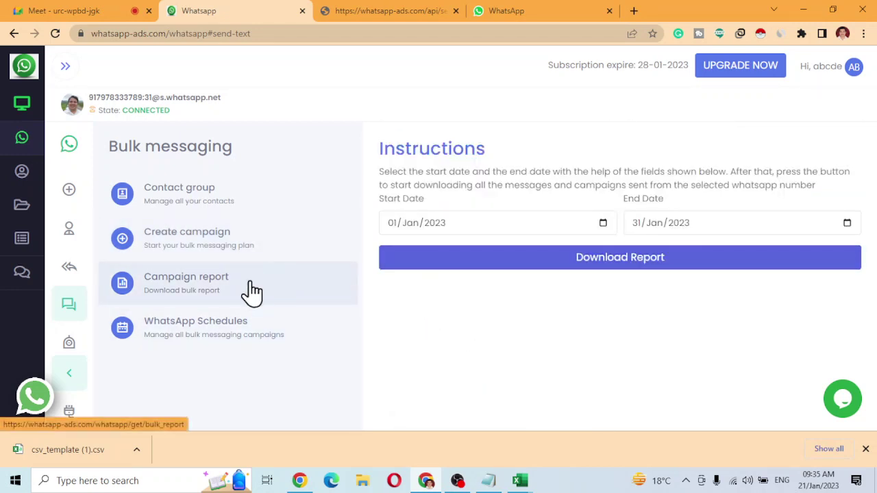
Open the WhatsApp Schedules list, then switch to the WhatsApp Web QR login tab.
click(244, 336)
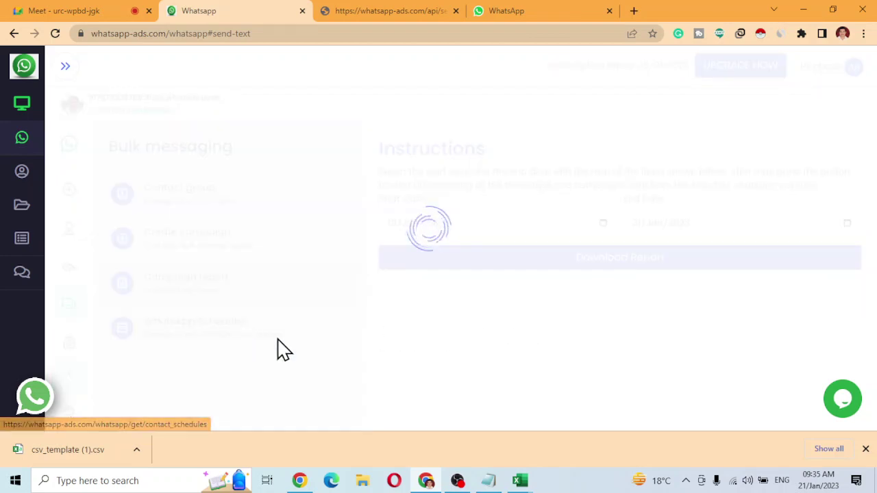
click(548, 14)
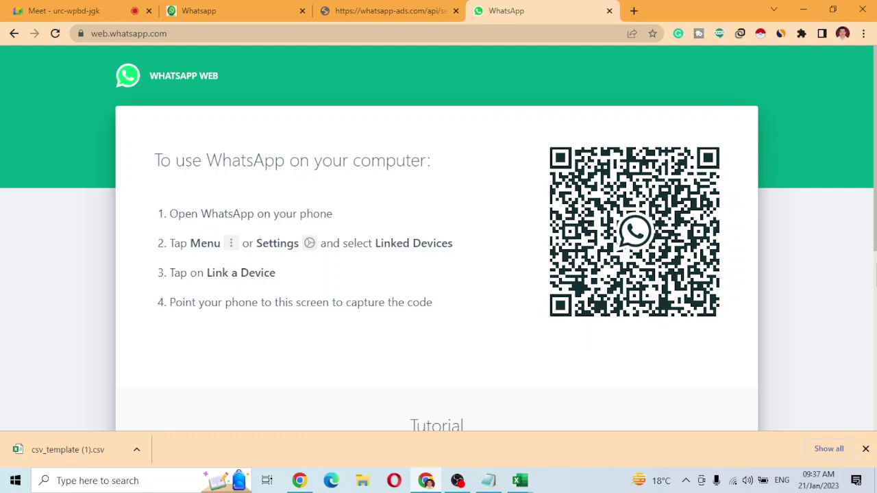
Connect the computer to the INDIA4G Wi-Fi network from the taskbar network panel.
click(735, 482)
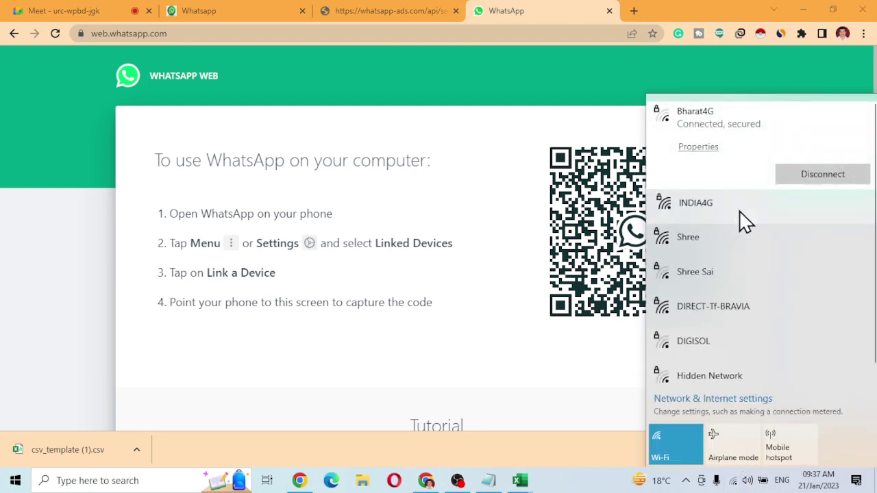
click(742, 209)
click(836, 211)
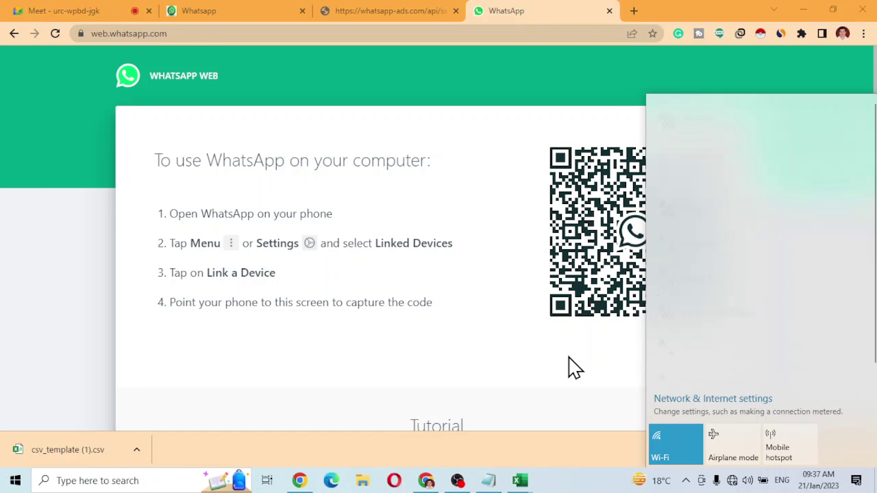
click(575, 368)
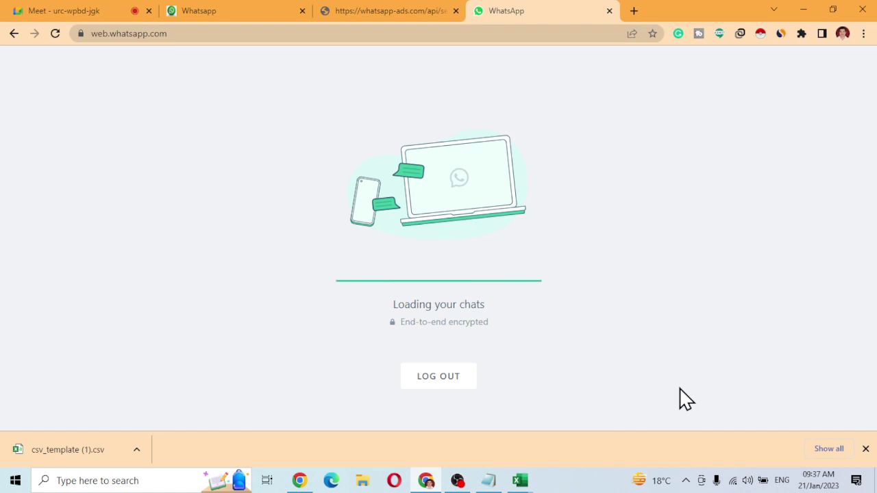
Reload the Schedules list to see testes with 1 sent, 0 pending, 0 failed, checking WhatsApp Web meanwhile.
click(197, 11)
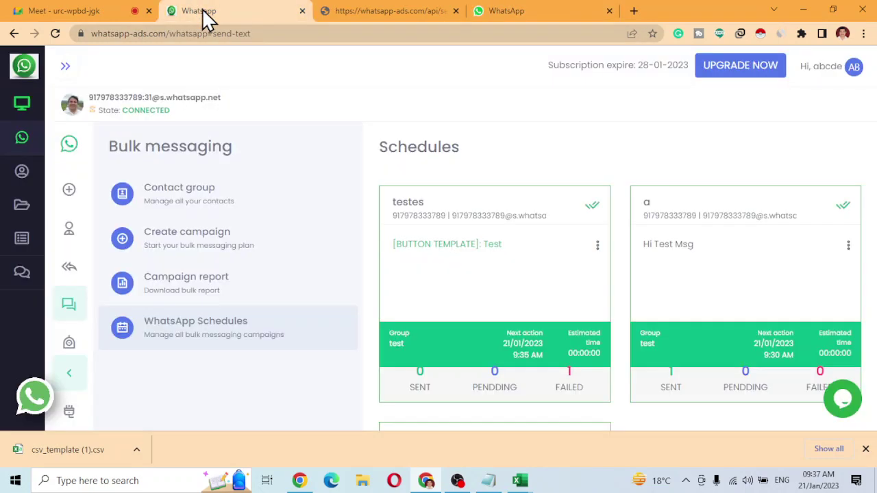
click(231, 343)
scroll(460, 374, down, 3)
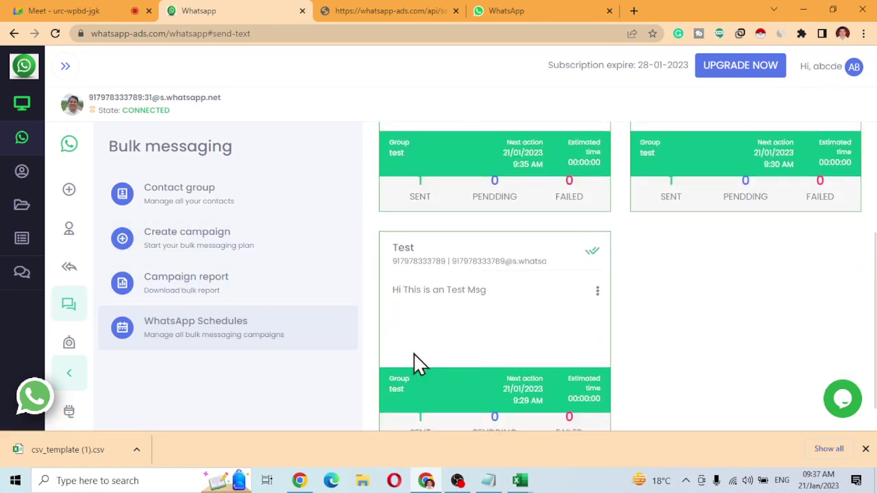
scroll(417, 364, up, 1)
scroll(400, 311, up, 2)
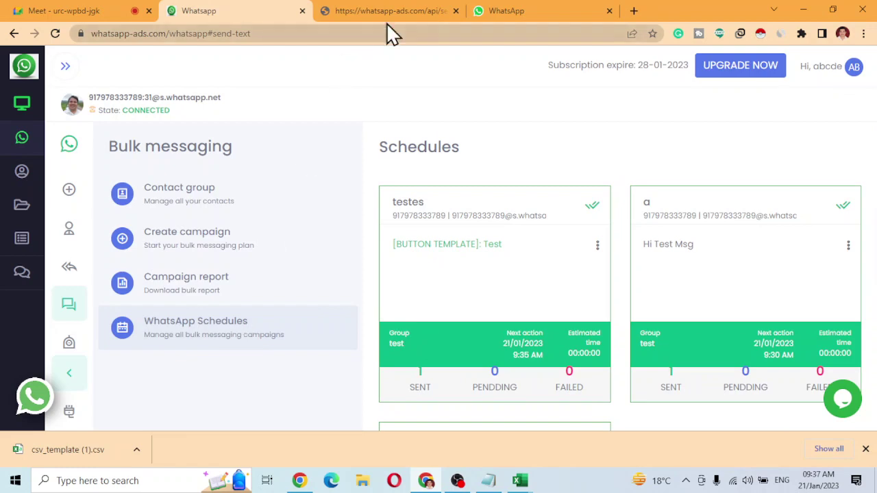
click(500, 11)
click(245, 11)
click(542, 6)
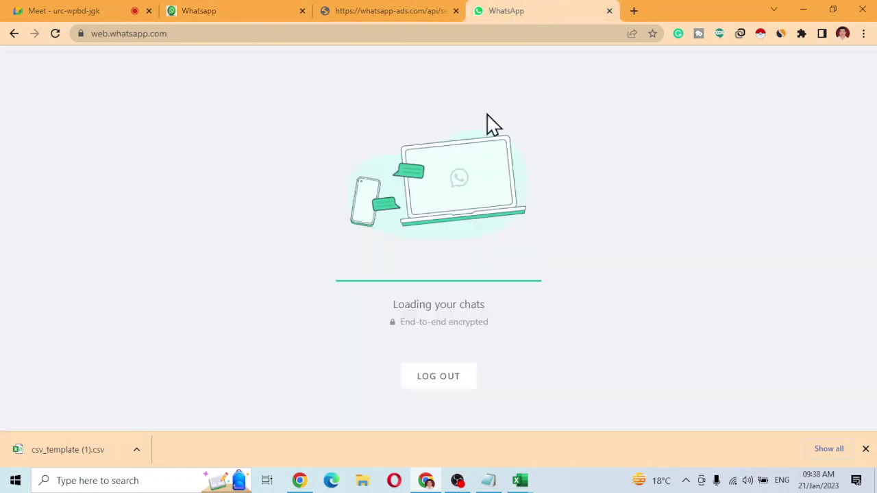
click(240, 17)
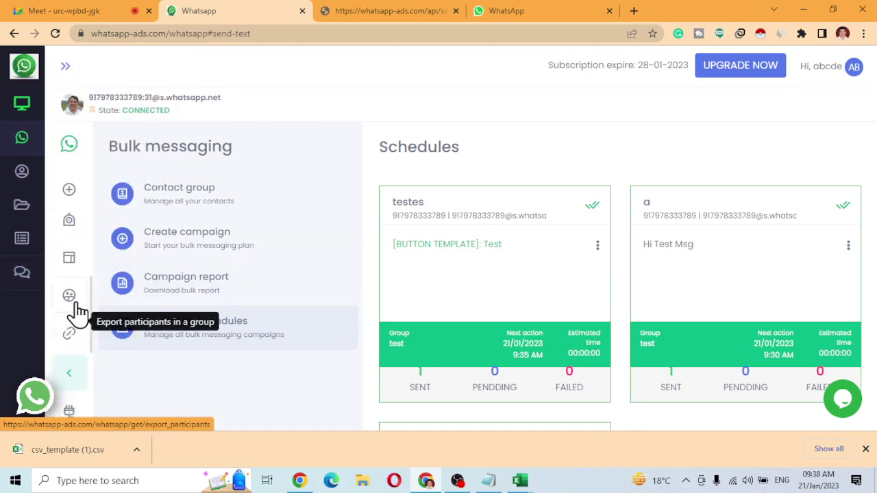
Start a new list message template under Template > List message template.
click(71, 269)
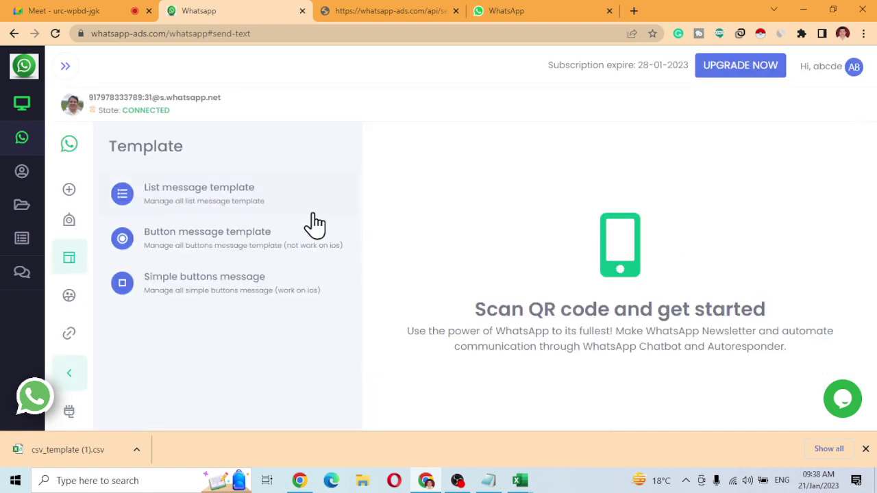
click(226, 215)
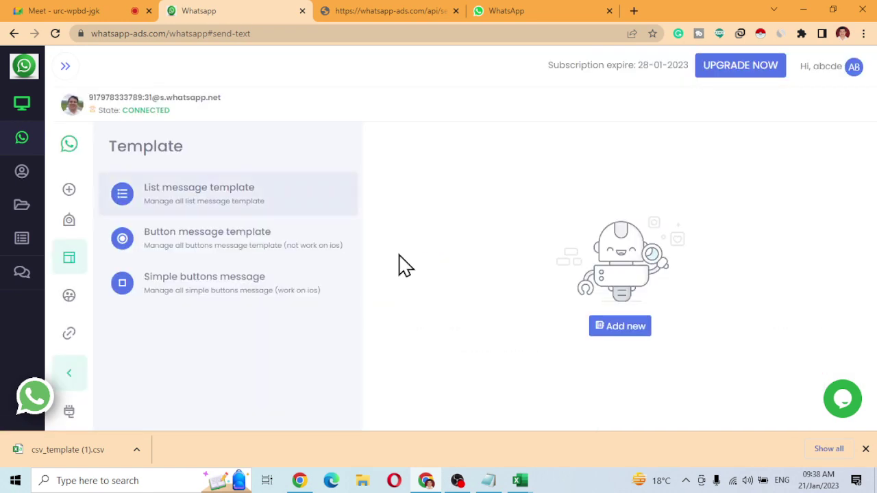
click(617, 327)
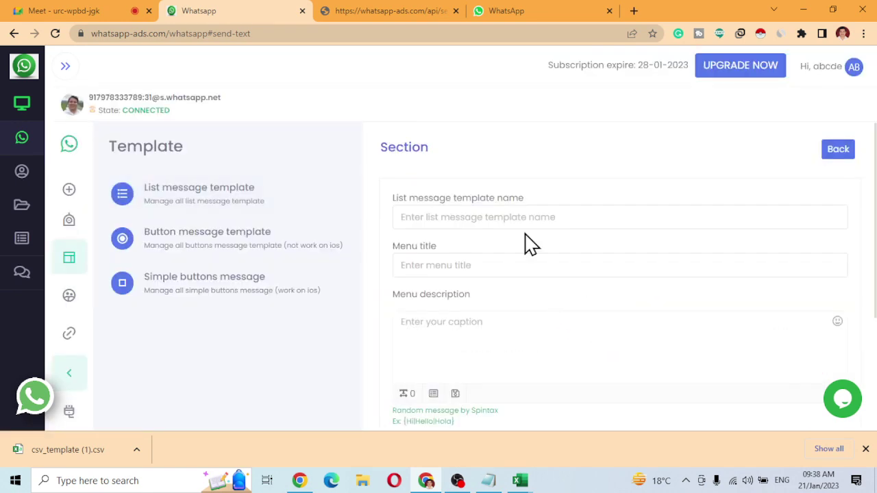
Enter name 'List', menu 'Menu', message 'Test Msg', footer 'Select Option', button 'More Info', and add a section.
click(450, 217)
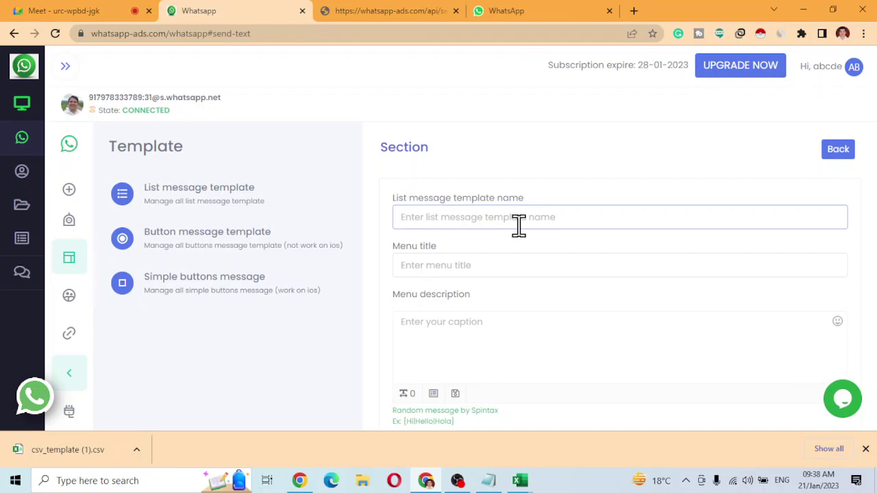
text(List)
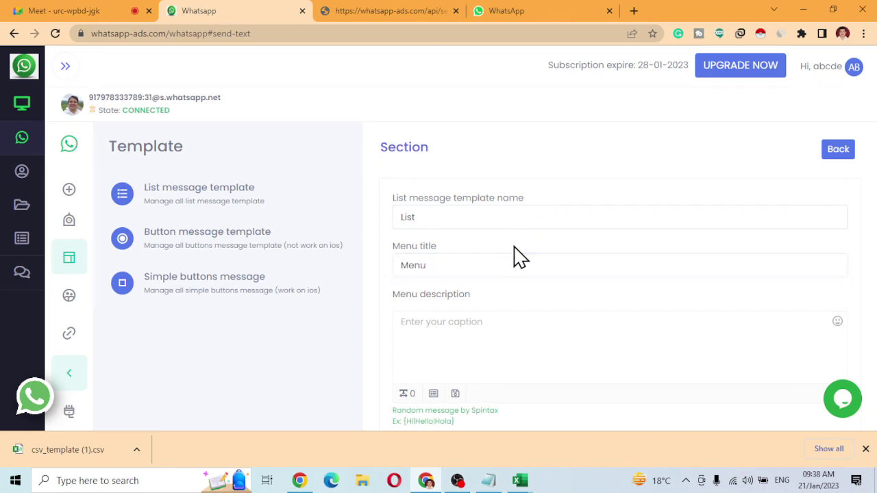
text(Test Msg)
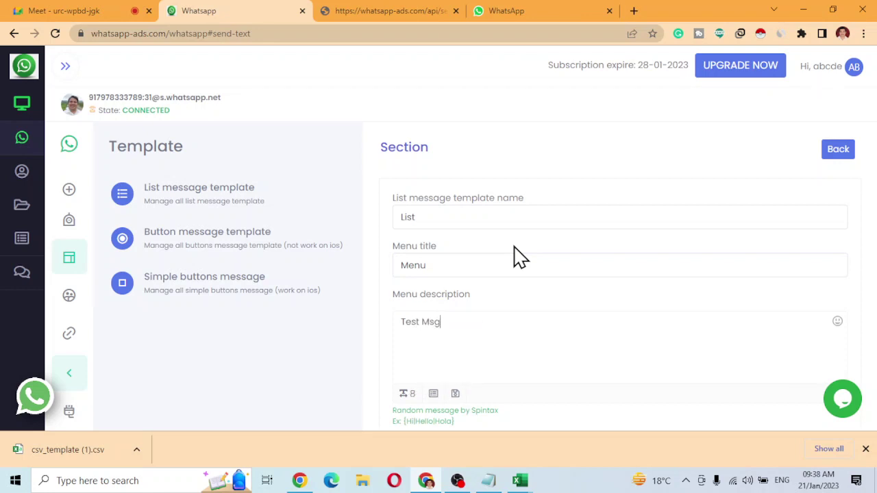
scroll(489, 265, down, 3)
key(Tab)
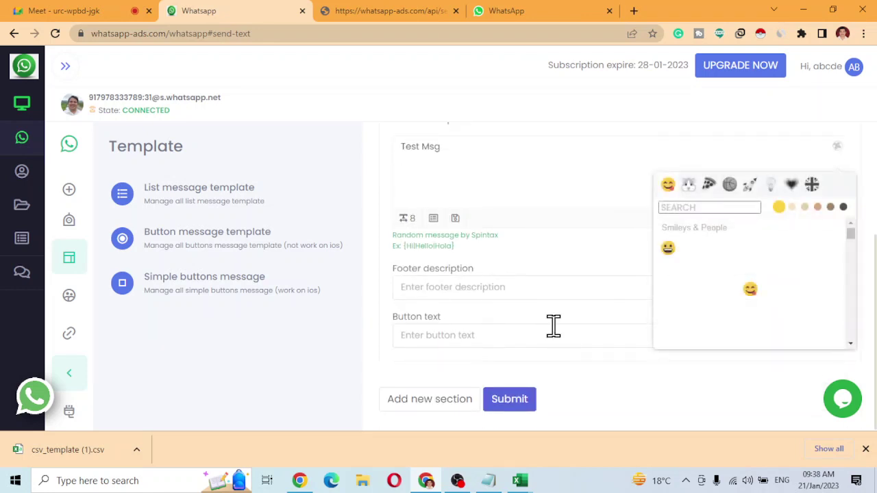
click(468, 288)
text(Select Option)
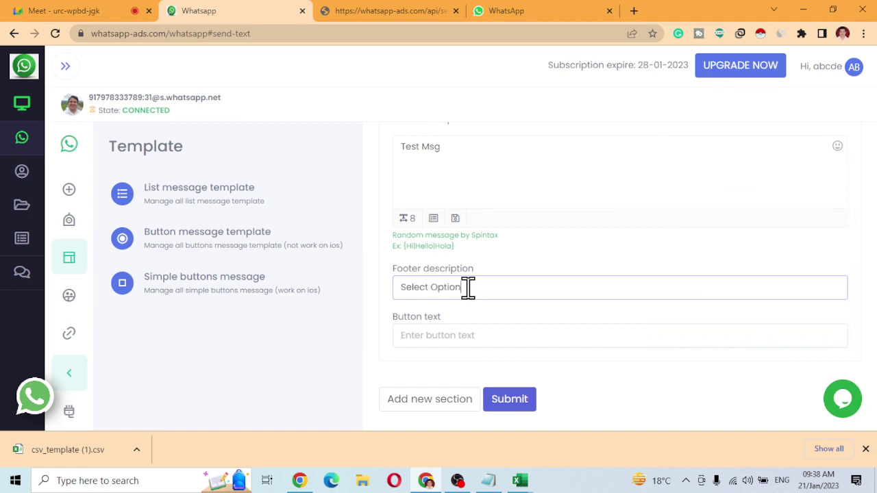
click(454, 342)
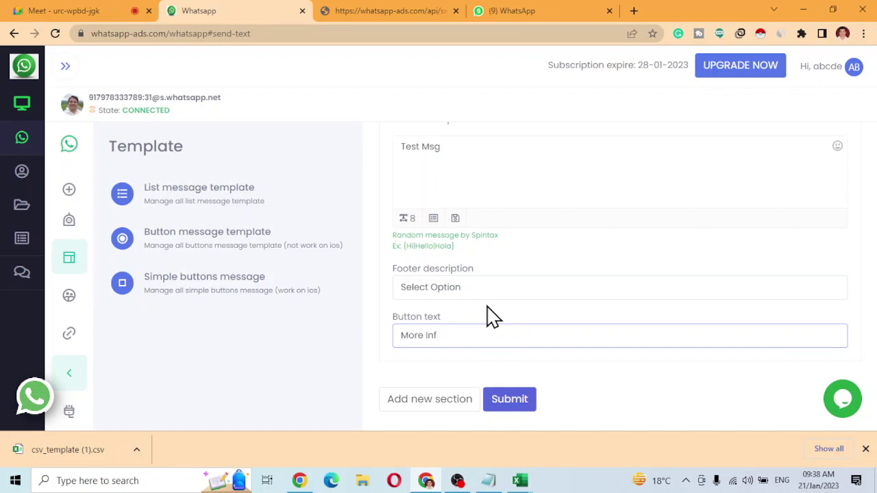
click(456, 406)
scroll(549, 370, down, 1)
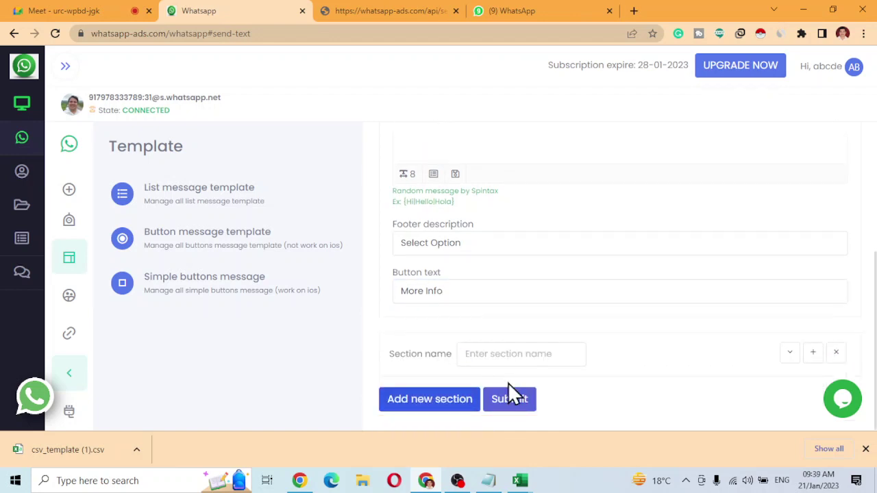
Name the first section Courses and give it a single MSCIT/MKCL option.
click(526, 354)
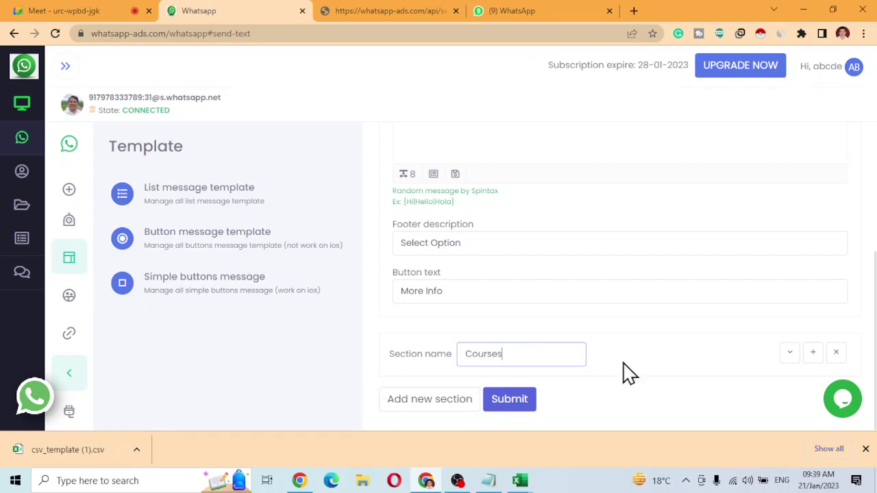
click(813, 363)
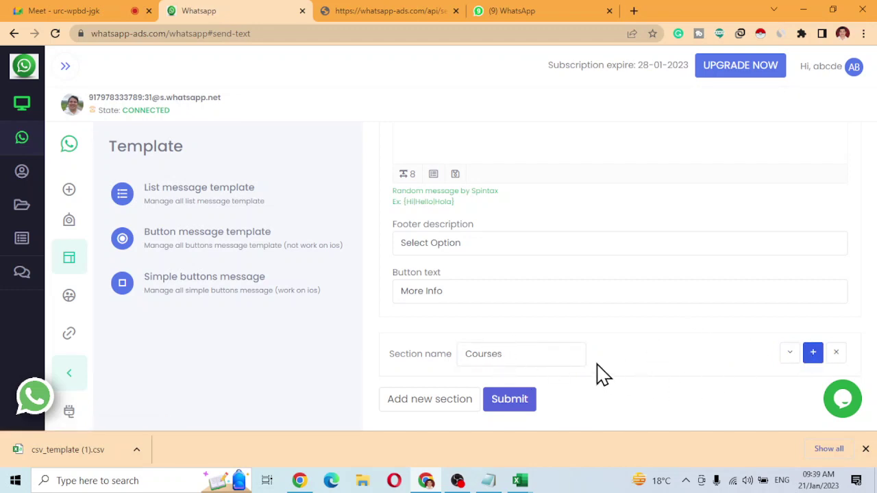
click(788, 355)
click(448, 409)
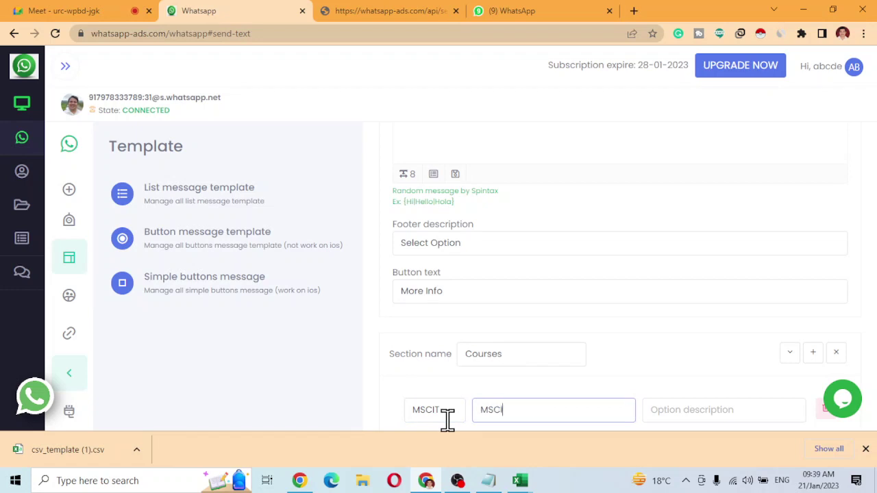
key(Tab)
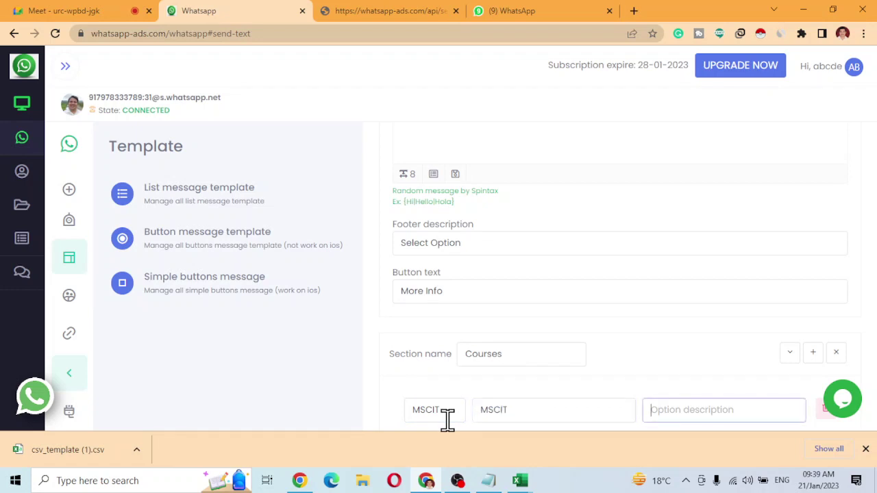
text(MKCL)
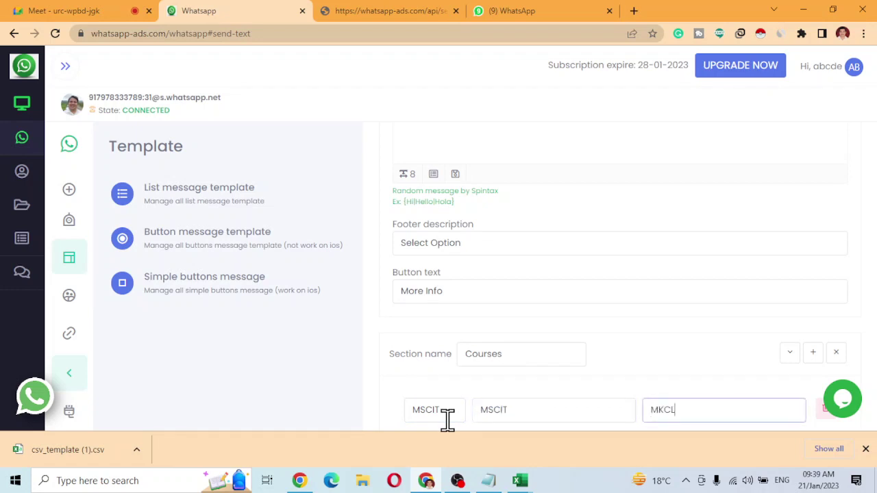
scroll(447, 421, down, 1)
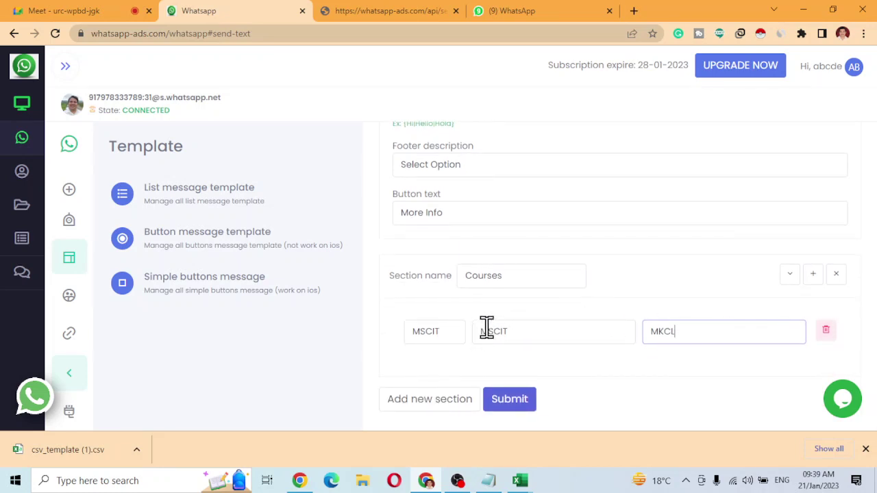
click(811, 275)
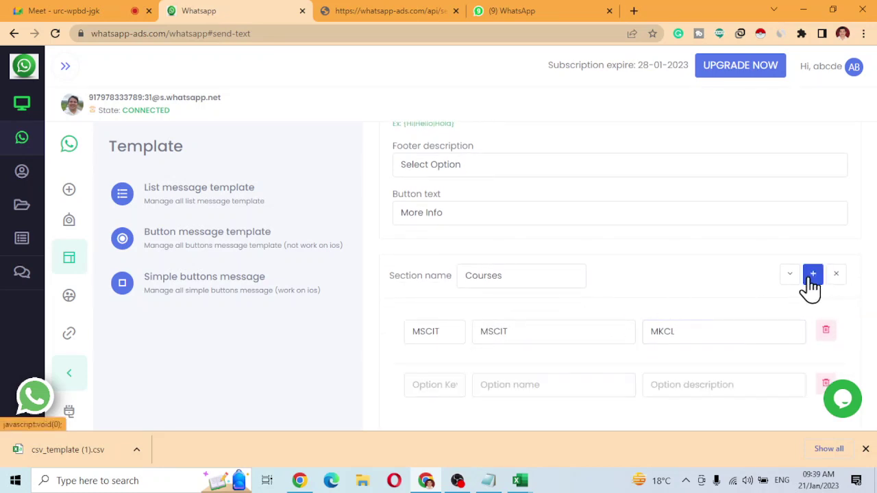
click(826, 384)
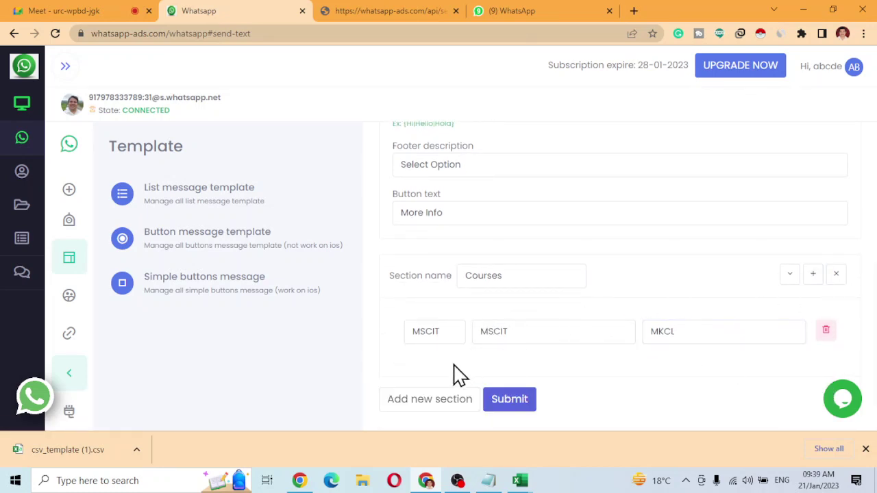
Add a Hardware section with option LAPTOP / Dell and submit the list template.
click(433, 403)
scroll(483, 386, down, 1)
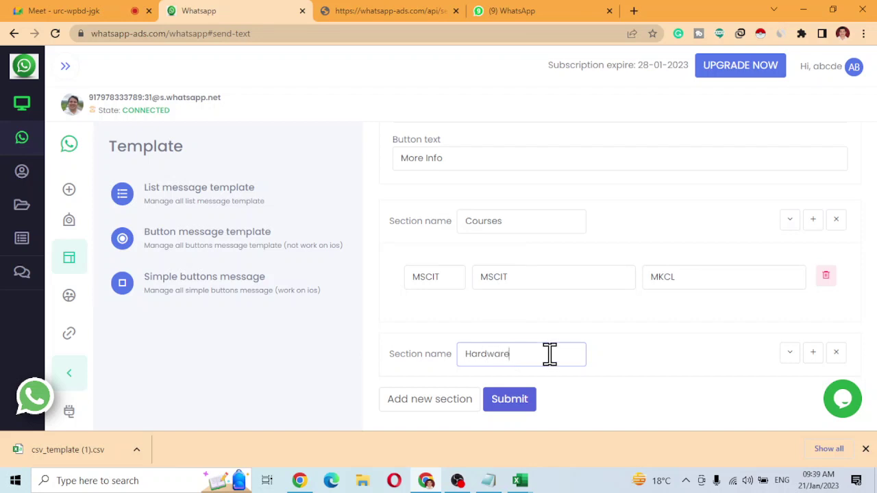
click(813, 355)
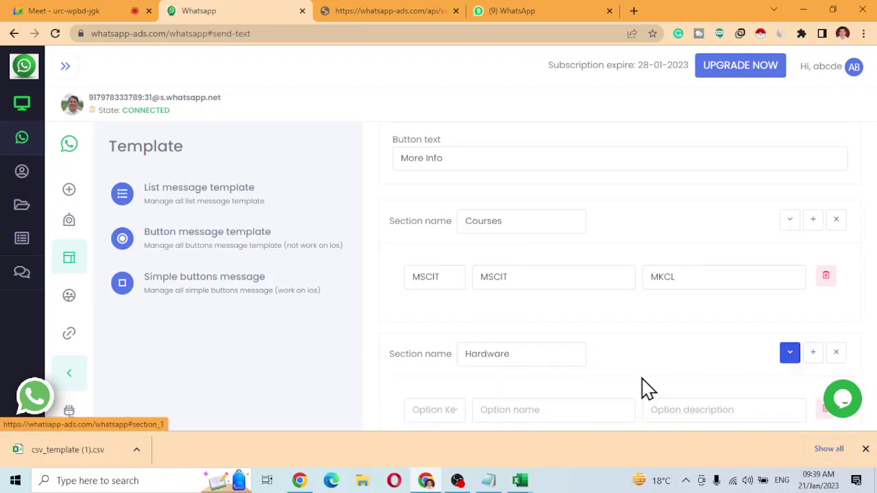
click(437, 411)
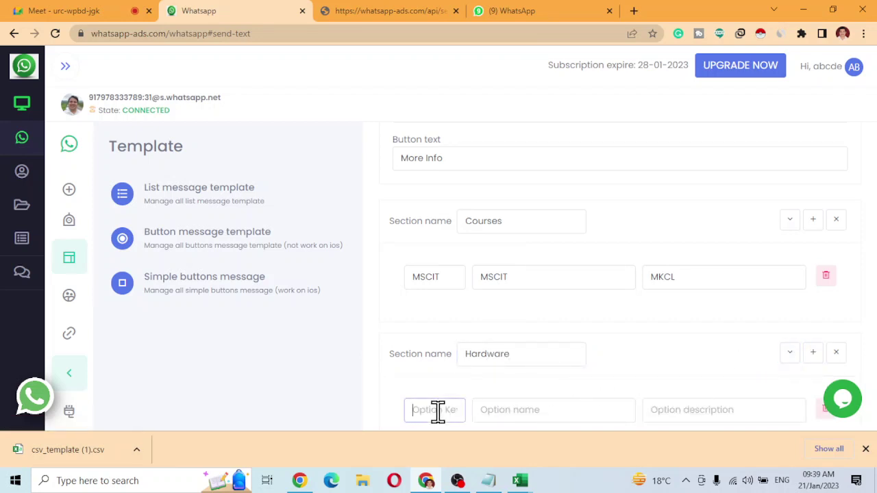
text(LAPTOP)
key(Tab)
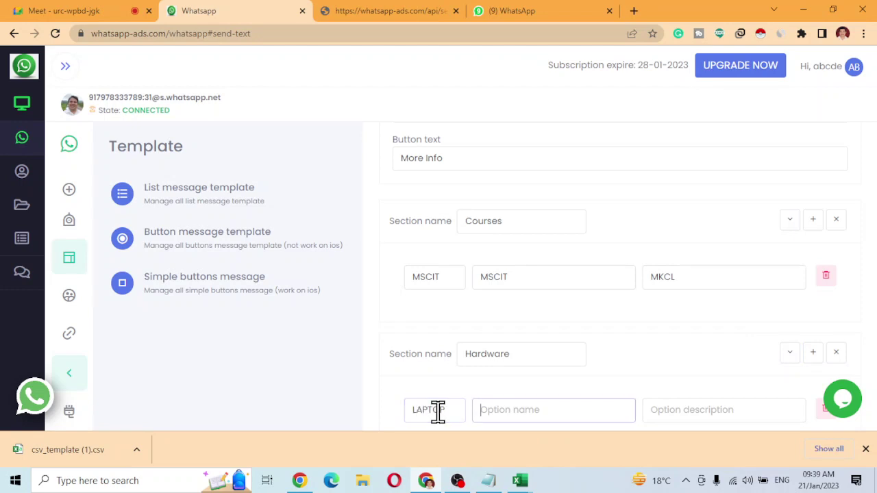
text(Dell)
key(Tab)
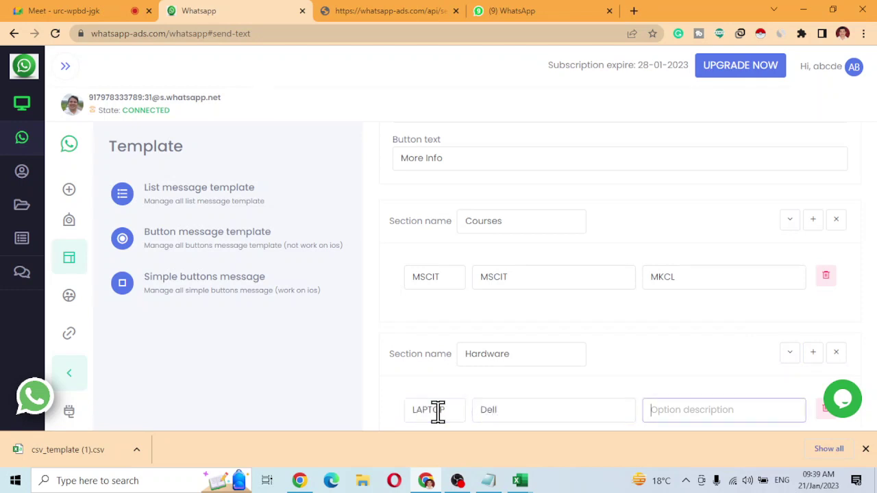
text(askdjflk jasd)
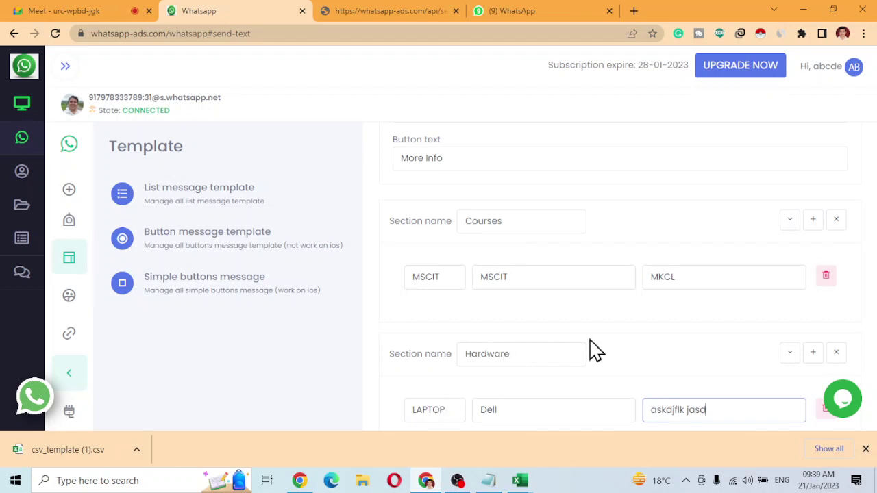
scroll(589, 352, down, 1)
click(505, 404)
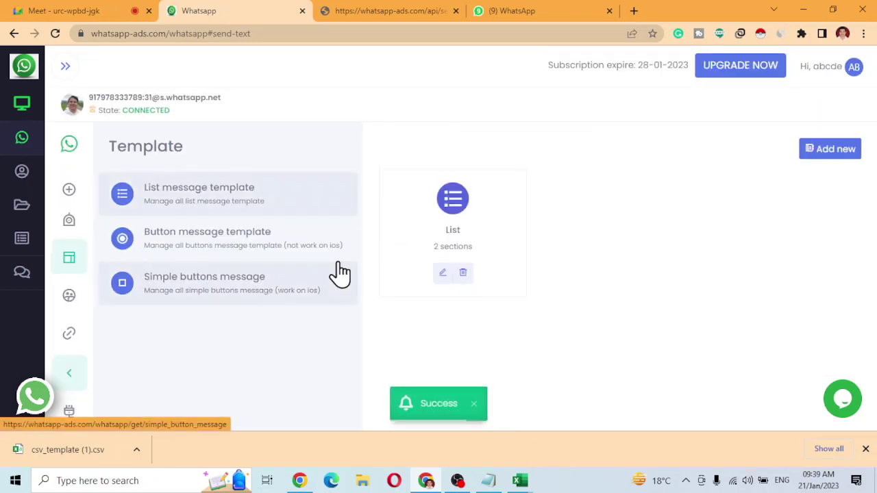
Start a new bulk campaign named sadf targeting the test contact group.
scroll(67, 240, up, 1)
scroll(67, 267, up, 1)
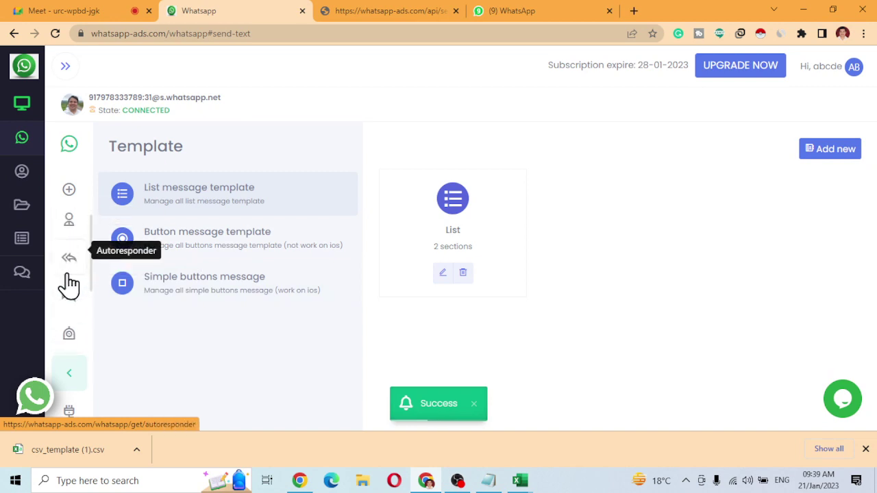
click(73, 300)
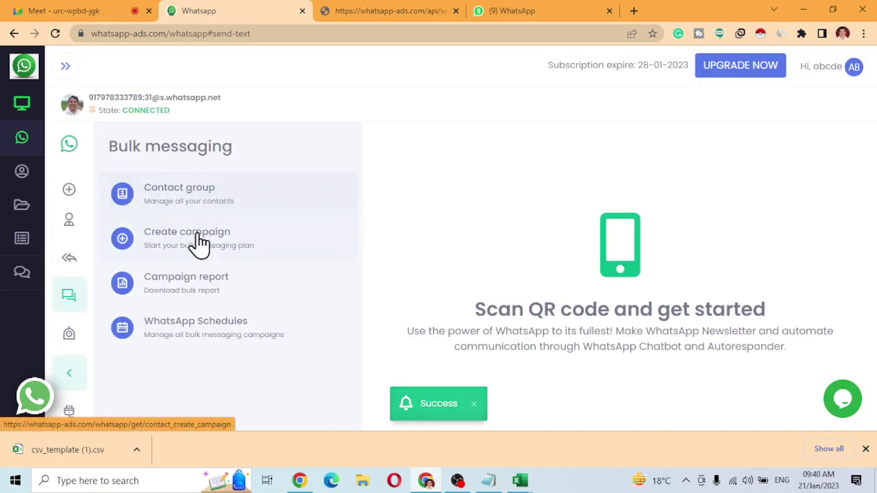
click(196, 245)
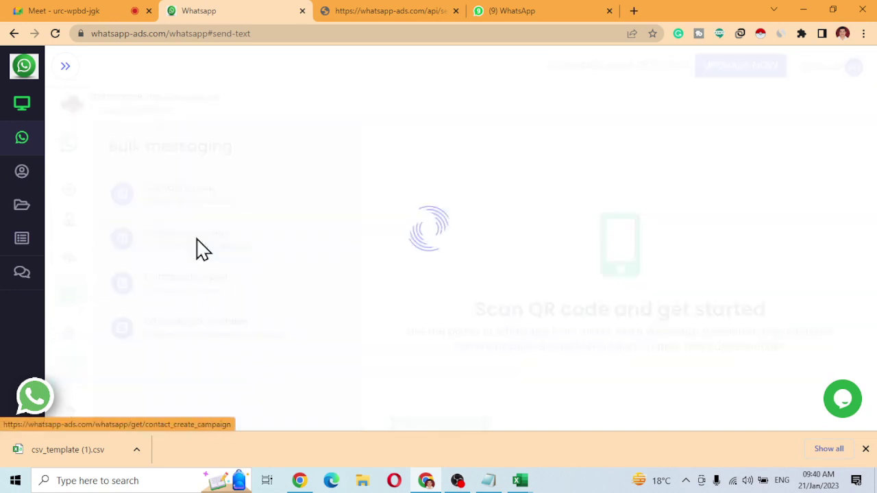
click(446, 194)
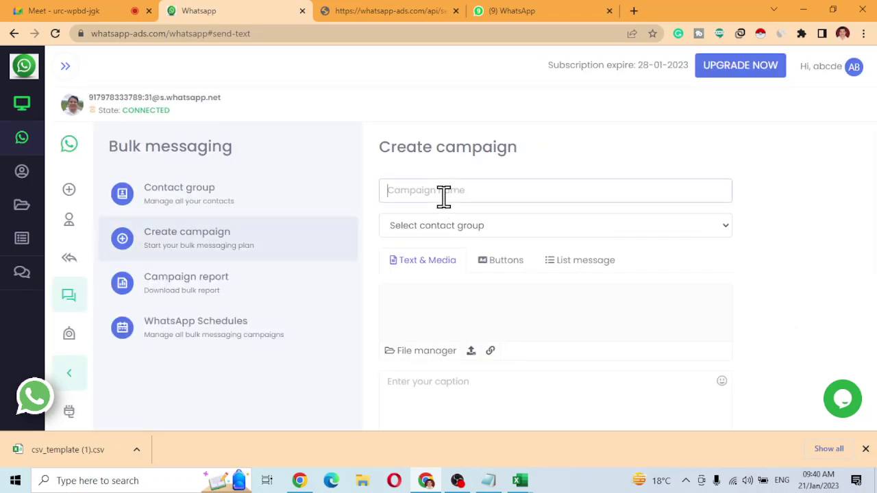
text(sadf)
click(440, 228)
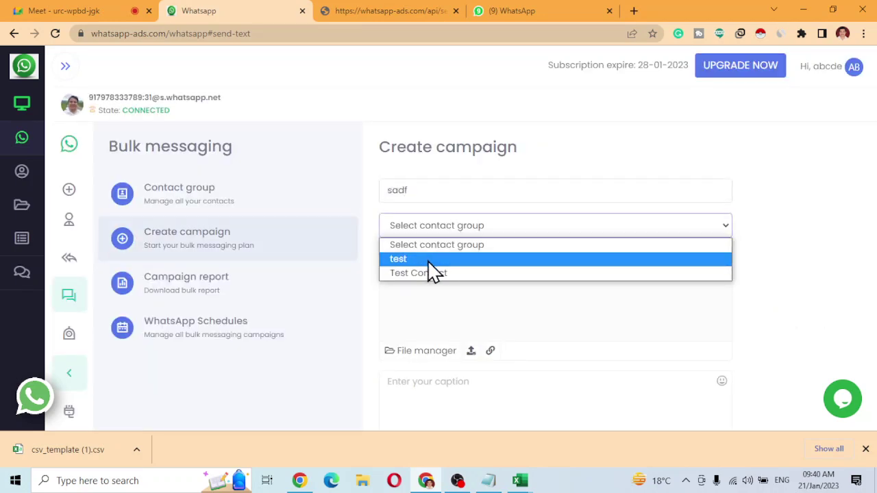
click(427, 261)
Send it as a List message with 5 and 5 second intervals and schedule it.
click(569, 266)
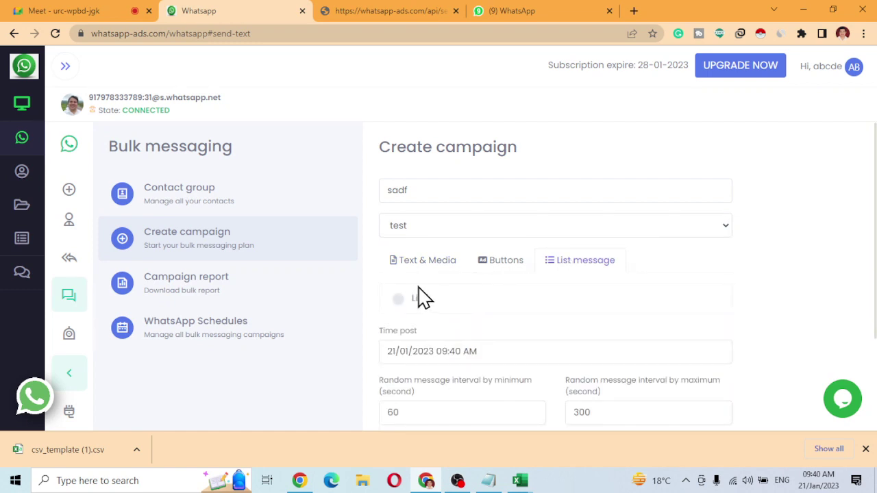
scroll(431, 357, down, 3)
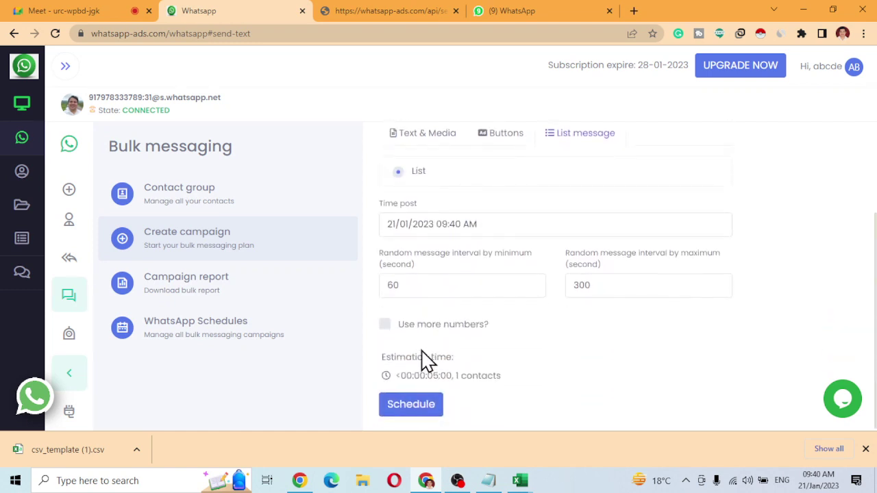
double_click(415, 284)
text(5)
key(Tab)
text(5)
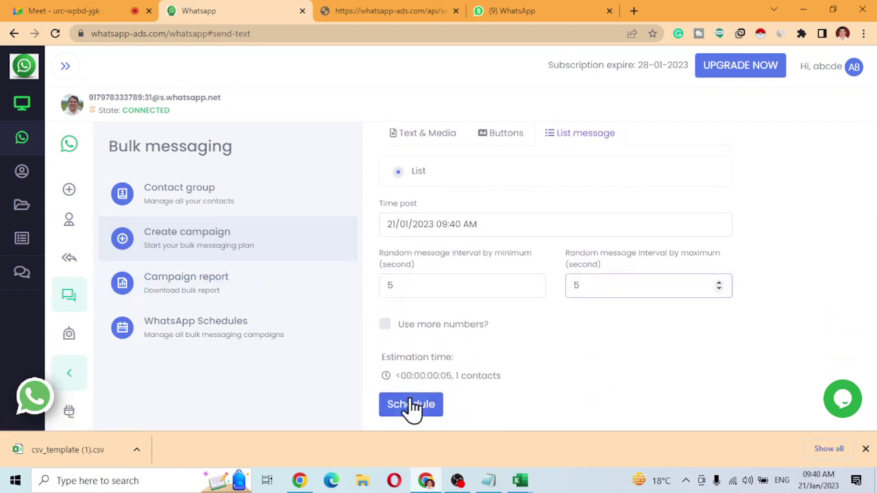
click(412, 404)
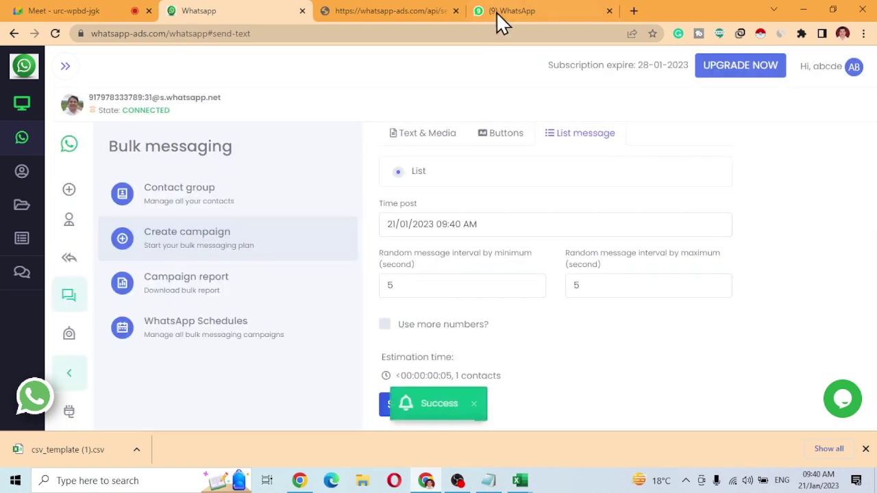
click(510, 11)
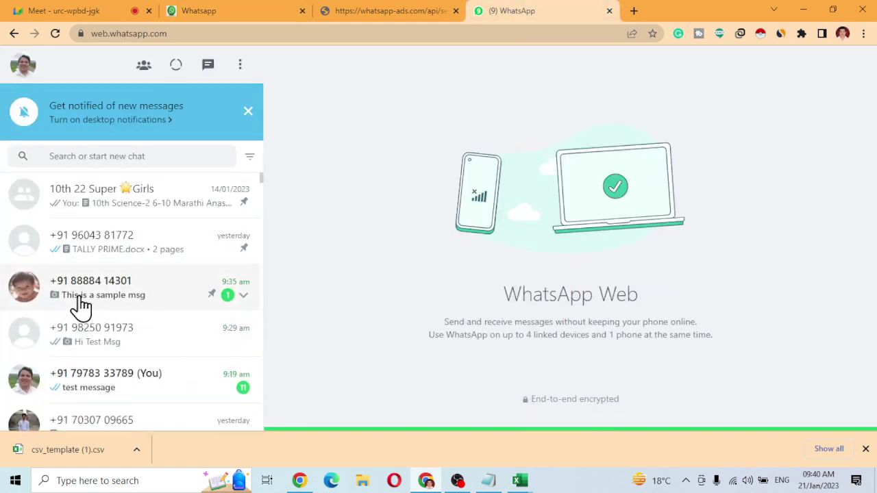
In WhatsApp Web, reply interested to the sample message card and browse the related chats.
click(86, 302)
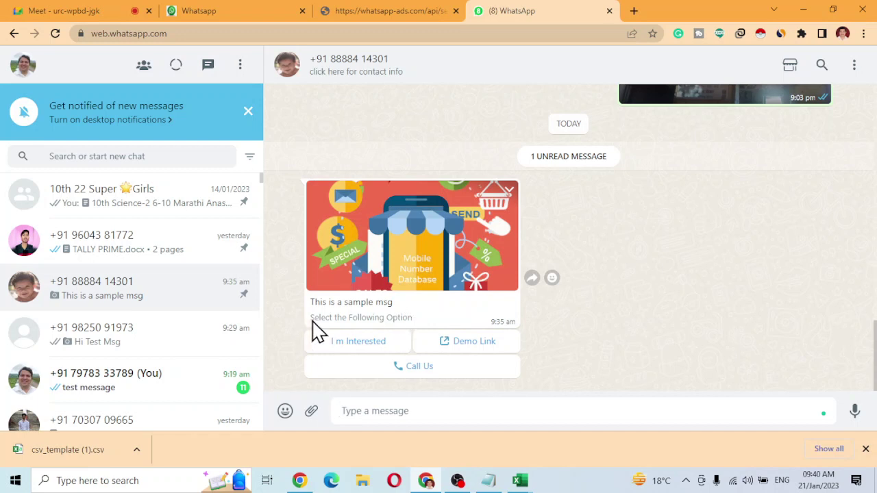
click(390, 343)
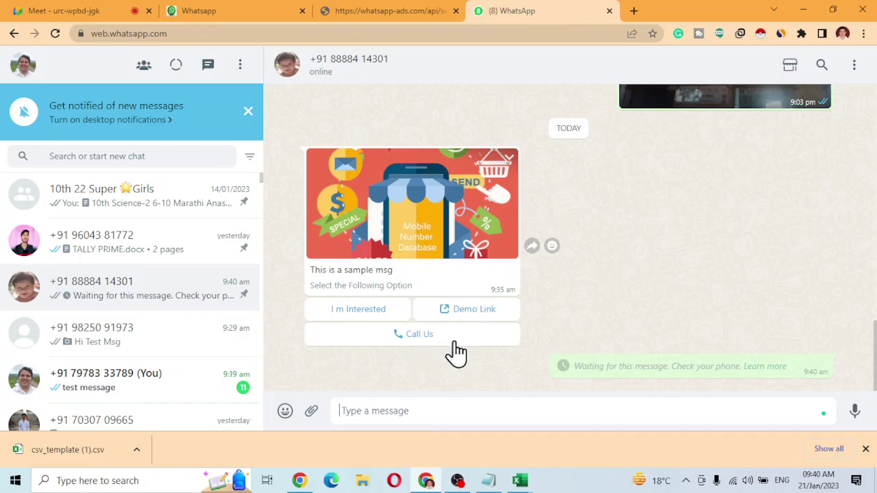
click(149, 388)
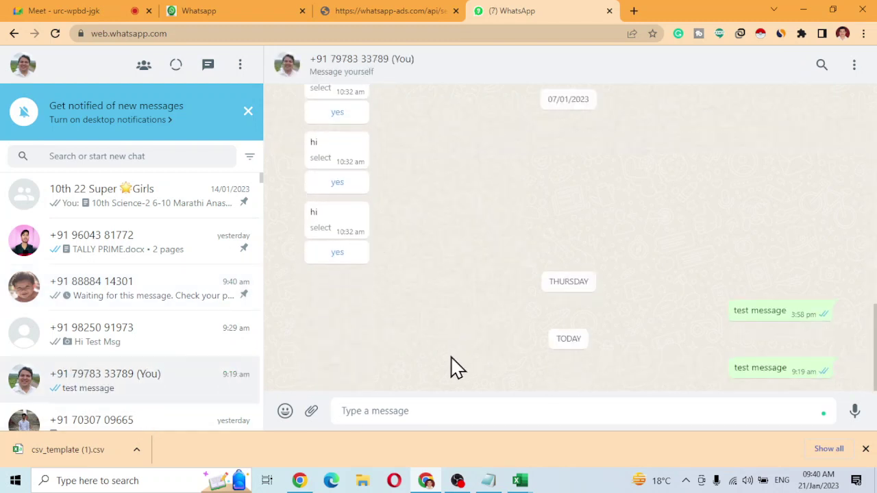
click(104, 293)
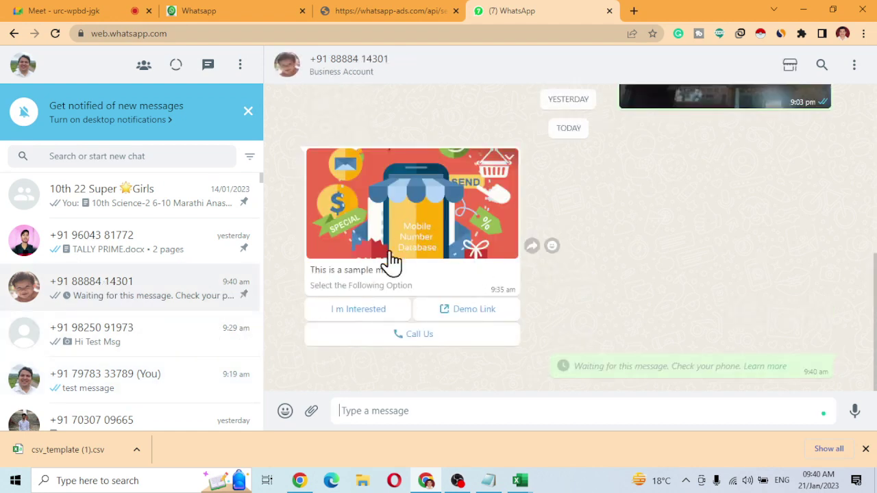
click(134, 353)
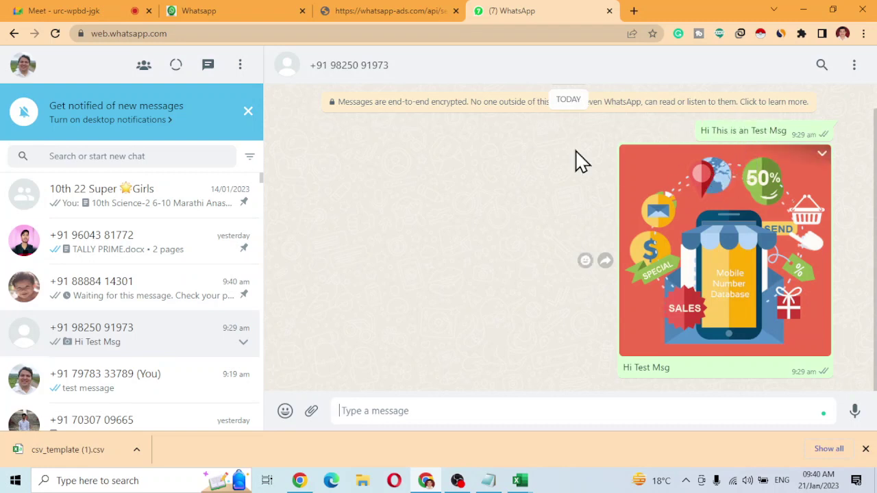
click(180, 295)
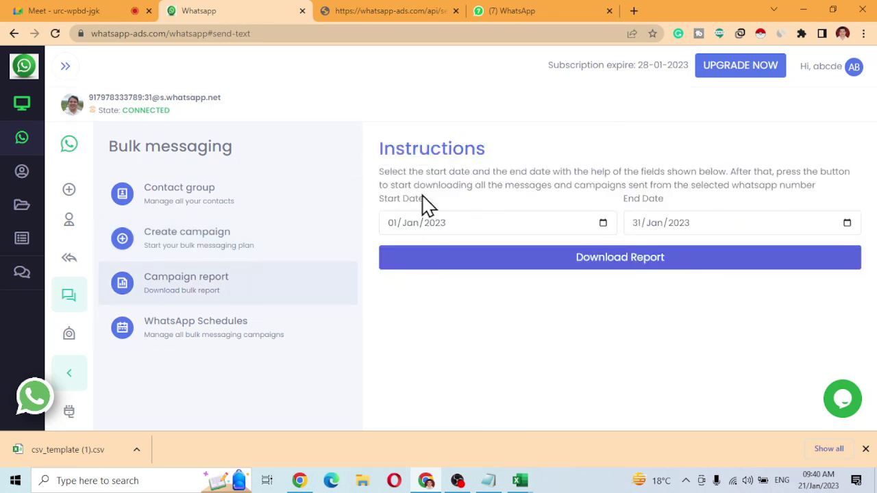
Open a new Create campaign form in Whatsapp Ads, briefly checking WhatsApp Web.
click(198, 245)
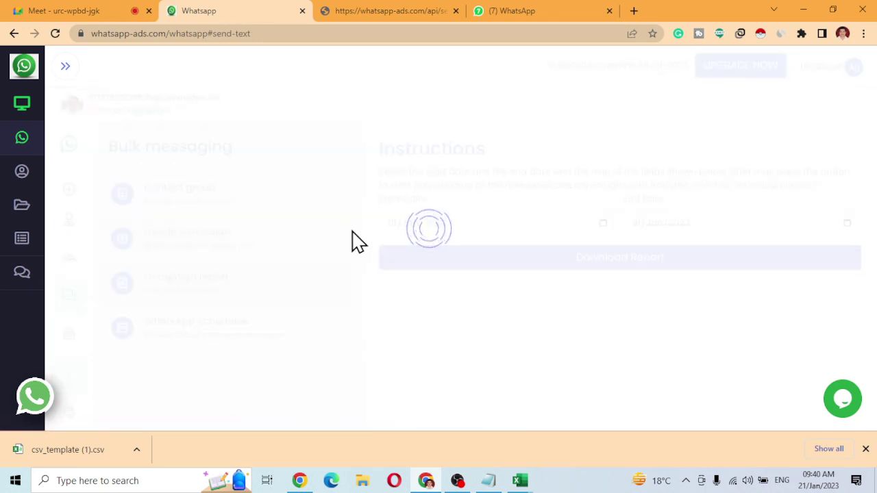
click(590, 11)
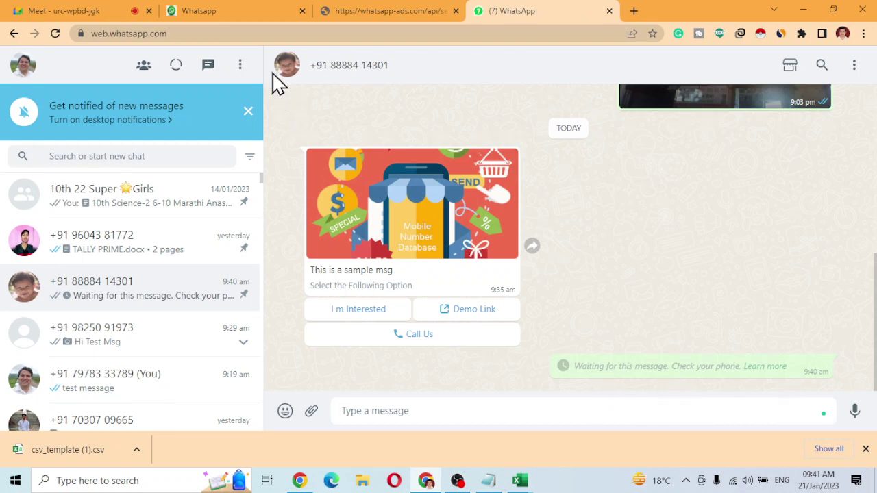
click(254, 17)
Schedule campaign sfda for the test group using the List message template at 5-second intervals.
click(514, 195)
text(sfda)
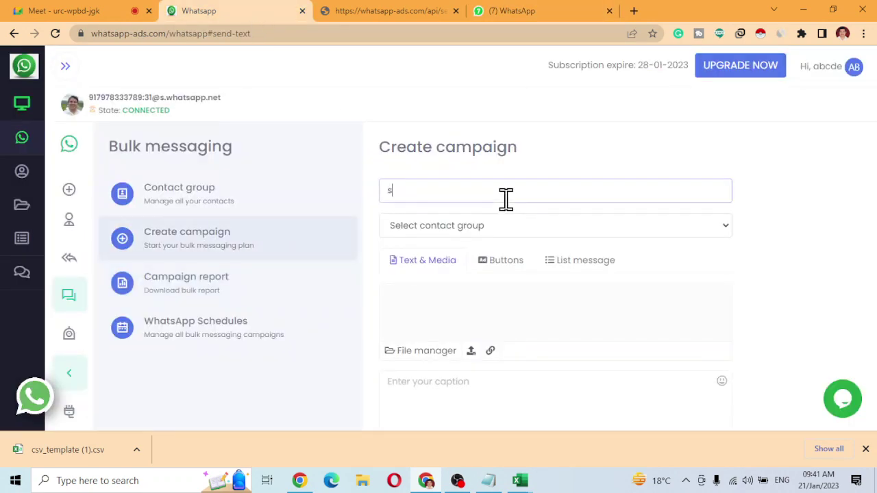
click(457, 230)
click(444, 260)
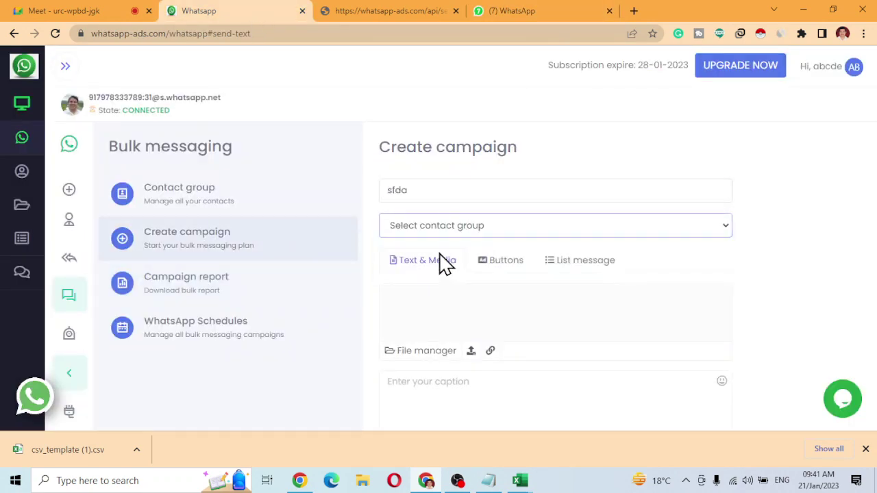
click(587, 265)
click(405, 307)
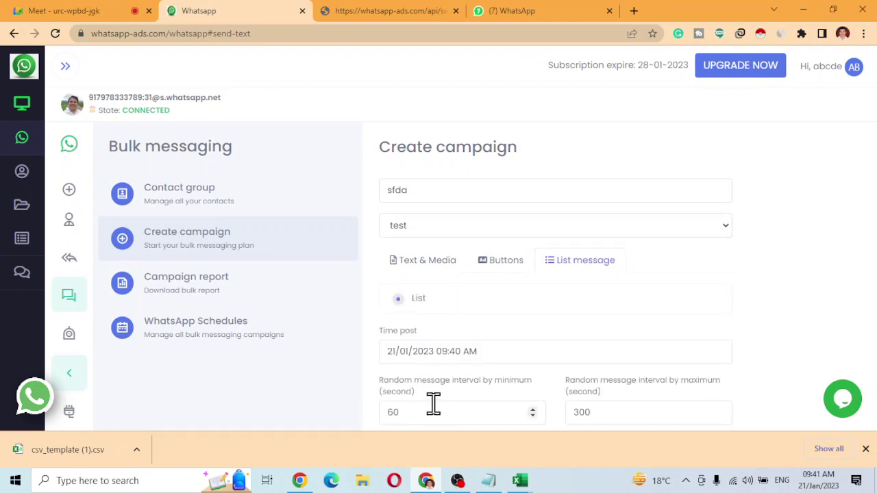
drag(432, 412, 302, 412)
text(5)
key(Tab)
text(5)
scroll(435, 356, down, 2)
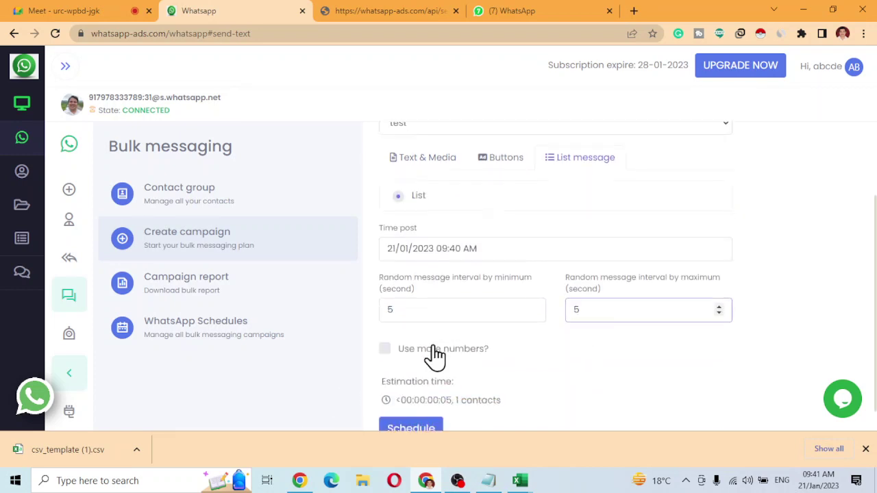
click(415, 404)
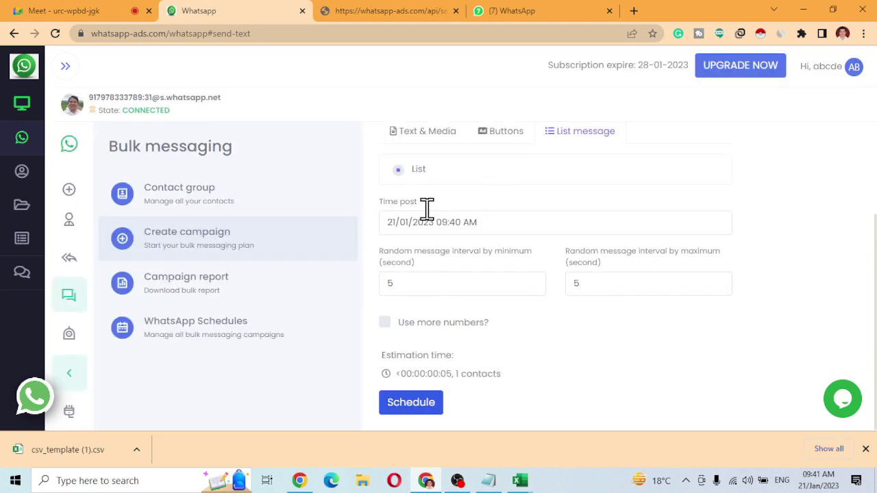
Check WhatsApp Web and refresh the Schedules list until sfda shows 1 pending message.
click(535, 15)
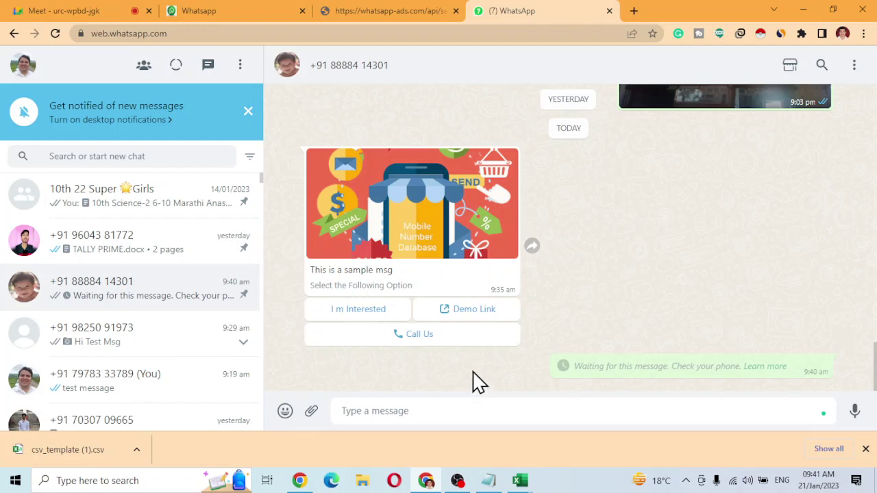
click(240, 10)
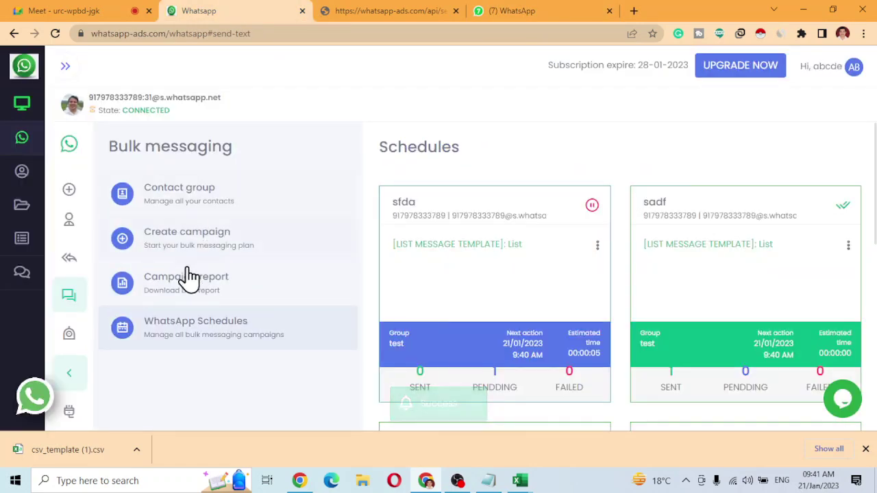
click(205, 341)
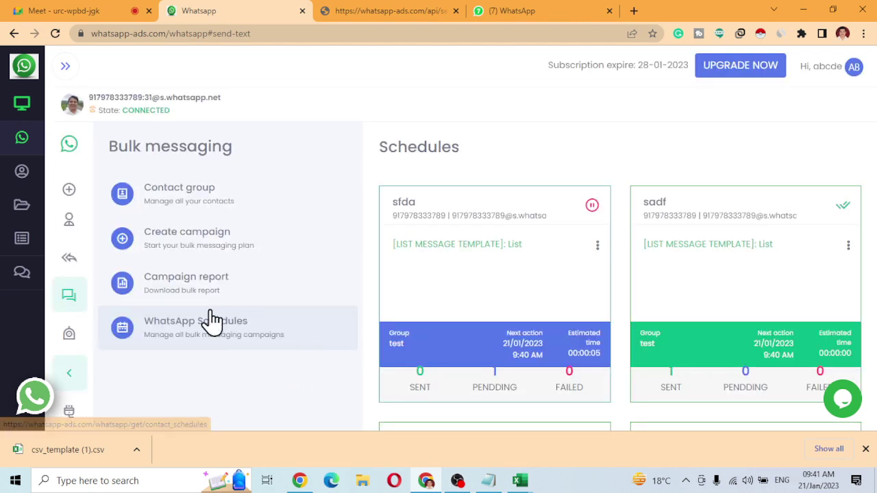
click(209, 329)
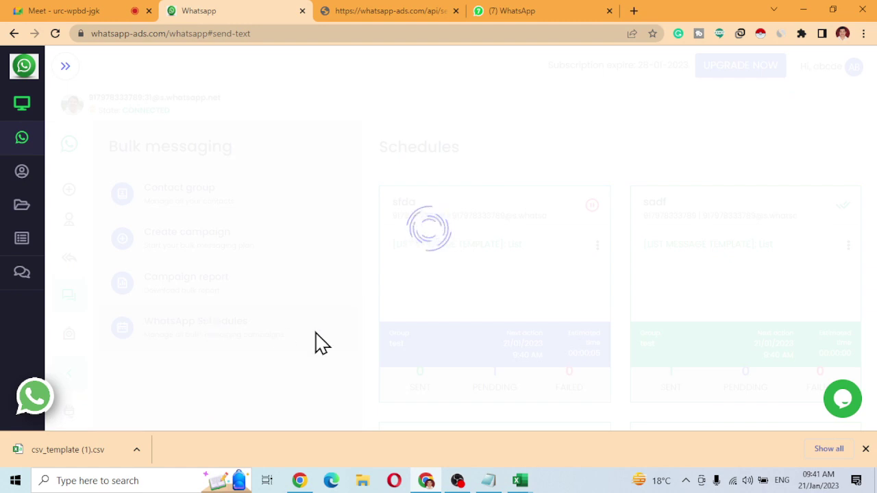
click(509, 11)
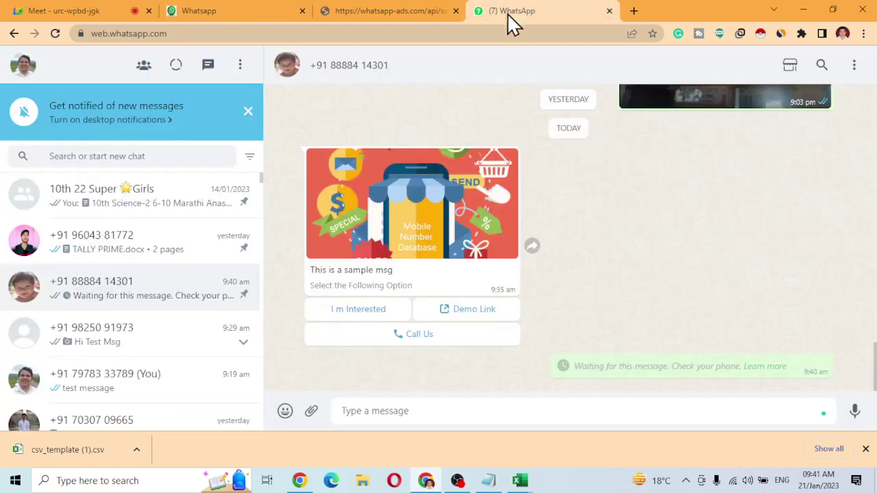
click(210, 11)
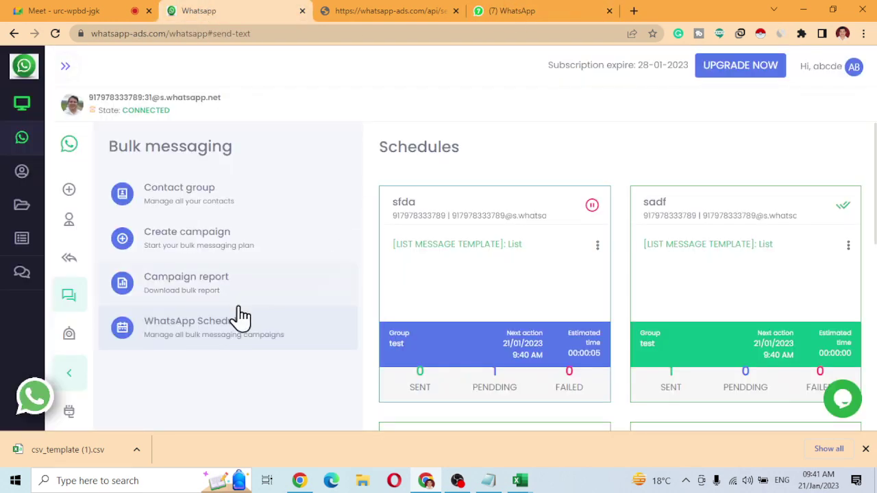
click(215, 343)
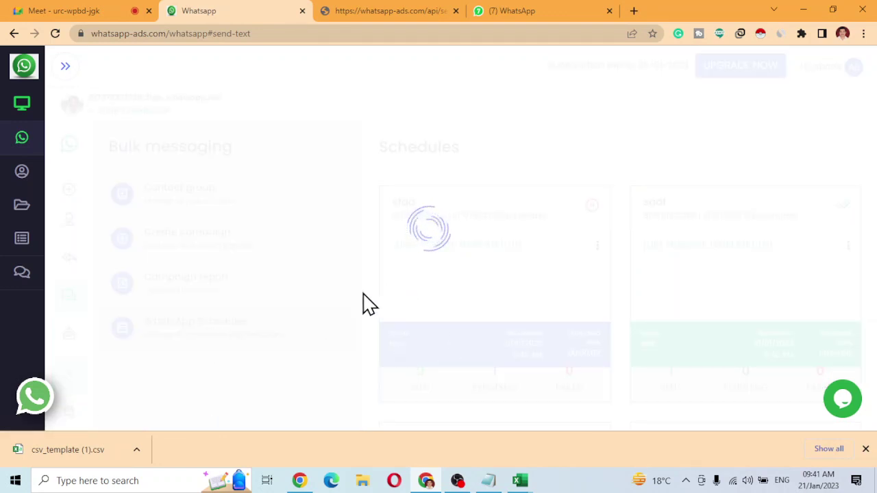
click(205, 248)
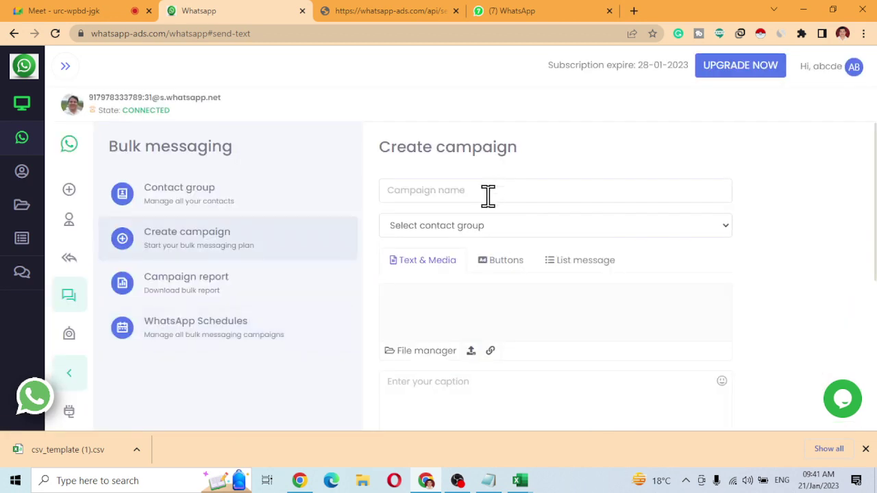
Schedule campaign tes for the test group as a list message with 5-second intervals.
click(487, 193)
text(tes)
click(461, 230)
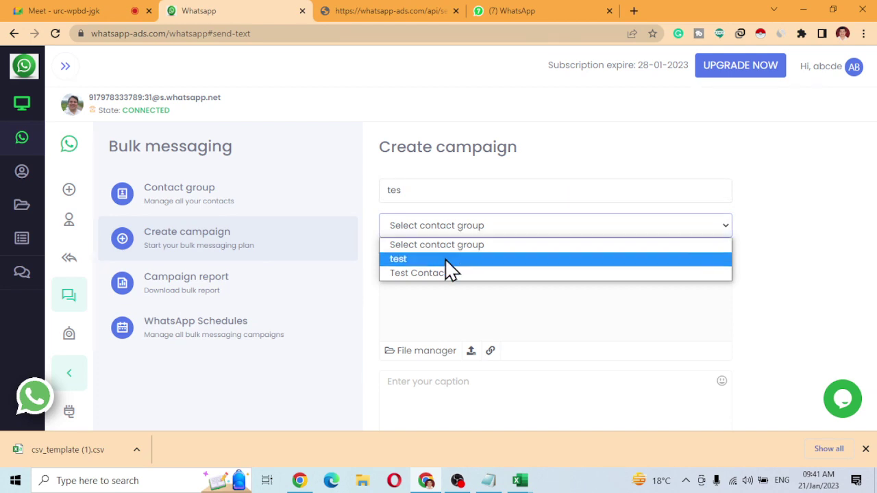
click(447, 258)
click(557, 272)
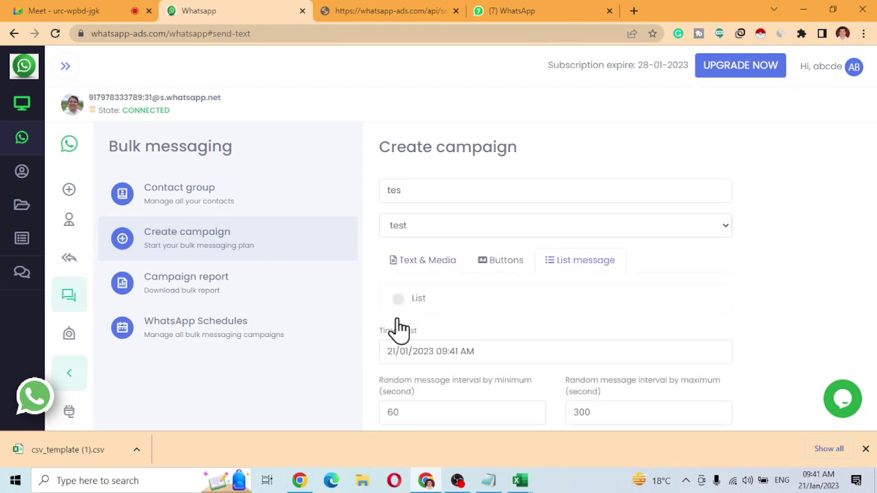
double_click(414, 412)
text(5)
key(Tab)
text(5)
scroll(403, 372, down, 3)
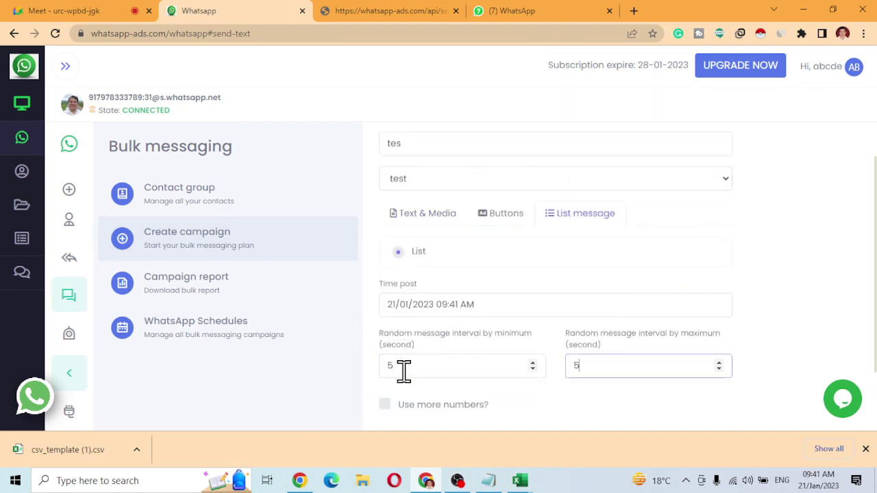
click(419, 416)
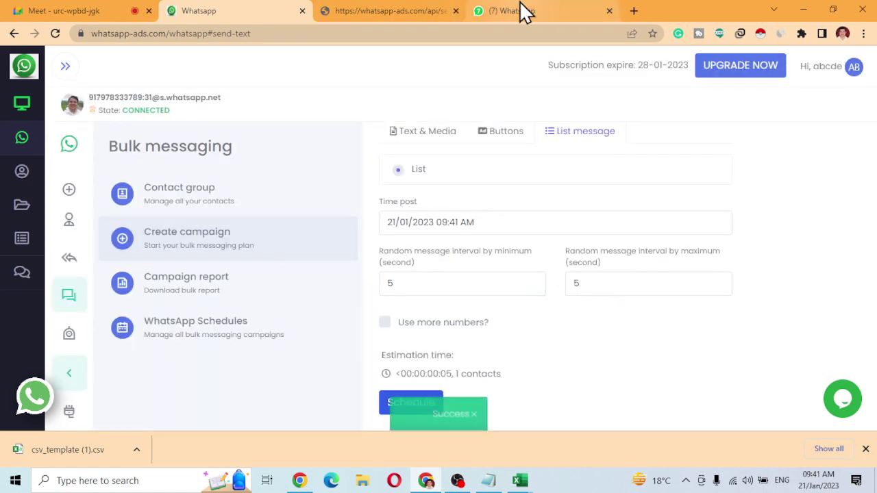
Check the WhatsApp Web chats with the Hi Test Msg image and the sample message card.
click(516, 11)
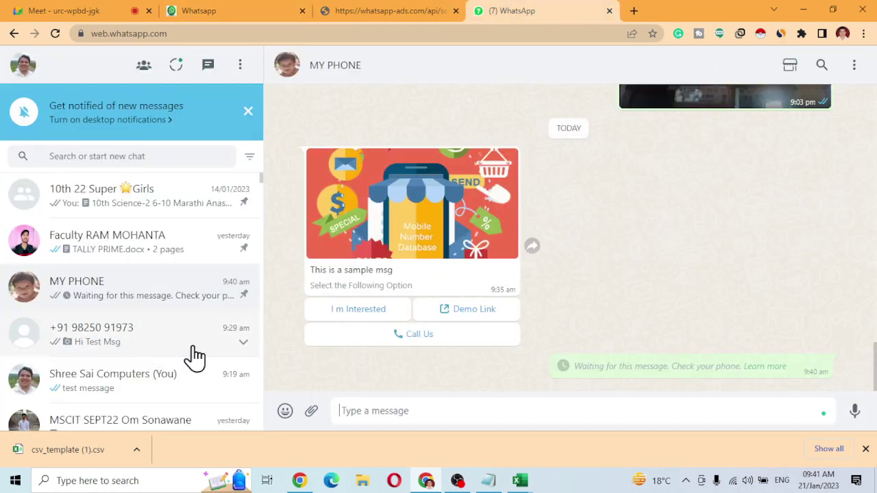
click(259, 339)
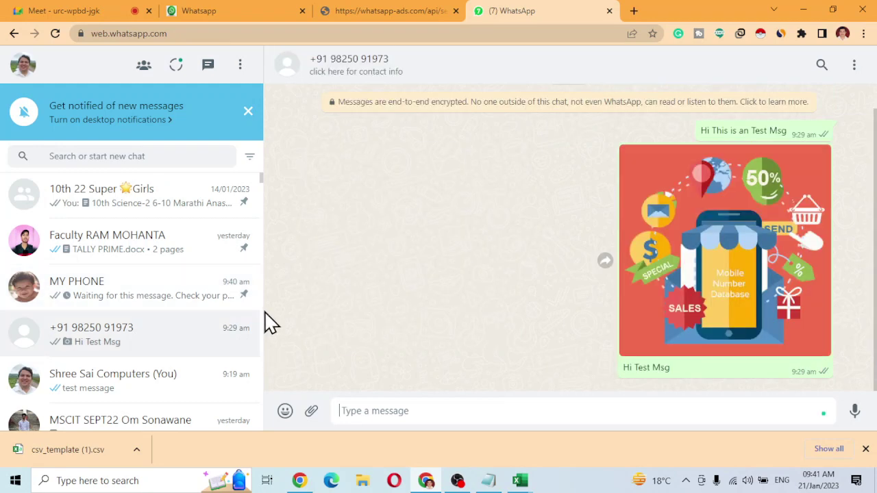
click(125, 300)
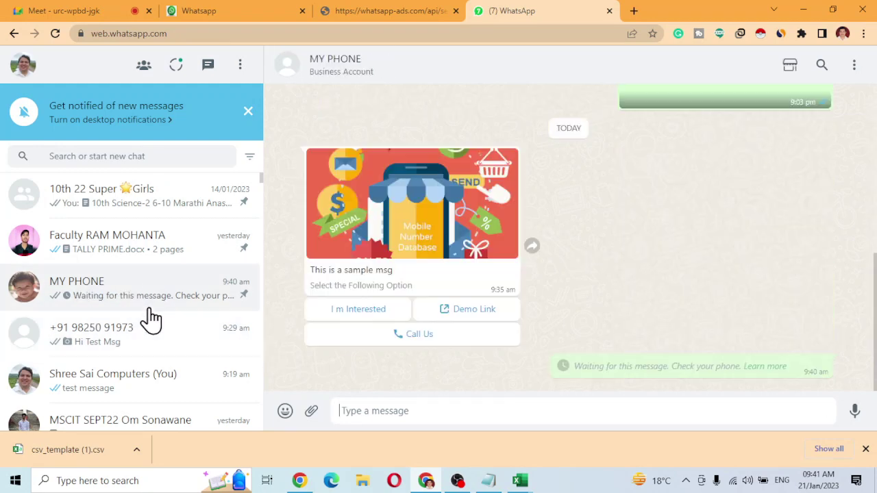
click(235, 10)
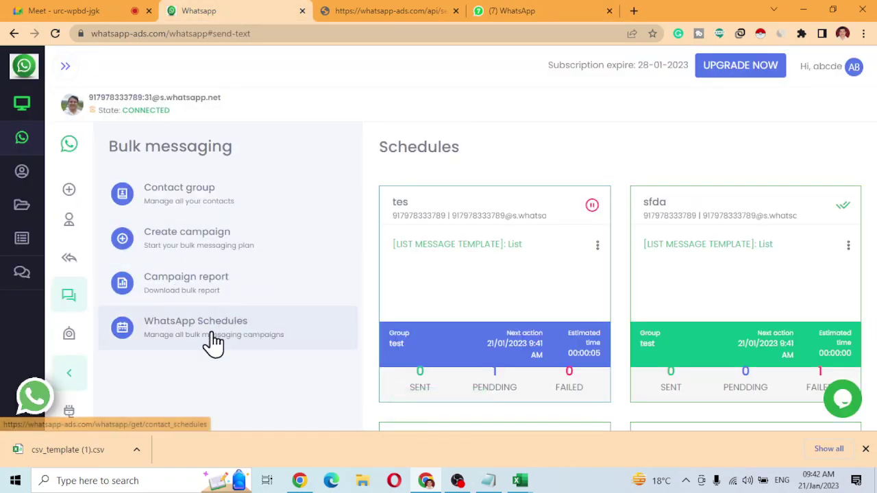
Repeatedly refresh the scheduled campaigns and check WhatsApp Web for incoming messages.
click(212, 343)
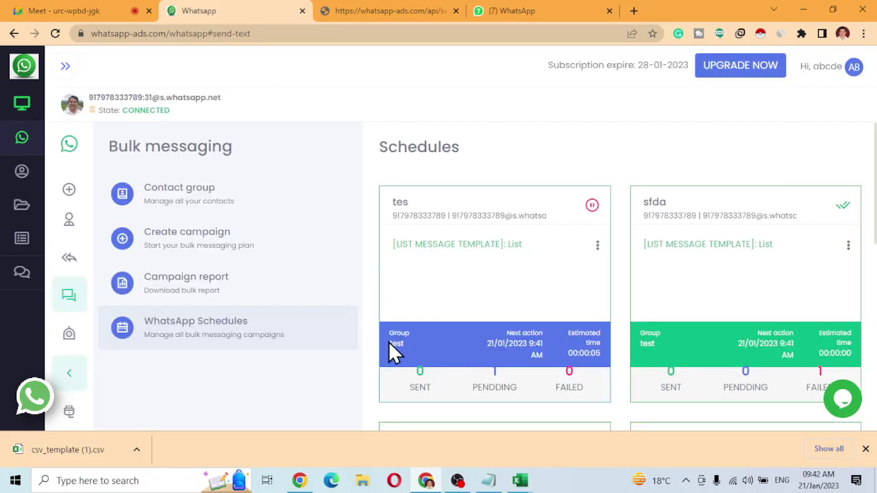
click(206, 334)
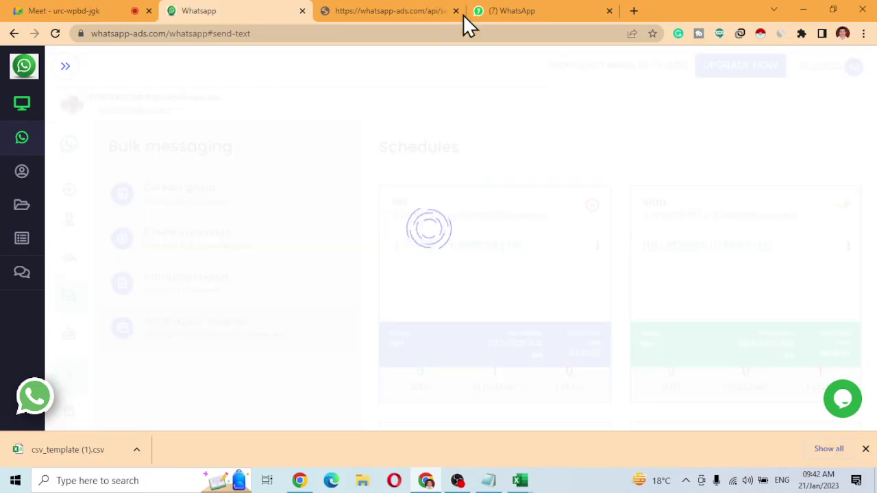
click(525, 11)
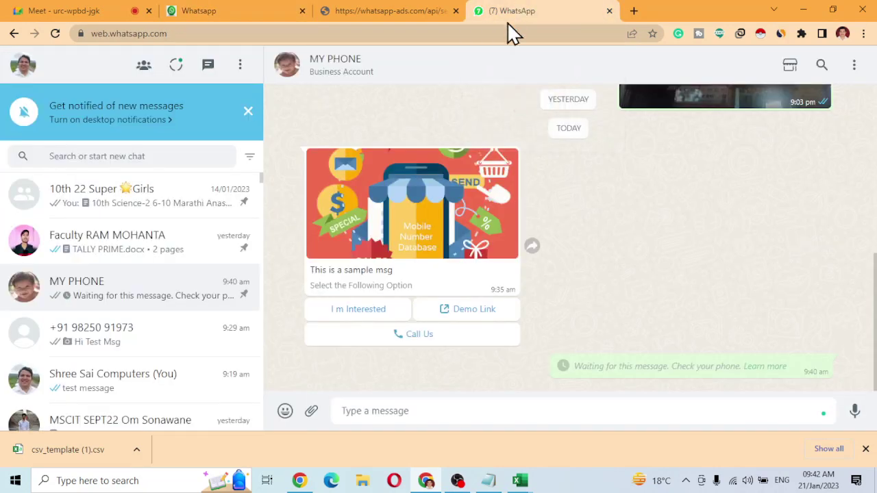
click(261, 11)
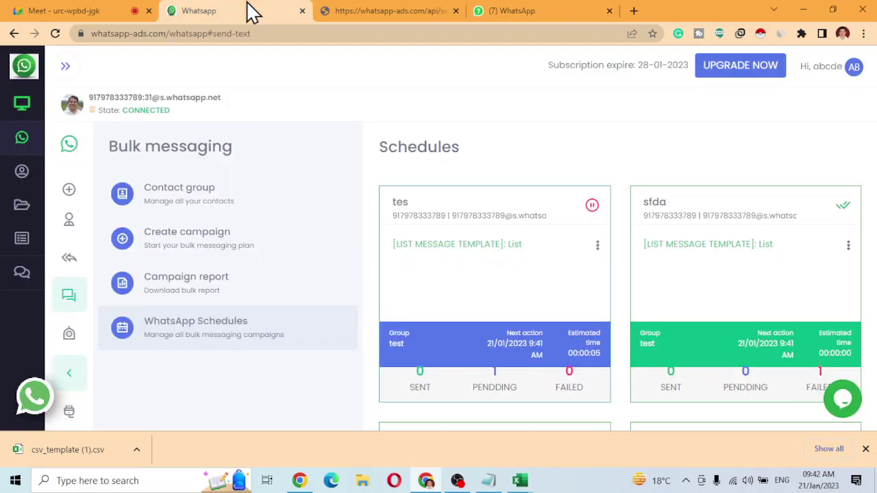
click(200, 332)
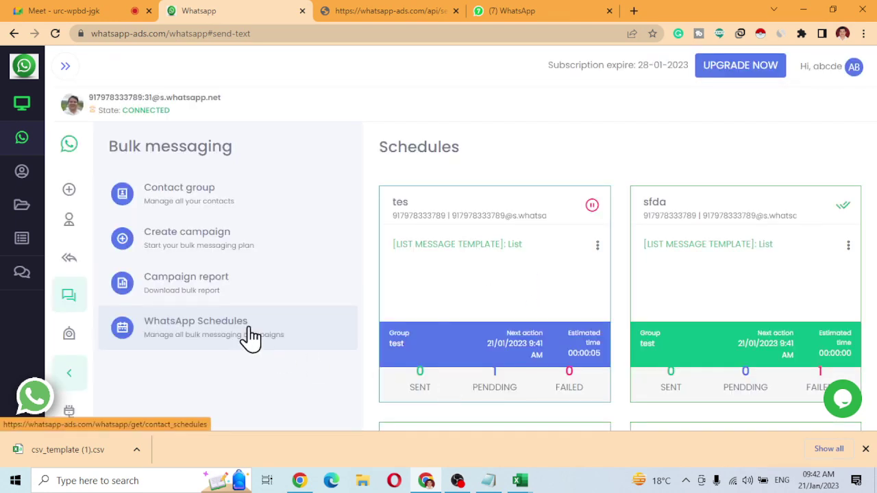
click(523, 12)
click(229, 10)
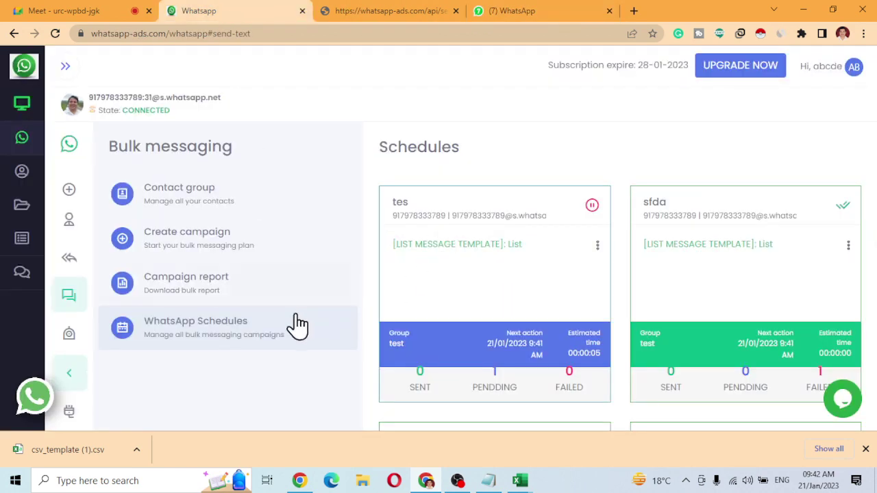
After a final refresh and check, open the connected WhatsApp account under account management.
click(229, 344)
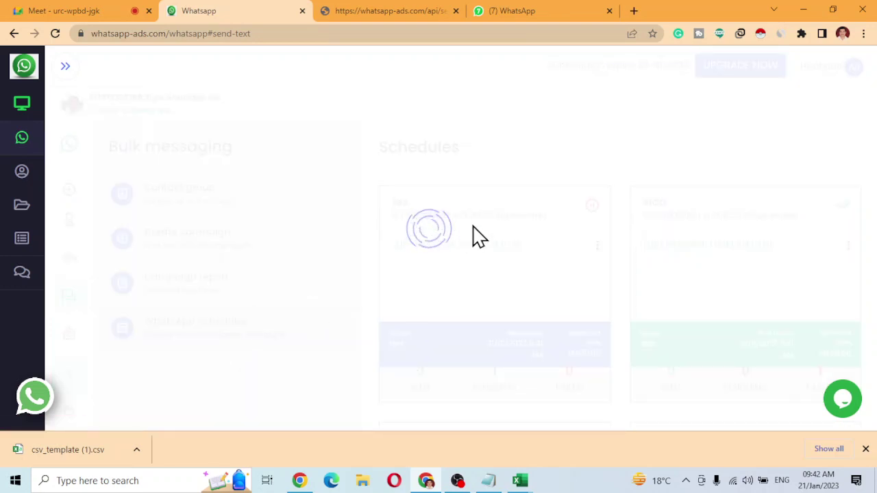
click(529, 11)
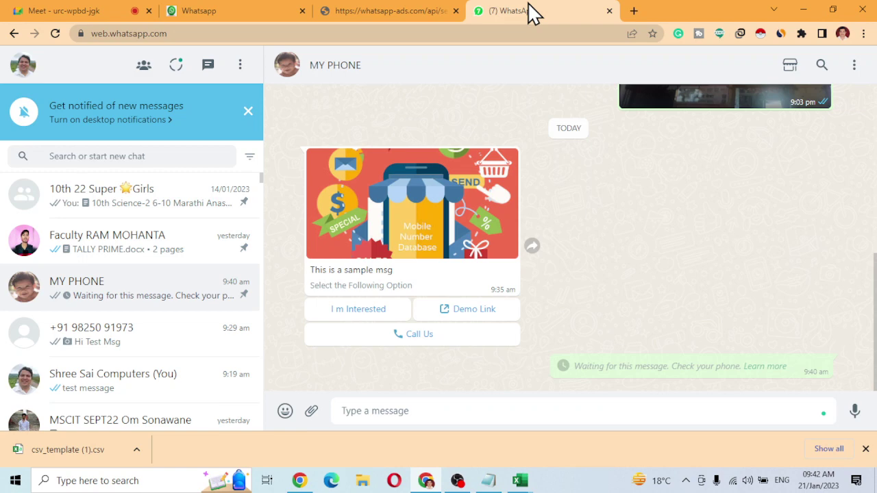
click(210, 8)
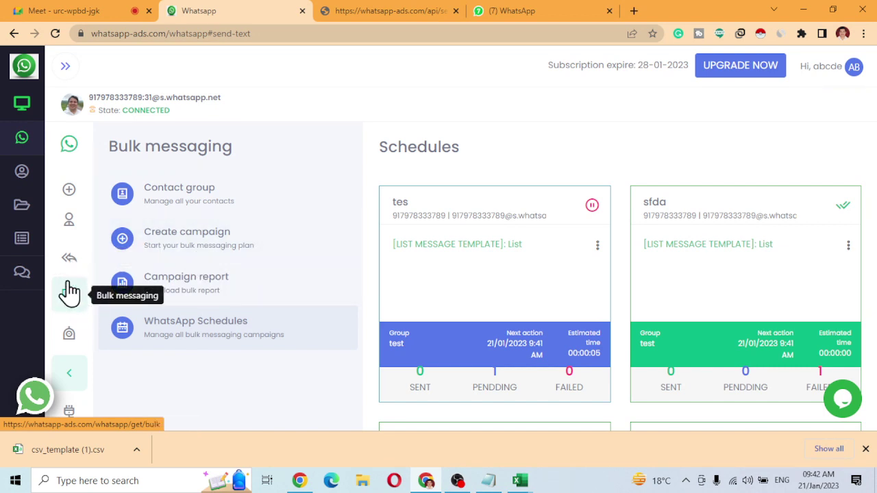
click(72, 198)
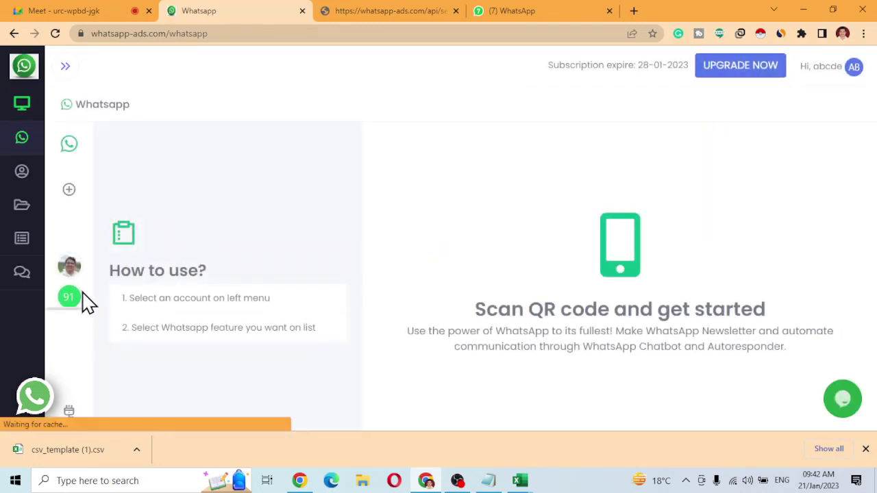
click(71, 276)
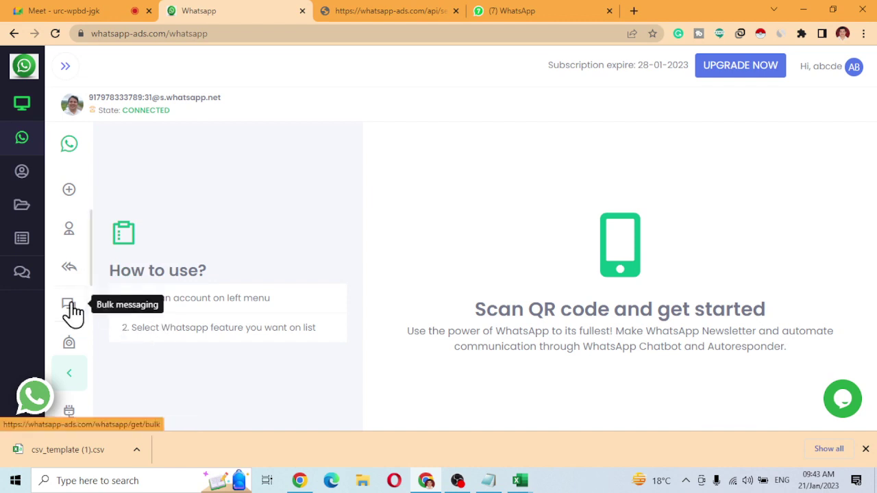
Start a new bulk campaign named asdf aimed at the test contact group.
click(70, 307)
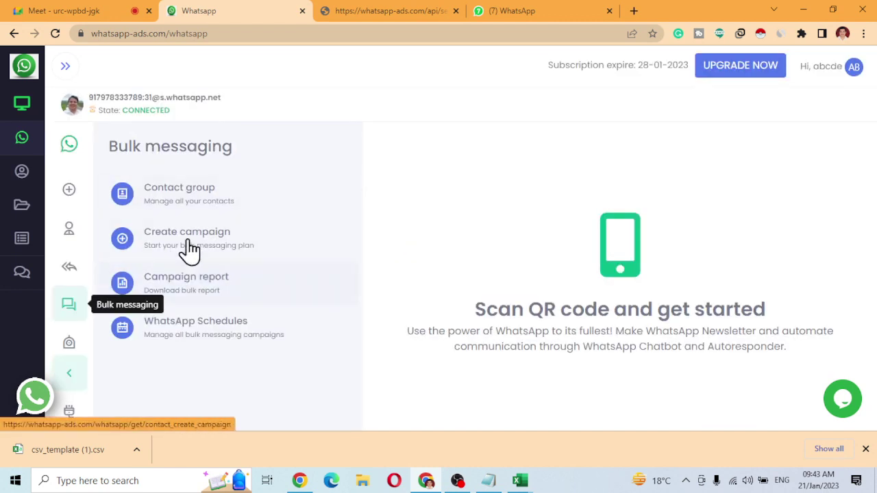
click(189, 248)
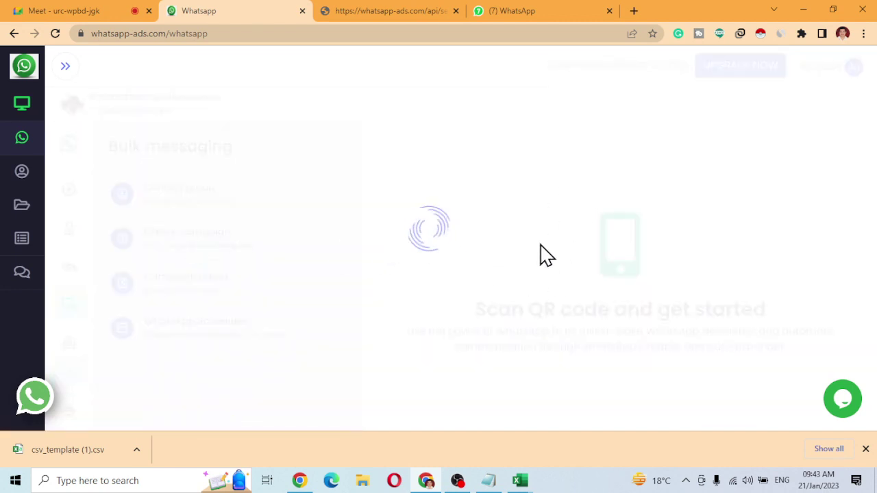
click(439, 190)
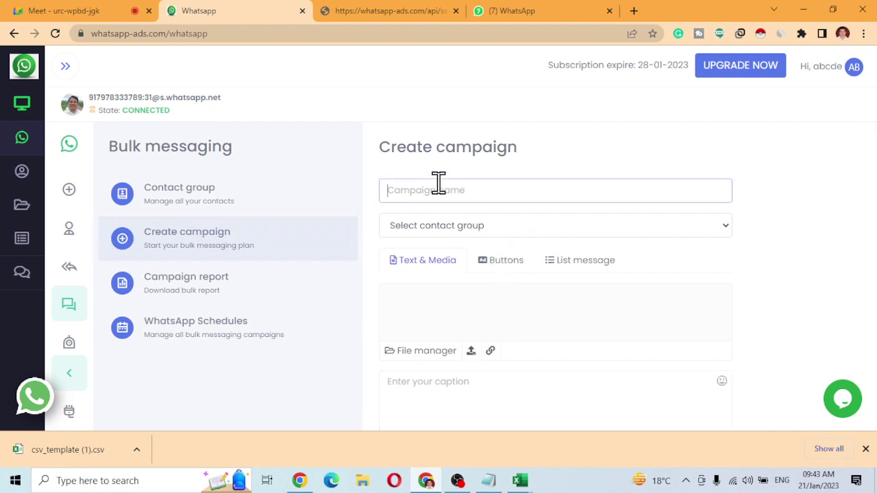
text(asdf)
click(497, 229)
click(439, 259)
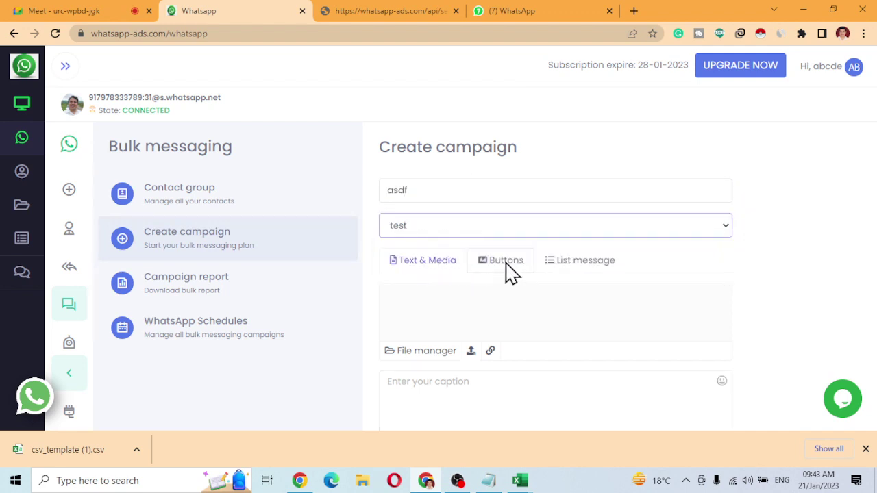
Choose the Test button template, set 5-second intervals, and enable Use more numbers.
click(507, 262)
click(400, 300)
scroll(494, 318, down, 2)
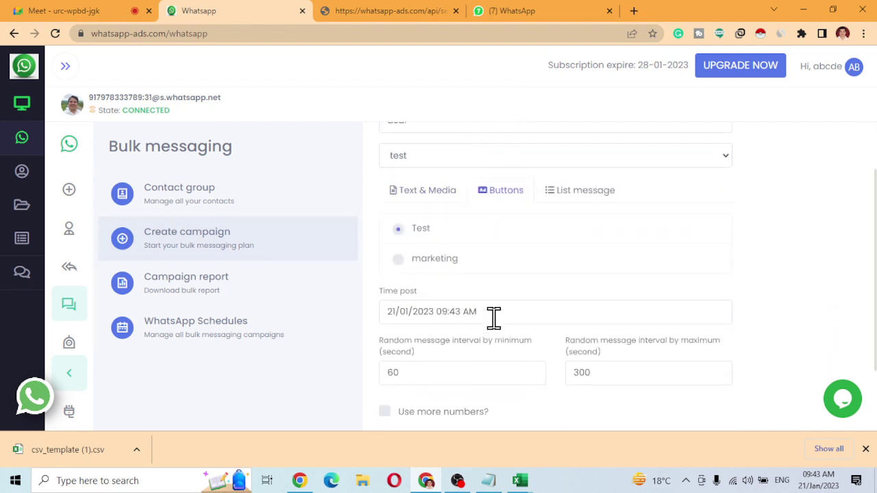
drag(411, 329, 341, 334)
text(5)
key(Tab)
text(5)
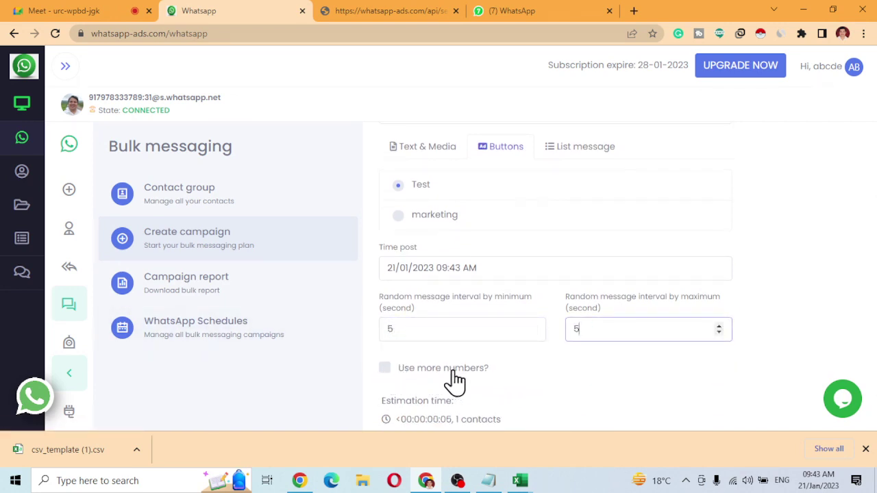
click(385, 373)
scroll(387, 380, down, 1)
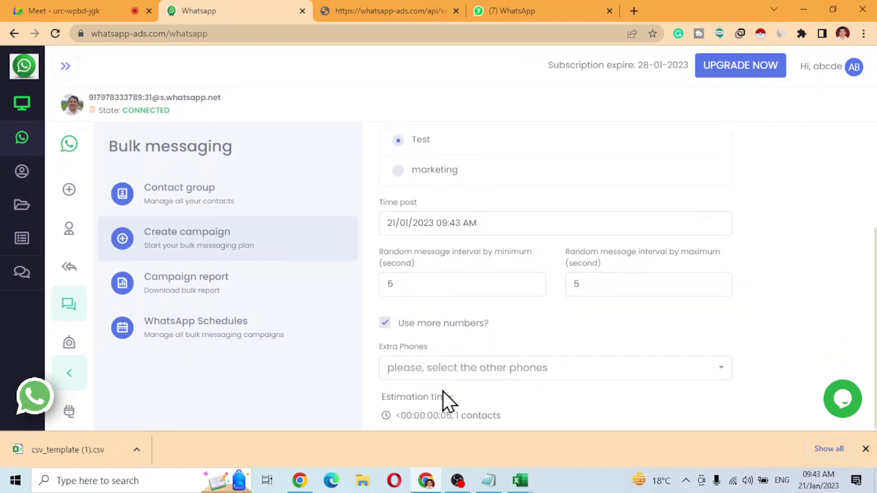
click(491, 384)
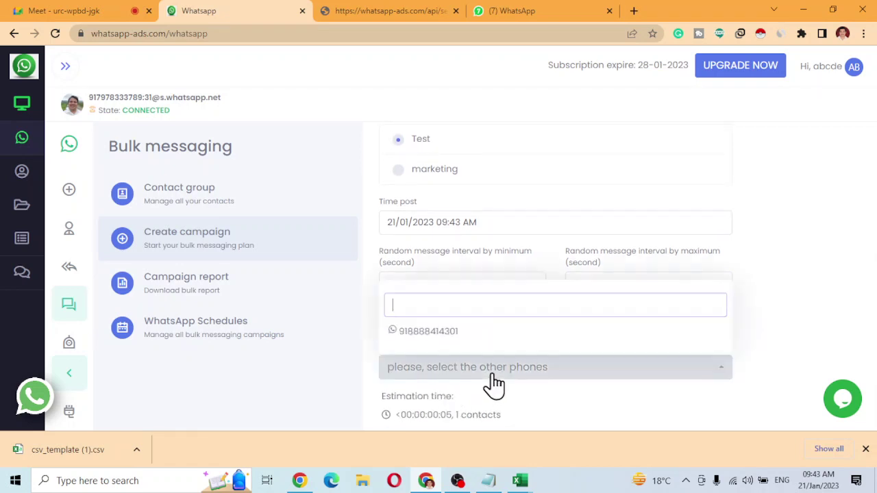
Pick the second phone as an extra sender, bringing the estimate to 00:00:03.
click(442, 336)
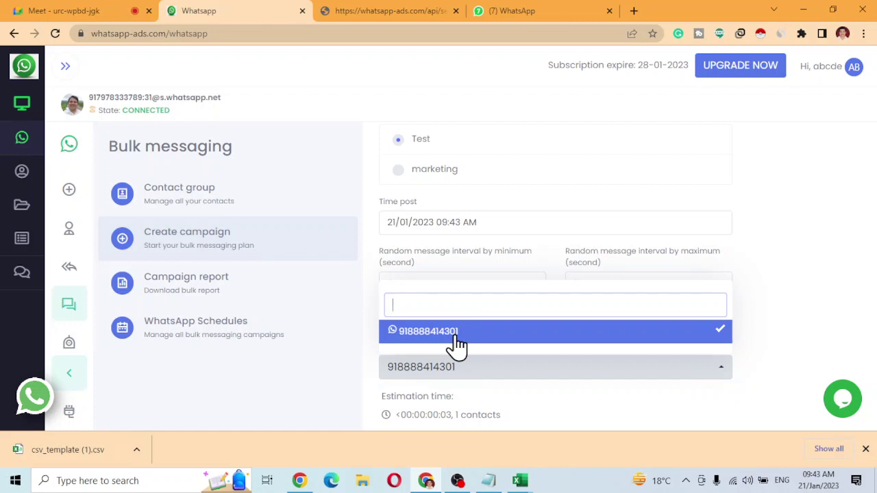
click(754, 344)
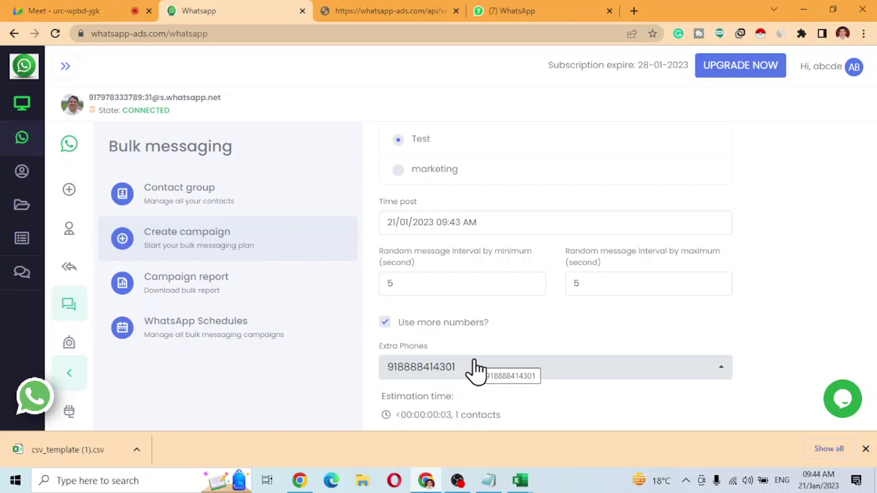
scroll(500, 315, down, 1)
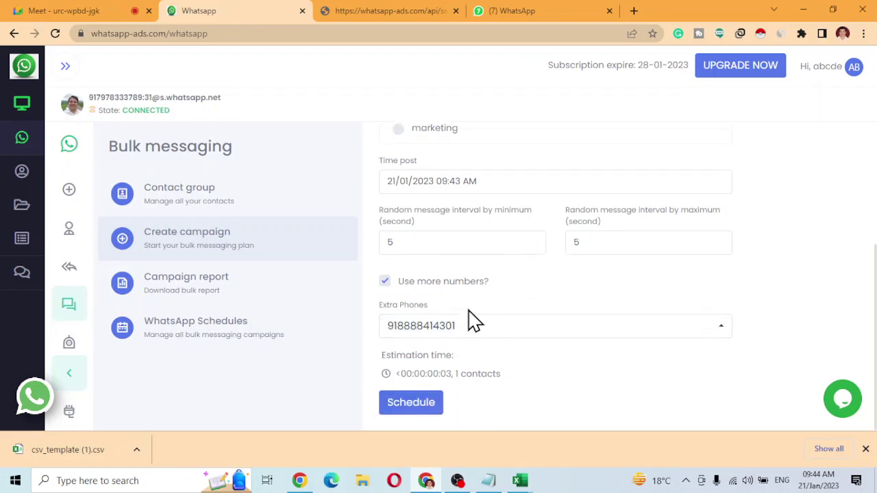
Schedule the asdf campaign, review its pending schedule card, and open Campaign report.
click(409, 404)
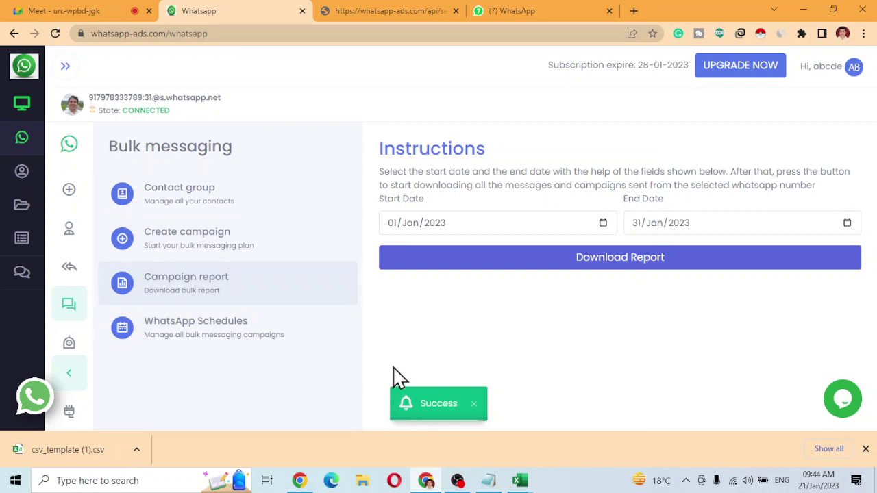
click(243, 329)
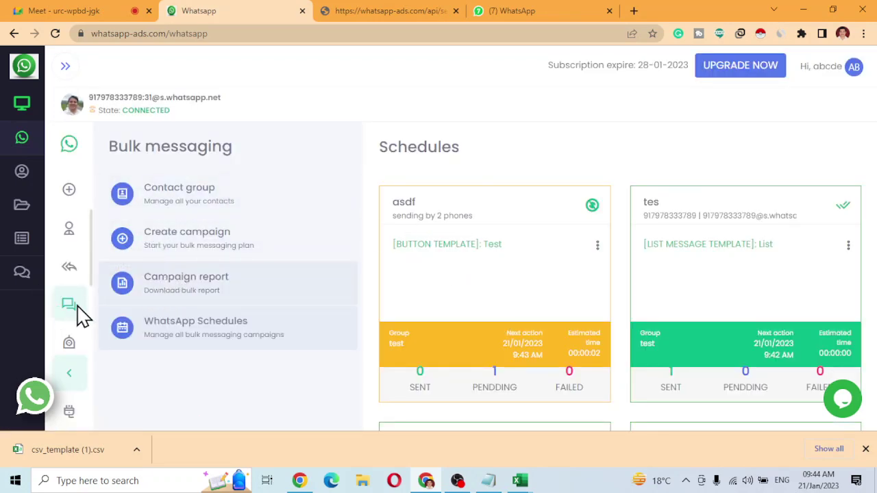
click(180, 290)
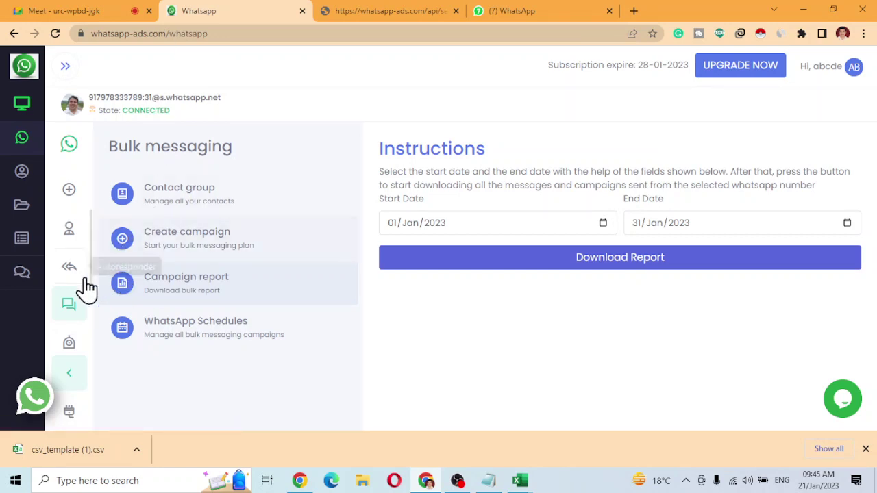
scroll(82, 302, down, 2)
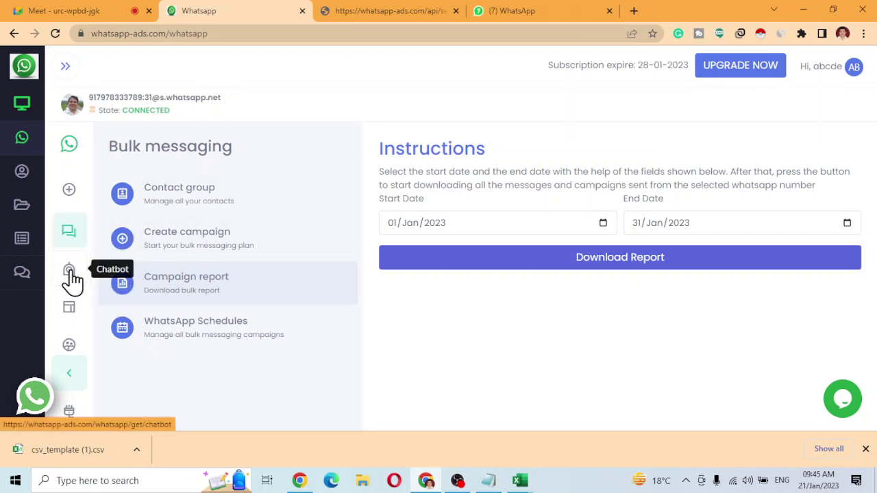
Add a new individual-chat chatbot named Thankyou with the keyword Thankyou.
click(70, 274)
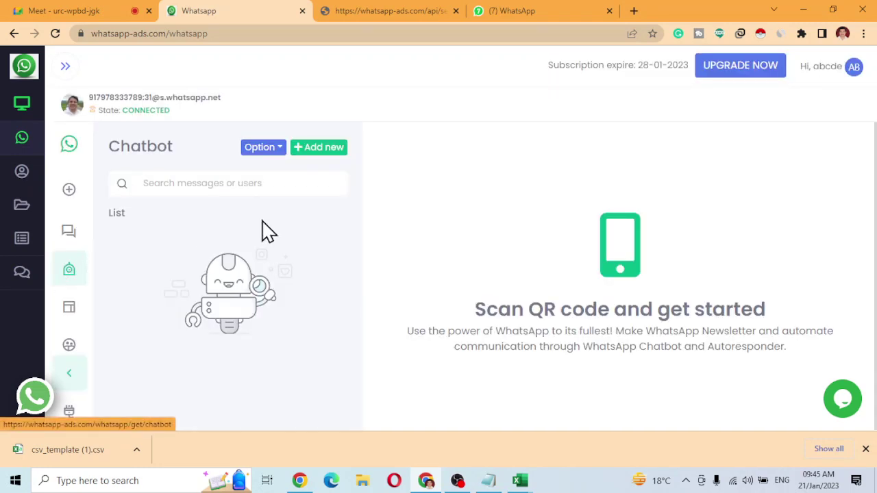
click(306, 157)
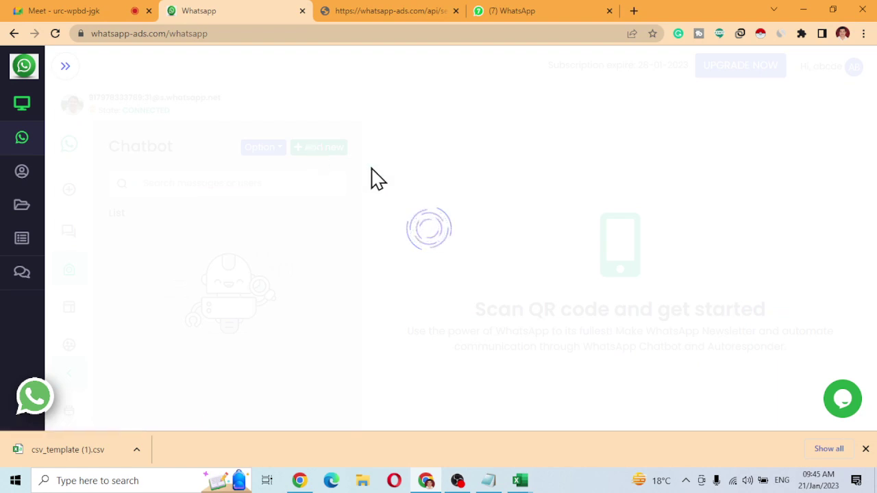
click(422, 251)
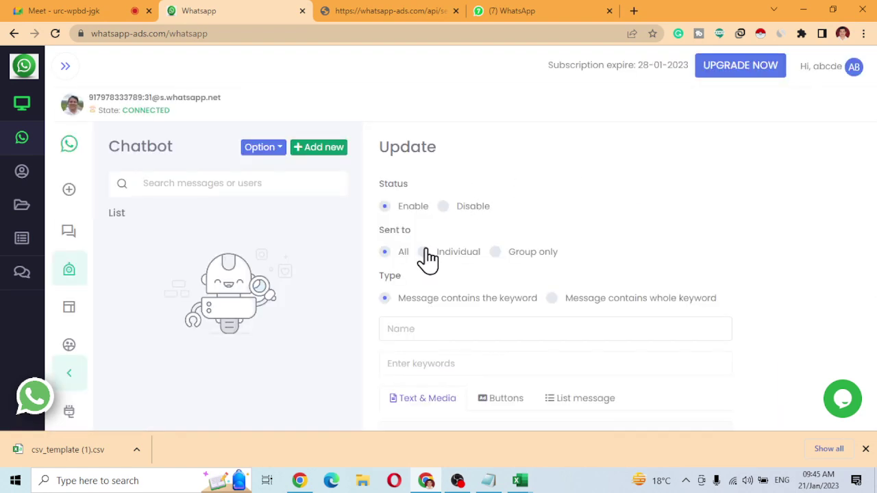
click(425, 323)
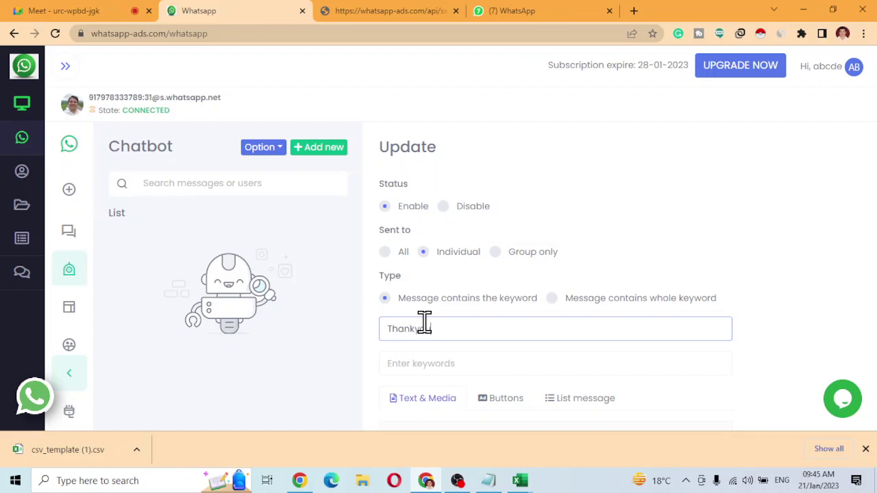
text(Thankyou)
key(Tab)
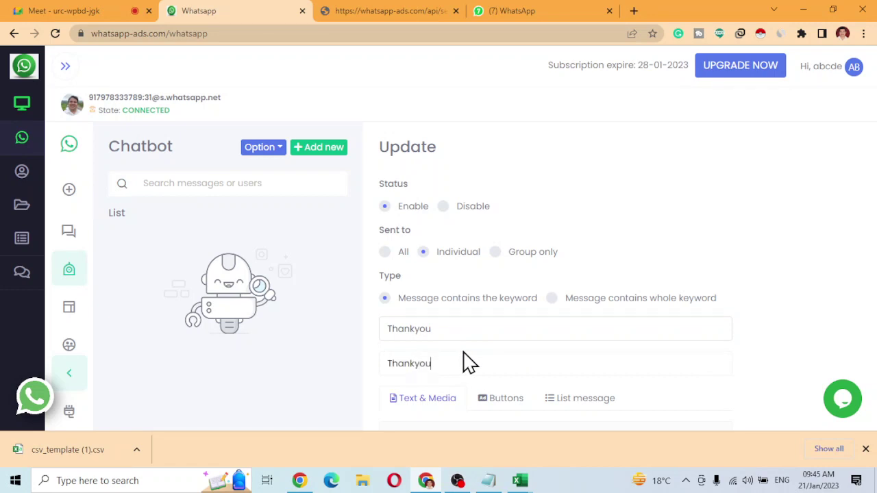
scroll(454, 351, down, 2)
scroll(447, 373, down, 2)
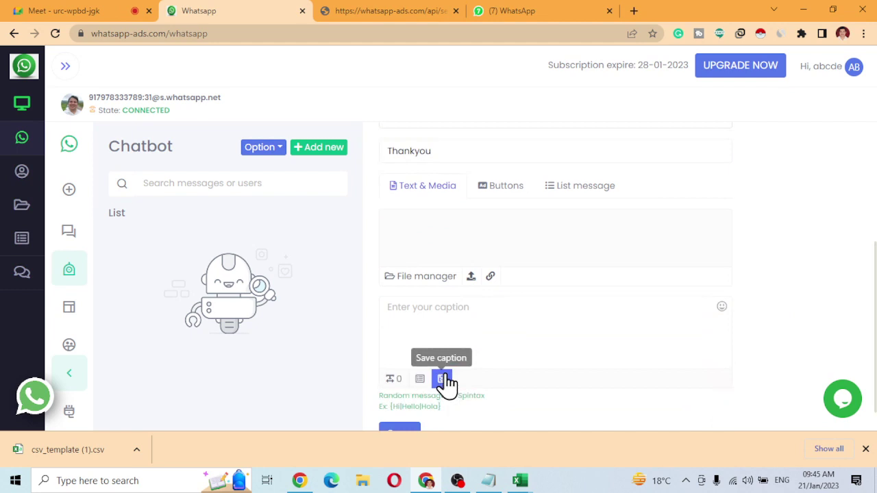
Write the caption 'Thank you Showing your Interest', save it, and switch the chatbot on.
click(440, 325)
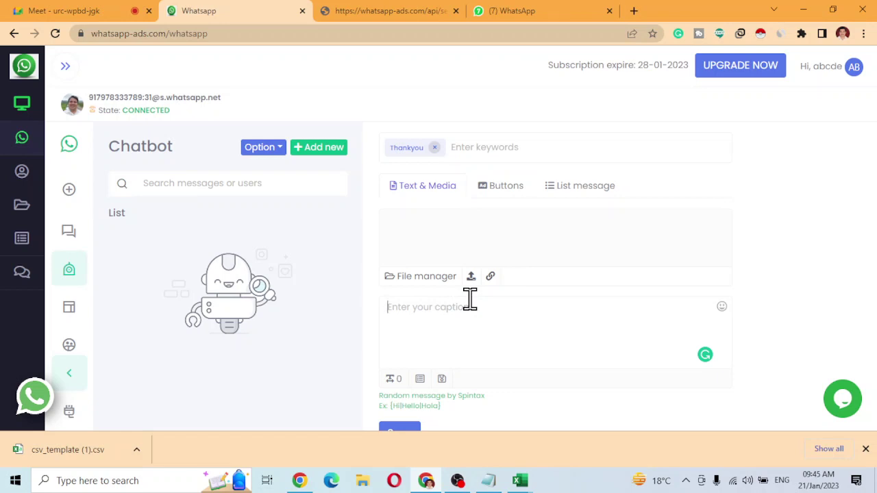
text(Thank you Showing your Interest)
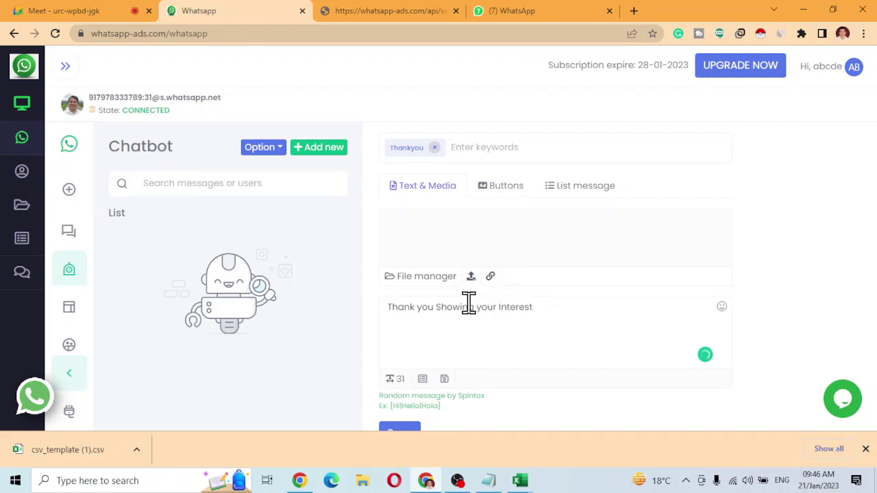
scroll(445, 343, down, 1)
click(394, 407)
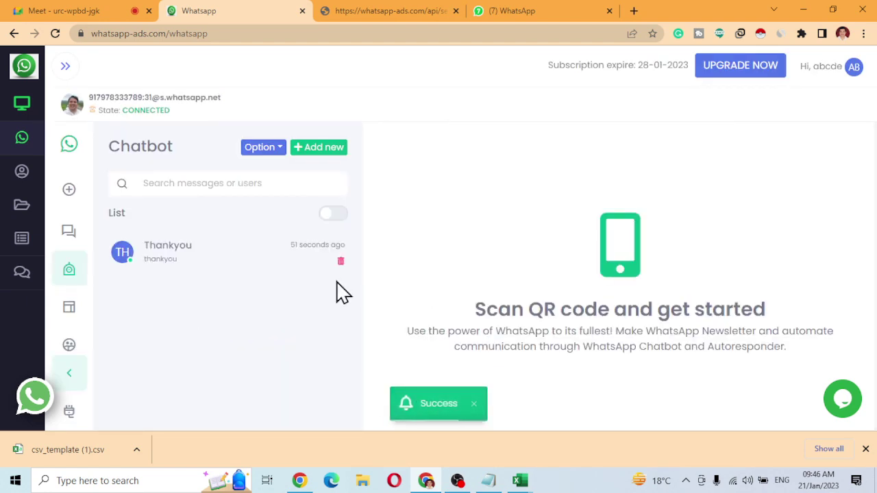
click(72, 273)
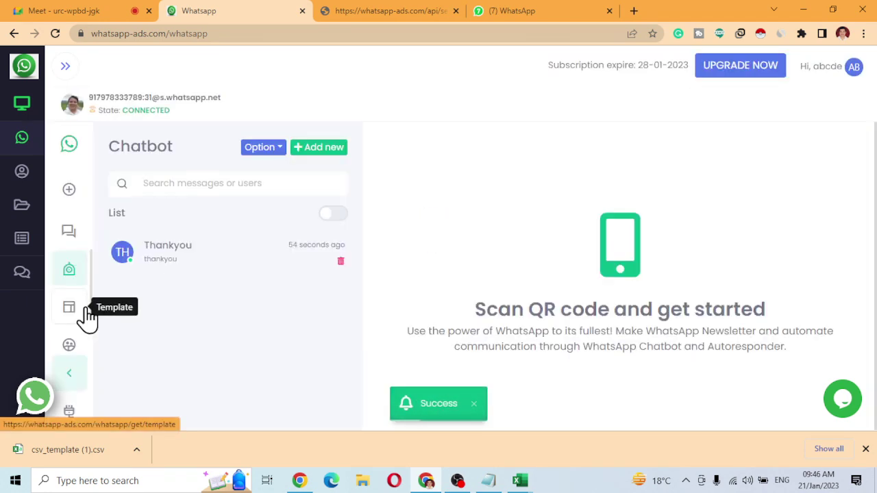
click(339, 215)
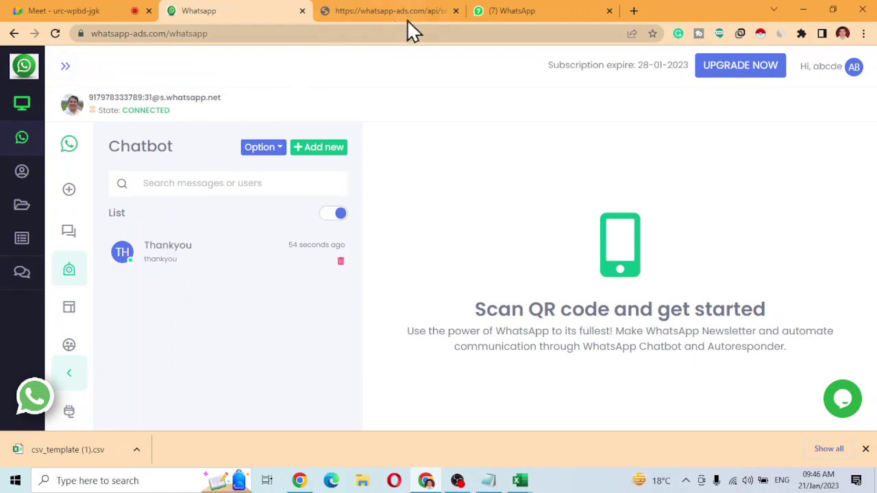
In the MY PHONE chat, answer the list menu message with the MSCIT MKCL option.
click(516, 13)
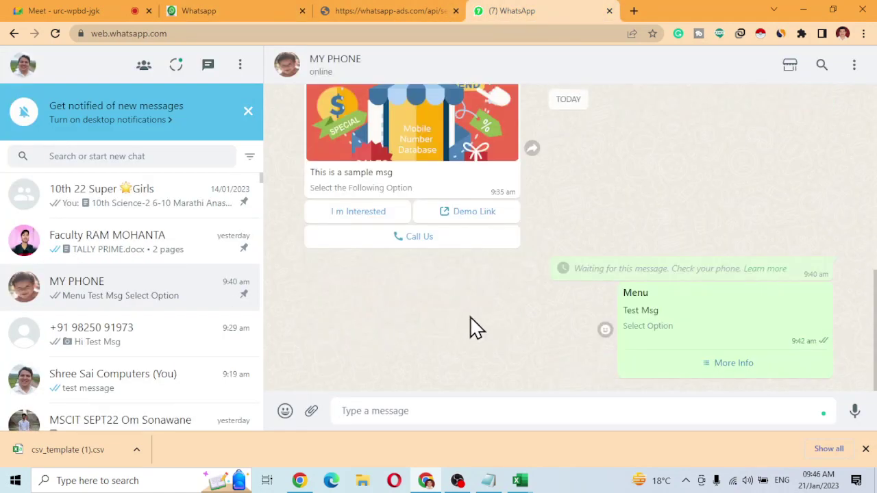
click(728, 375)
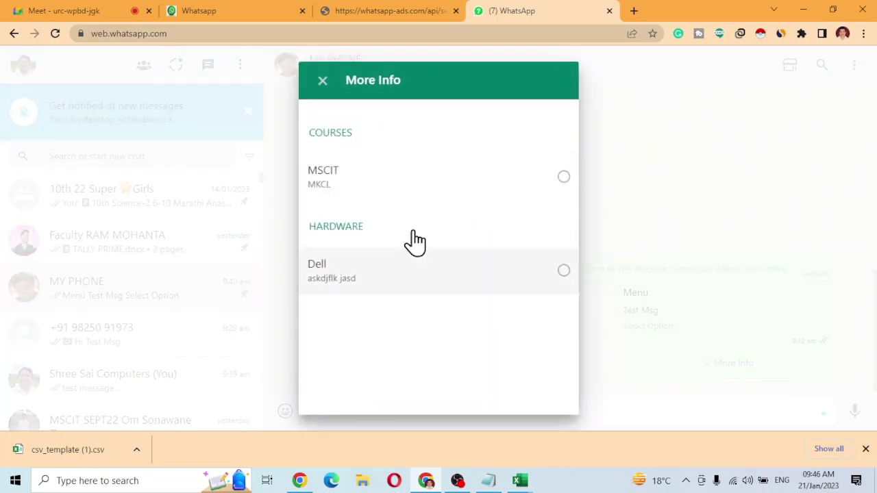
click(562, 178)
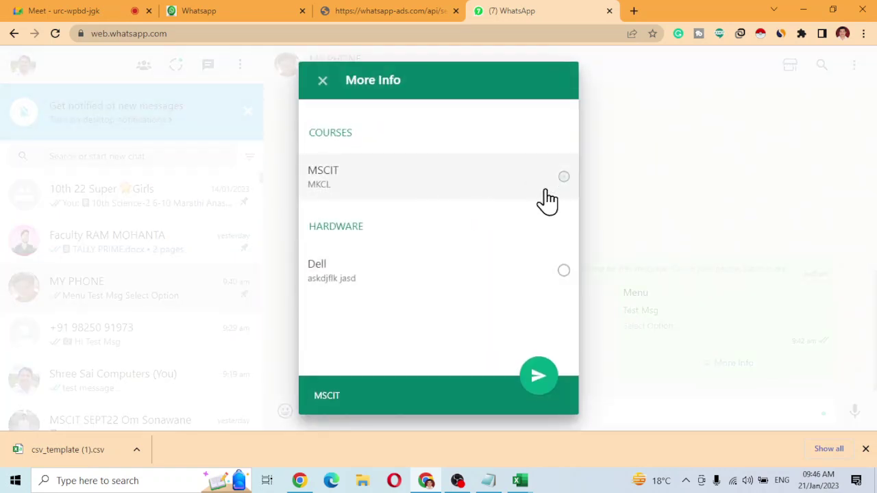
click(545, 381)
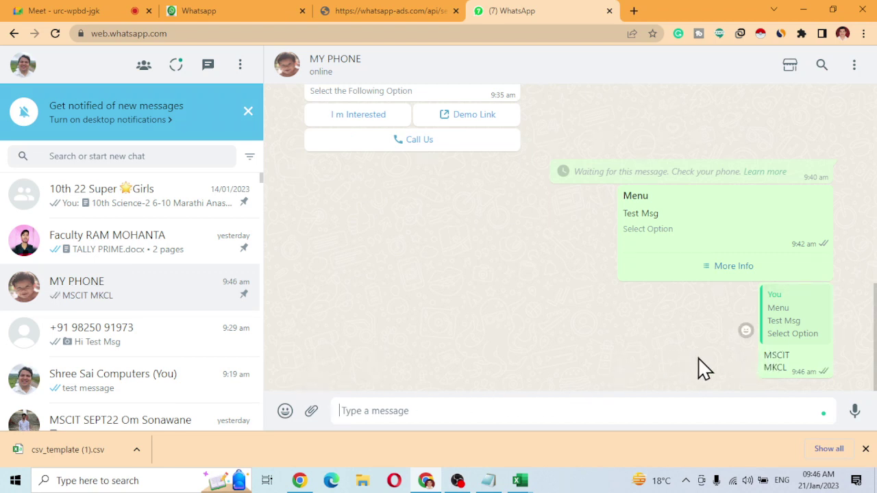
Reply 'I m Interested' to the sample message and select that reply's text.
scroll(490, 274, up, 1)
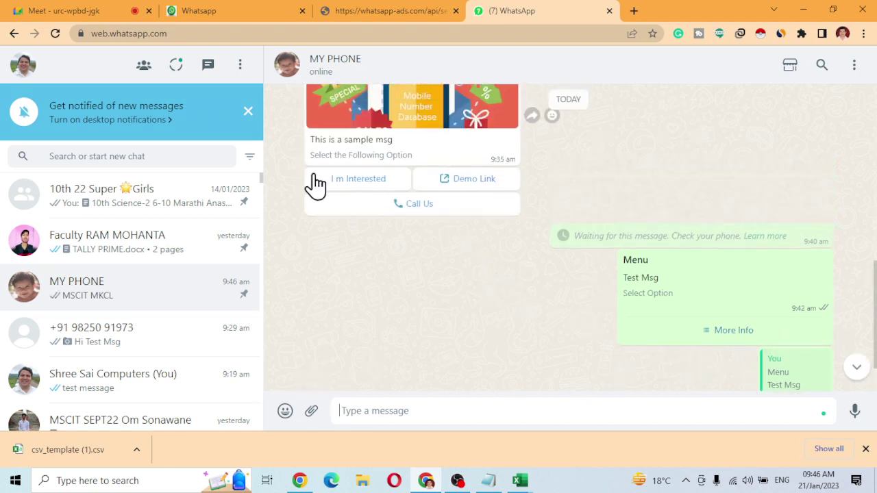
click(360, 184)
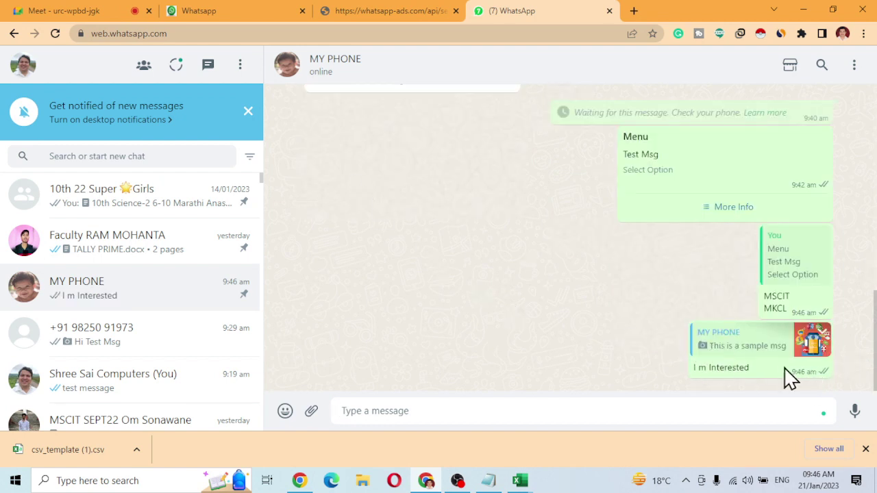
drag(752, 368, 693, 375)
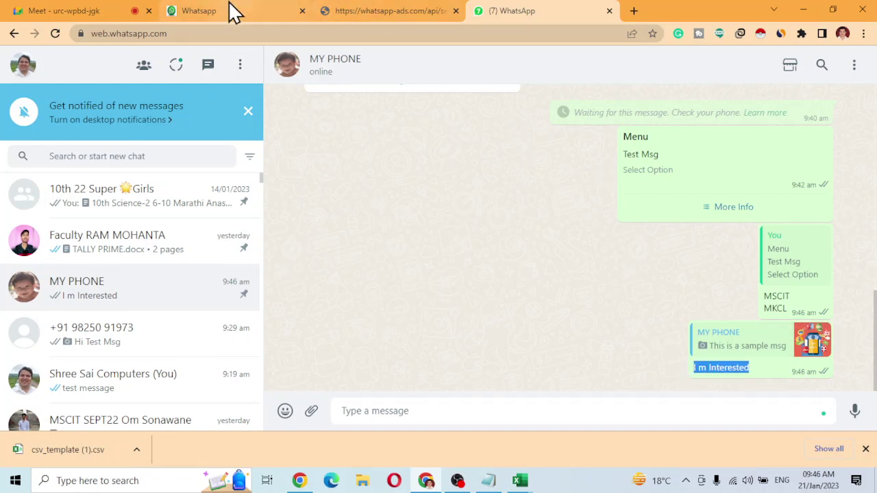
click(226, 11)
Add 'I m Interested' as a keyword next to 'thankyou' in the Thankyou chatbot rule and save it.
click(188, 255)
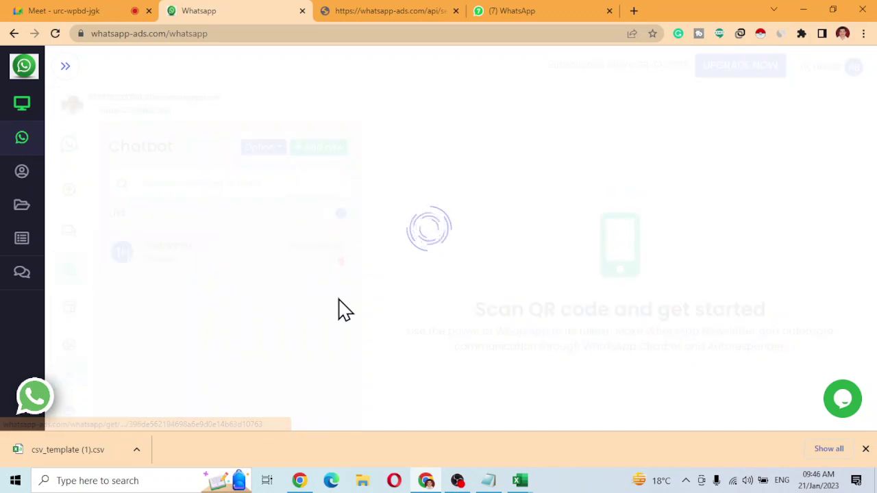
click(456, 329)
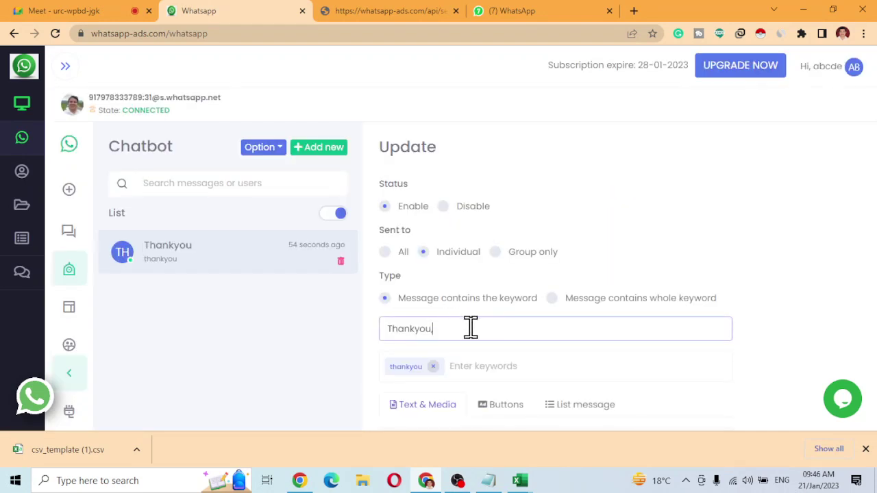
click(461, 363)
text(I m Interested)
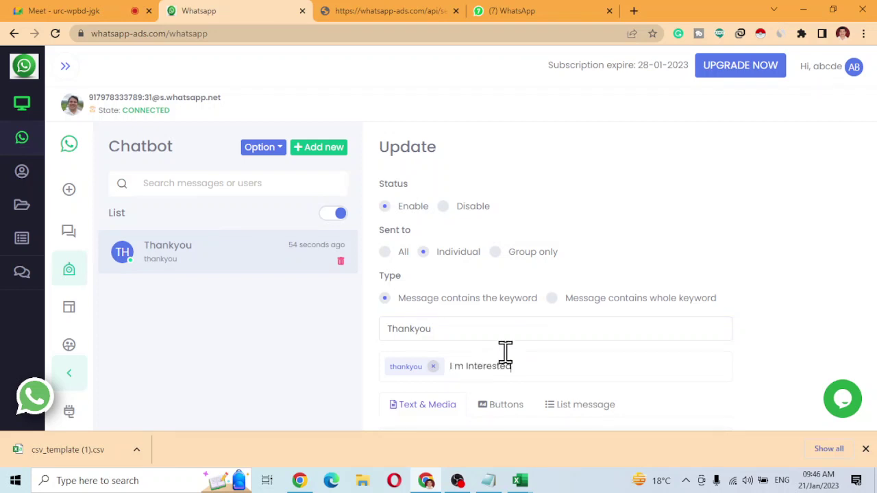
scroll(505, 353, down, 4)
click(409, 408)
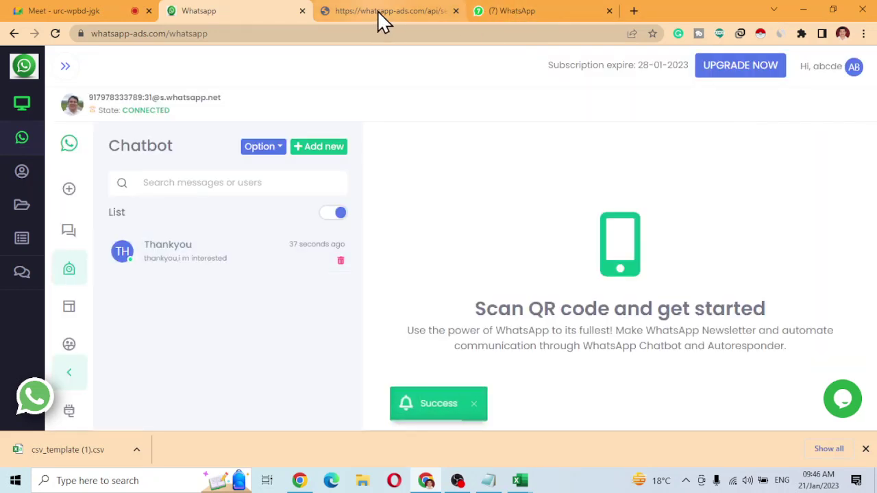
click(501, 13)
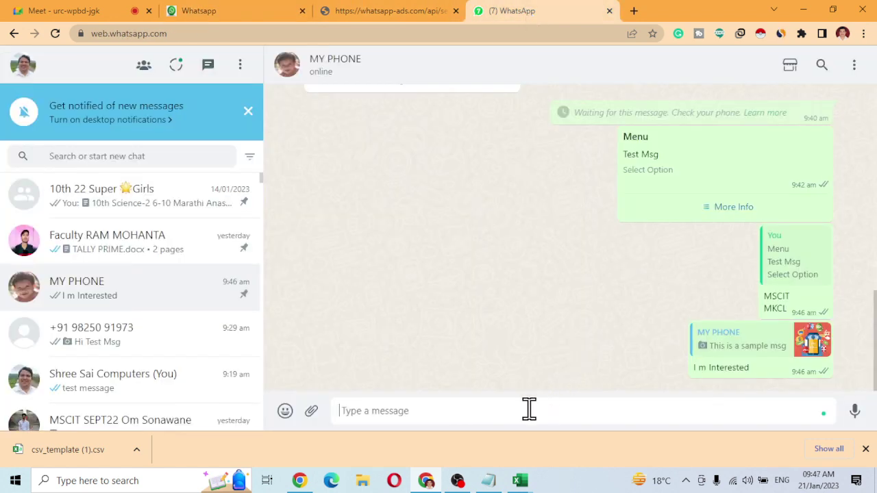
Send a pasted 'I m Interested' message in the MY PHONE chat to test the new keyword.
text(I m Interested)
key(Return)
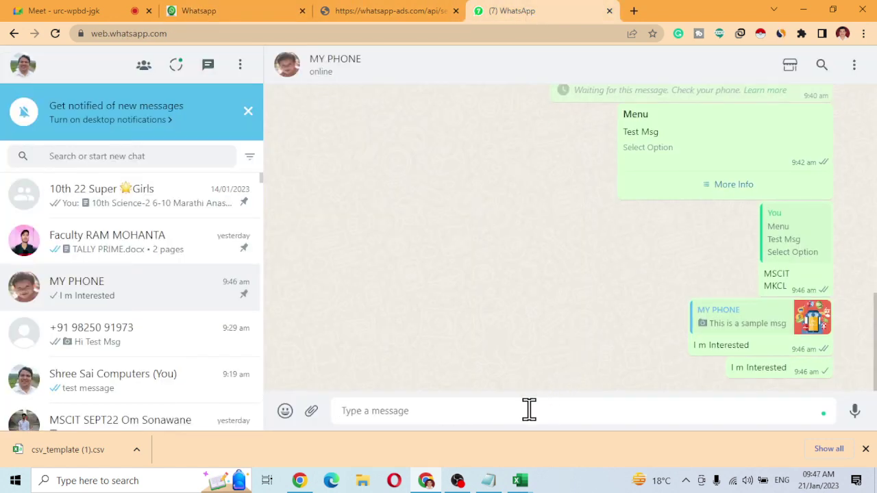
scroll(466, 194, up, 1)
scroll(466, 194, up, 2)
scroll(470, 281, down, 3)
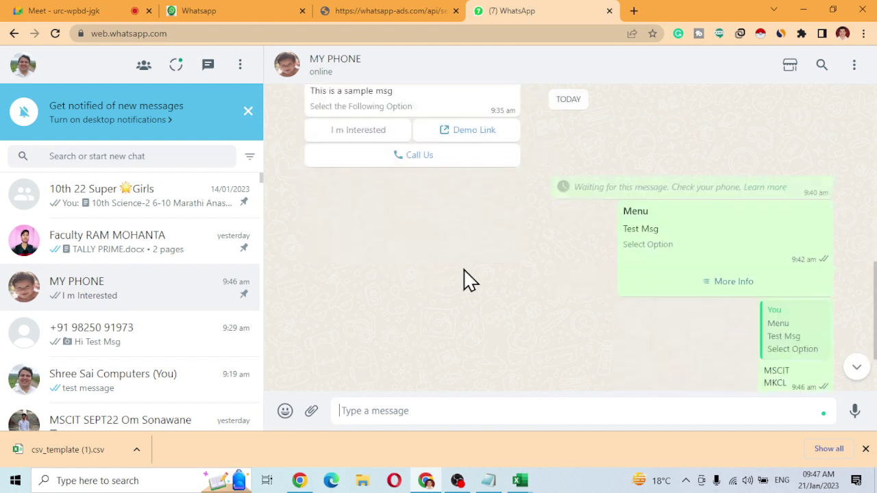
click(251, 11)
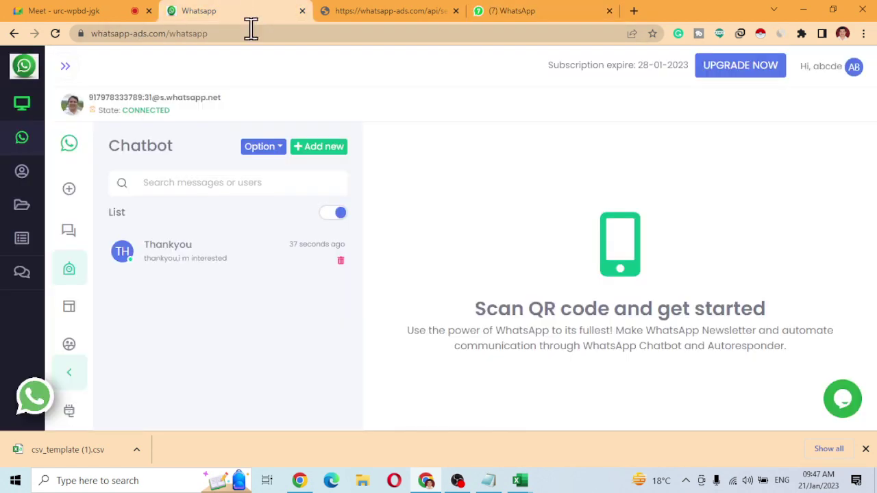
Switch the chatbot off, then send another 'I m Interested' test message to MY PHONE.
click(335, 213)
click(246, 269)
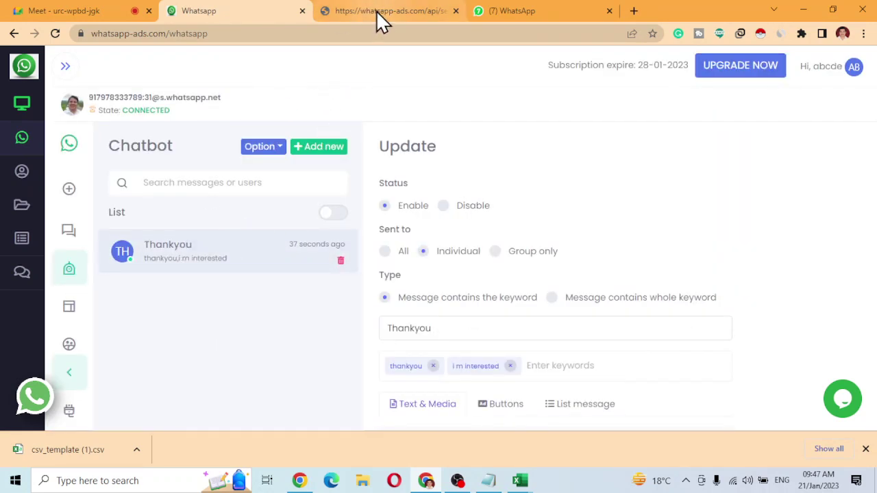
click(571, 10)
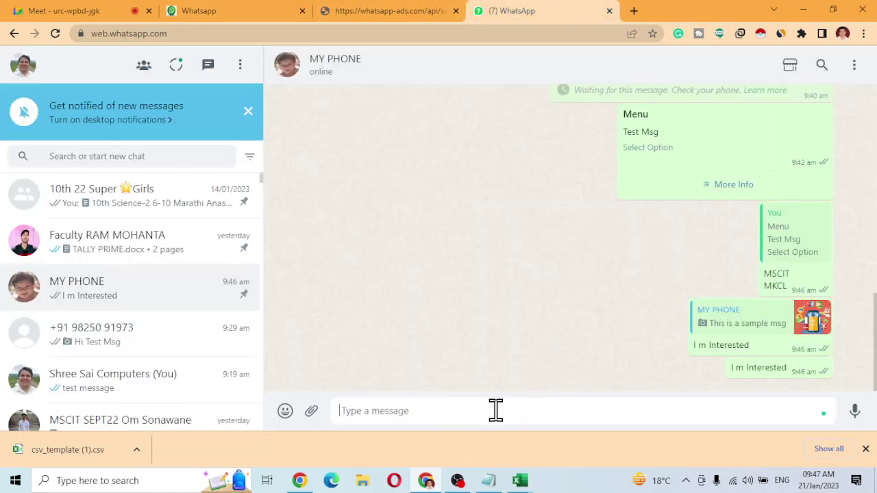
text(I m Interested)
key(Return)
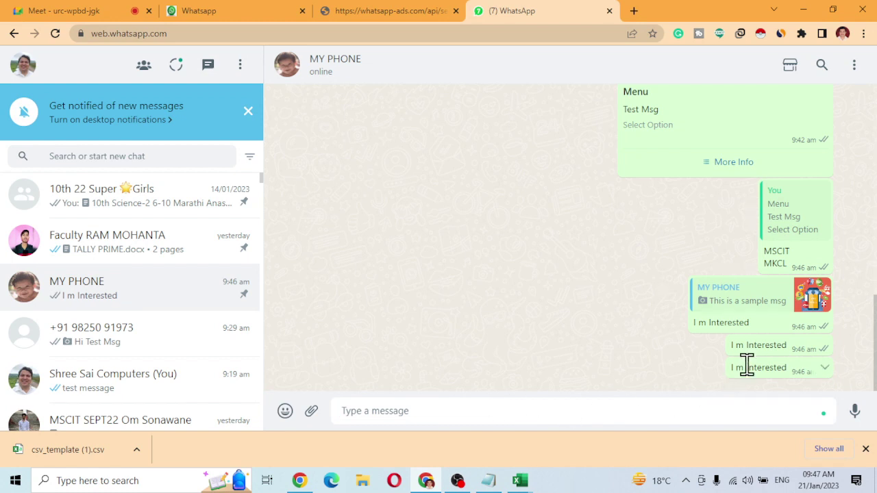
Go through Template back to the Chatbot list and turn the chatbot toggle back on.
click(249, 12)
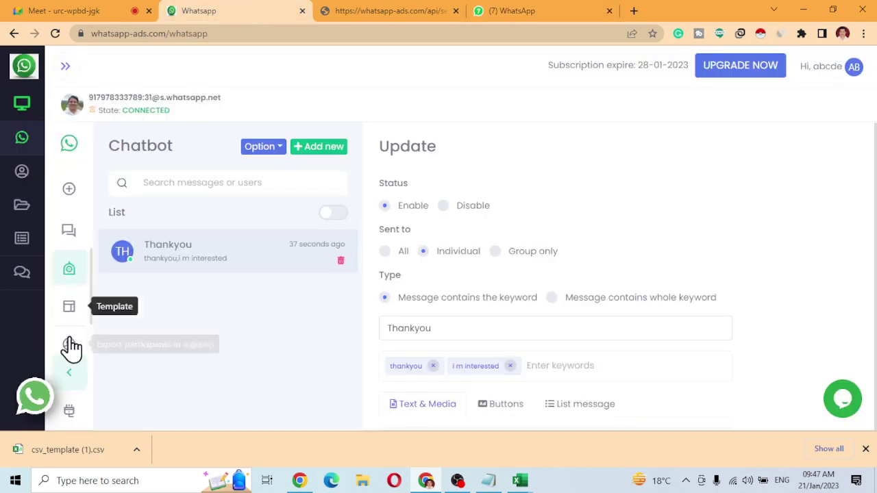
scroll(65, 346, down, 1)
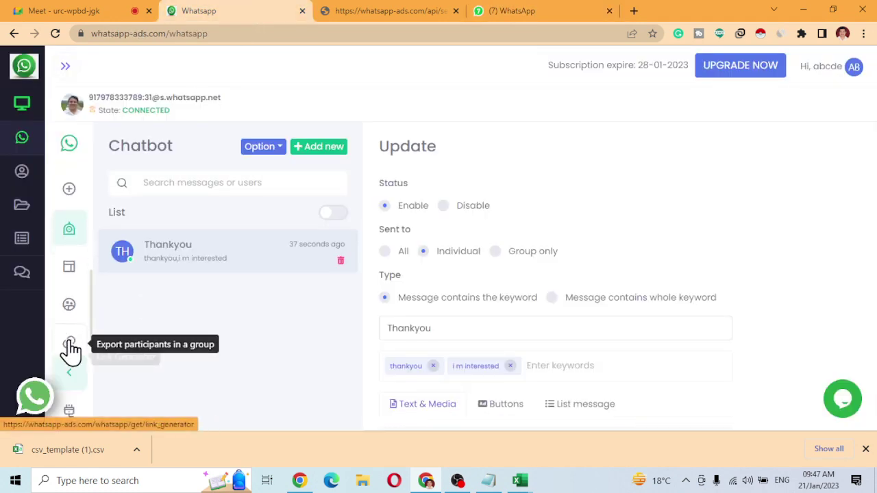
click(72, 266)
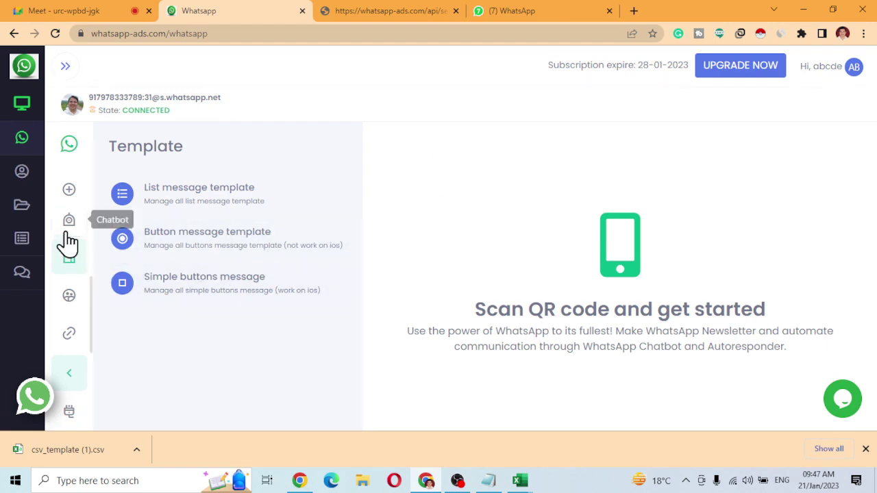
click(66, 228)
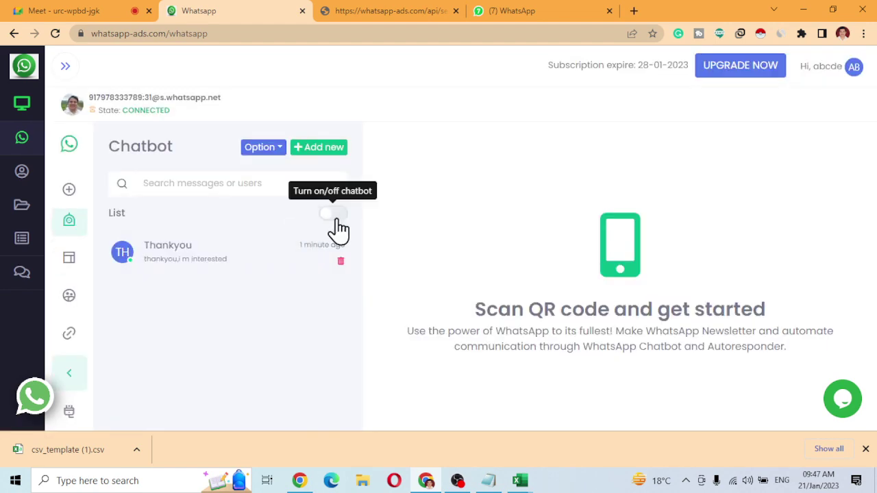
click(334, 217)
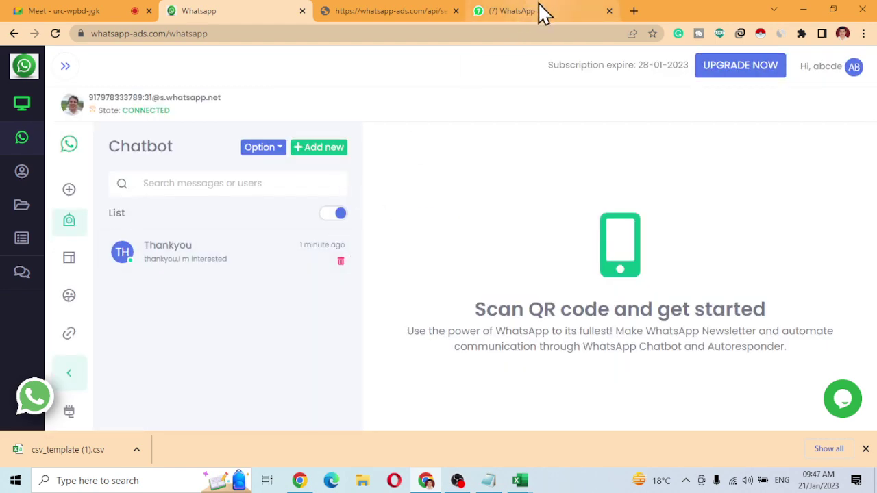
click(538, 2)
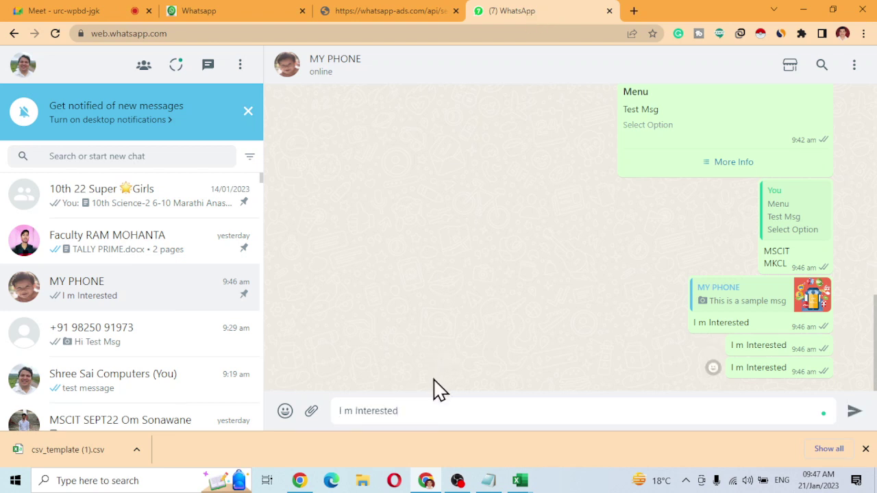
Send the fourth 'I m Interested' test message and return to the Chatbot page.
key(Return)
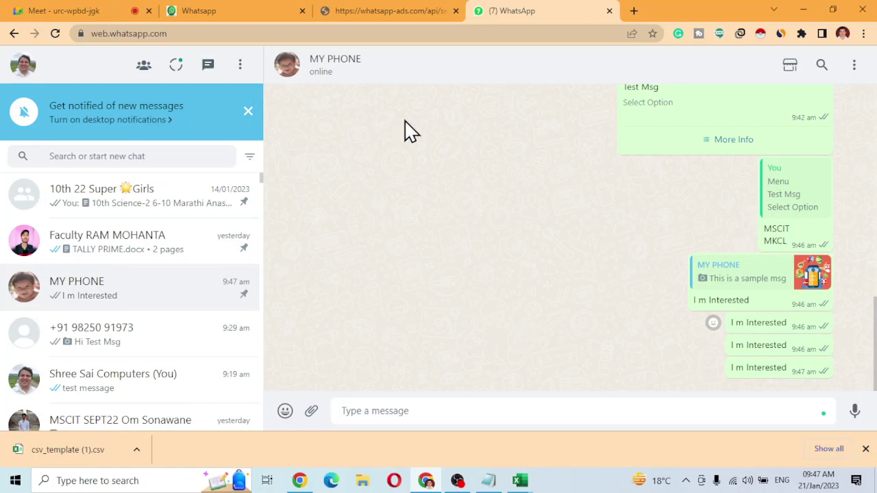
click(245, 11)
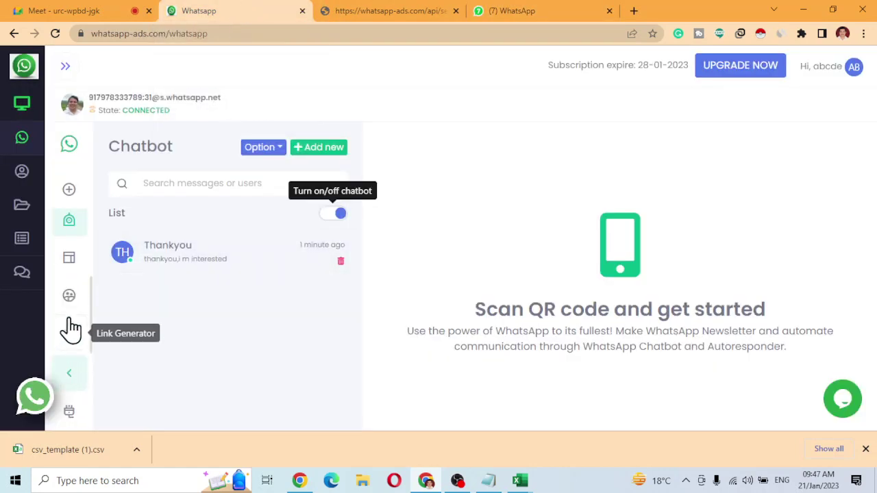
Set the Test button template's 'I m Interested' button next action key to 'I m Interested' and submit.
click(68, 264)
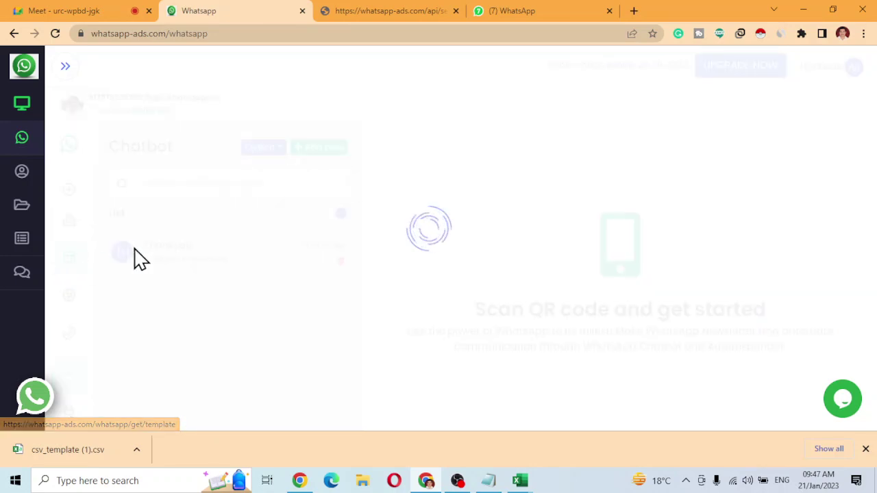
click(167, 238)
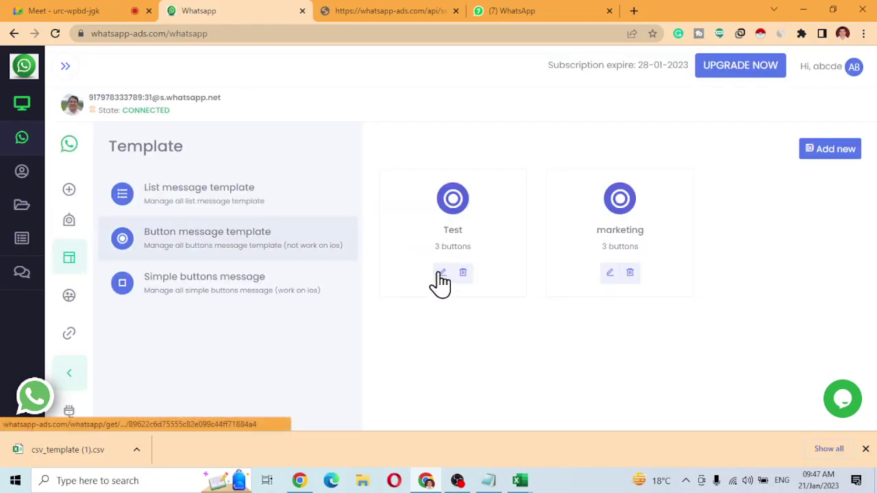
click(441, 274)
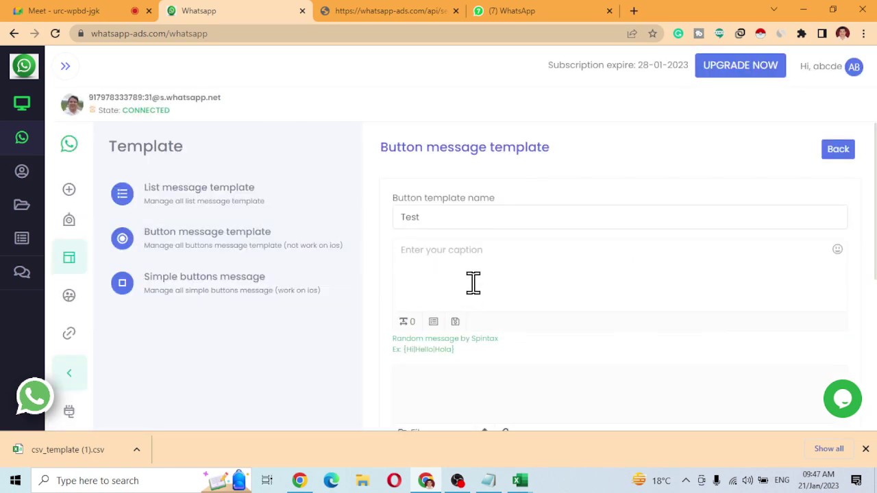
scroll(473, 302, down, 5)
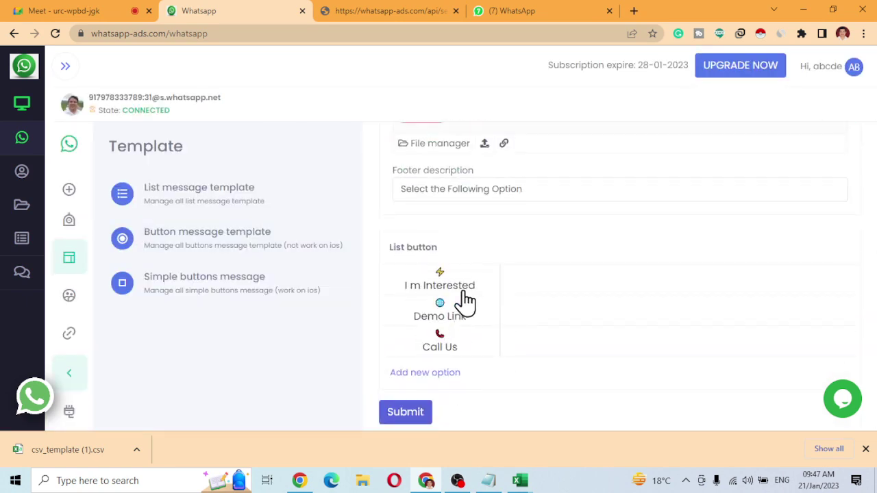
click(465, 296)
click(592, 390)
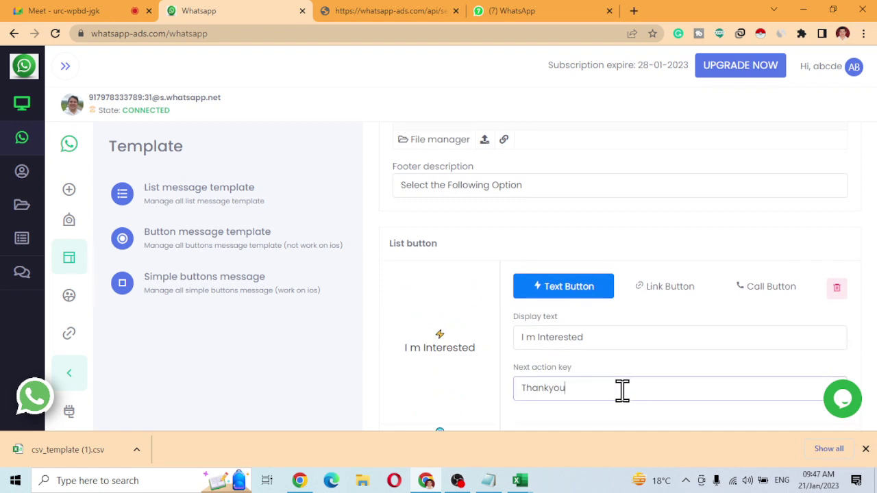
scroll(622, 391, down, 2)
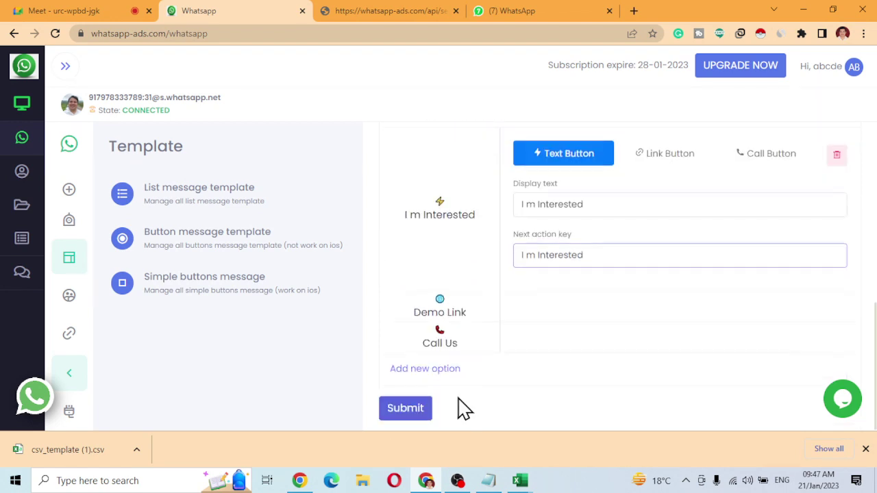
click(411, 416)
click(379, 13)
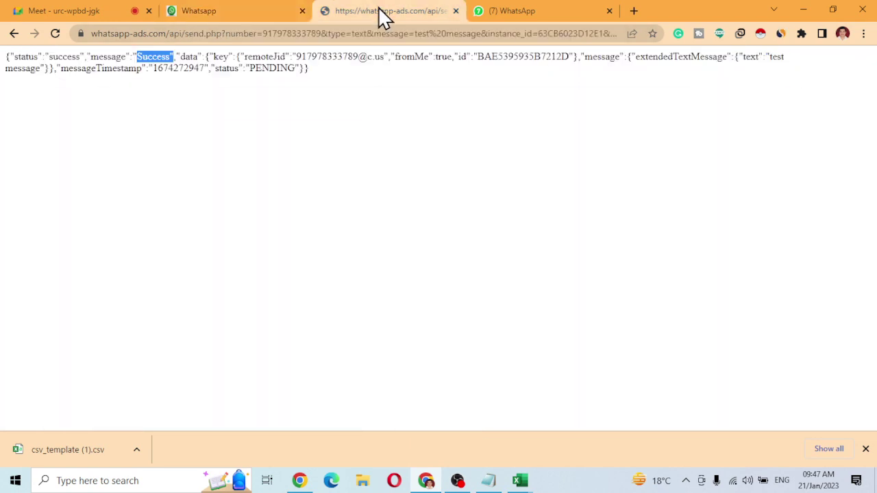
Send one more 'I m Interested' message to MY PHONE, then return to the template list.
click(496, 12)
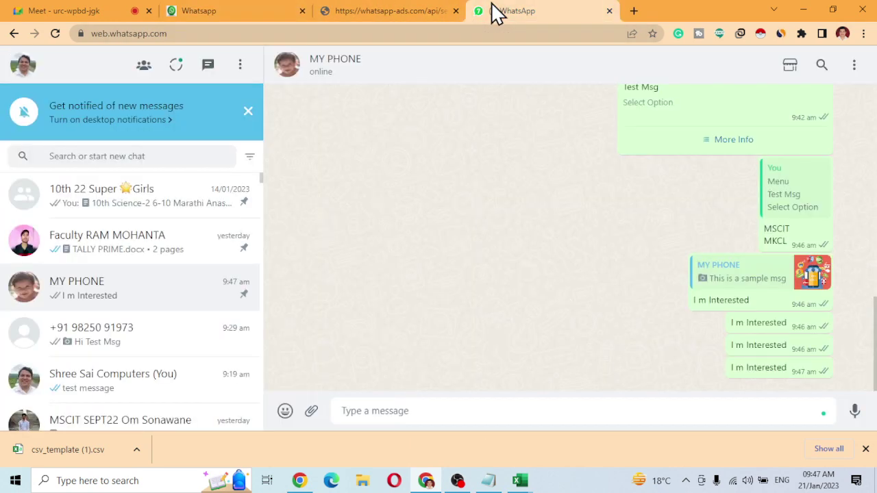
click(509, 409)
text(I m Interested)
key(Return)
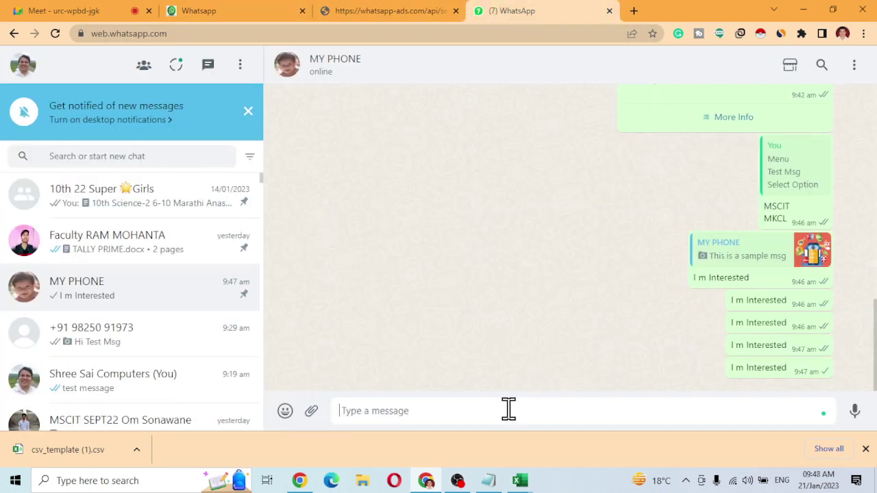
click(223, 12)
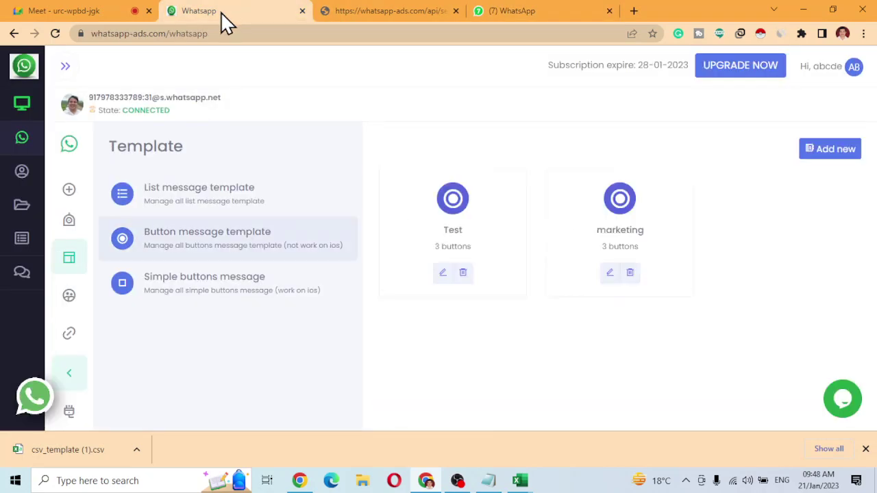
Start a new bulk campaign named 'sdfa' targeting the test contact group.
click(69, 228)
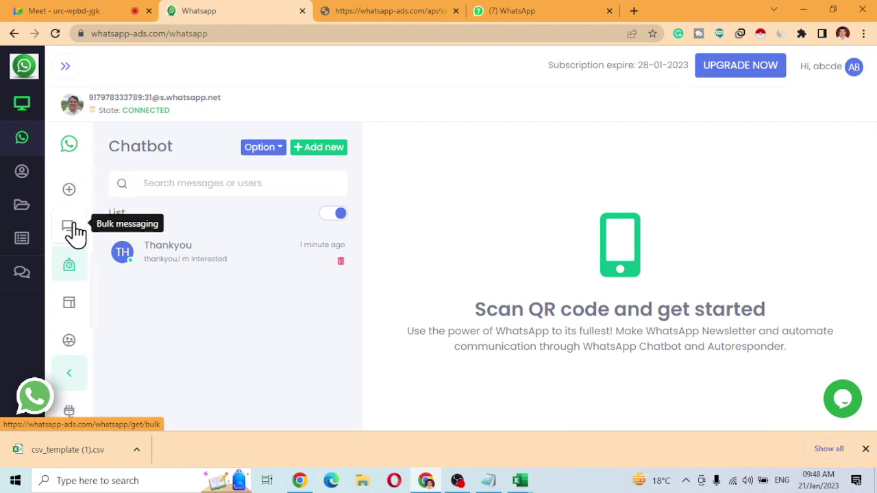
click(71, 232)
click(267, 236)
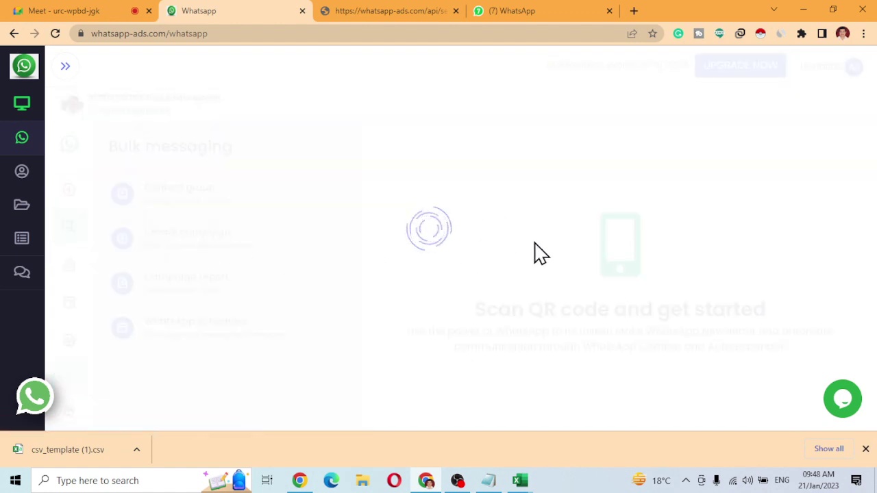
click(502, 190)
text(sdfa)
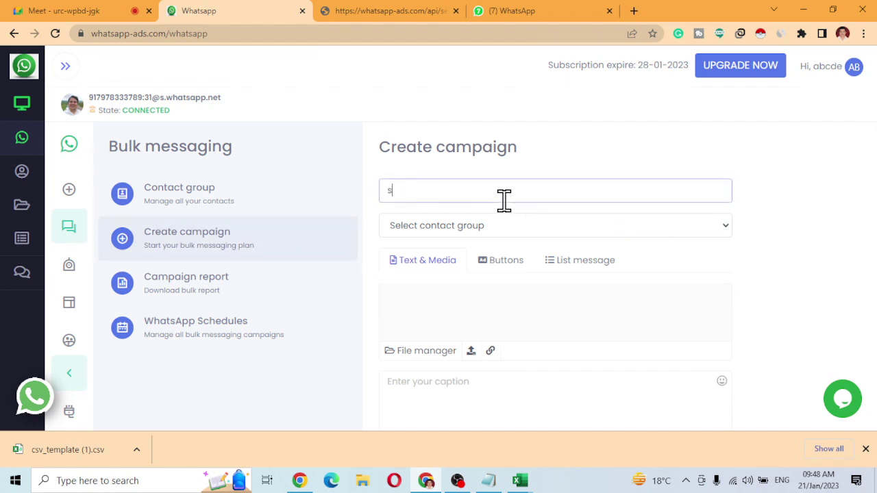
click(480, 226)
click(457, 250)
click(454, 230)
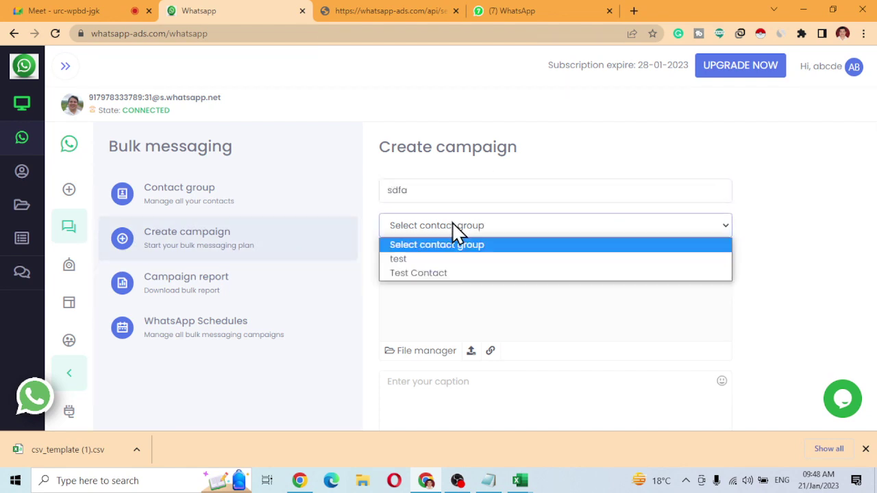
click(446, 257)
Use the Test button template, set the sending interval to 5 seconds, and schedule the campaign.
click(495, 267)
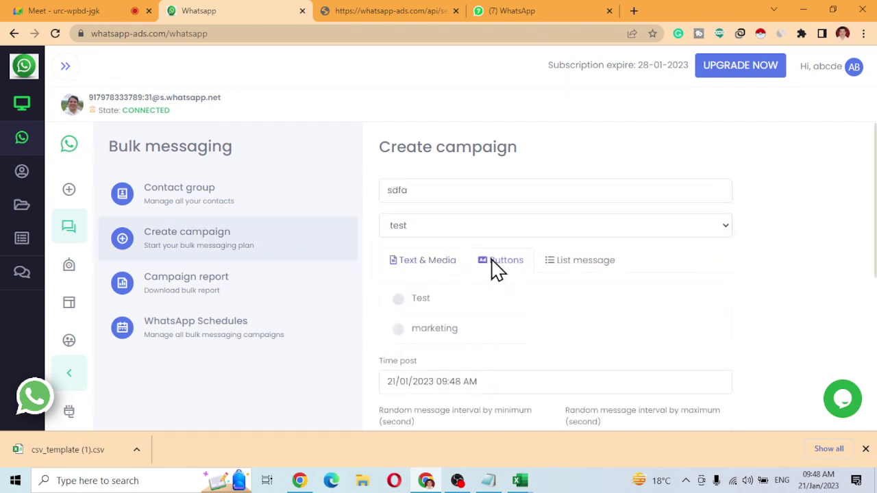
click(398, 298)
scroll(452, 329, down, 2)
double_click(415, 278)
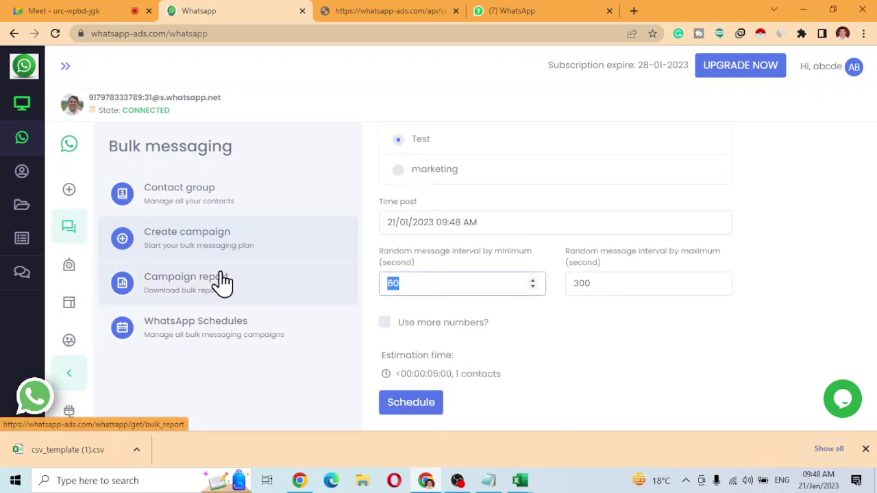
text(5)
key(Tab)
text(5)
click(408, 412)
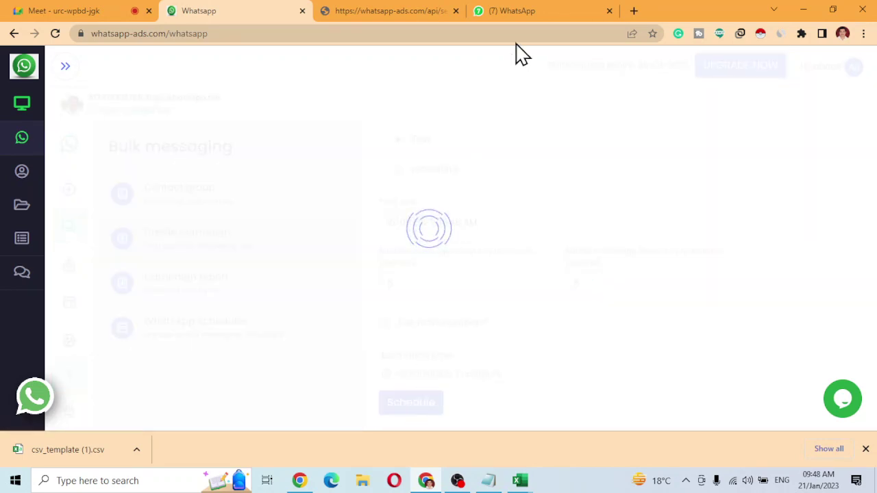
Check the delivered sample message in WhatsApp Web, then toggle the chatbot off and back on.
click(515, 12)
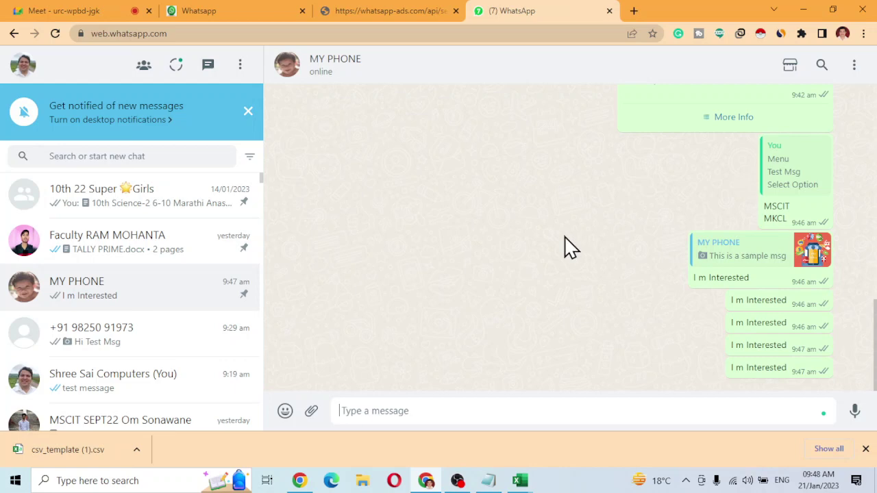
click(236, 10)
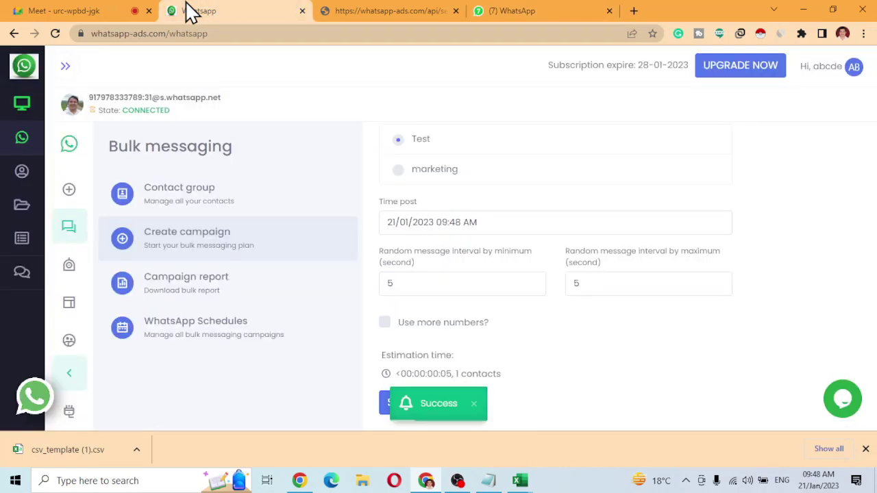
click(206, 275)
click(98, 264)
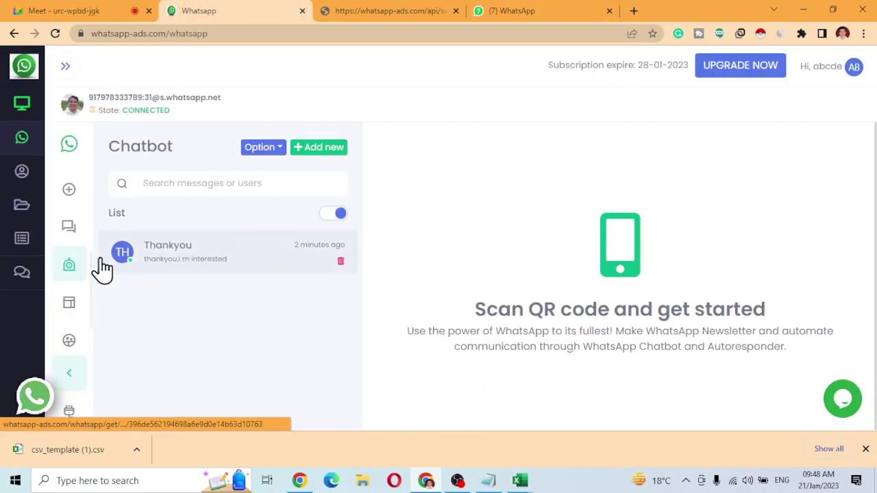
click(331, 224)
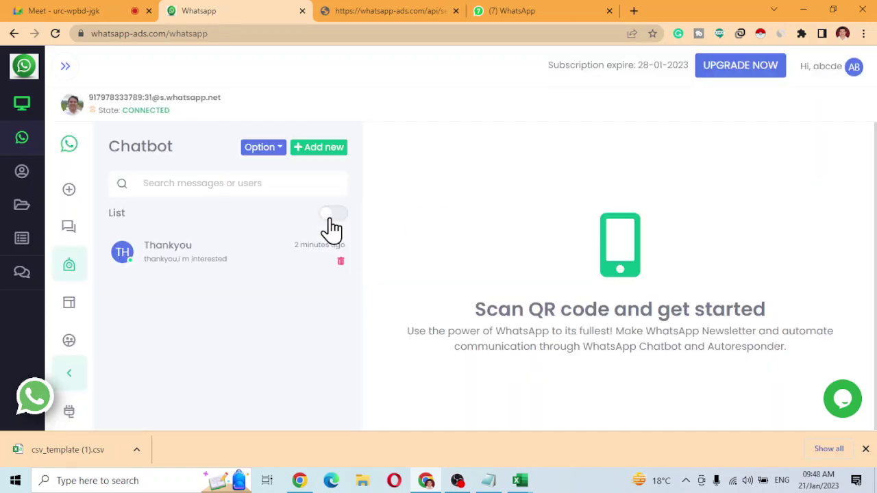
click(331, 223)
click(528, 11)
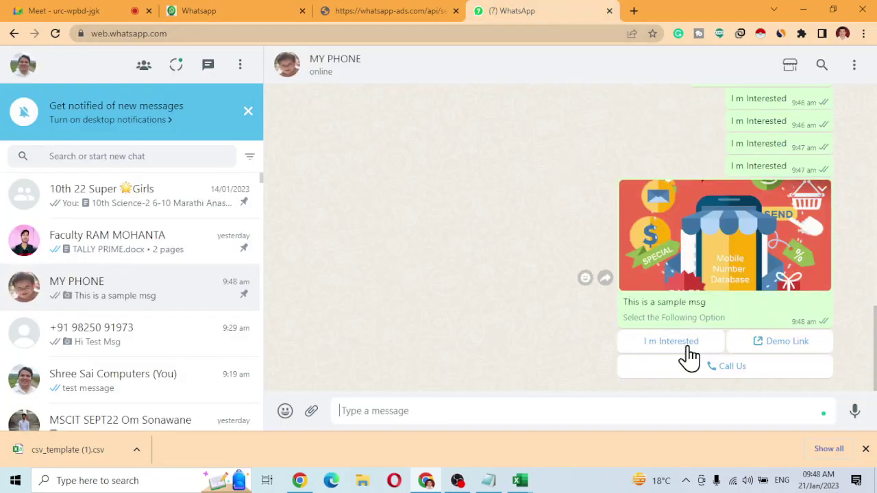
Tap the sample message's 'I m Interested' button and review the chatbot's thank-you reply.
click(671, 341)
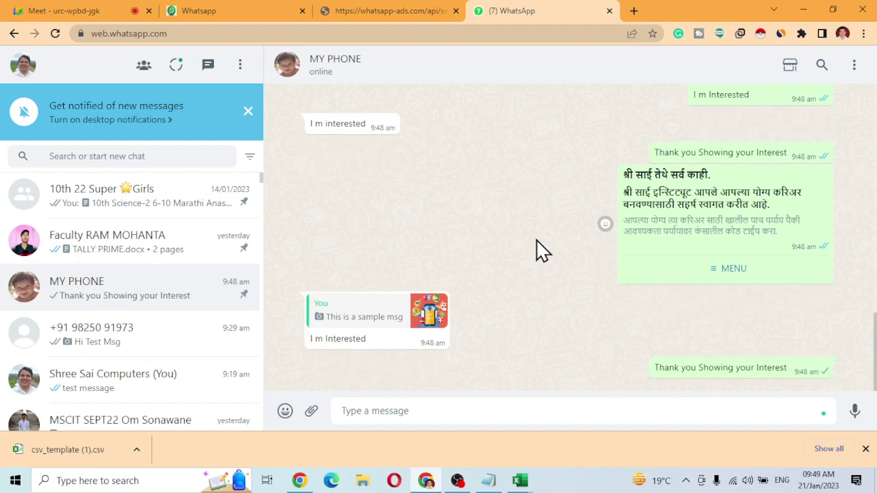
click(353, 319)
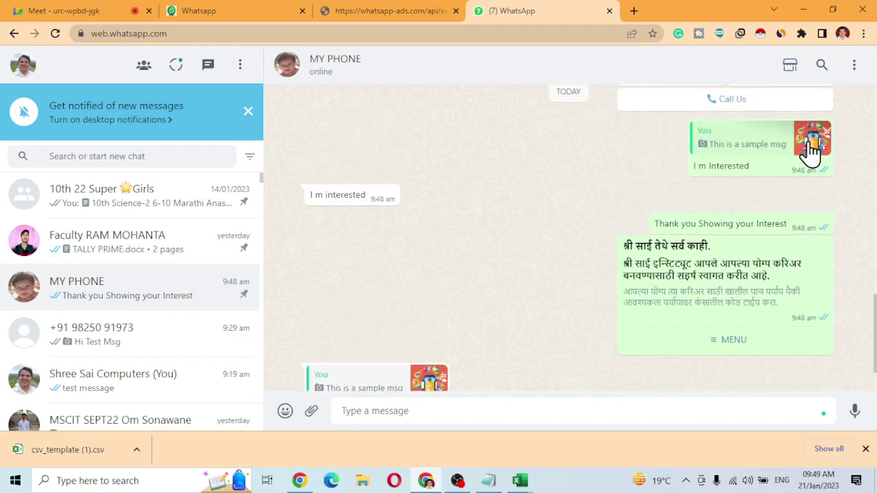
scroll(508, 271, down, 3)
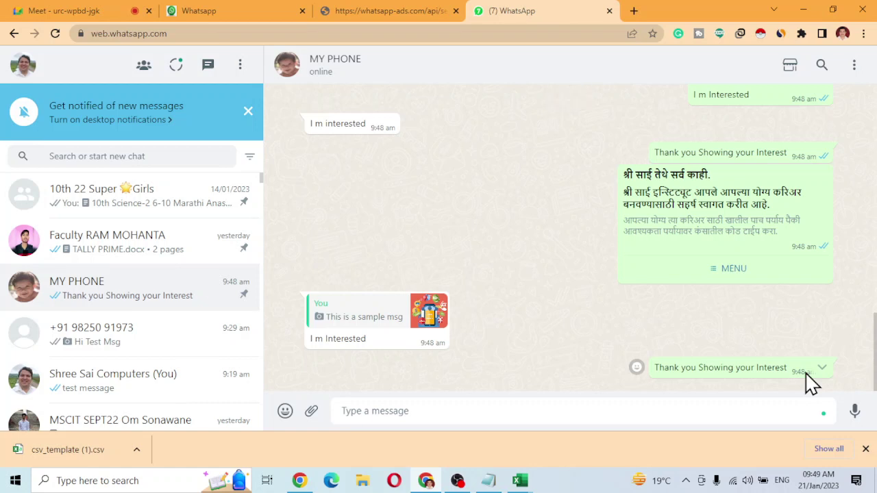
click(234, 9)
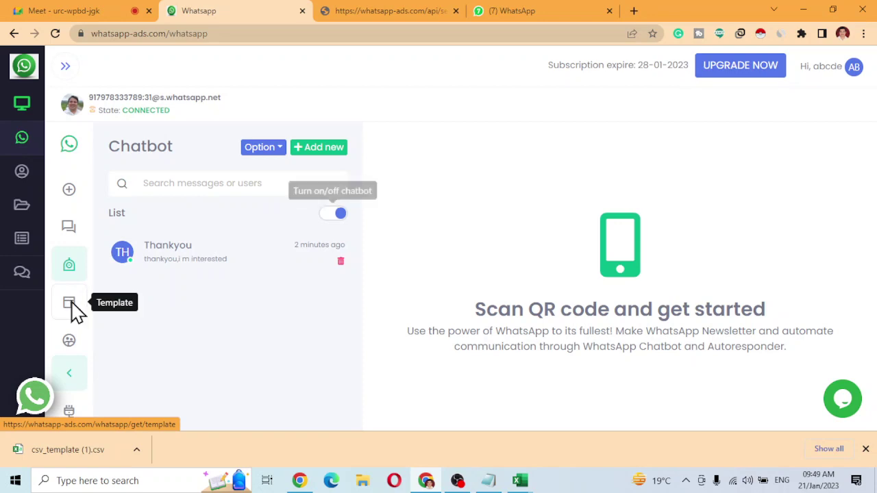
Open the Export participants feature from the message template types.
click(71, 305)
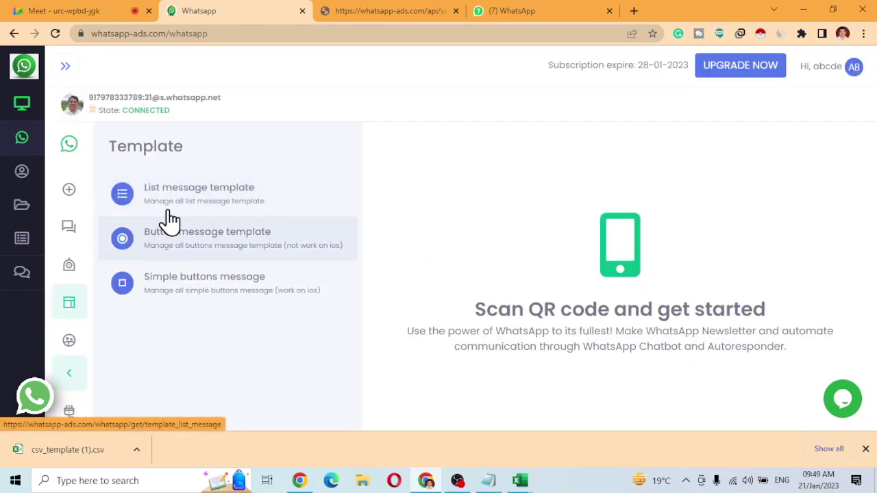
click(69, 344)
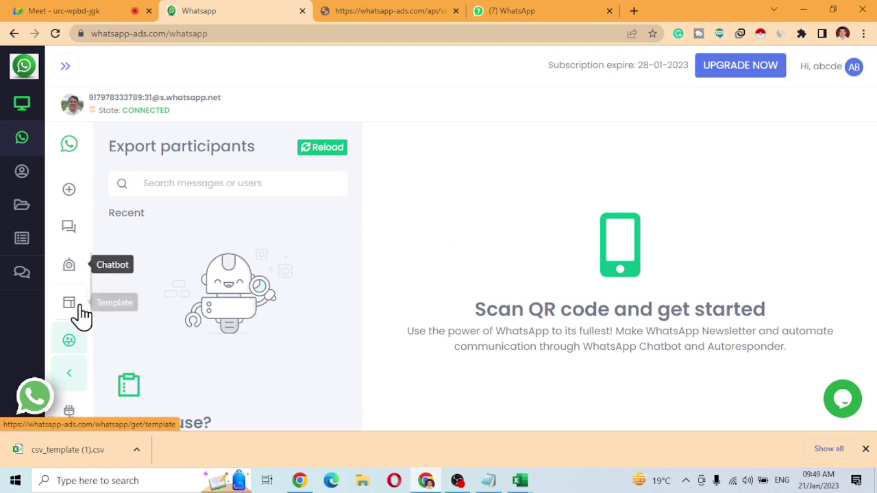
scroll(83, 314, down, 1)
Refresh the list of recent groups repeatedly.
click(320, 156)
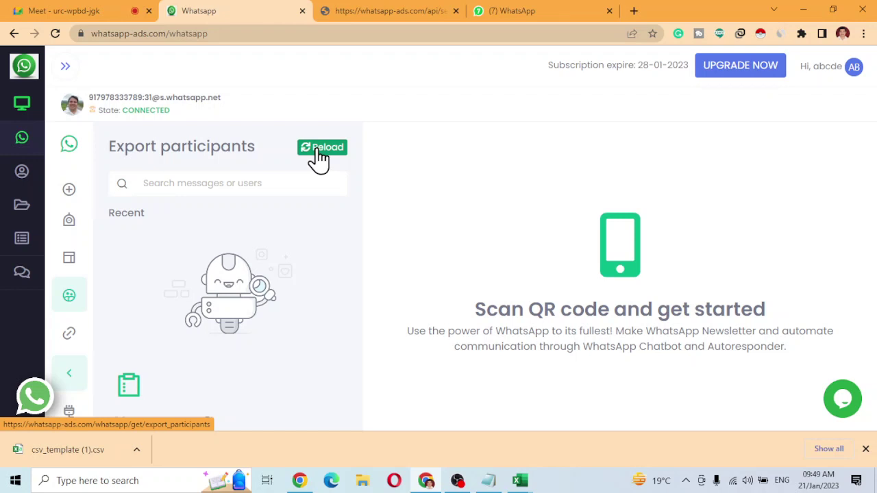
click(320, 157)
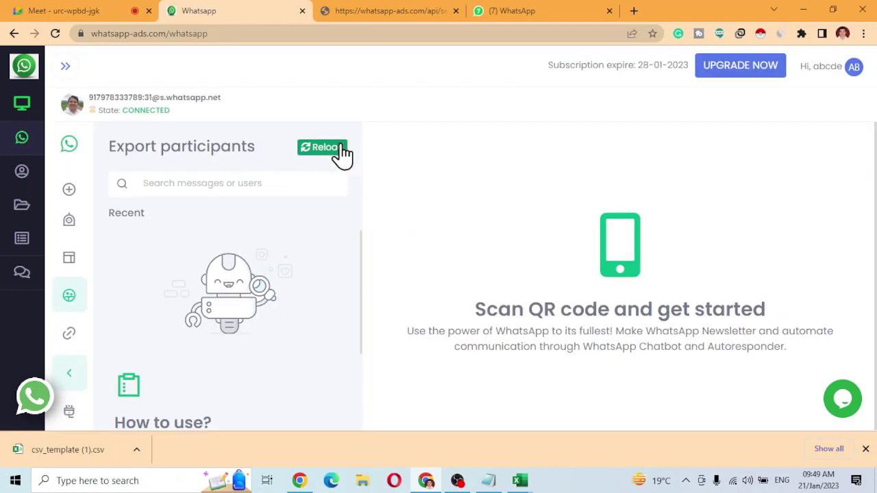
click(331, 155)
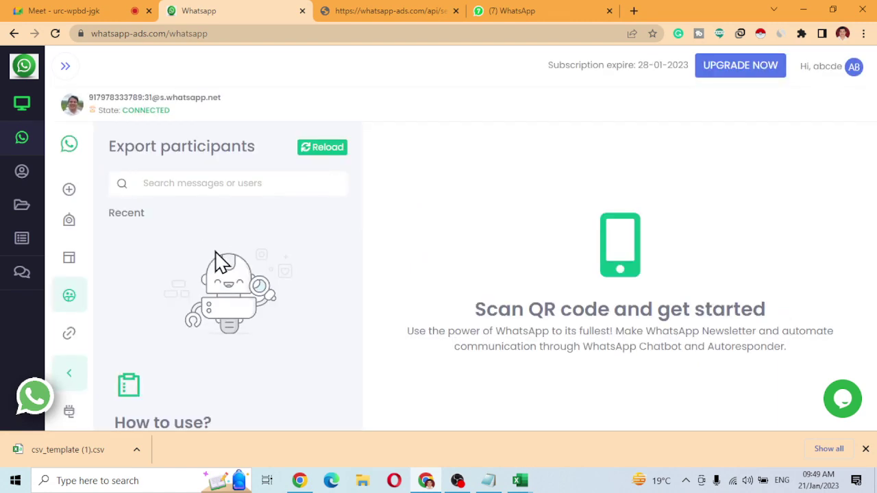
click(329, 156)
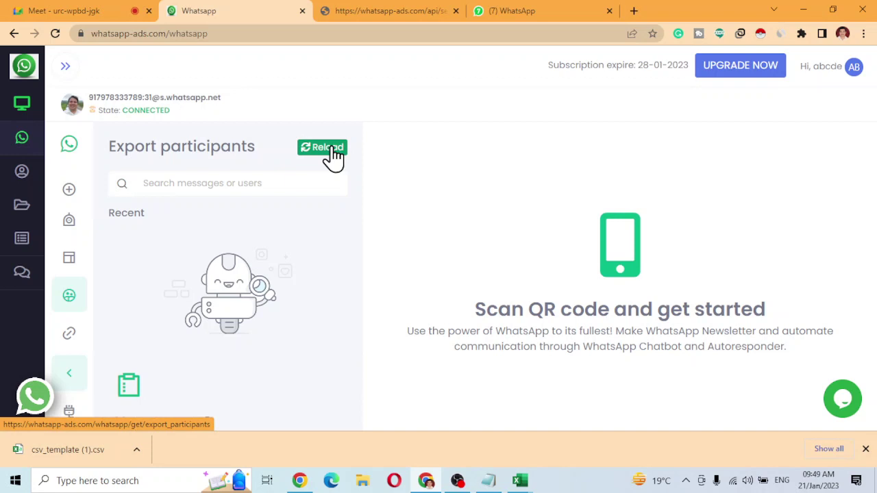
click(332, 156)
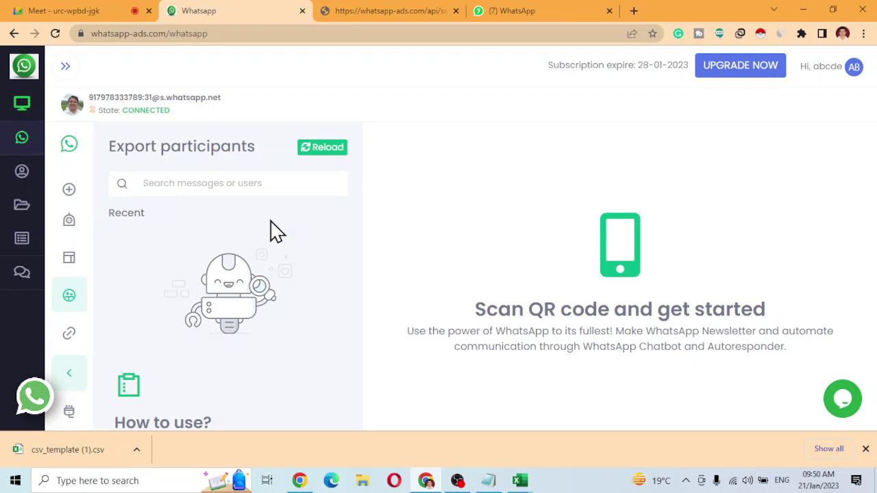
click(335, 148)
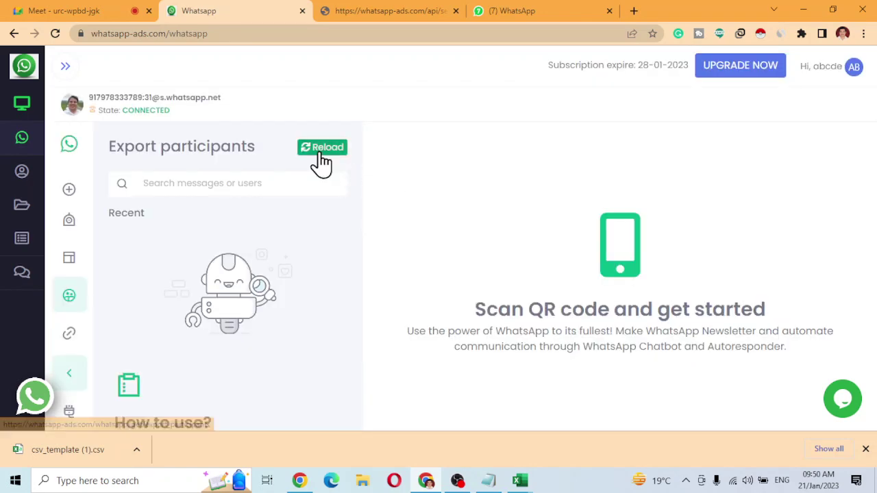
click(321, 155)
click(321, 158)
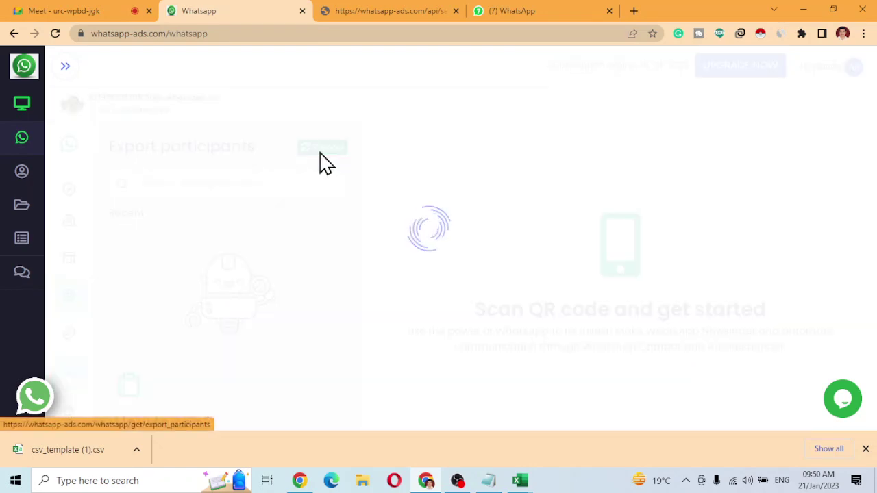
click(324, 159)
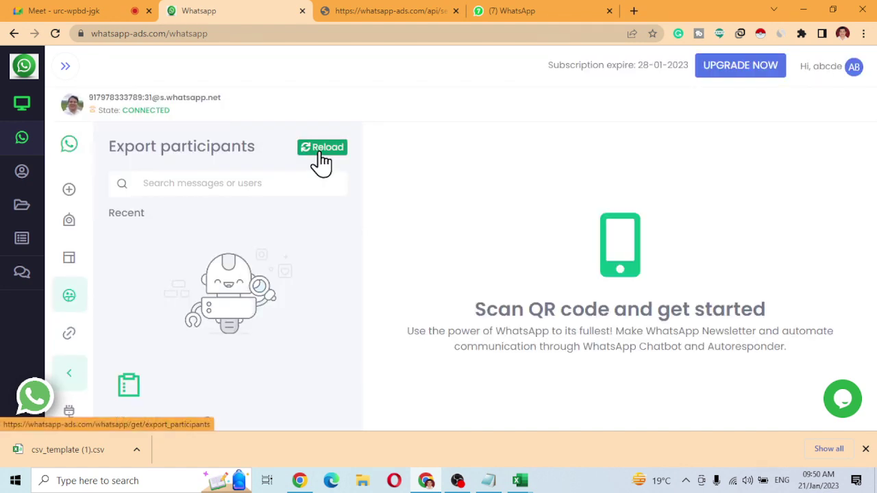
Switch to the other connected WhatsApp account.
click(21, 139)
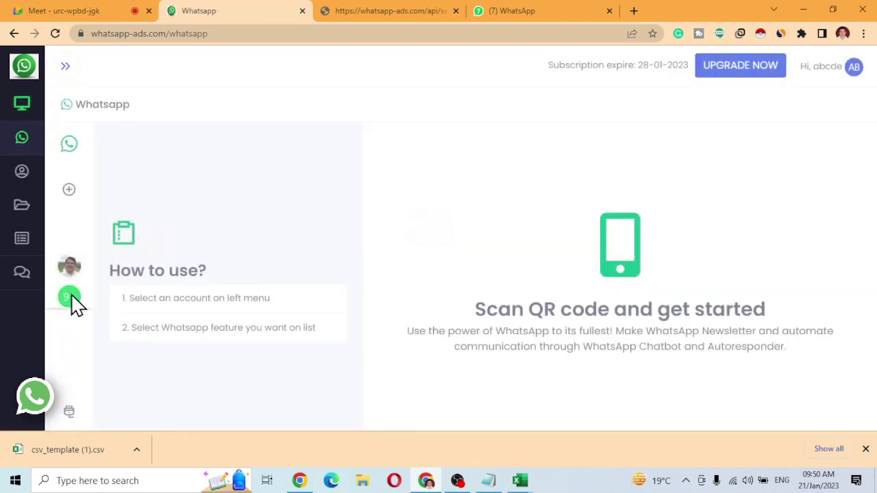
click(72, 300)
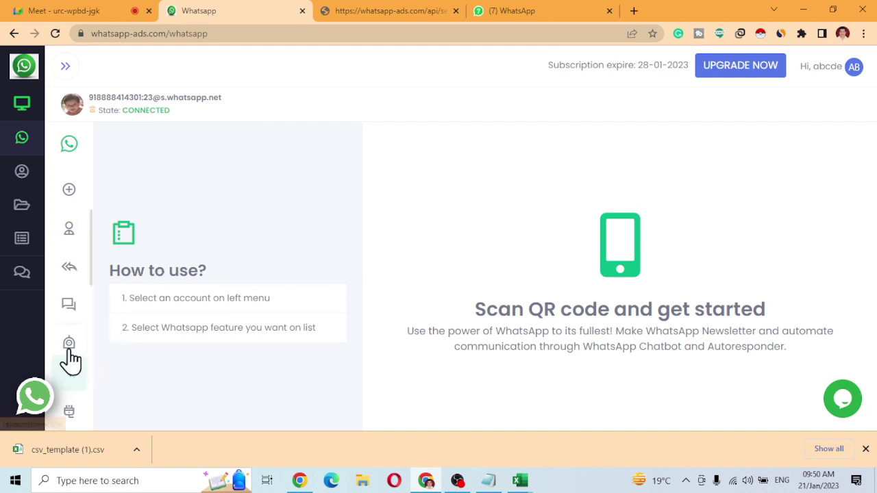
scroll(74, 349, down, 2)
Export the 'All in one' group's participants and open the downloaded CSV.
click(78, 300)
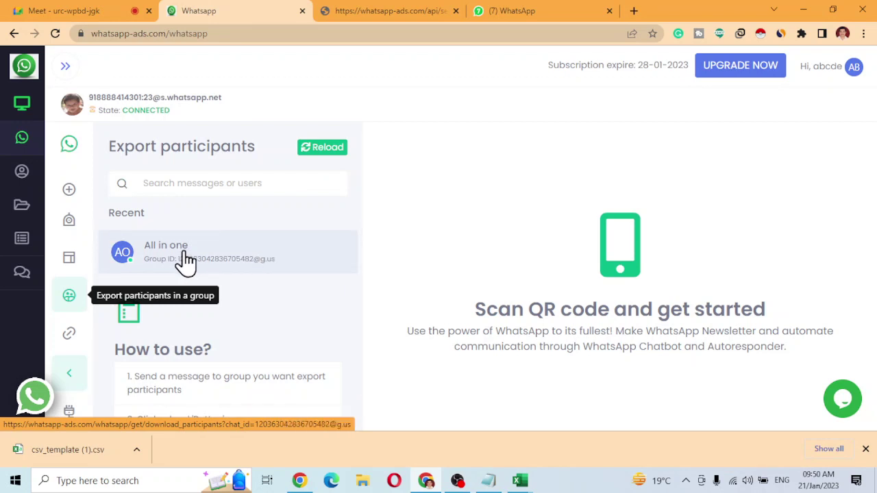
click(185, 263)
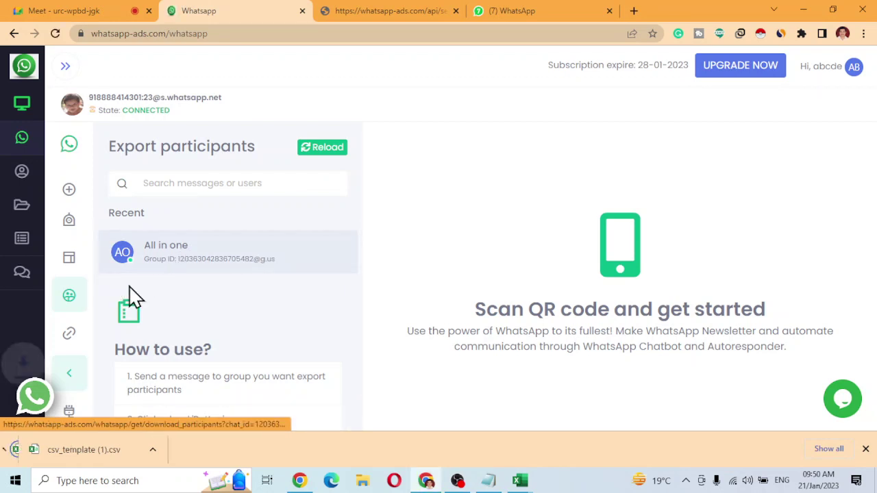
click(71, 453)
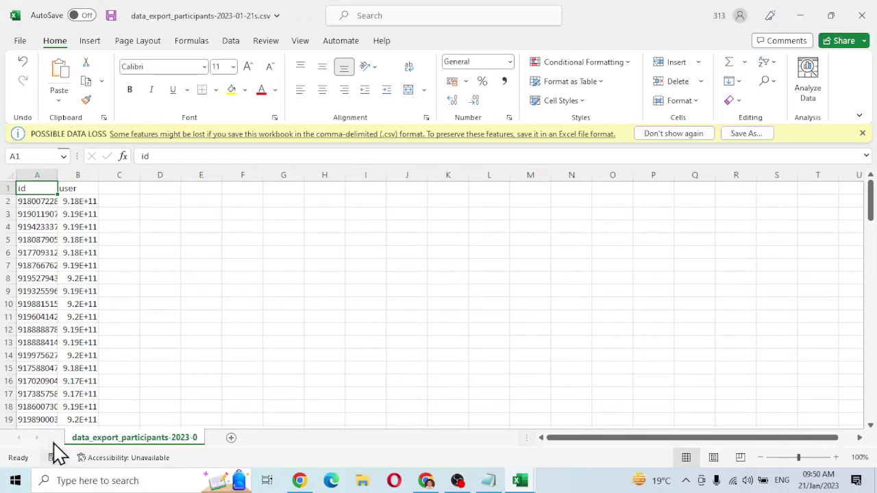
Autofit the columns and format the user column as Number with no decimals.
double_click(99, 175)
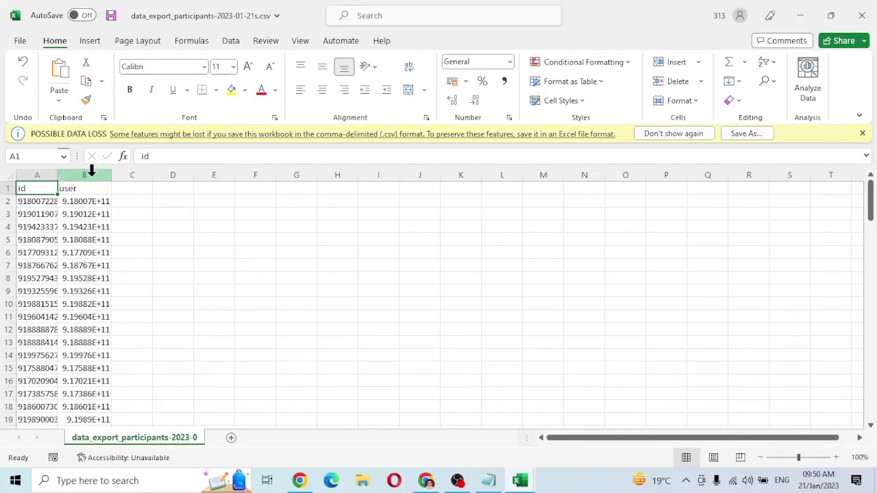
double_click(58, 175)
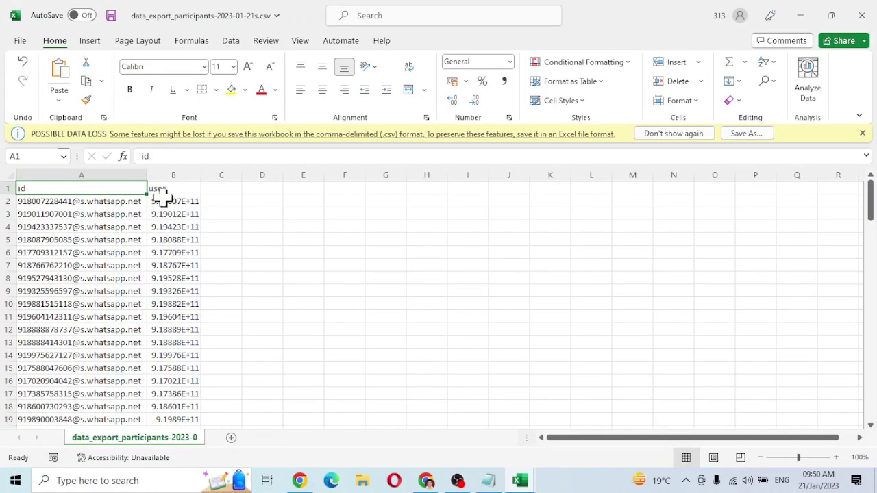
click(182, 166)
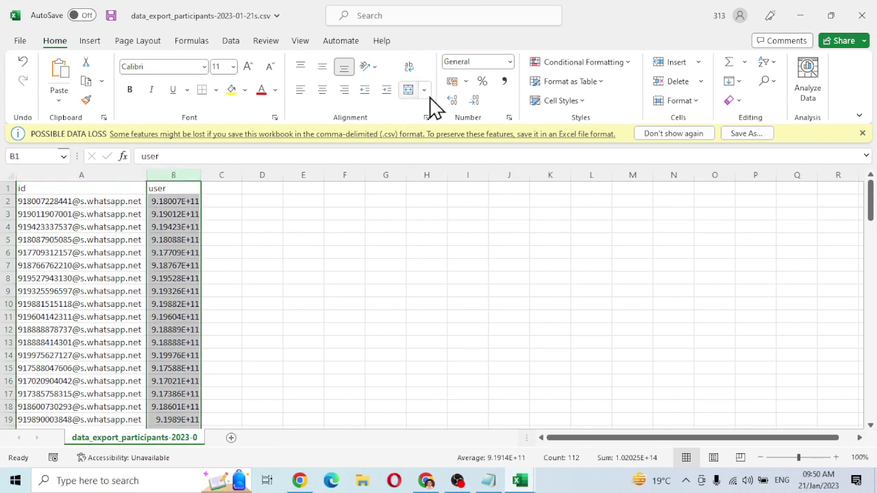
click(510, 62)
click(495, 114)
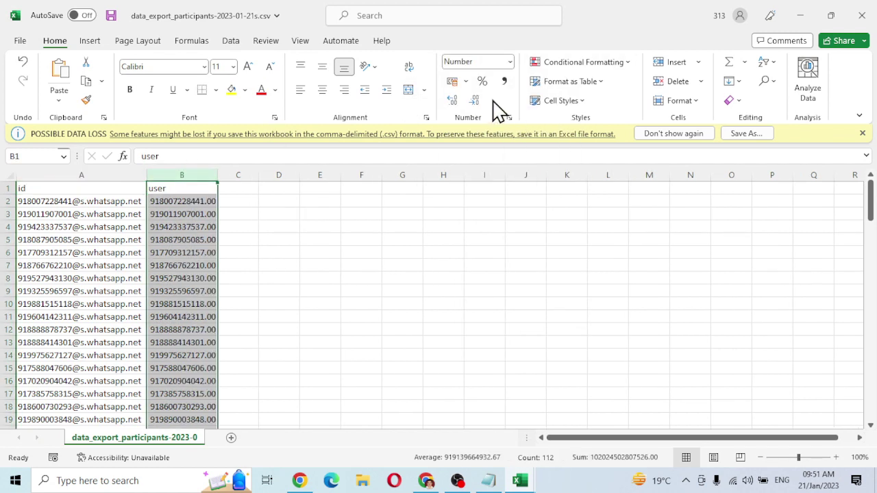
click(479, 99)
click(480, 100)
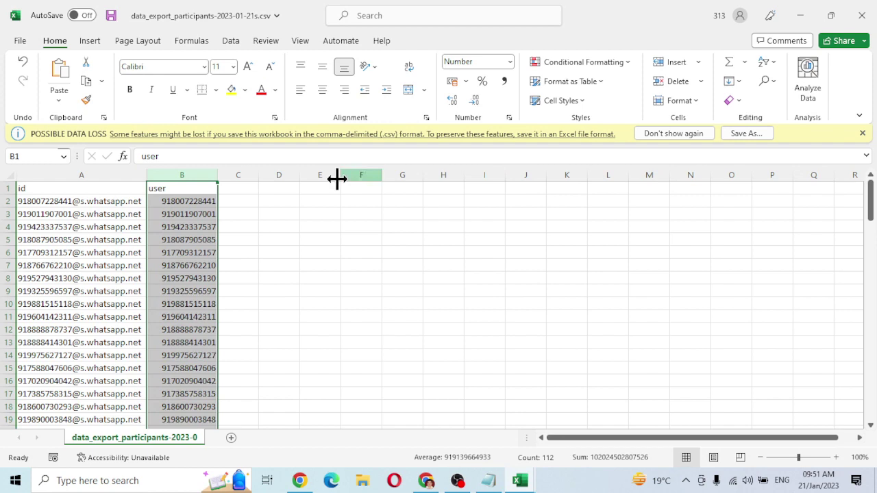
Select the user numbers from B2 downward, then minimize Excel back to the browser.
click(197, 201)
drag(196, 201, 195, 481)
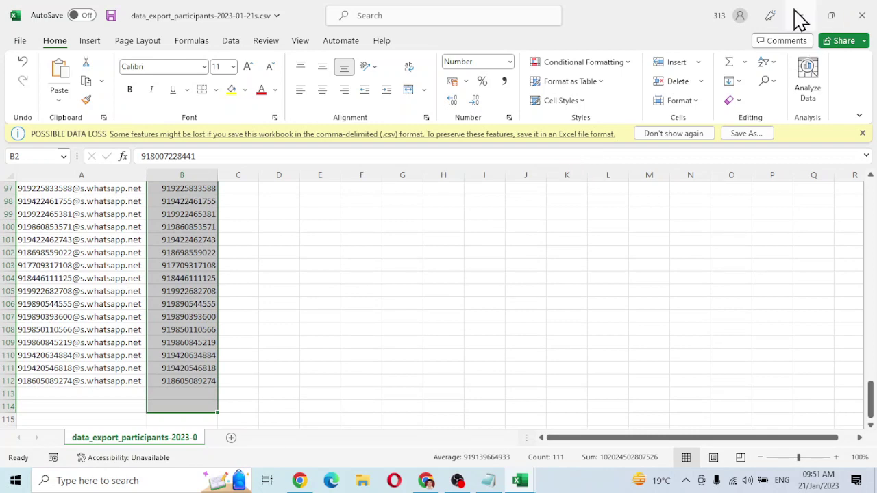
key(alt+Tab)
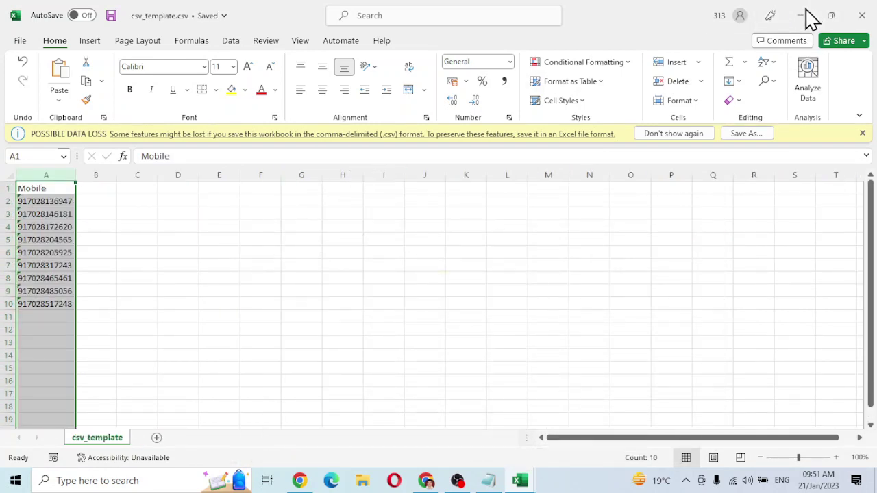
click(802, 16)
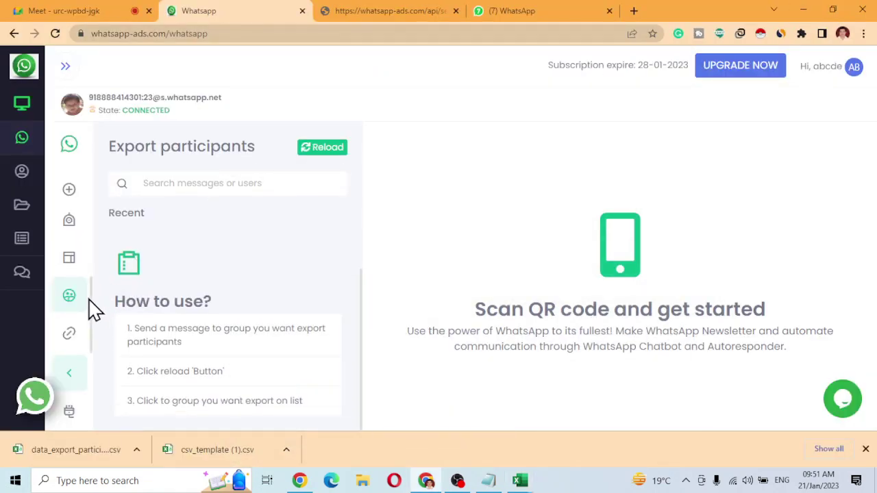
Open the Link Generator, reload the page and close the extra API response tab.
click(70, 335)
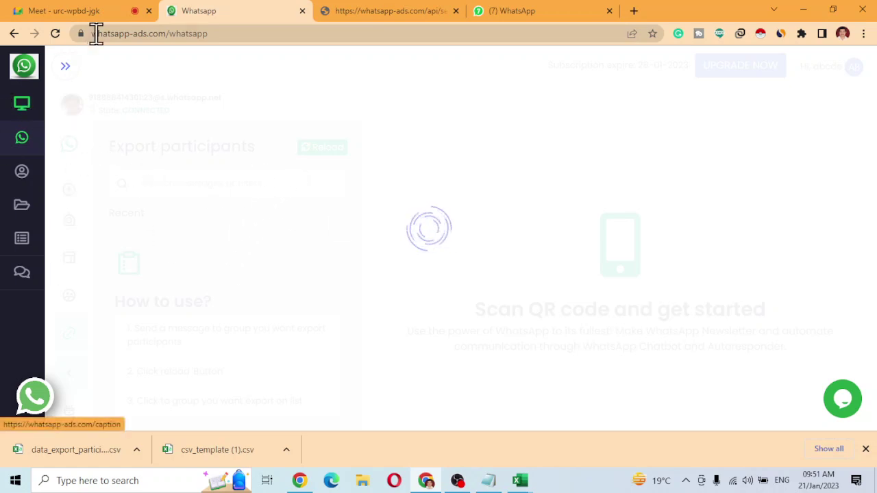
click(53, 34)
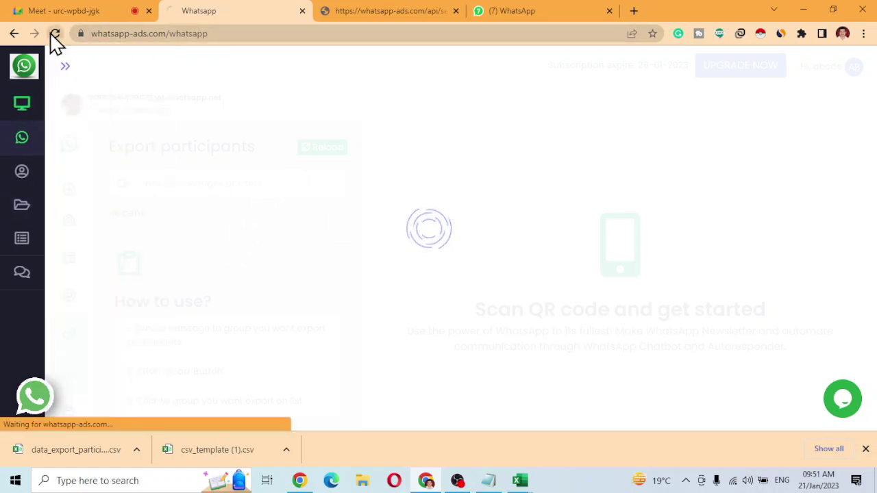
click(386, 12)
middle_click(387, 12)
middle_click(386, 12)
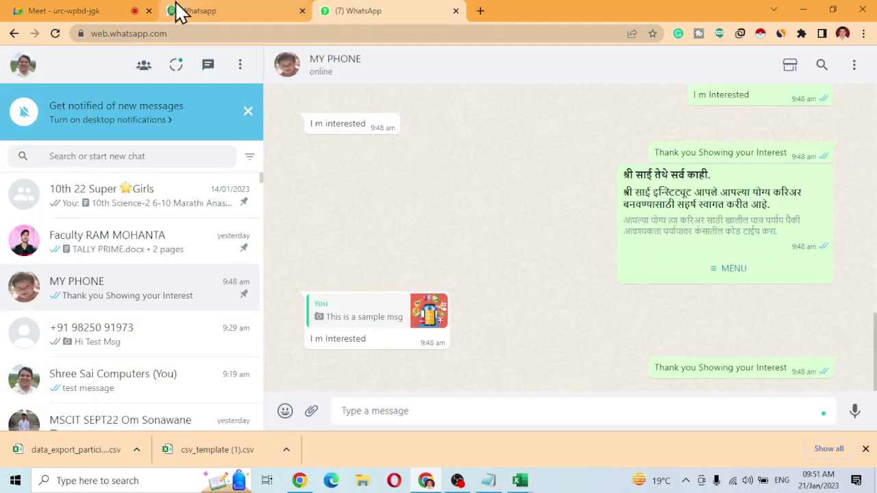
Return to the Whatsapp Ads tab and choose the second connected account.
click(195, 11)
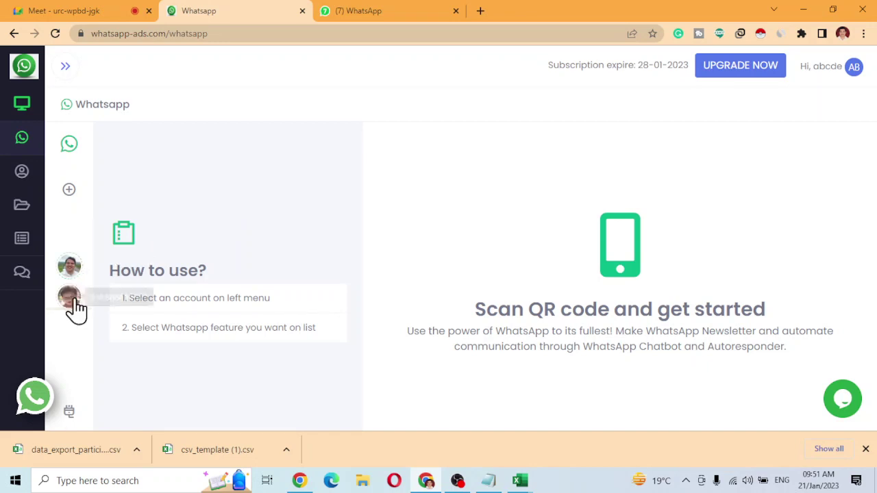
click(69, 299)
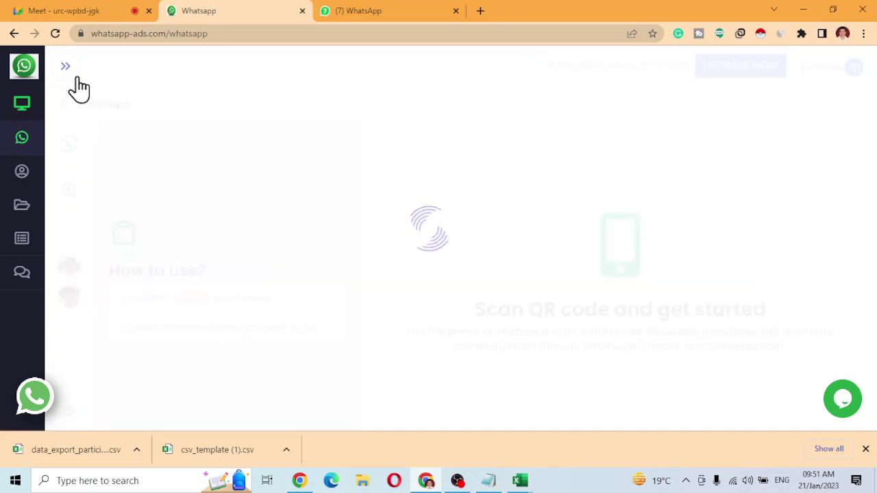
mouse_move(6, 146)
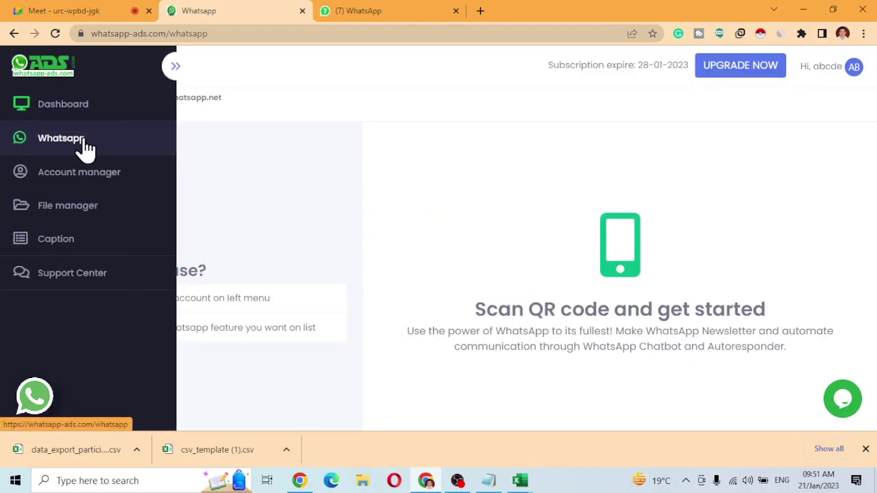
In Account manager, delete the third WhatsApp profile.
click(75, 184)
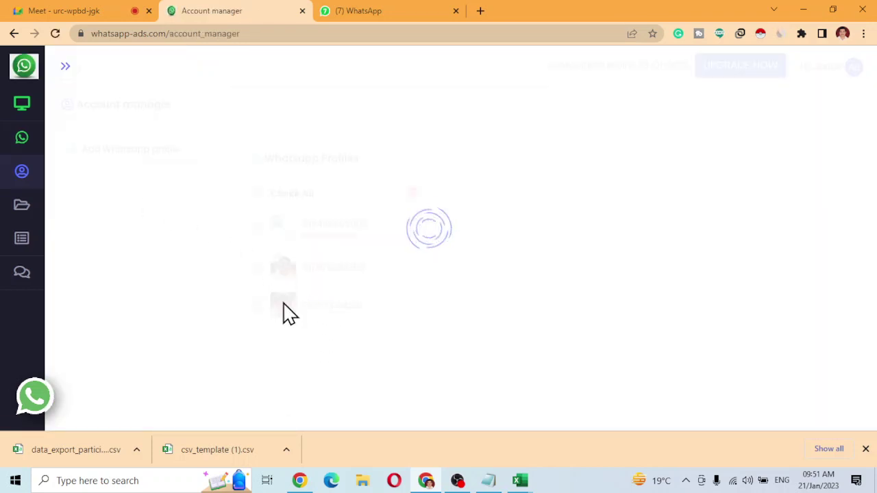
click(255, 307)
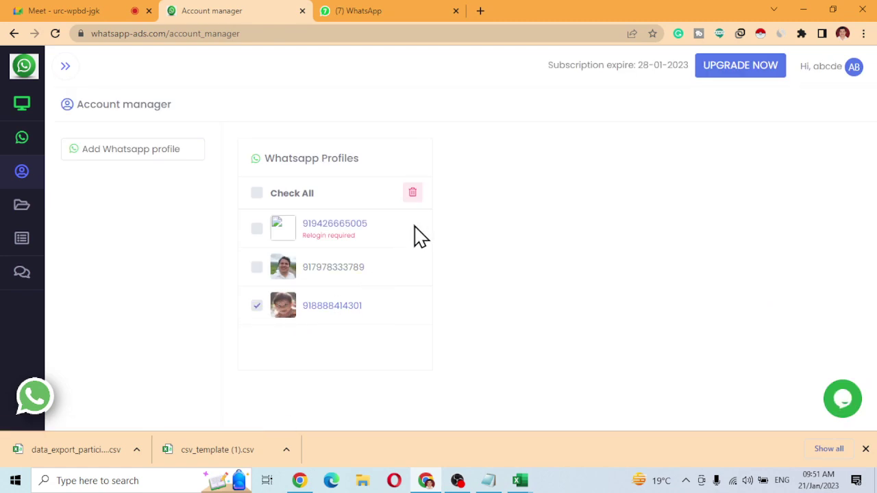
click(413, 192)
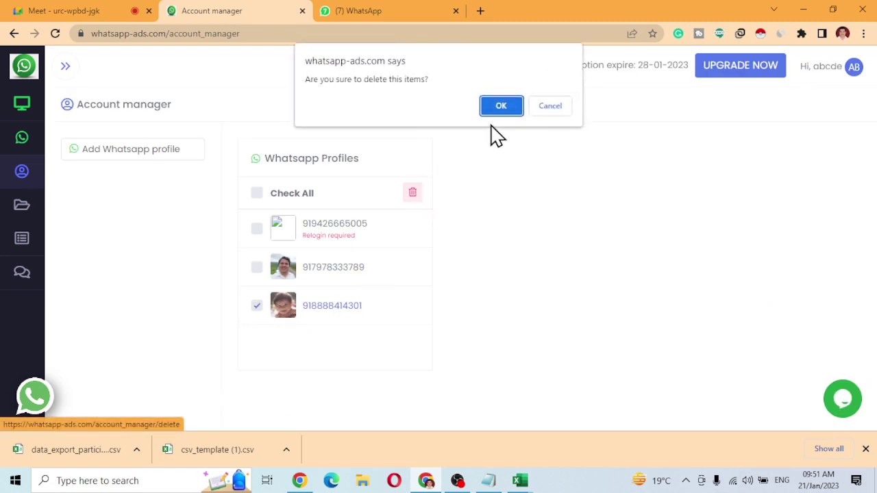
click(501, 106)
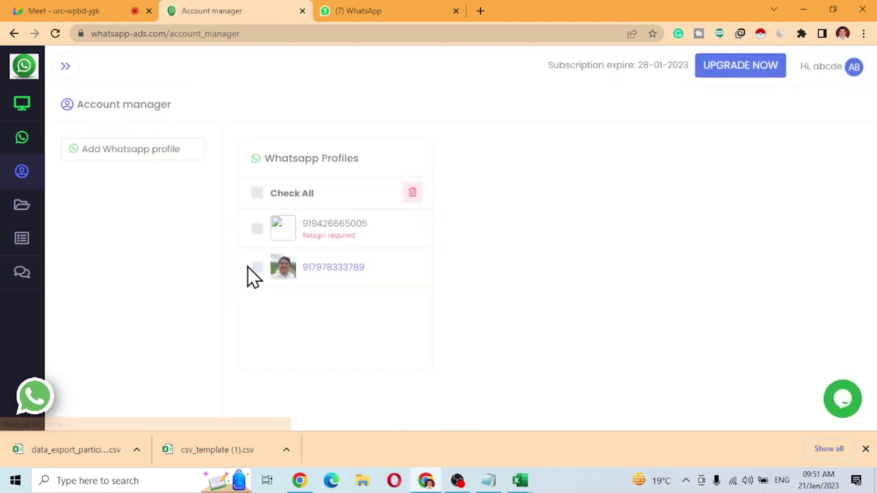
Delete the profile that requires relogin as well.
click(257, 228)
click(412, 193)
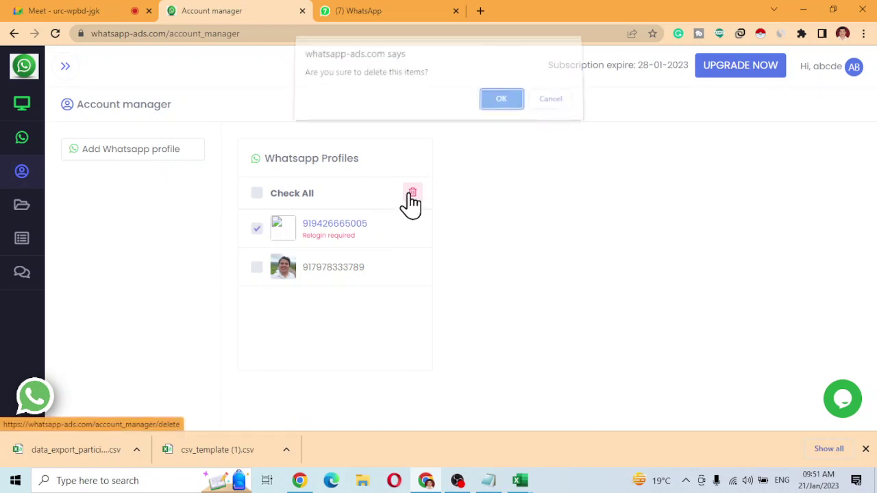
click(503, 102)
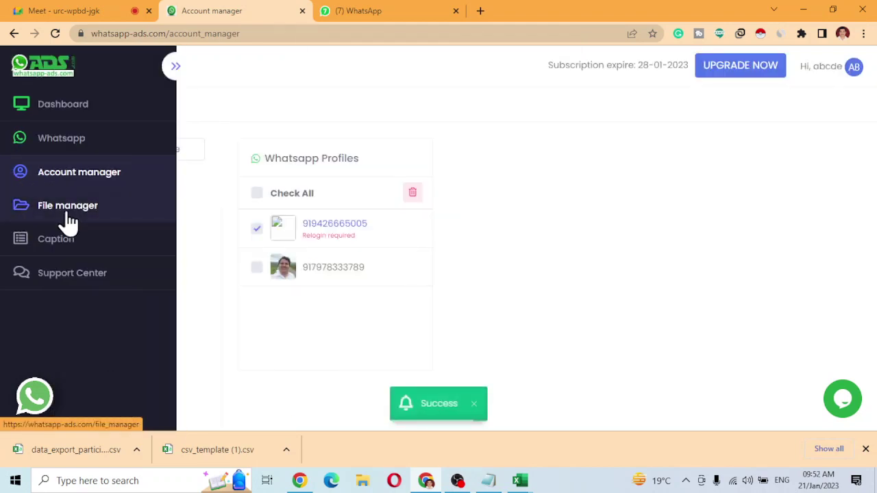
click(68, 213)
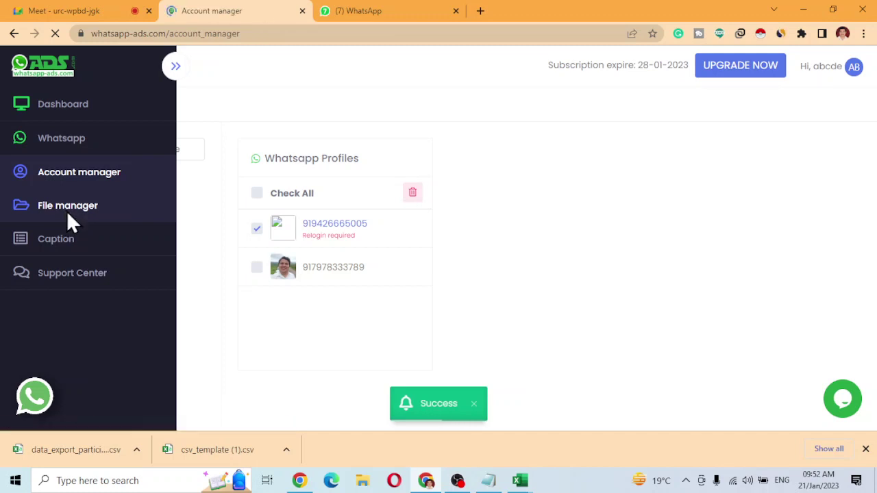
Upload 18.pdf from the Desktop to the File manager.
click(23, 214)
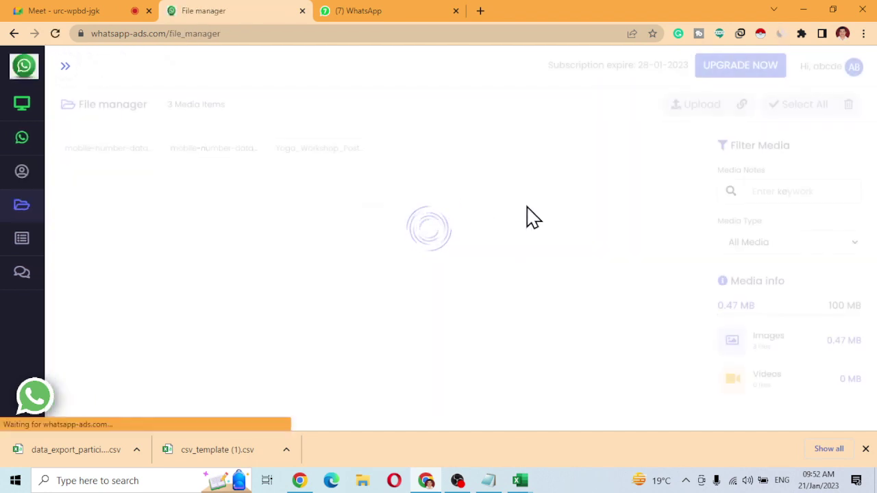
click(706, 106)
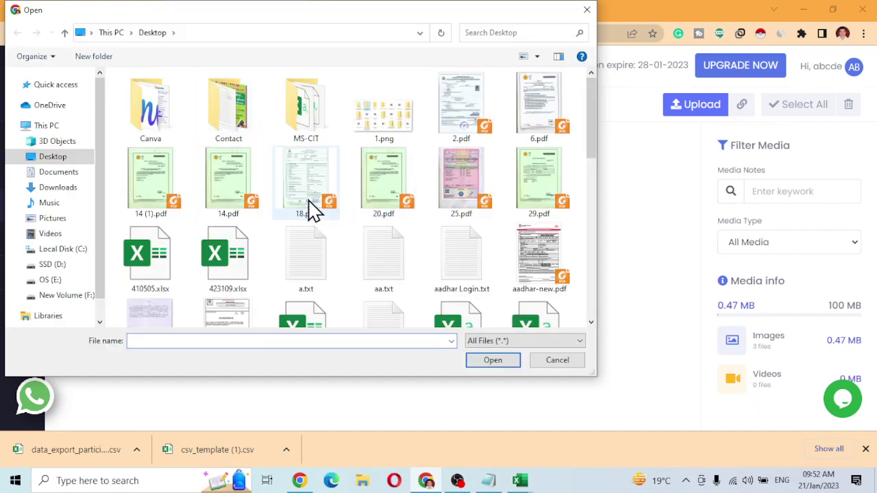
double_click(309, 207)
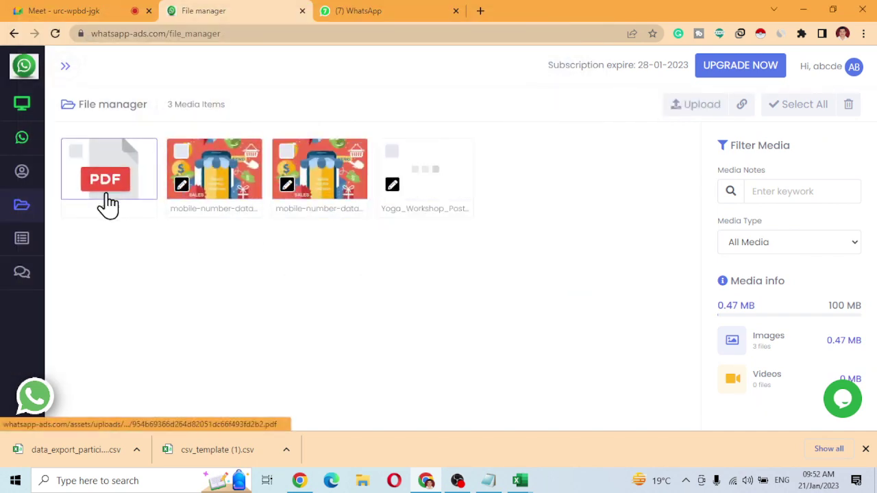
Add a new caption reading 'dsfsdsdsf' on the Caption page and submit it.
click(21, 252)
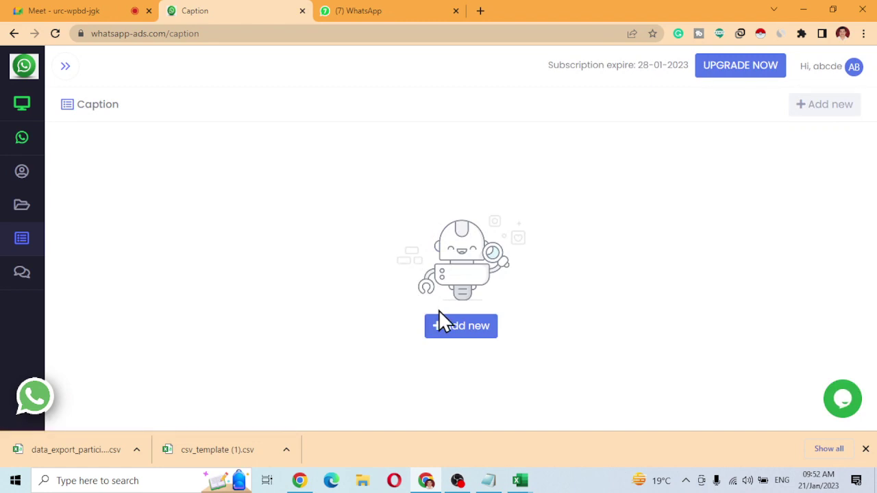
click(442, 322)
click(246, 223)
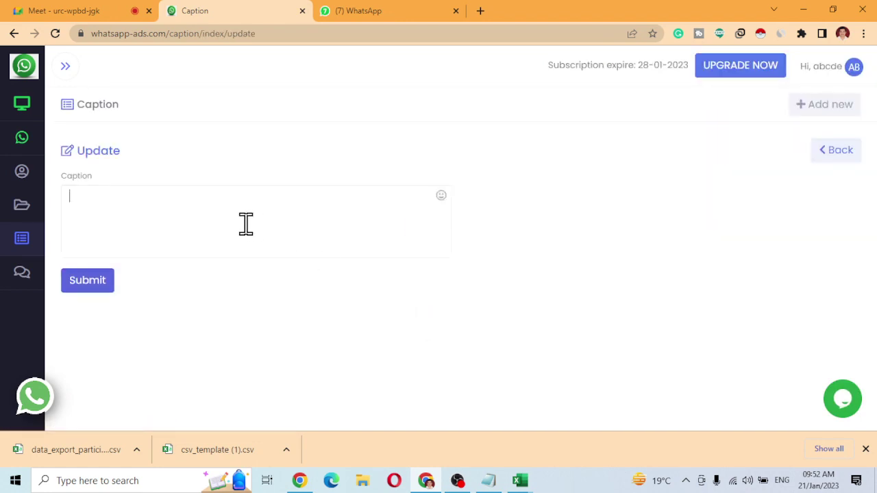
text(dsfsdsdsf)
click(96, 286)
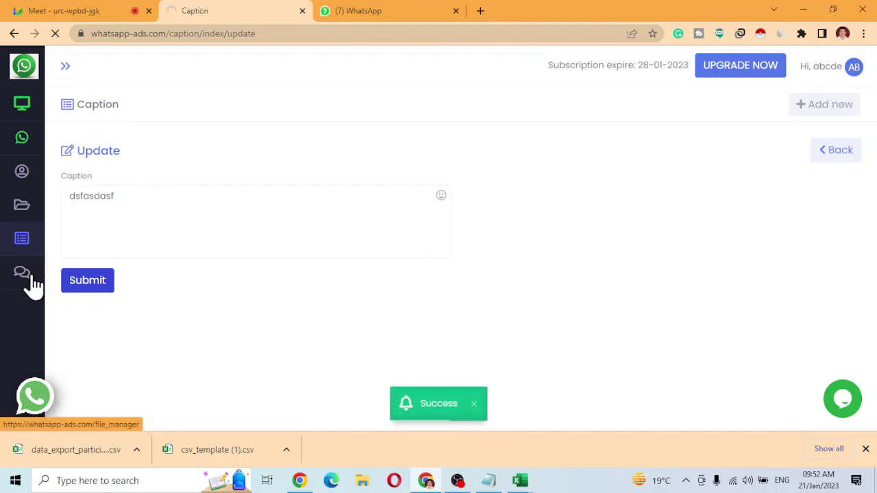
mouse_move(33, 286)
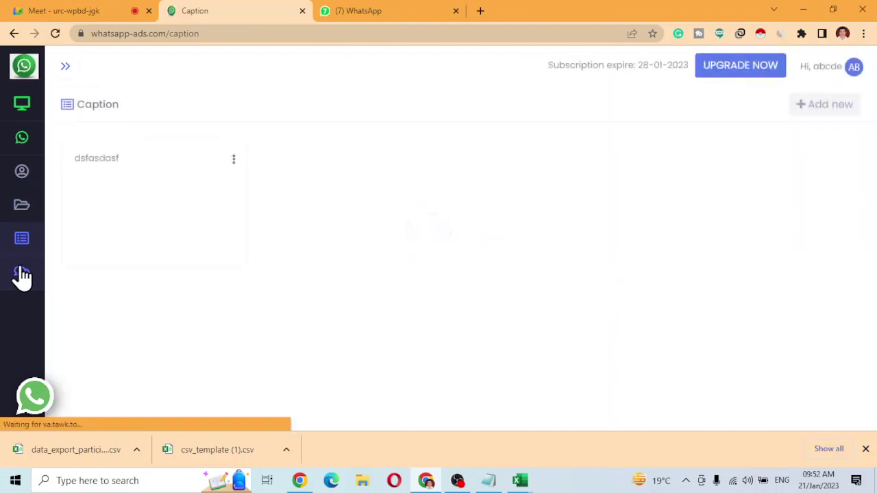
Visit the Support Center, close the downloads bar and close the WhatsApp chat tab.
click(22, 274)
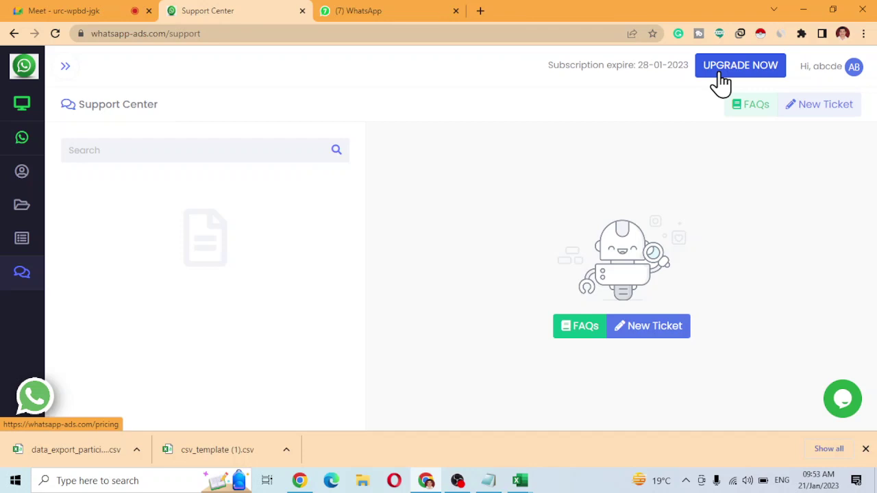
click(867, 450)
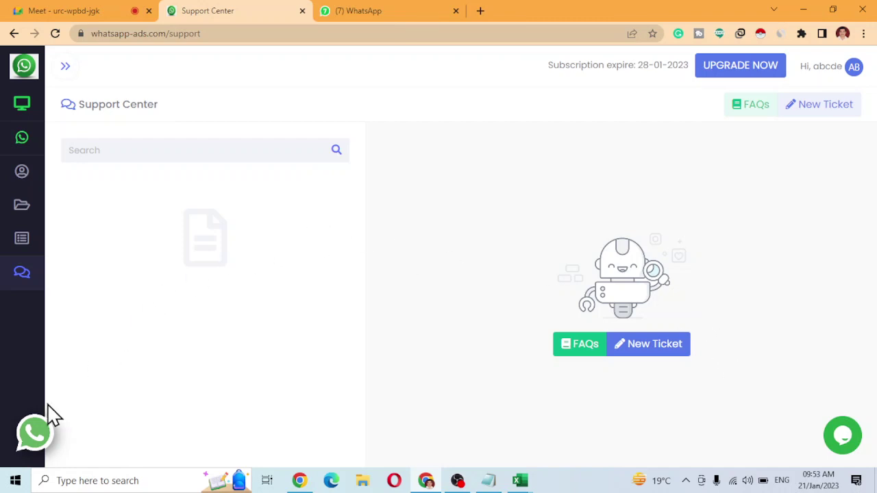
click(33, 436)
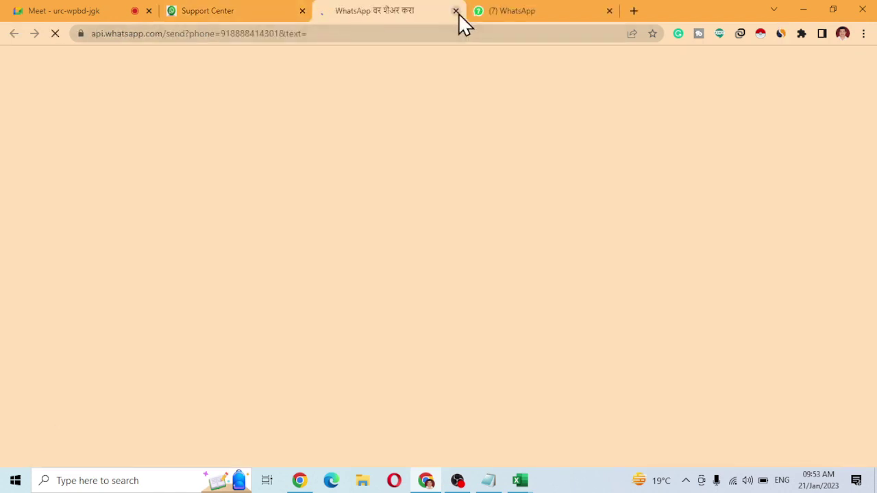
click(456, 11)
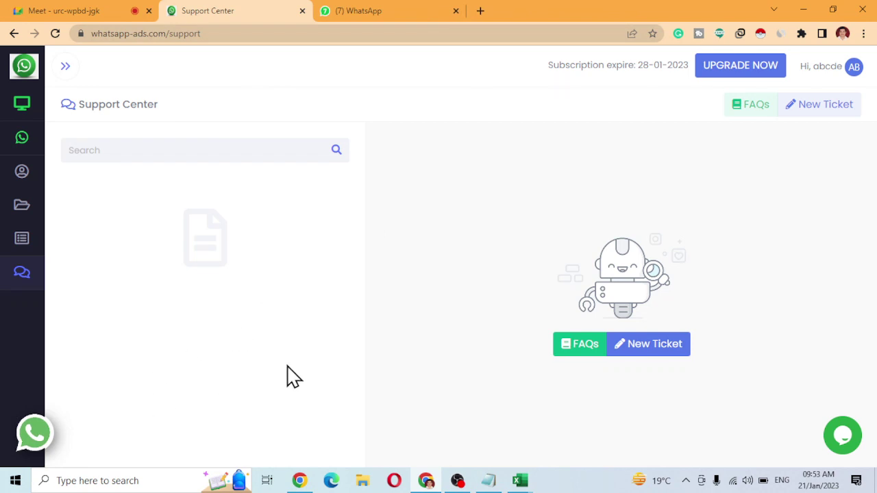